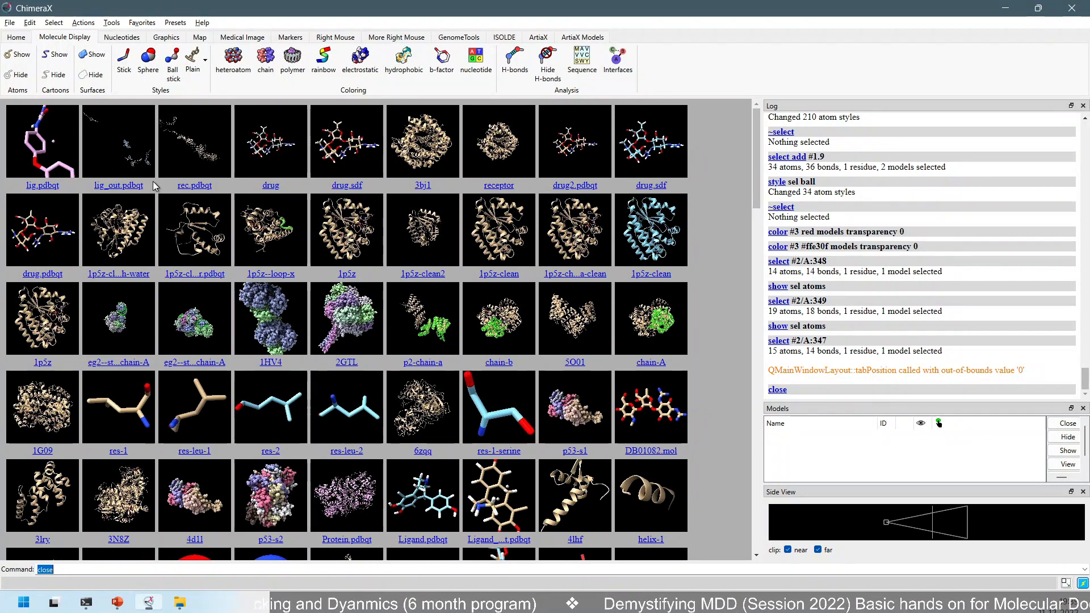
{"action": "type", "text": "~sel"}
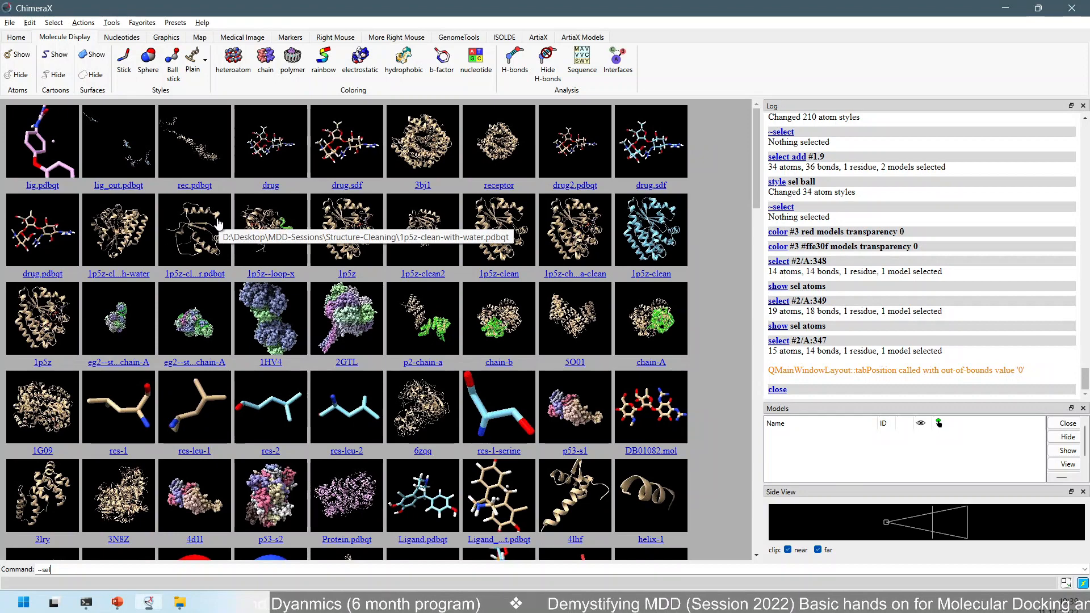
{"action": "left_click", "coordinate": [306, 609]}
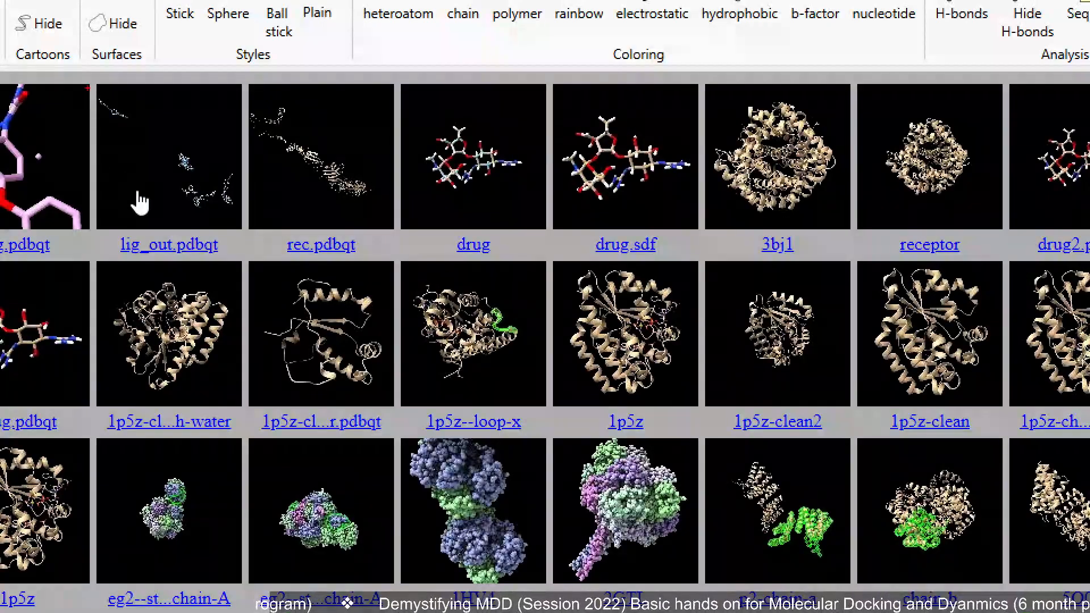
{"action": "left_click_drag", "start_coordinate": [92, 71], "coordinate": [377, 248]}
{"action": "key", "text": "e"}
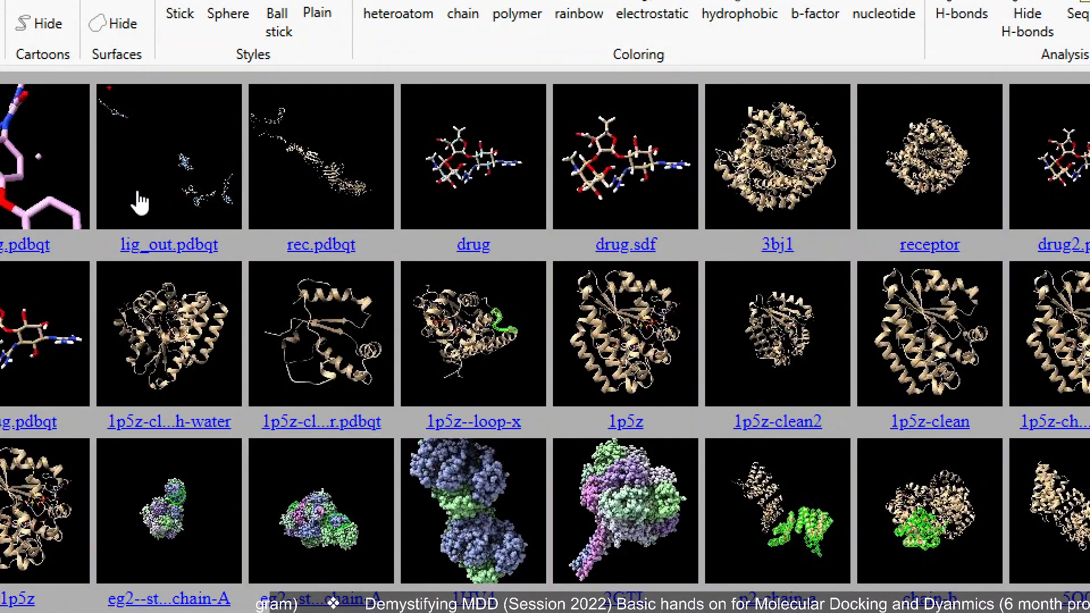
{"action": "mouse_move", "coordinate": [99, 79]}
{"action": "left_mouse_down"}
{"action": "mouse_move", "coordinate": [336, 260]}
{"action": "mouse_move", "coordinate": [407, 266]}
{"action": "left_mouse_up"}
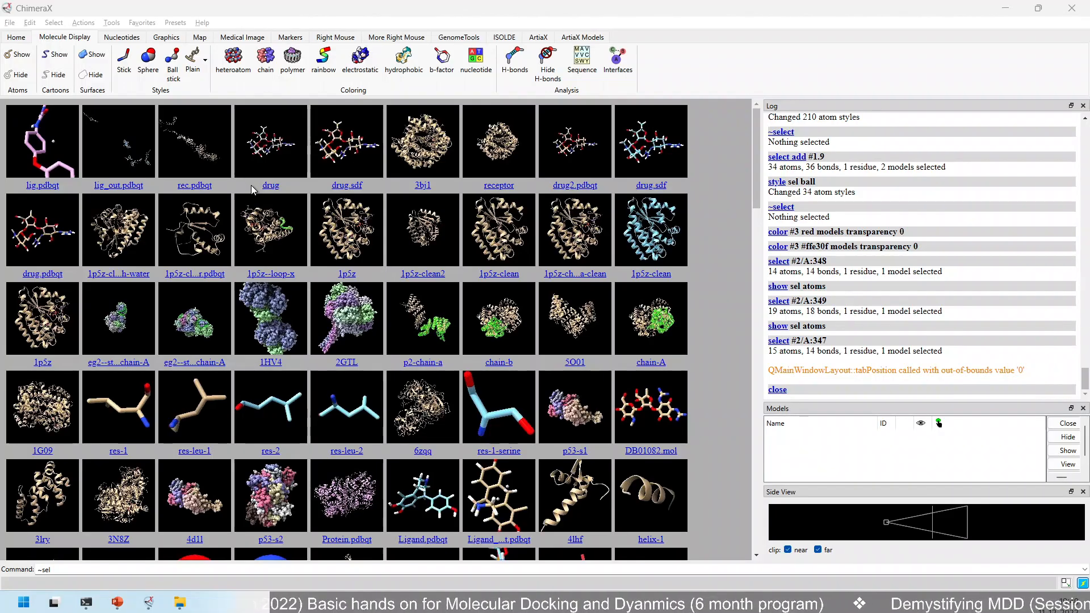
Step: Open the receptor structure rec.pdbqt from the recent file thumbnails
{"action": "left_click", "coordinate": [202, 132]}
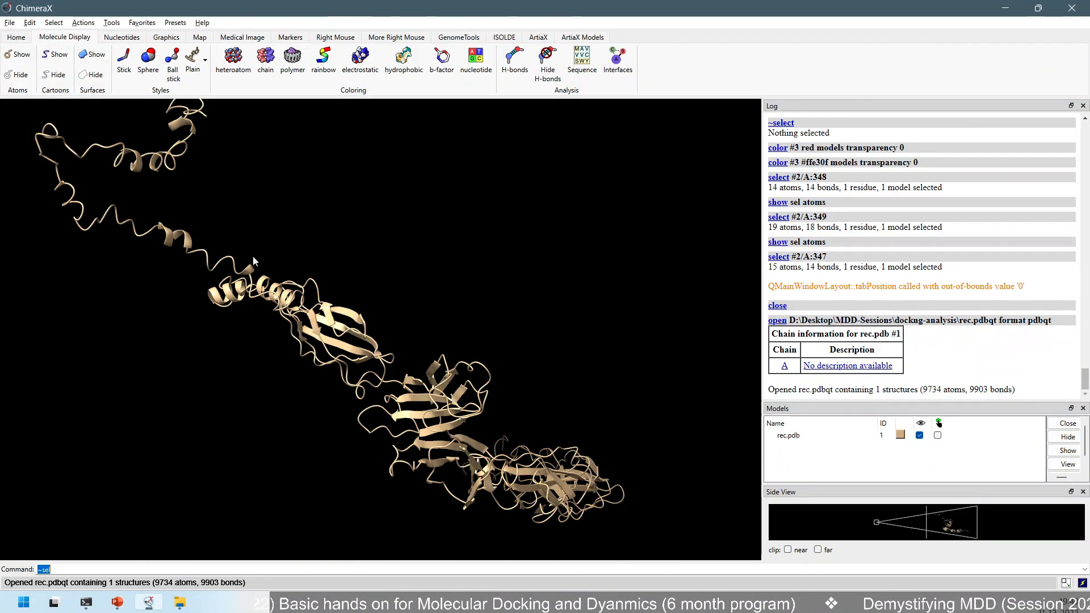
{"action": "left_click_drag", "start_coordinate": [360, 268], "coordinate": [480, 400]}
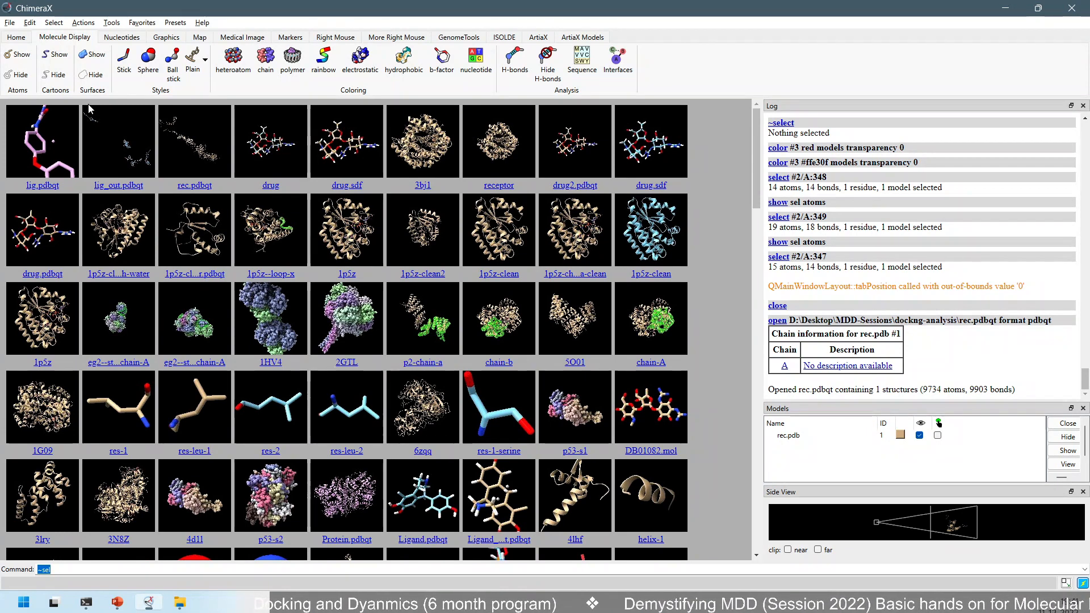
{"action": "right_click", "coordinate": [389, 159]}
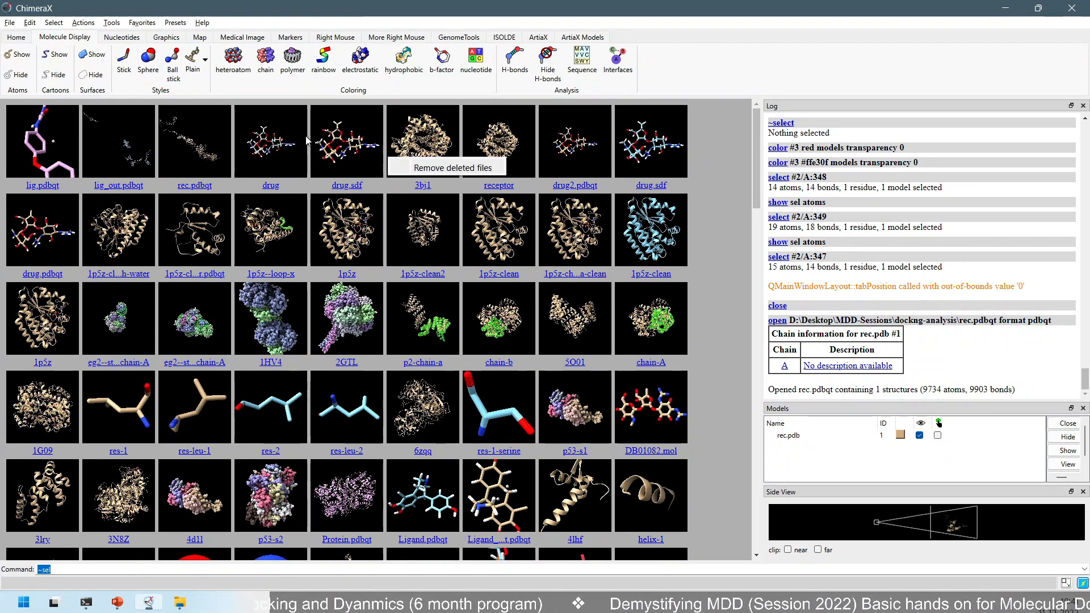
{"action": "left_click", "coordinate": [81, 134]}
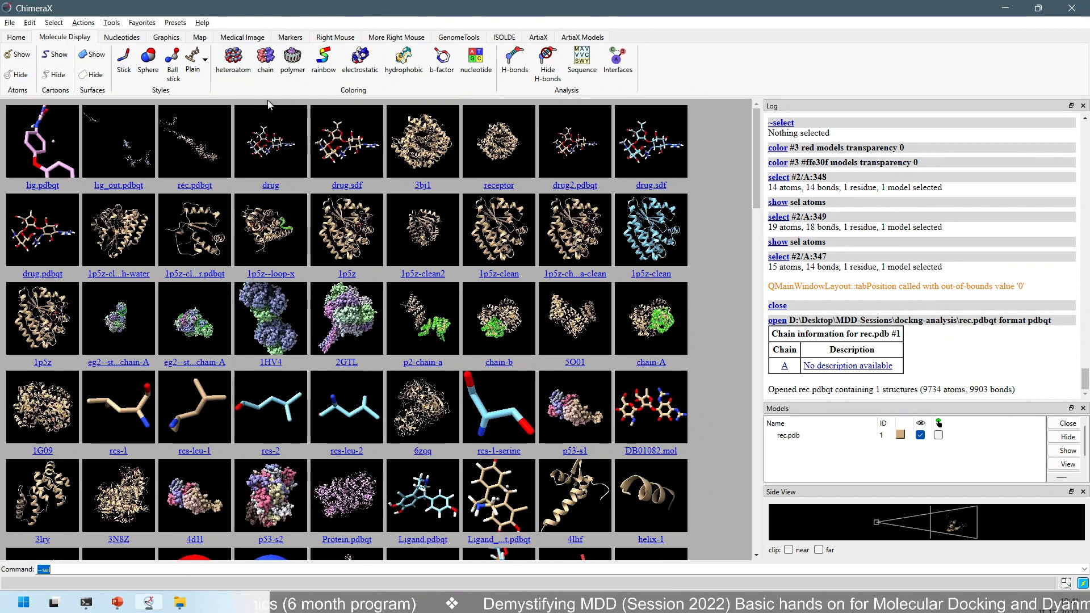
{"action": "left_click", "coordinate": [222, 135]}
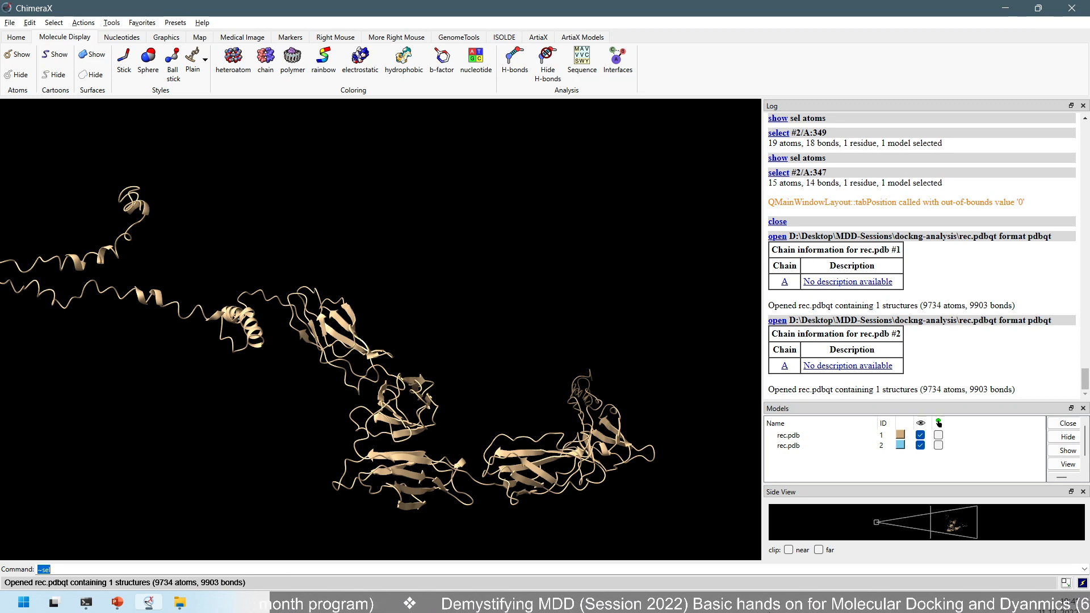
Step: Switch to File Explorer to look at the docking files in the dockng-analysis folder, and return to ChimeraX
{"action": "key", "text": "alt+Tab"}
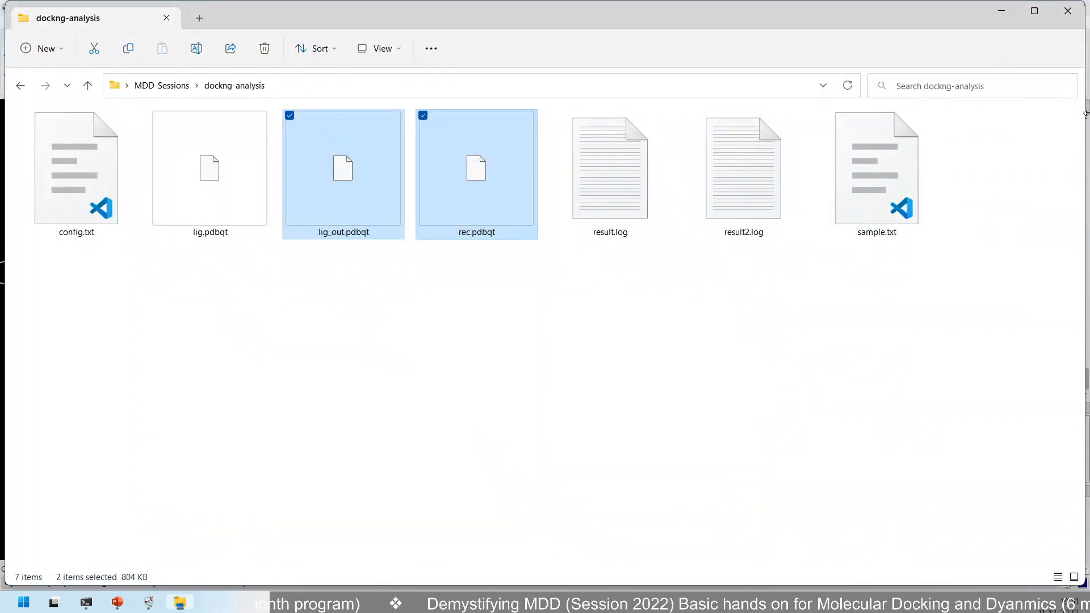
{"action": "left_click", "coordinate": [441, 542]}
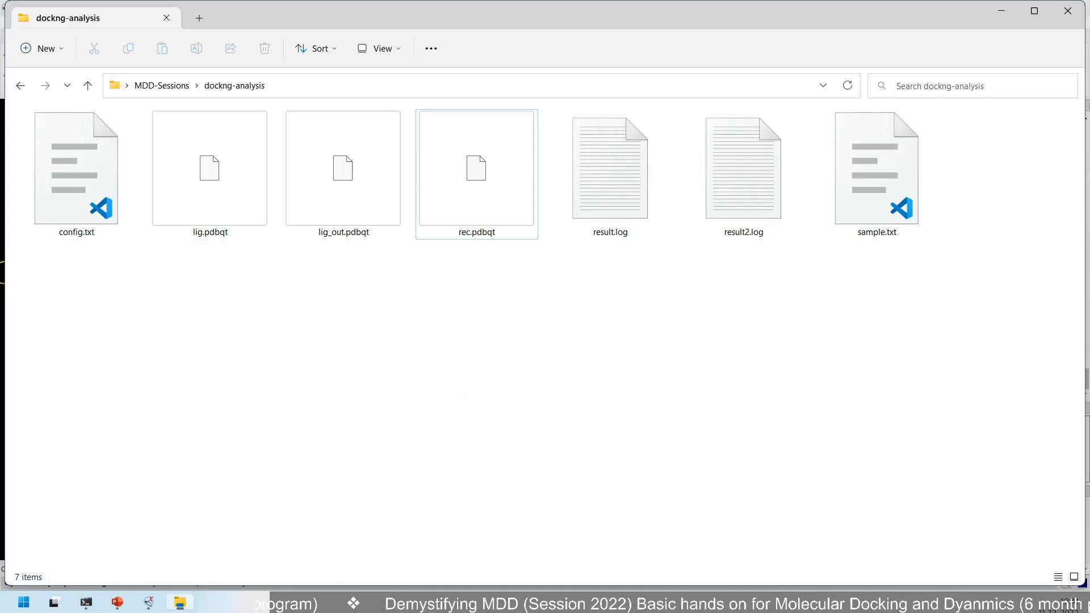
{"action": "left_click", "coordinate": [3, 389]}
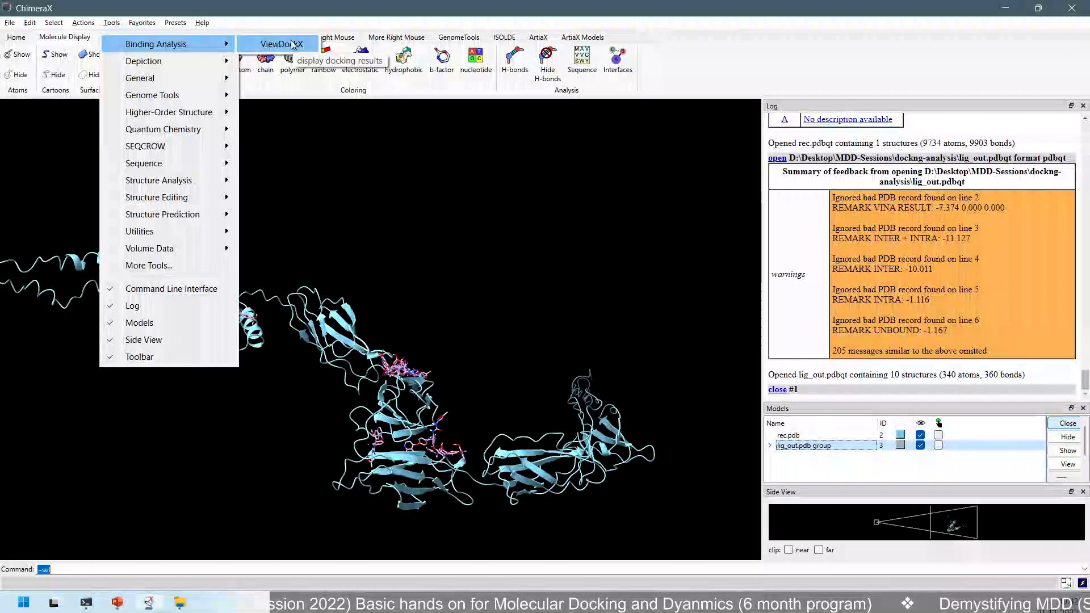
Step: Launch the ViewDockX binding analysis tool for the docked ligand poses in lig_out.pdbqt
{"action": "left_click", "coordinate": [305, 49]}
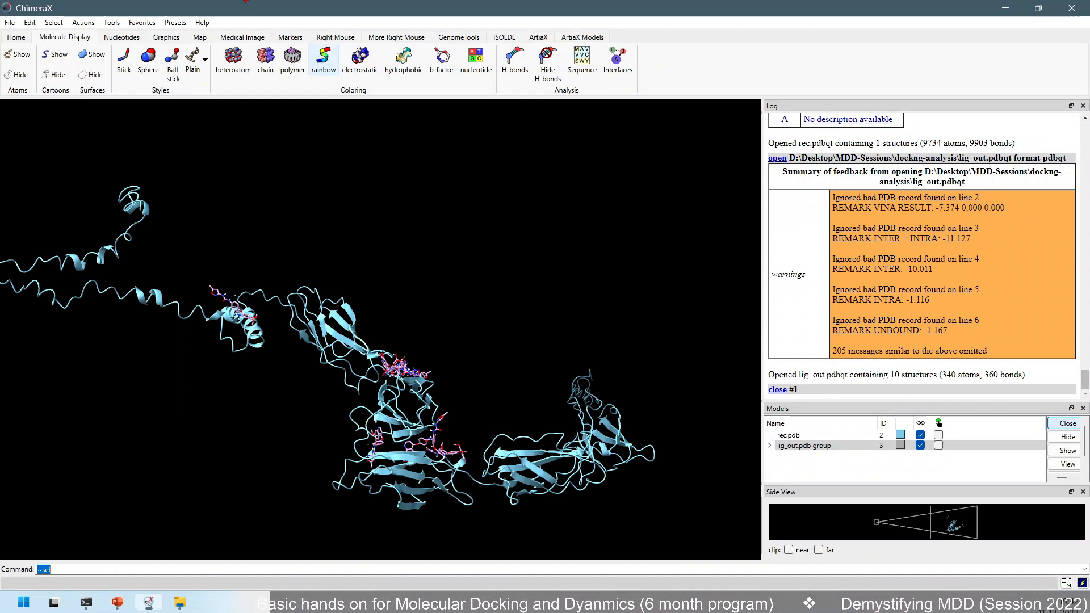
{"action": "left_click_drag", "start_coordinate": [117, 29], "coordinate": [143, 72], "text": "ctrl+shift"}
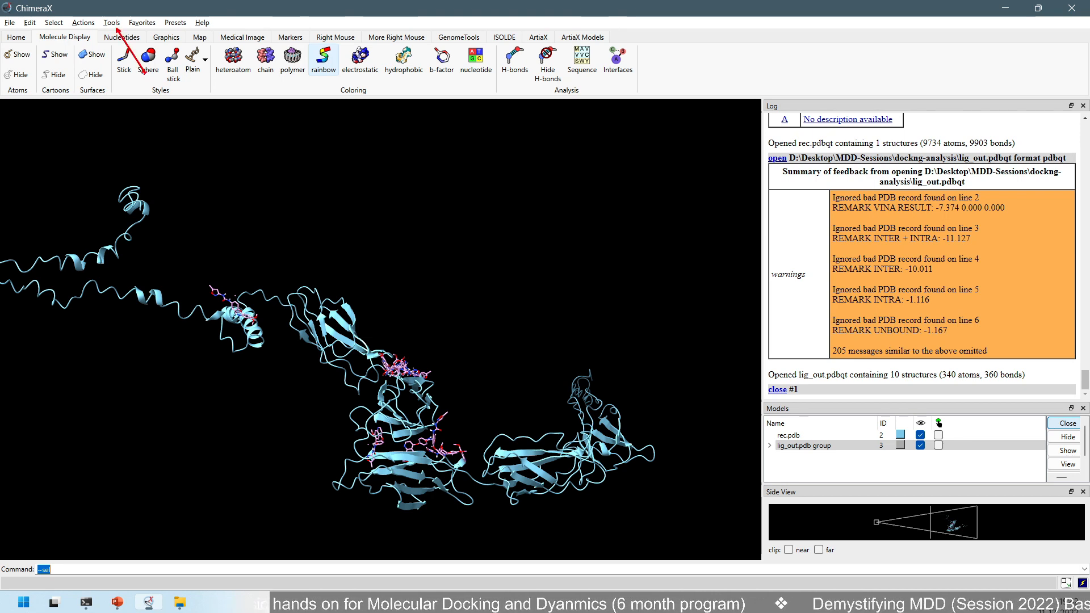
{"action": "key", "text": "Escape"}
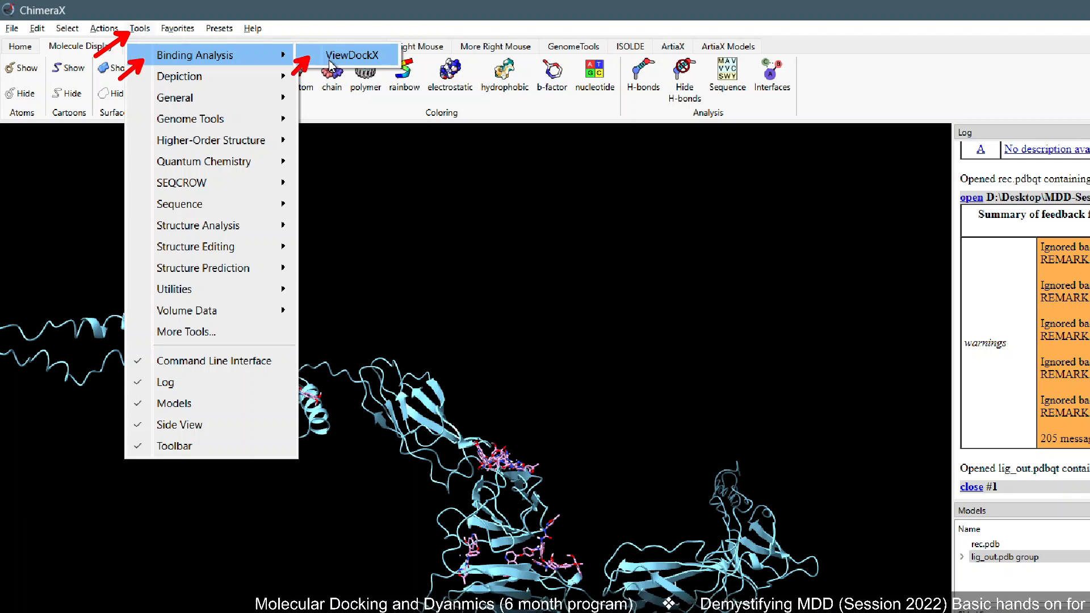
{"action": "left_click", "coordinate": [329, 61]}
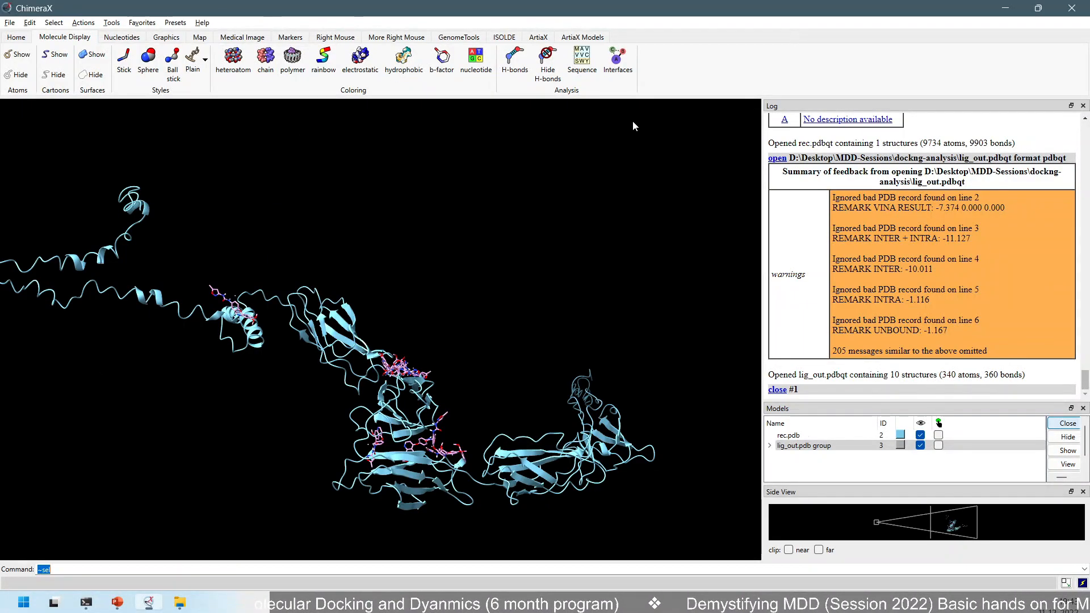
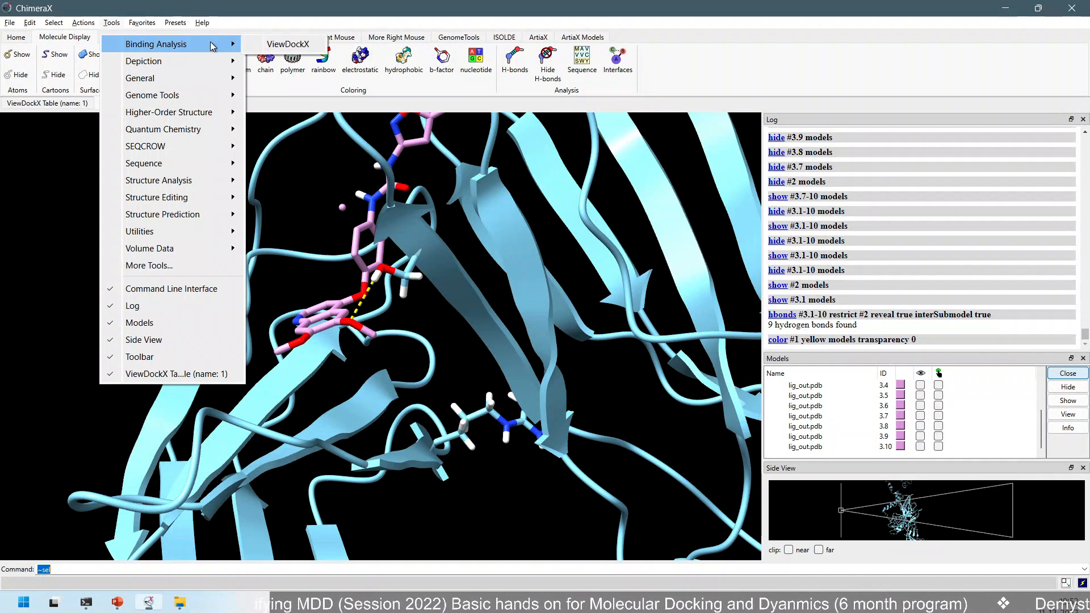
Step: Open another ViewDockX table, detach it as a floating window, and enlarge it to fit all ten poses
{"action": "left_click", "coordinate": [264, 46]}
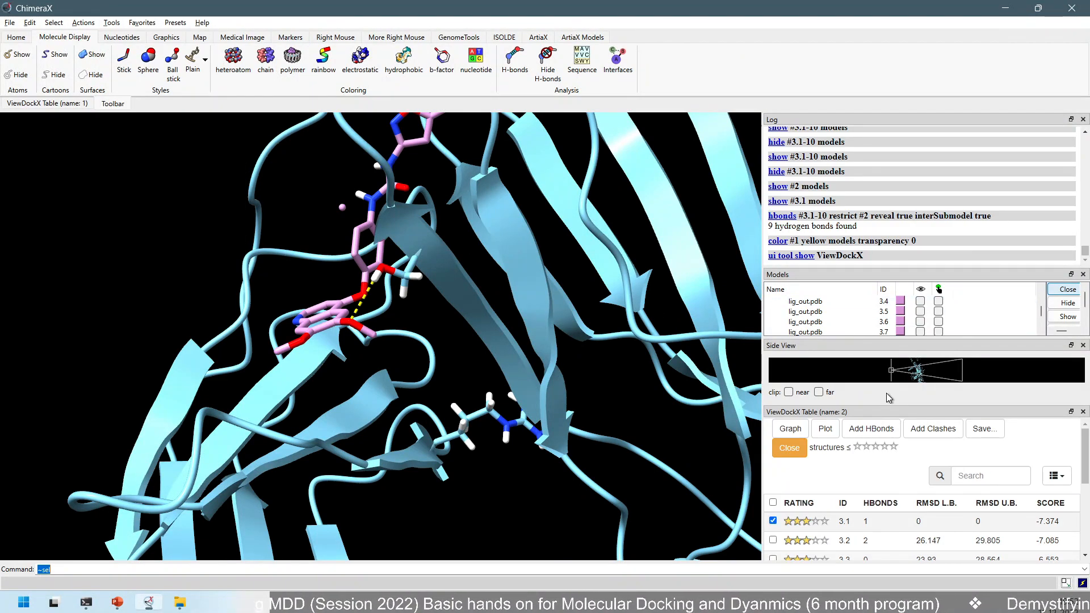
{"action": "left_click_drag", "start_coordinate": [888, 411], "coordinate": [872, 412]}
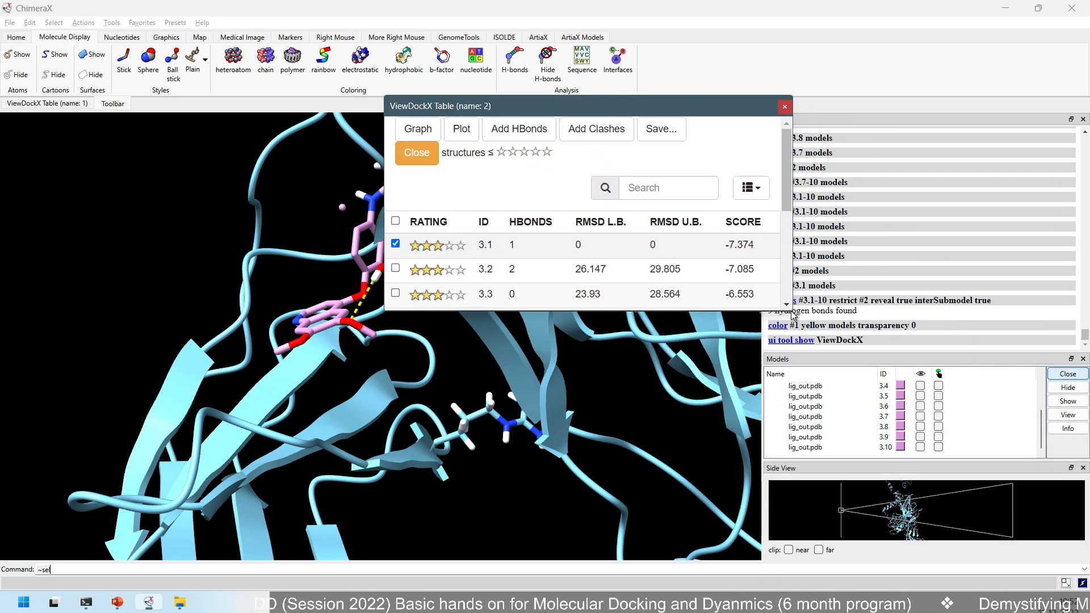
{"action": "left_click_drag", "start_coordinate": [793, 310], "coordinate": [1051, 532]}
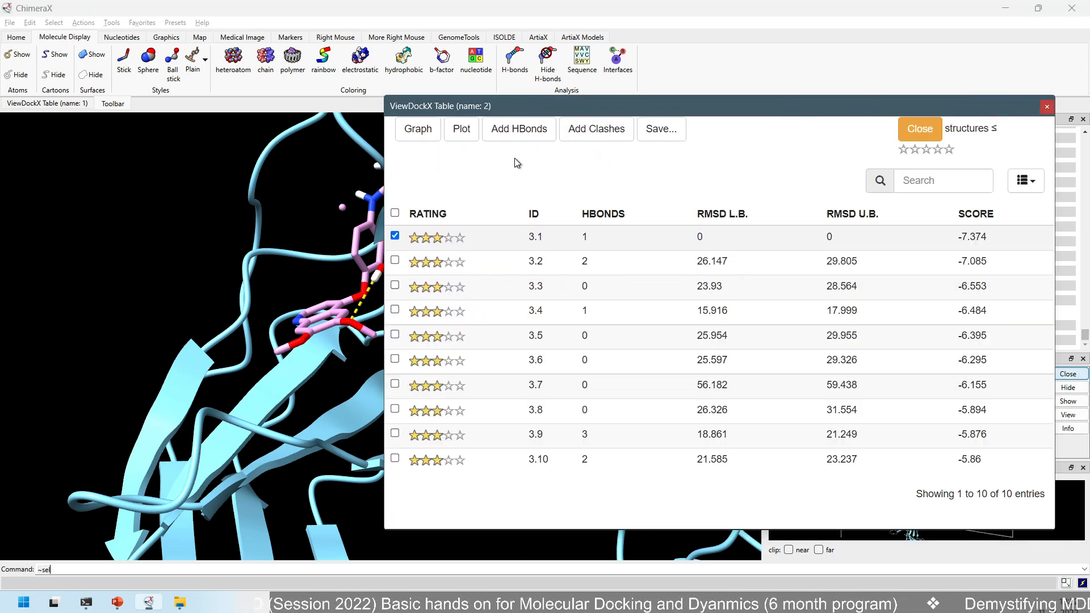
{"action": "left_click_drag", "start_coordinate": [523, 113], "coordinate": [313, 103]}
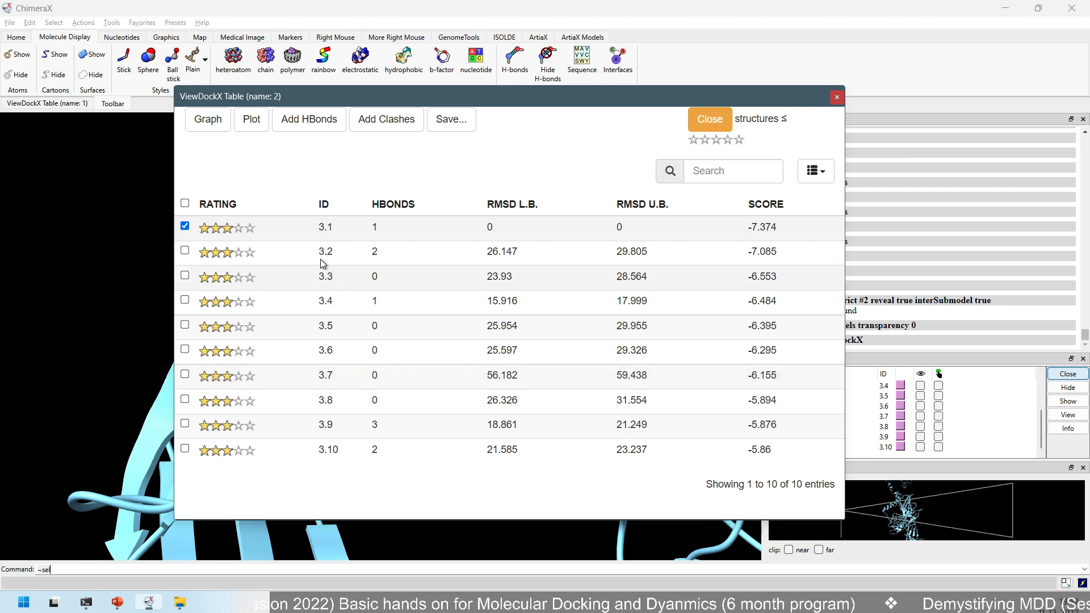
Step: Display all docked poses, and isolate pose 3.1 to examine its hydrogen bond count
{"action": "left_click", "coordinate": [185, 203]}
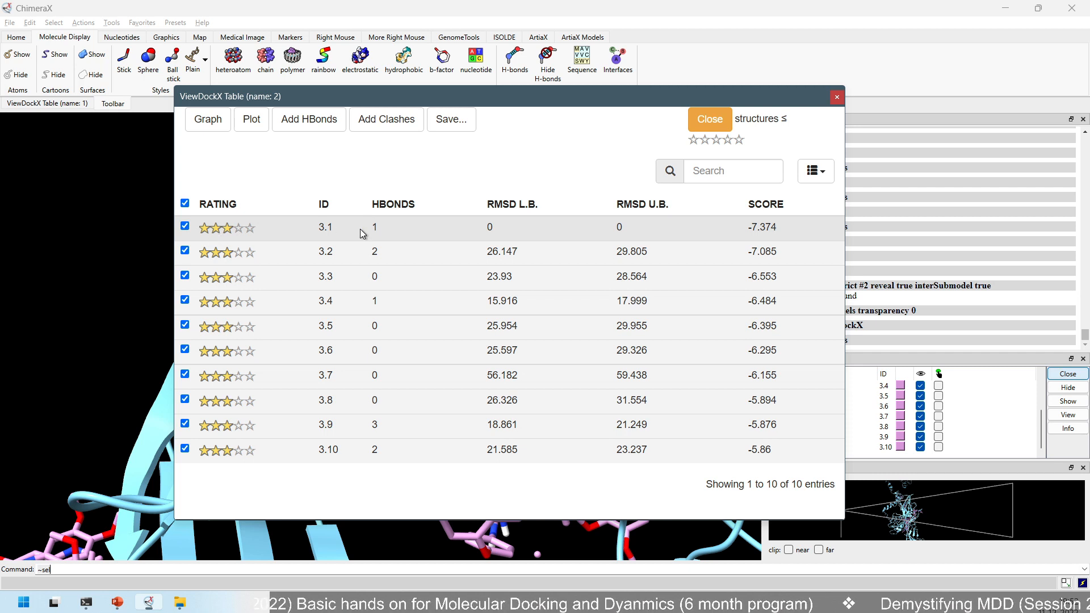
{"action": "left_click_drag", "start_coordinate": [329, 223], "coordinate": [334, 229]}
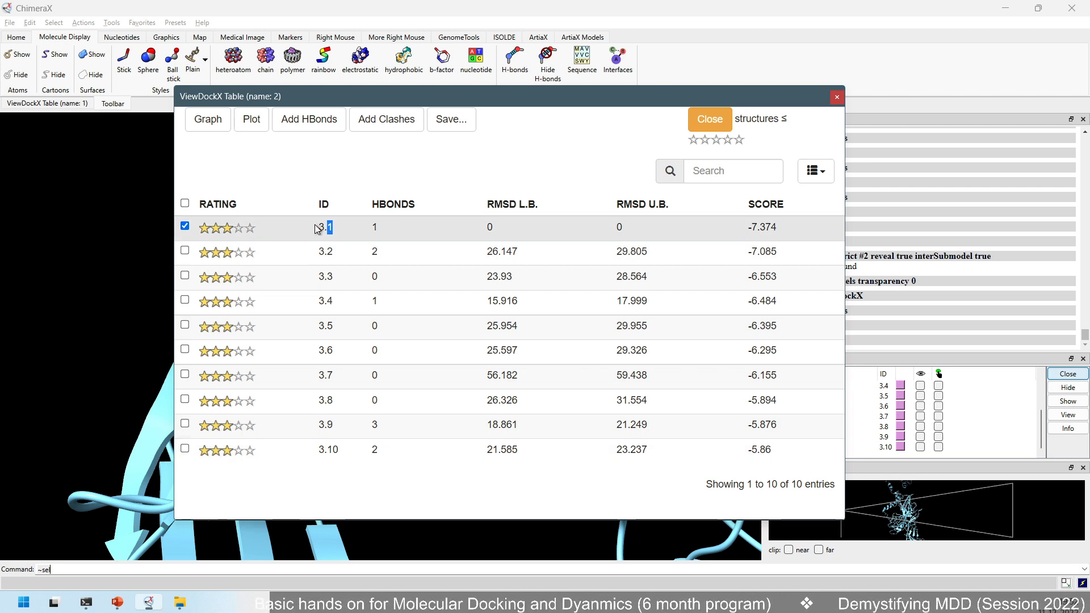
{"action": "left_click", "coordinate": [320, 228]}
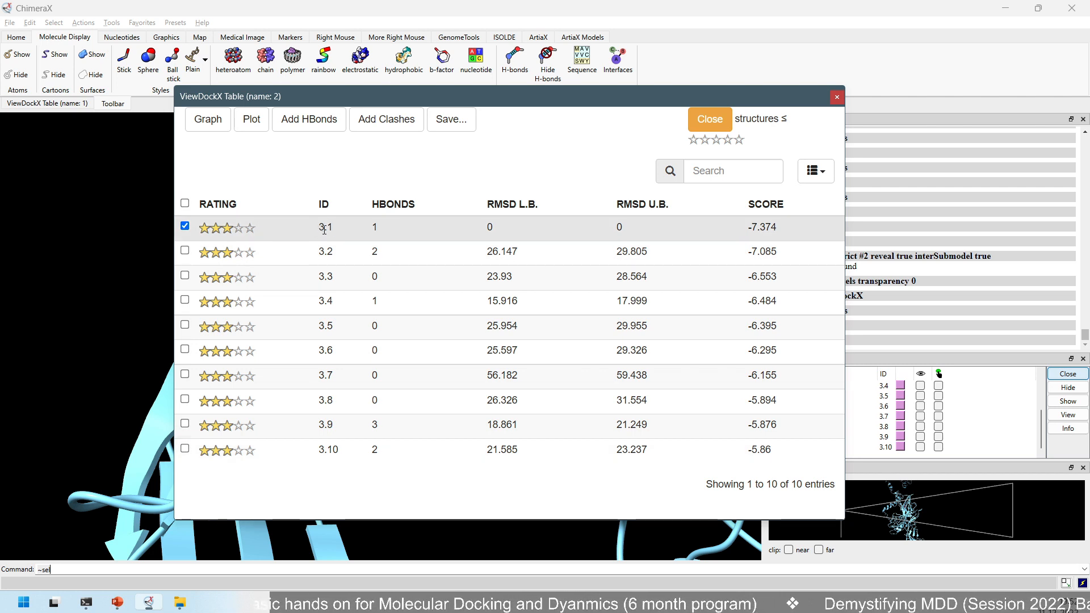
{"action": "left_click", "coordinate": [326, 229]}
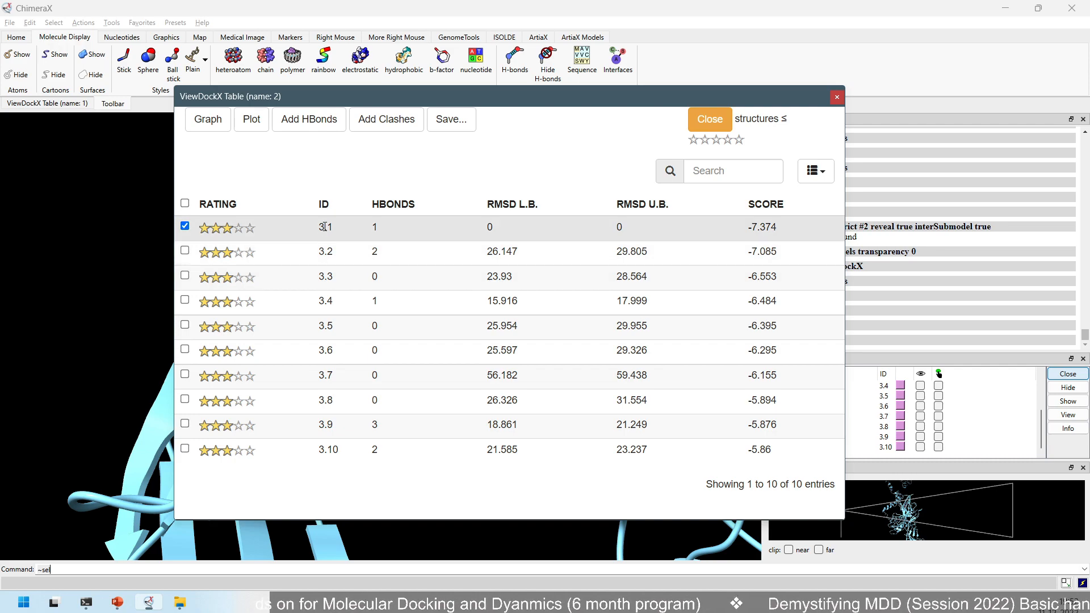
{"action": "left_click_drag", "start_coordinate": [324, 227], "coordinate": [328, 226]}
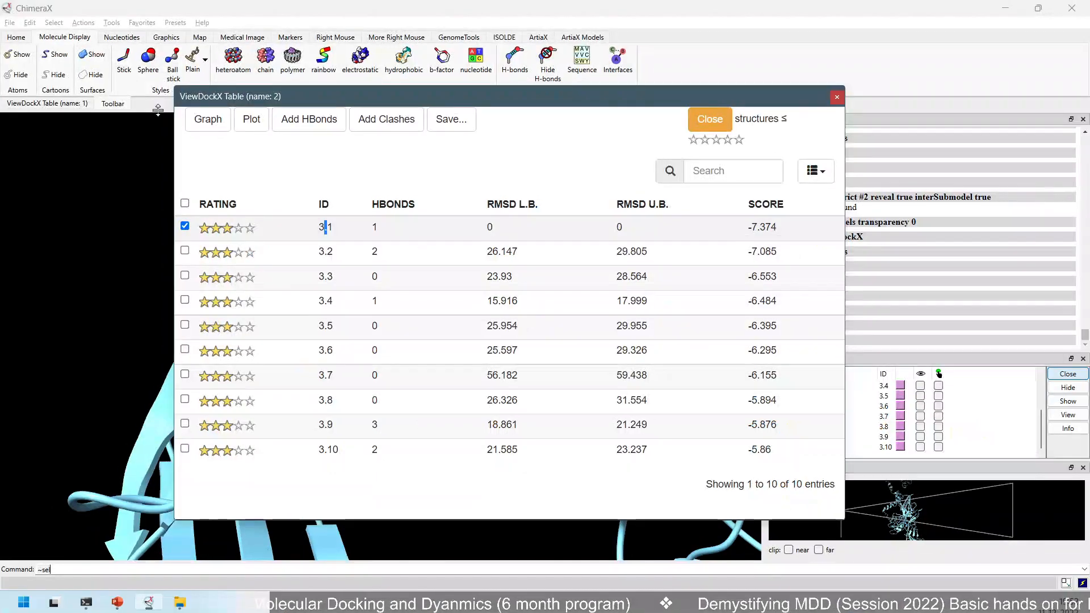
{"action": "left_click_drag", "start_coordinate": [369, 229], "coordinate": [386, 227]}
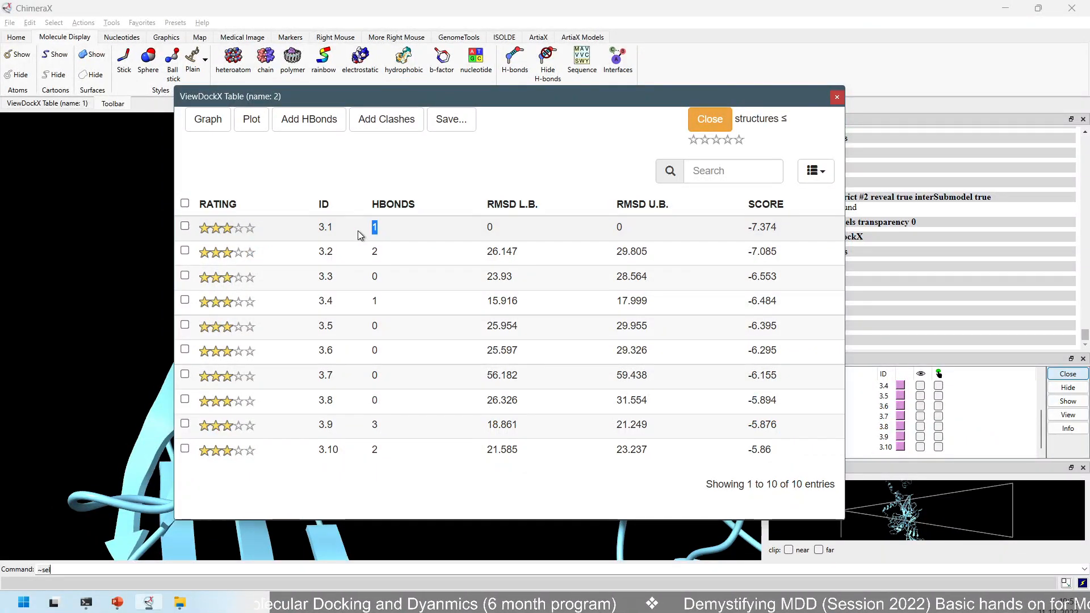
Step: Show all docked poses again, and isolate pose 3.3 to check its hydrogen bond count
{"action": "left_click", "coordinate": [184, 251]}
{"action": "left_click", "coordinate": [184, 203]}
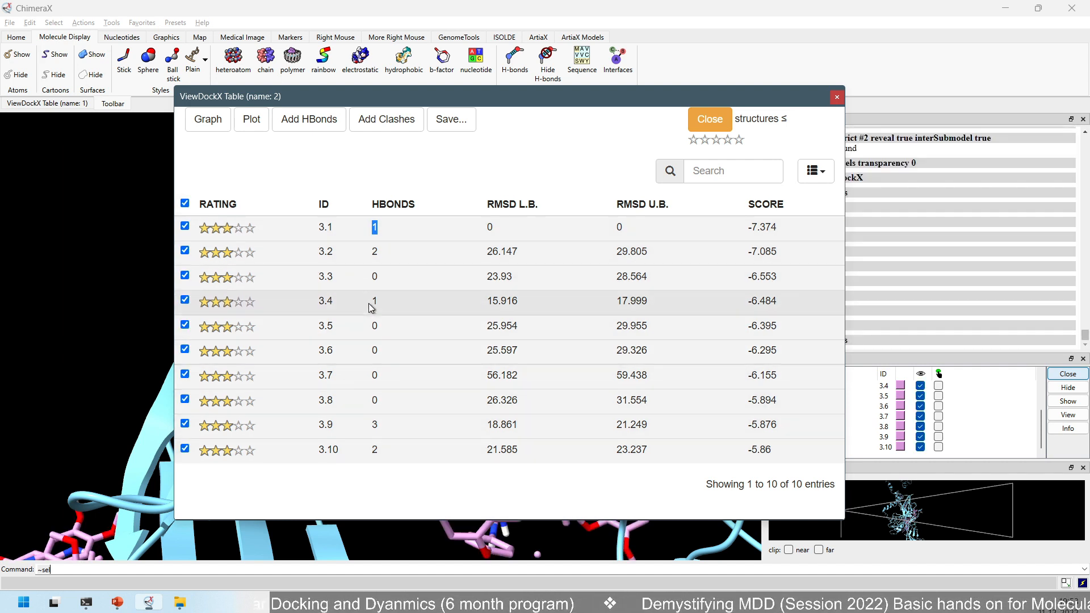
{"action": "left_click_drag", "start_coordinate": [384, 279], "coordinate": [319, 277]}
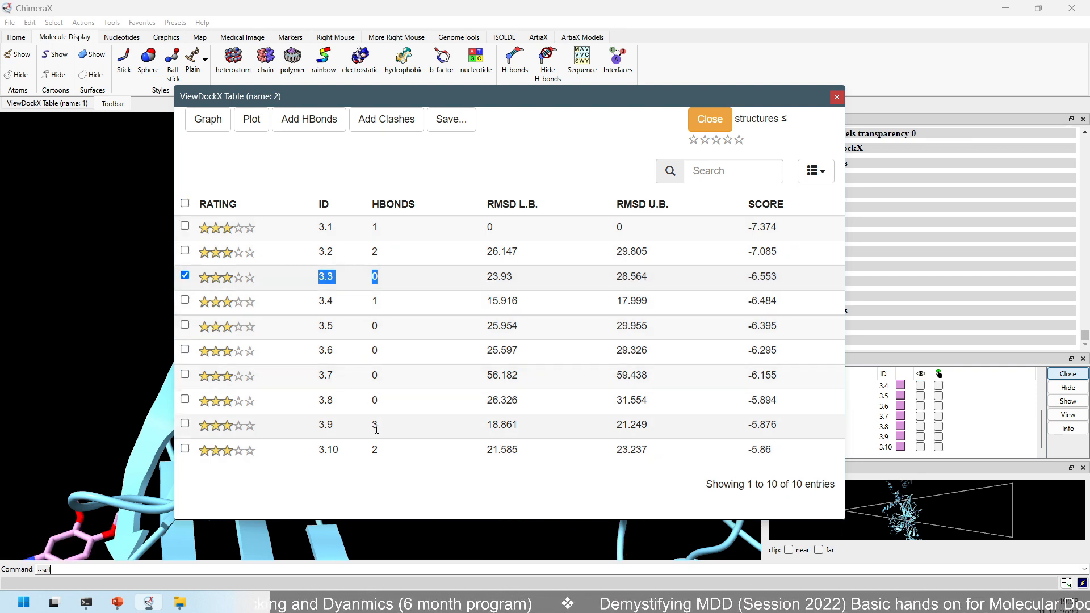
Step: Isolate pose 3.9 and examine its hydrogen bond count in the table
{"action": "left_click_drag", "start_coordinate": [396, 431], "coordinate": [185, 423]}
{"action": "left_click", "coordinate": [185, 423]}
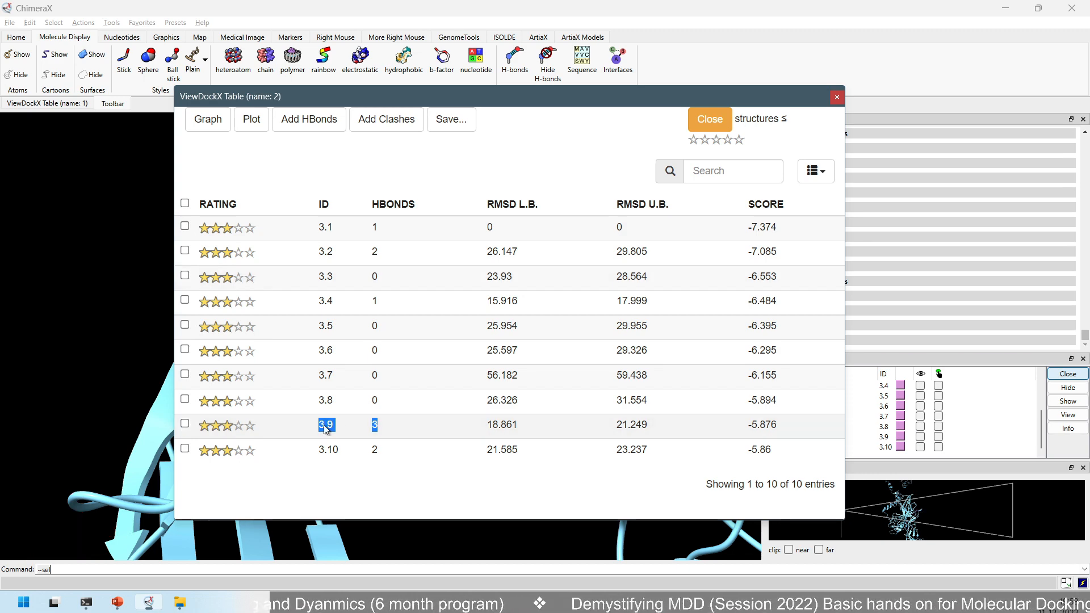
{"action": "left_click", "coordinate": [383, 429]}
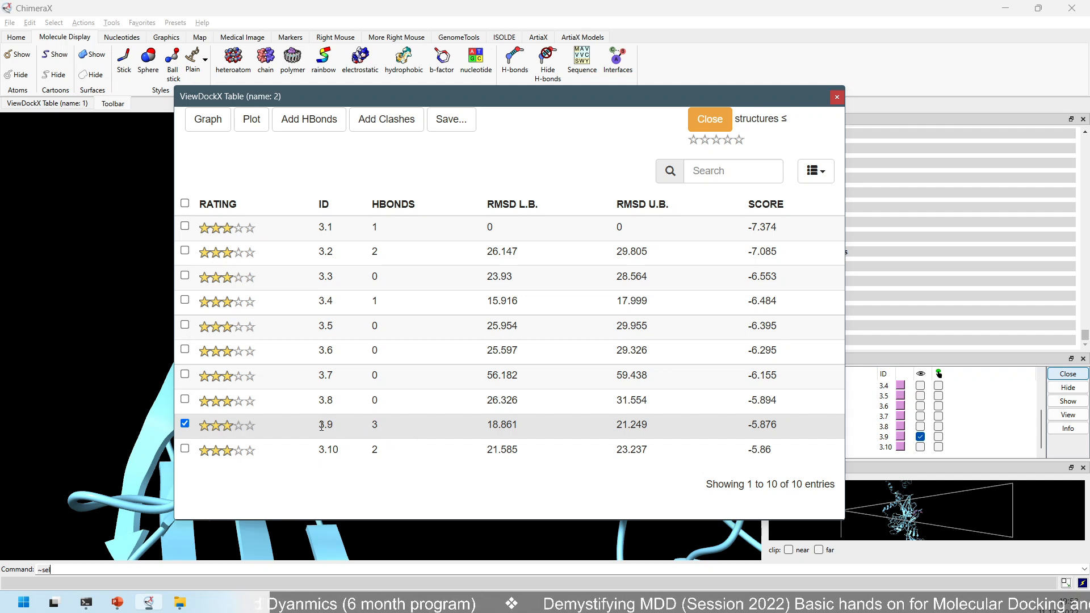
{"action": "left_click_drag", "start_coordinate": [321, 426], "coordinate": [383, 430]}
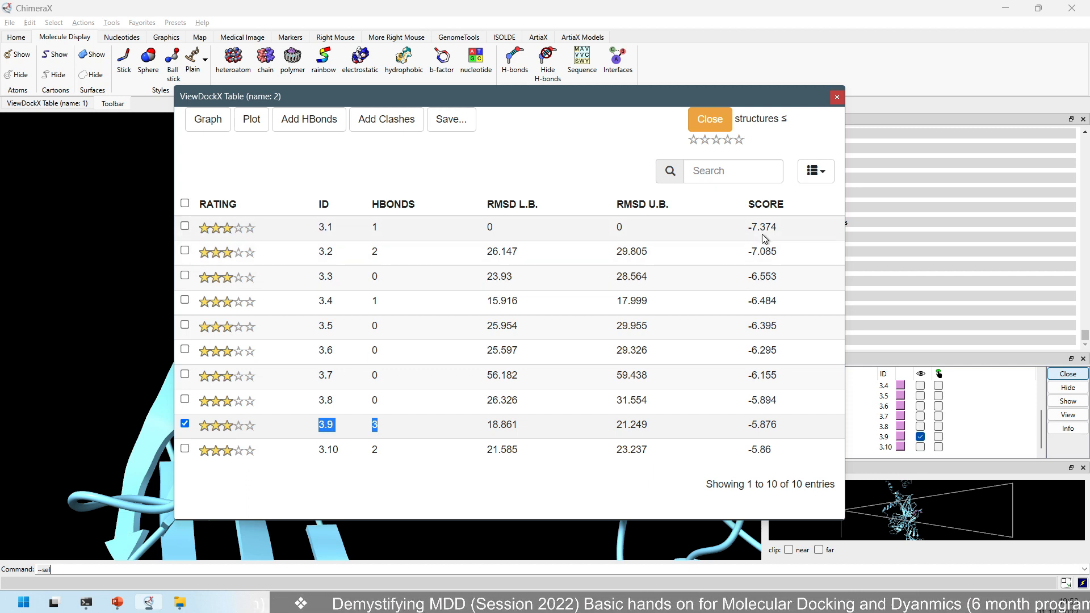
Step: Compare the scores of poses 3.1 and 3.9, keep only pose 3.9 displayed, and move the table off the structure
{"action": "left_click_drag", "start_coordinate": [752, 228], "coordinate": [788, 226]}
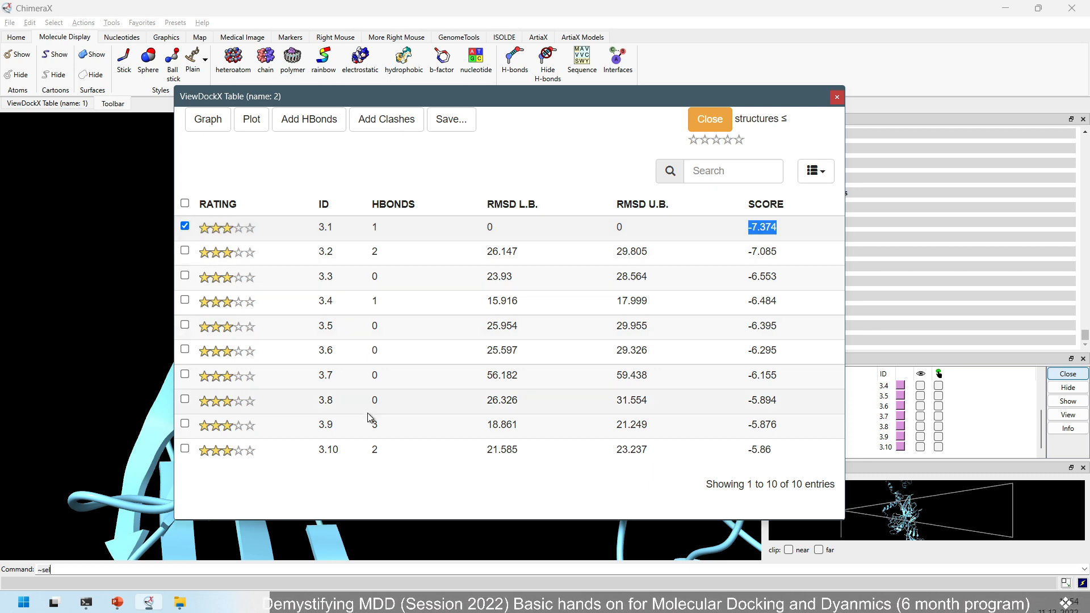
{"action": "left_click_drag", "start_coordinate": [741, 431], "coordinate": [779, 430]}
{"action": "left_click", "coordinate": [511, 424]}
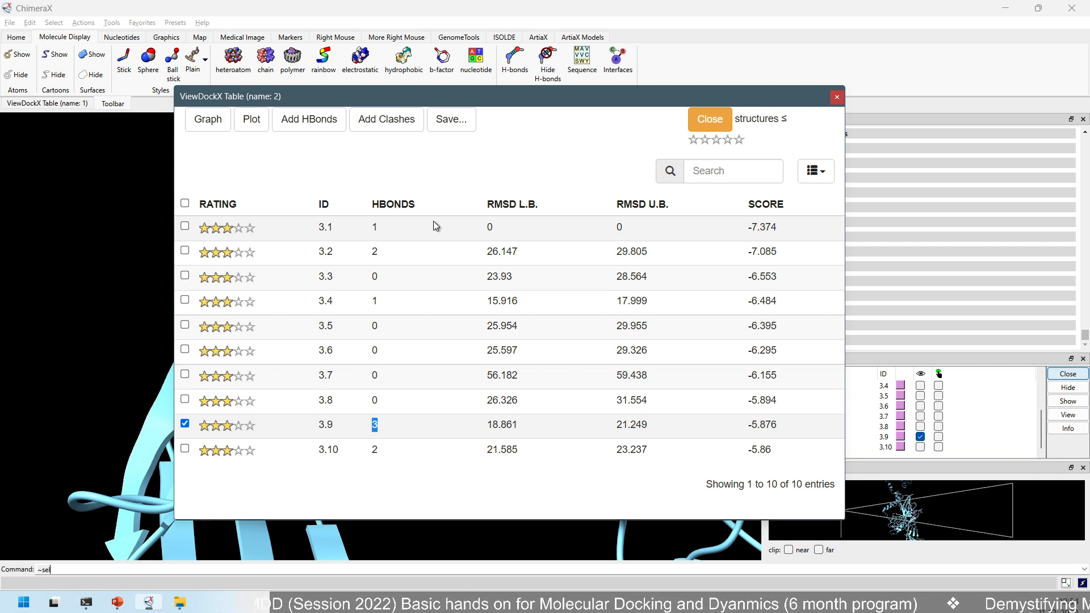
{"action": "left_click_drag", "start_coordinate": [412, 91], "coordinate": [696, 77]}
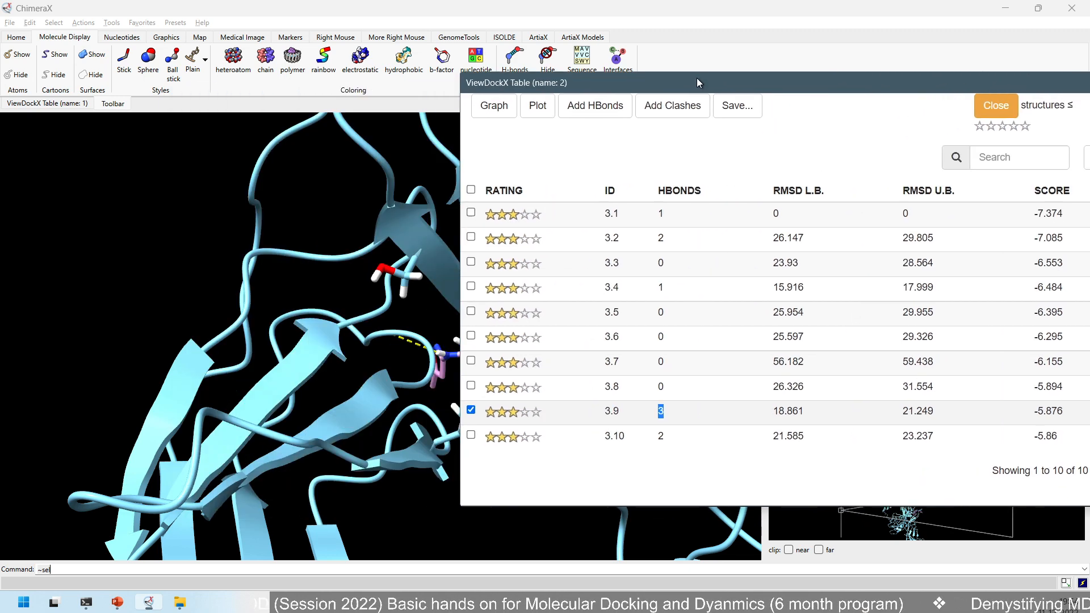
Step: Fit the whole structure in the graphics window with the view command, and move the ViewDockX table clear of it
{"action": "scroll", "coordinate": [224, 316], "scroll_direction": "down", "scroll_amount": 3}
{"action": "left_click", "coordinate": [183, 567]}
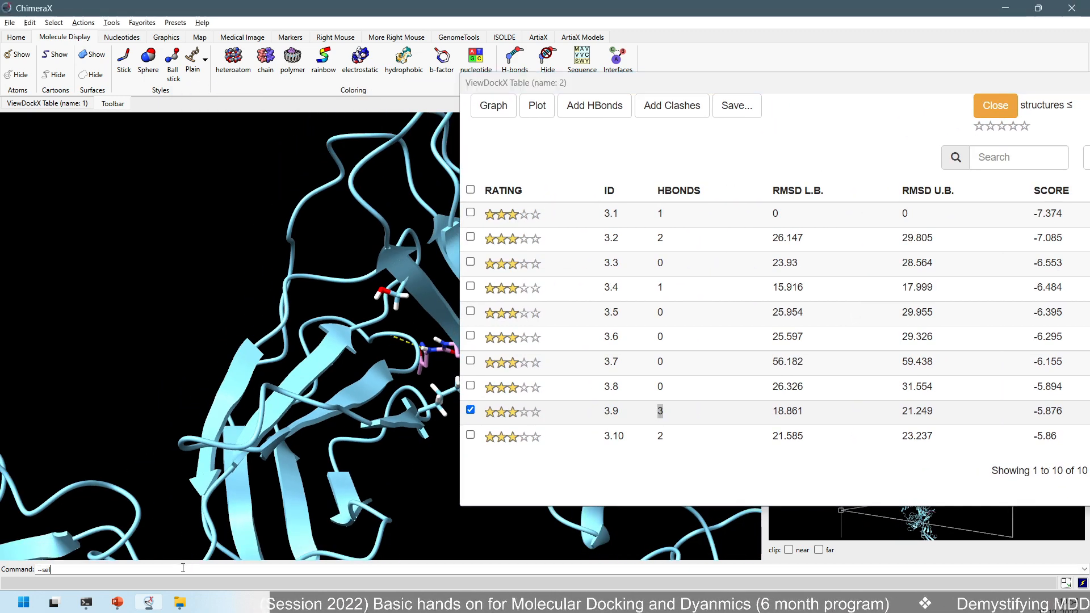
{"action": "type", "text": "view"}
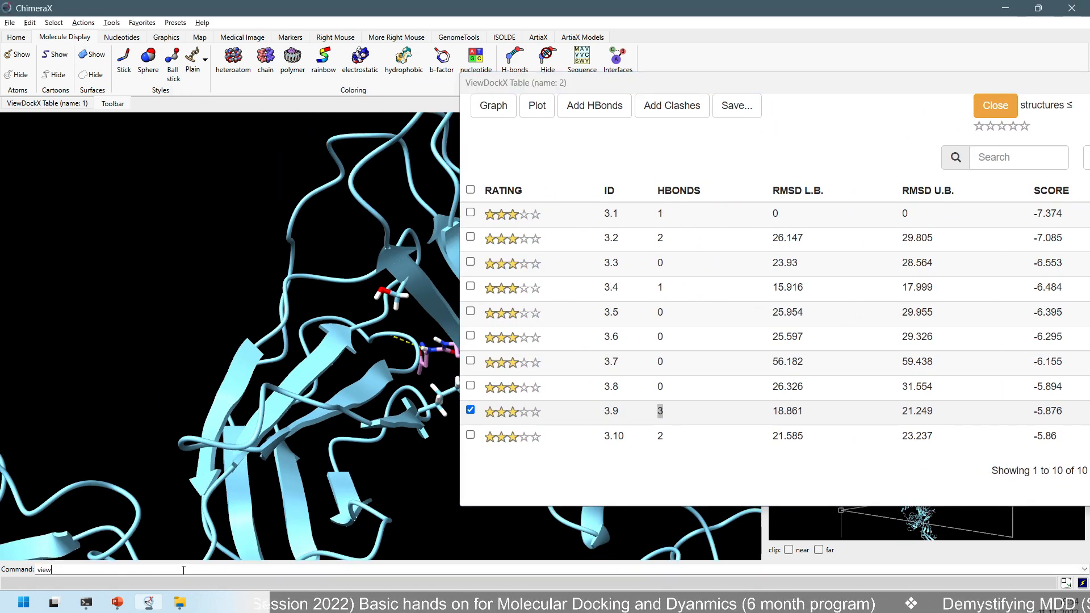
{"action": "key", "text": "Return"}
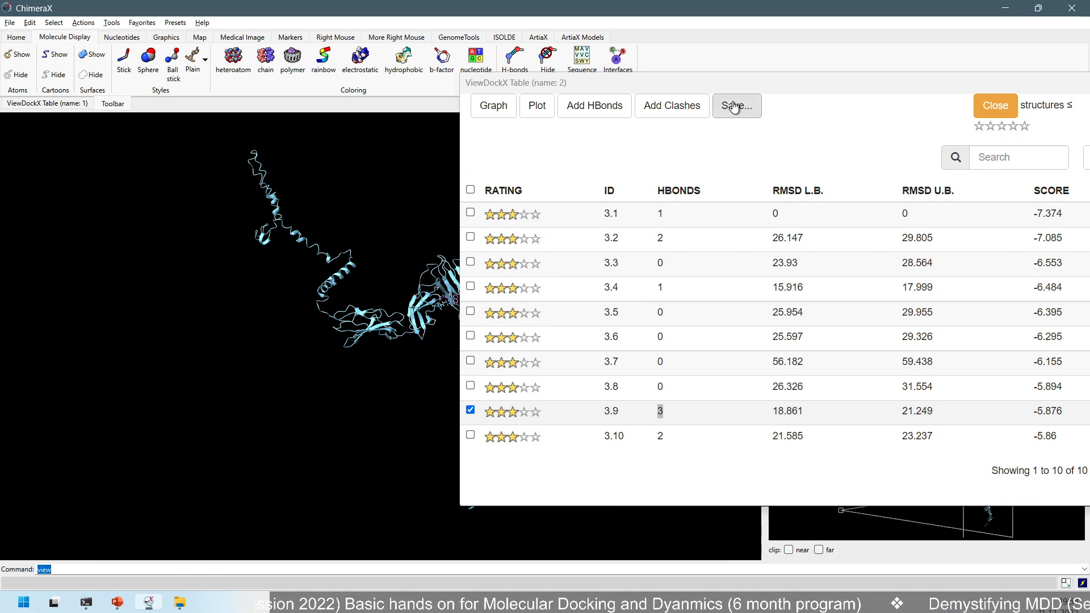
{"action": "left_click_drag", "start_coordinate": [732, 83], "coordinate": [851, 109]}
{"action": "left_click_drag", "start_coordinate": [519, 164], "coordinate": [505, 252]}
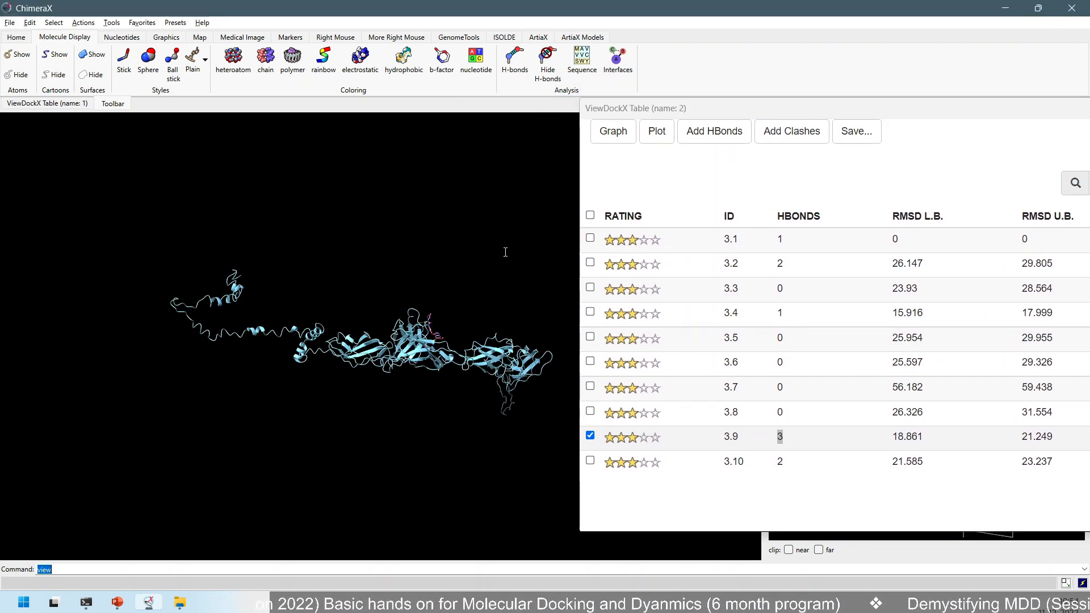
Step: Display all ten docked poses through the ViewDockX table, and place the table beside the structure
{"action": "left_click", "coordinate": [590, 220]}
{"action": "left_click", "coordinate": [591, 216]}
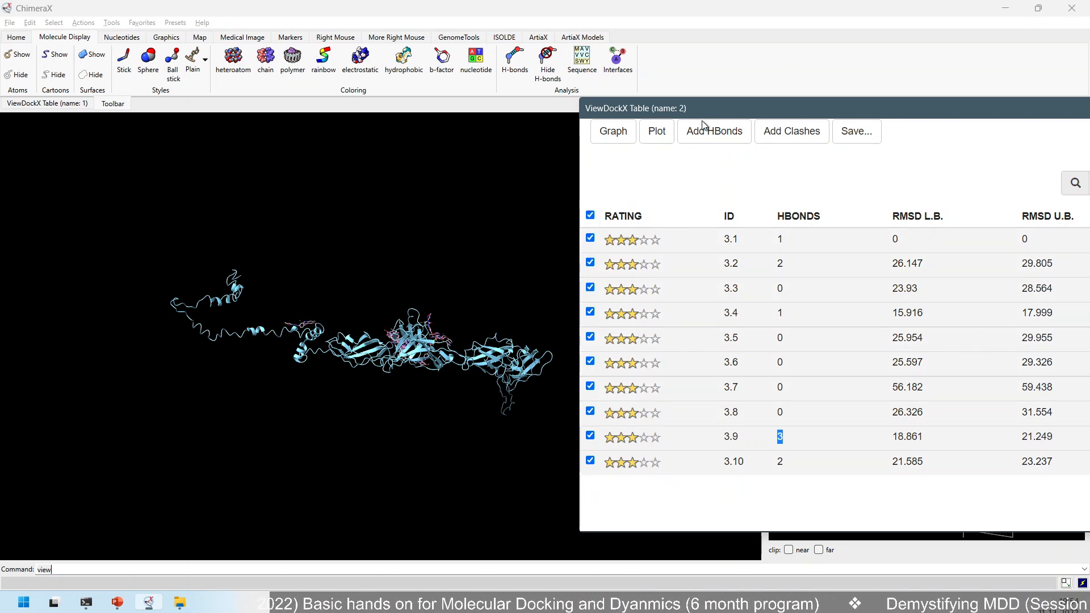
{"action": "left_click_drag", "start_coordinate": [707, 109], "coordinate": [429, 437]}
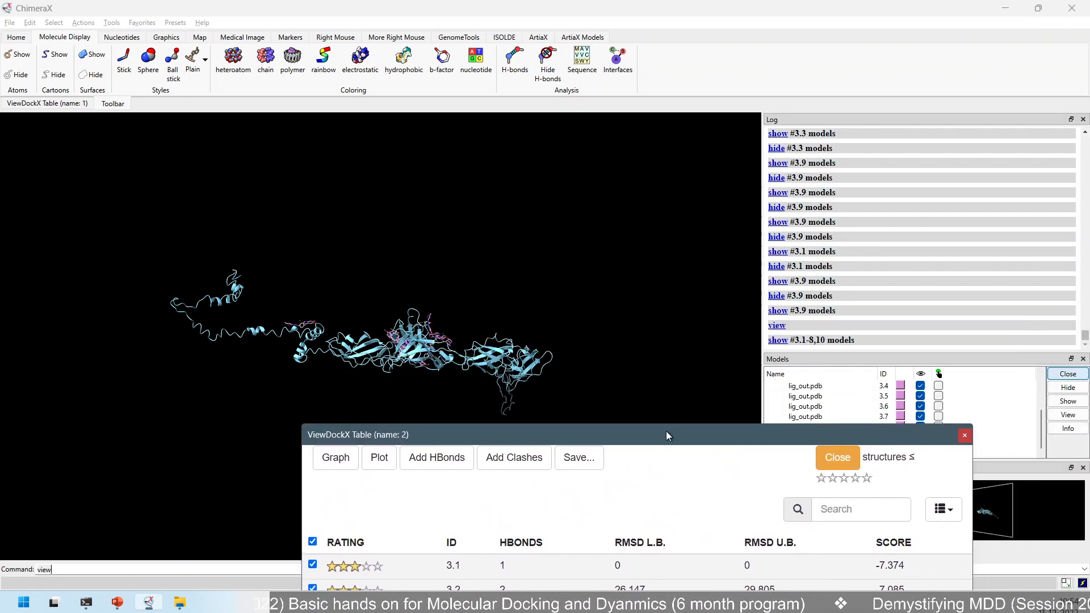
{"action": "left_click_drag", "start_coordinate": [666, 431], "coordinate": [893, 67]}
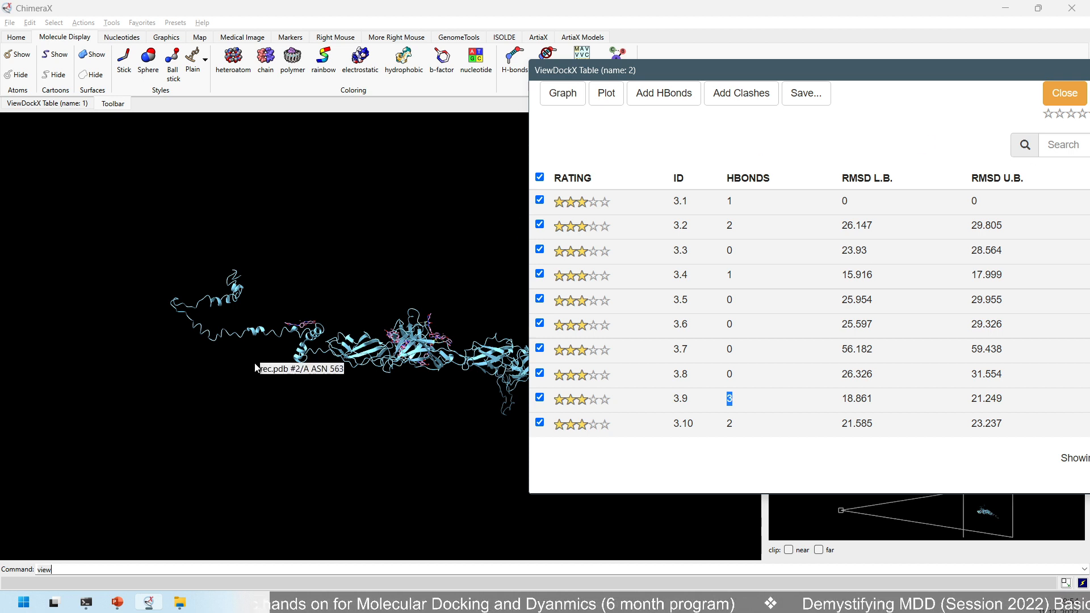
Step: Select all ligand poses with the command sel #3 and show molecular surfaces for the selection
{"action": "left_click", "coordinate": [97, 564]}
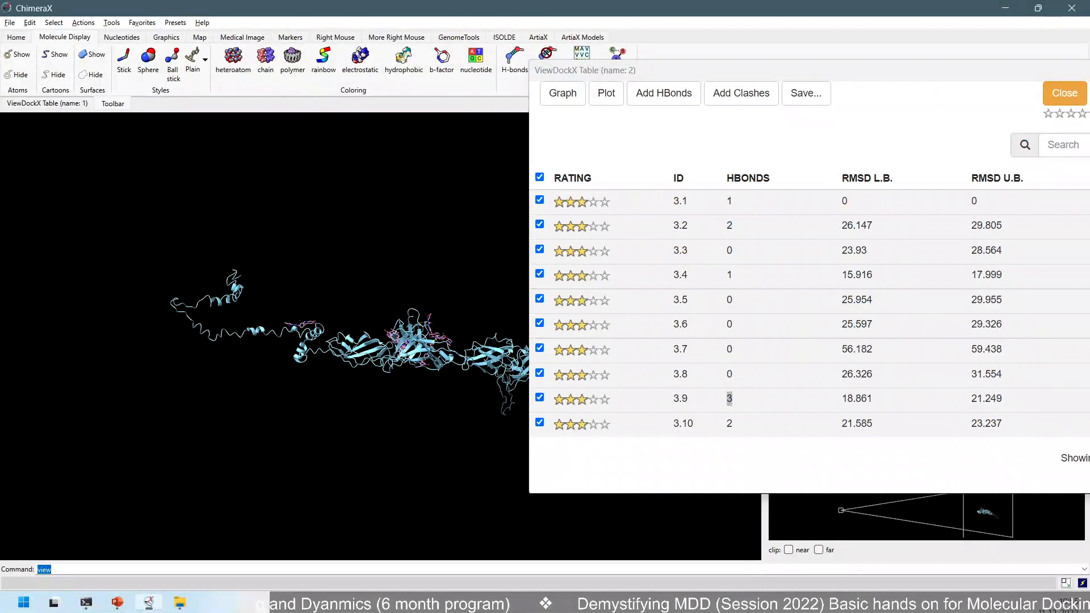
{"action": "left_click", "coordinate": [87, 570]}
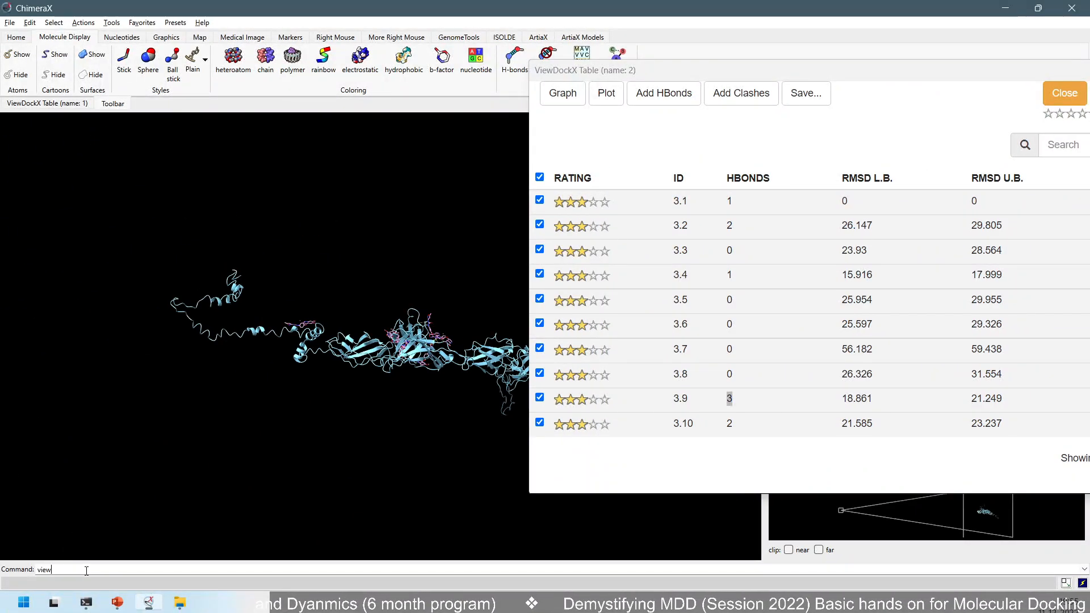
{"action": "key", "text": "Return"}
{"action": "left_click_drag", "start_coordinate": [385, 343], "coordinate": [422, 448]}
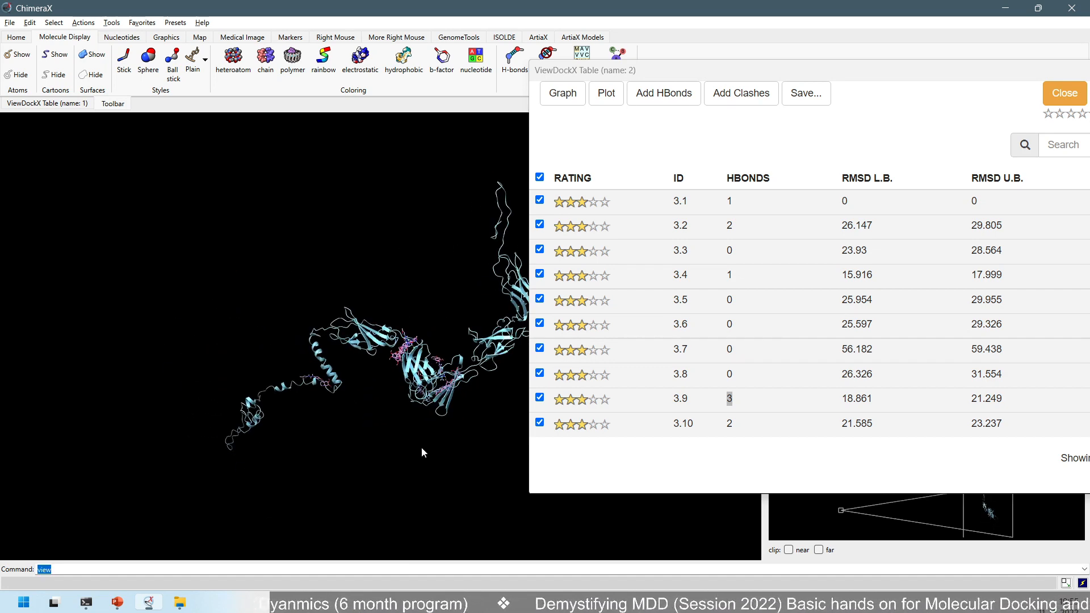
{"action": "type", "text": "sel #3"}
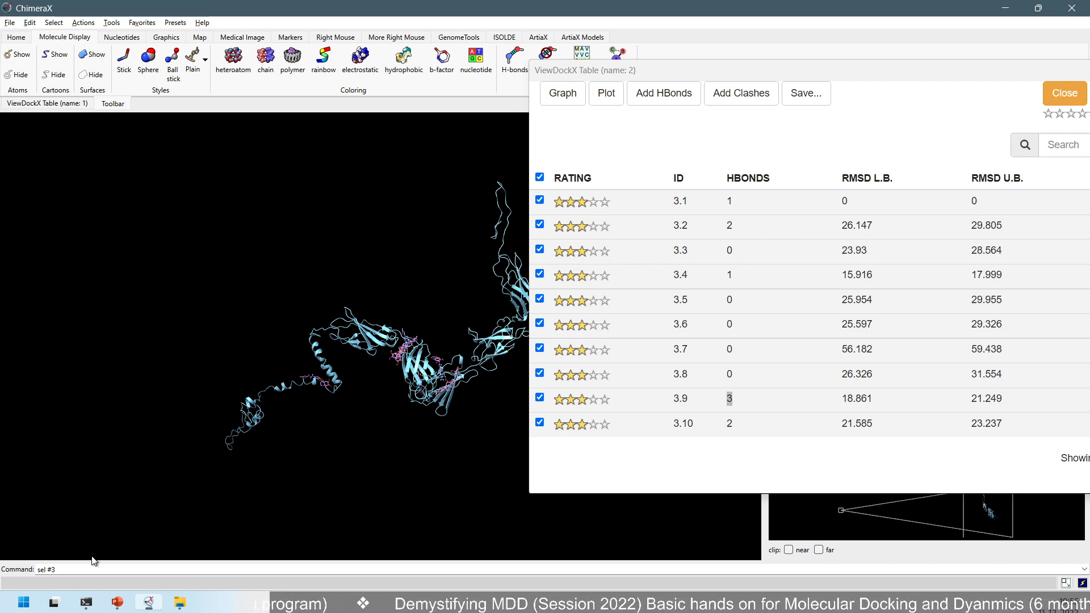
{"action": "key", "text": "Return"}
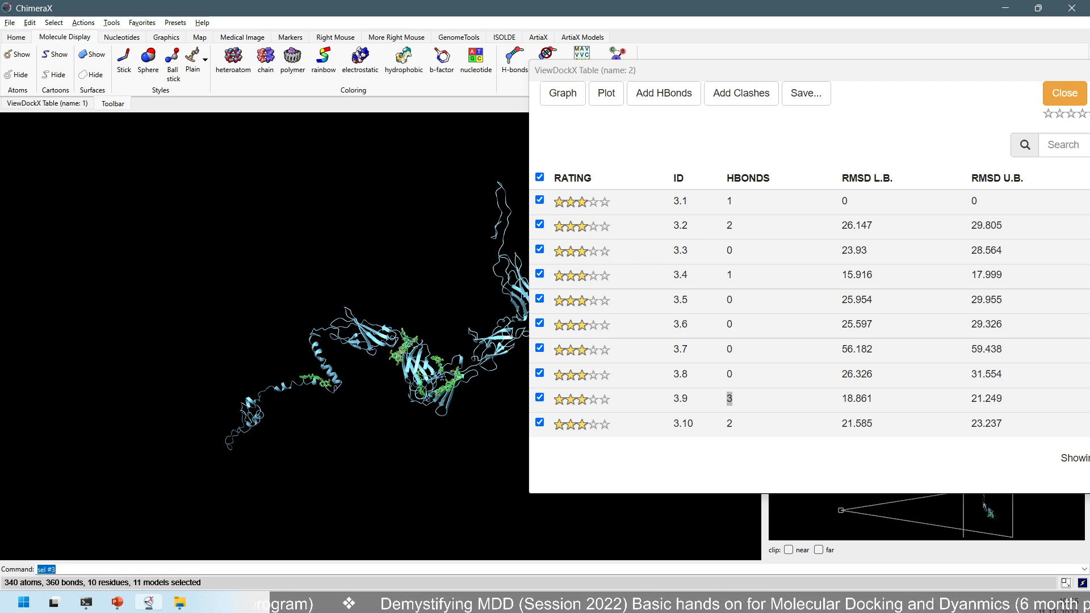
{"action": "left_click", "coordinate": [94, 58]}
{"action": "mouse_move", "coordinate": [381, 366]}
{"action": "left_mouse_down"}
{"action": "mouse_move", "coordinate": [349, 407]}
{"action": "mouse_move", "coordinate": [407, 318]}
{"action": "mouse_move", "coordinate": [389, 352]}
{"action": "left_mouse_up"}
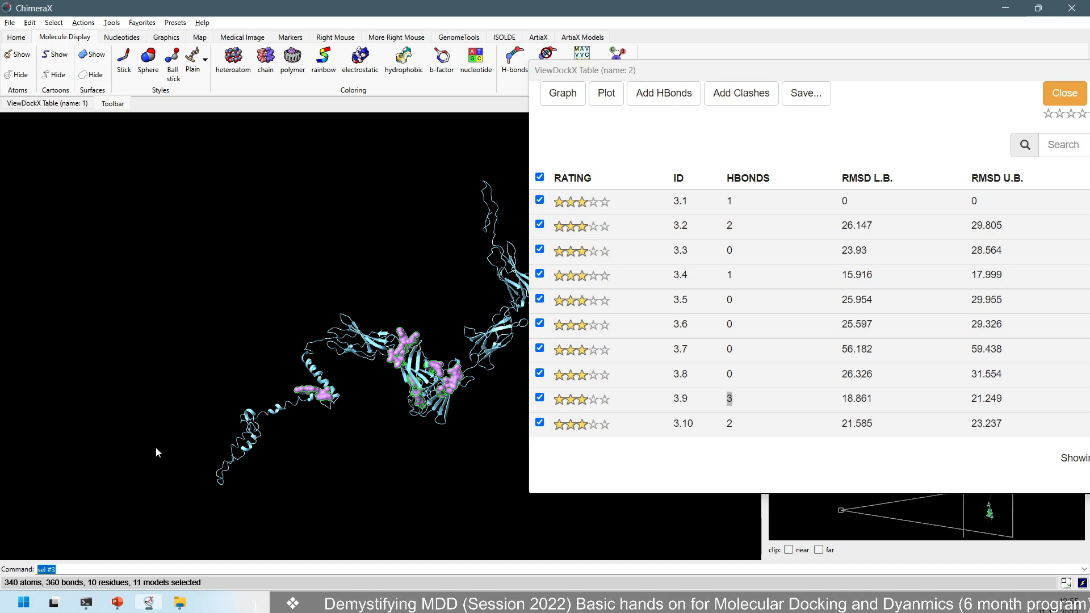
Step: Write the command mseries slider #3.1-10 for a model series of the docked poses, correcting its spelling and model range
{"action": "type", "text": "mseriiss"}
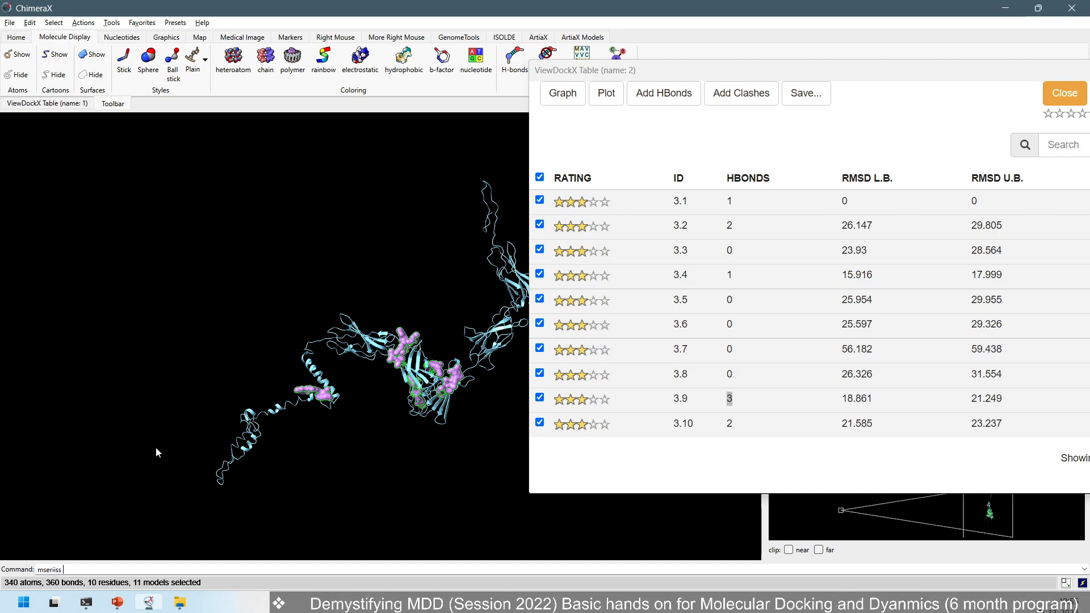
{"action": "type", "text": " slider"}
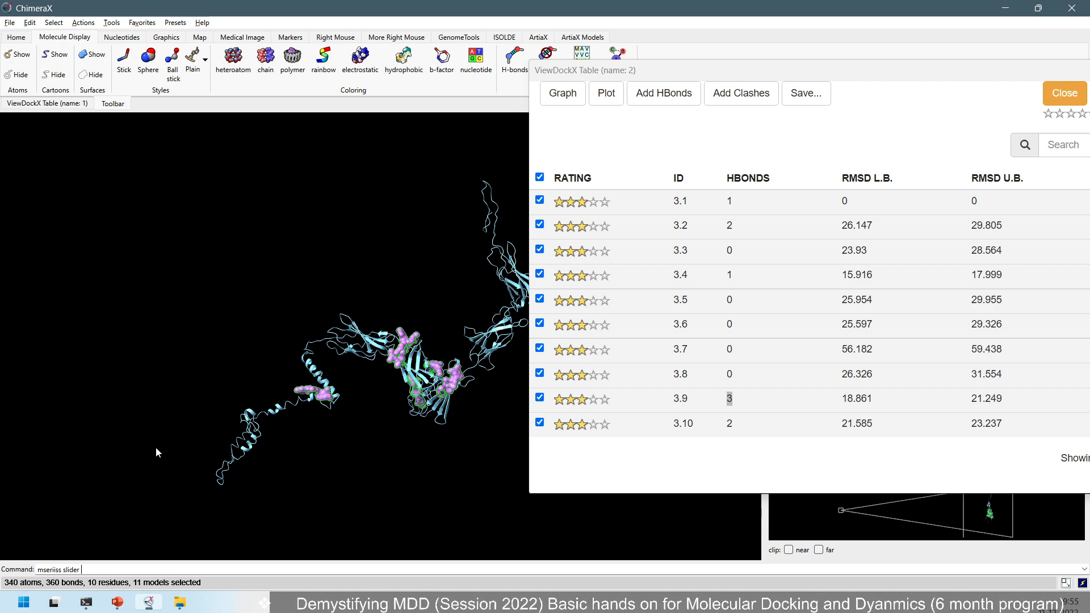
{"action": "type", "text": " #3"}
{"action": "key", "text": "Return"}
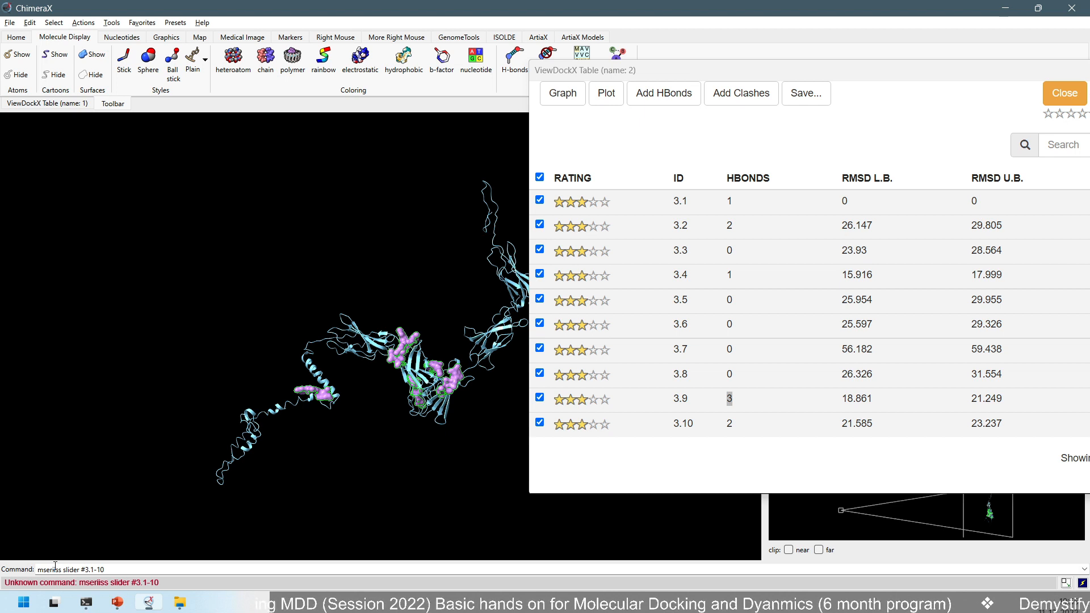
{"action": "key", "text": "BackSpace"}
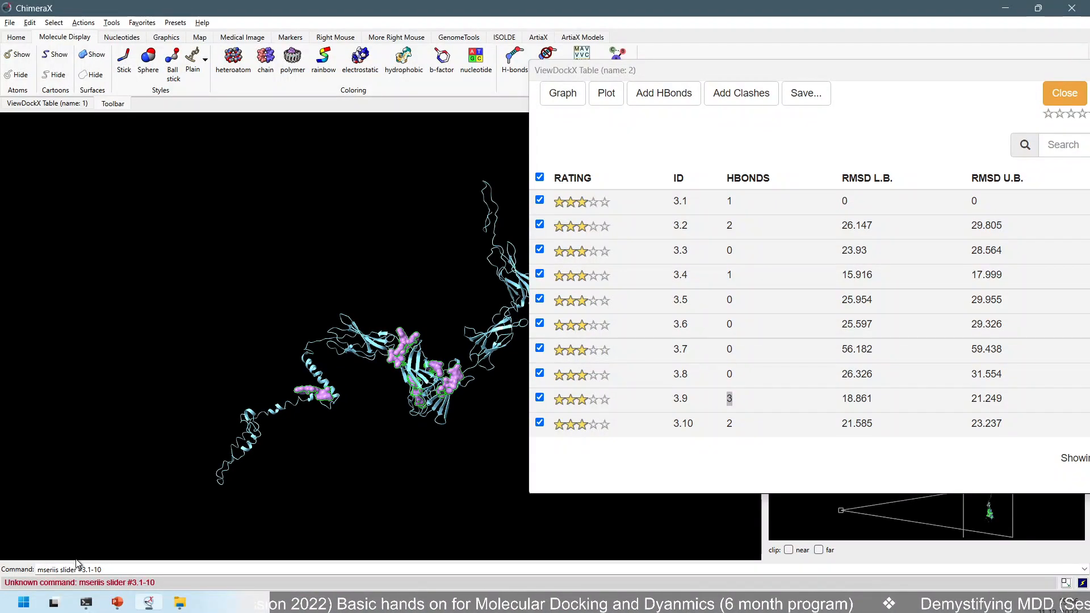
{"action": "double_click", "coordinate": [57, 570]}
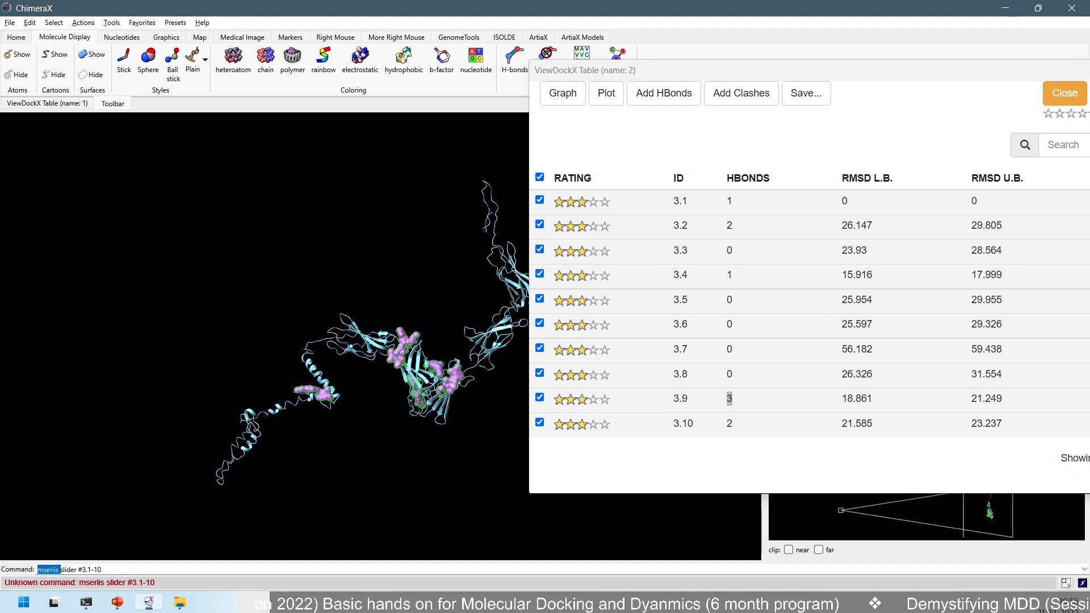
{"action": "type", "text": "ms"}
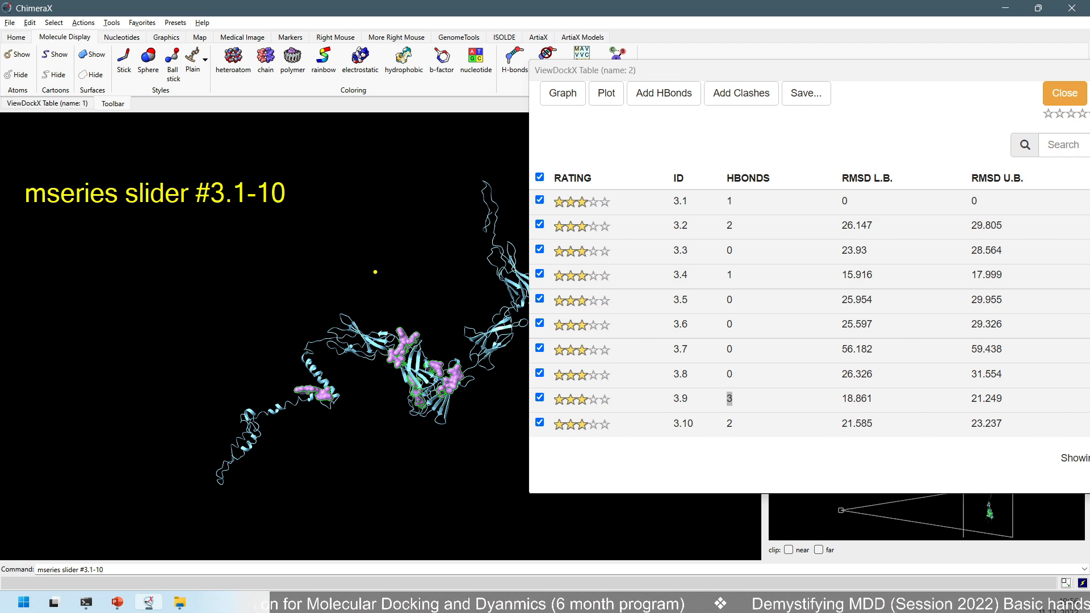
Step: Plot HBonds against RMSD l.b. for the docked poses and examine the details of pose 3.1
{"action": "left_click_drag", "start_coordinate": [752, 72], "coordinate": [644, 116]}
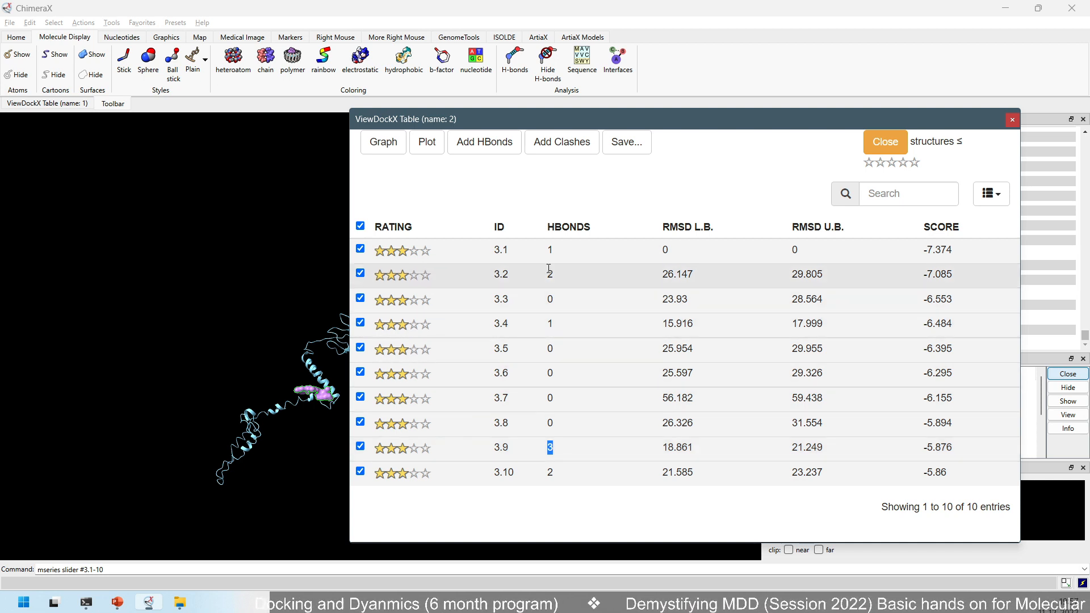
{"action": "left_click", "coordinate": [422, 146]}
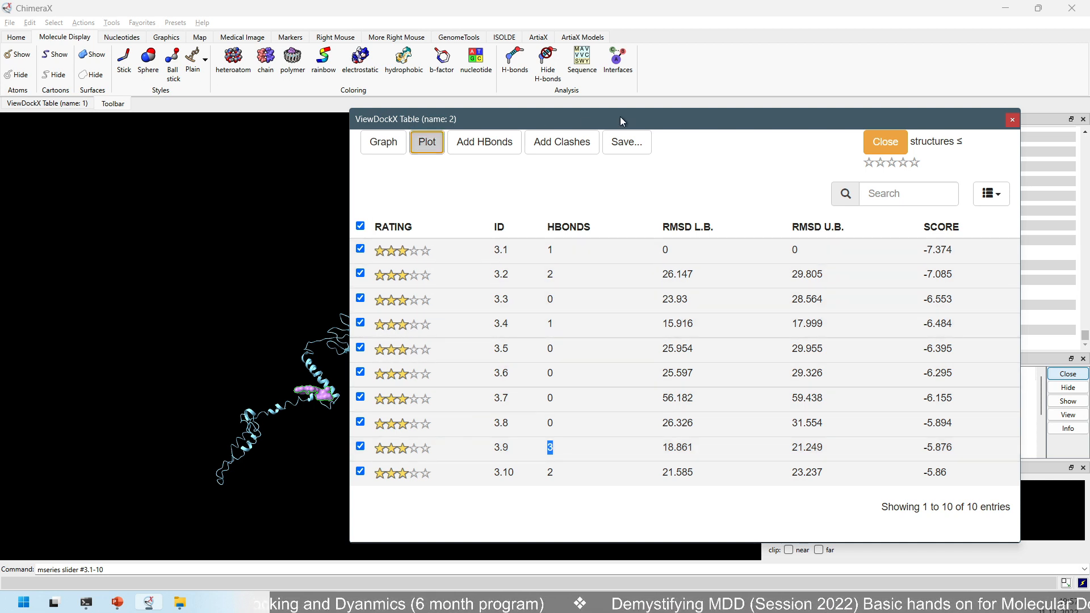
{"action": "left_click_drag", "start_coordinate": [620, 117], "coordinate": [284, 91]}
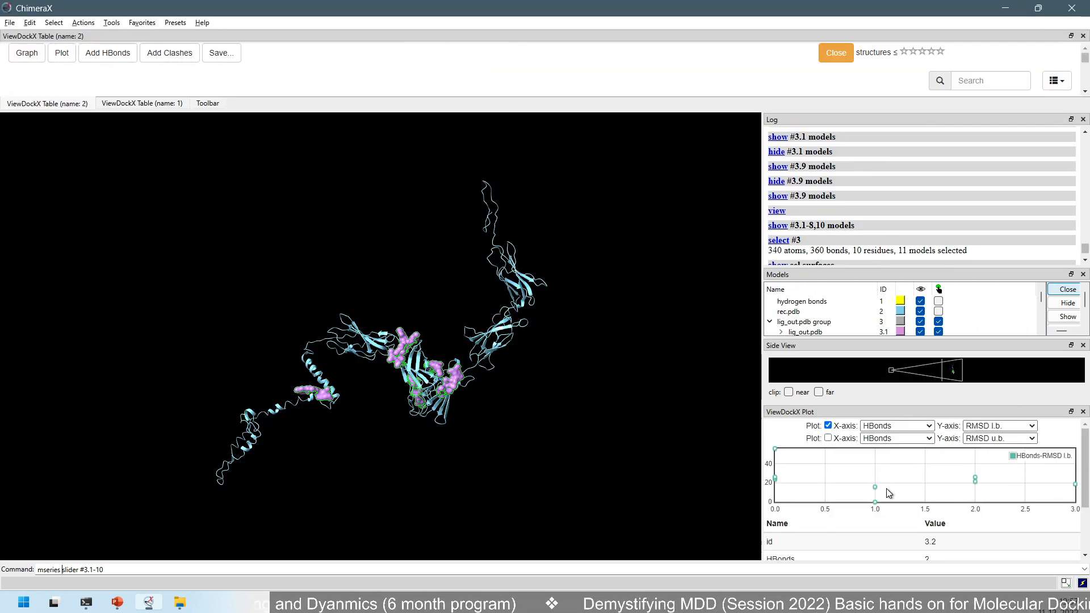
{"action": "scroll", "coordinate": [838, 536], "scroll_direction": "down", "scroll_amount": 1}
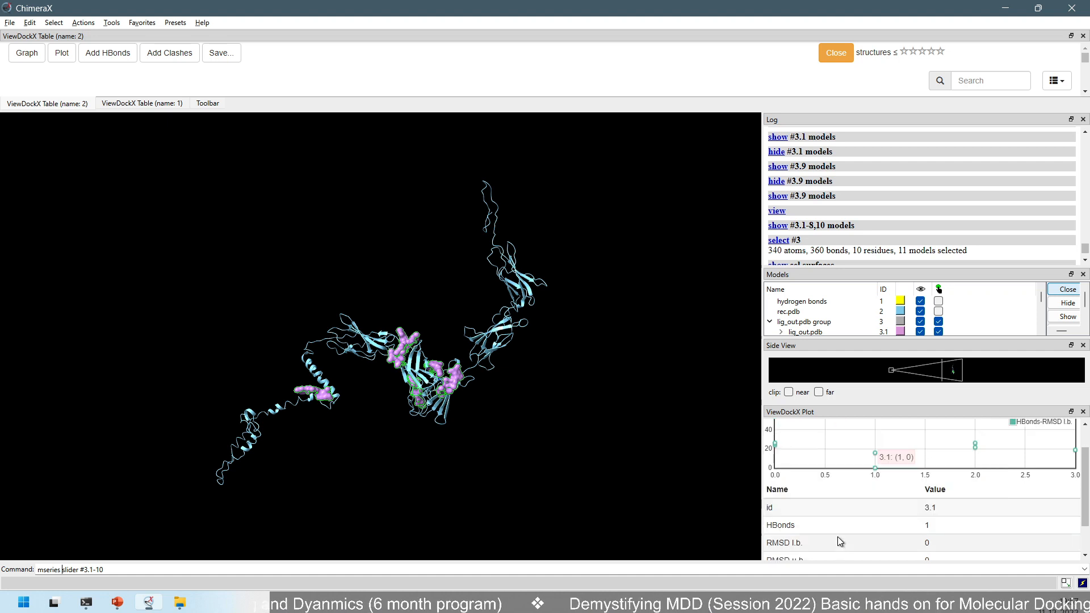
{"action": "scroll", "coordinate": [839, 539], "scroll_direction": "down", "scroll_amount": 2}
{"action": "scroll", "coordinate": [843, 516], "scroll_direction": "up", "scroll_amount": 4}
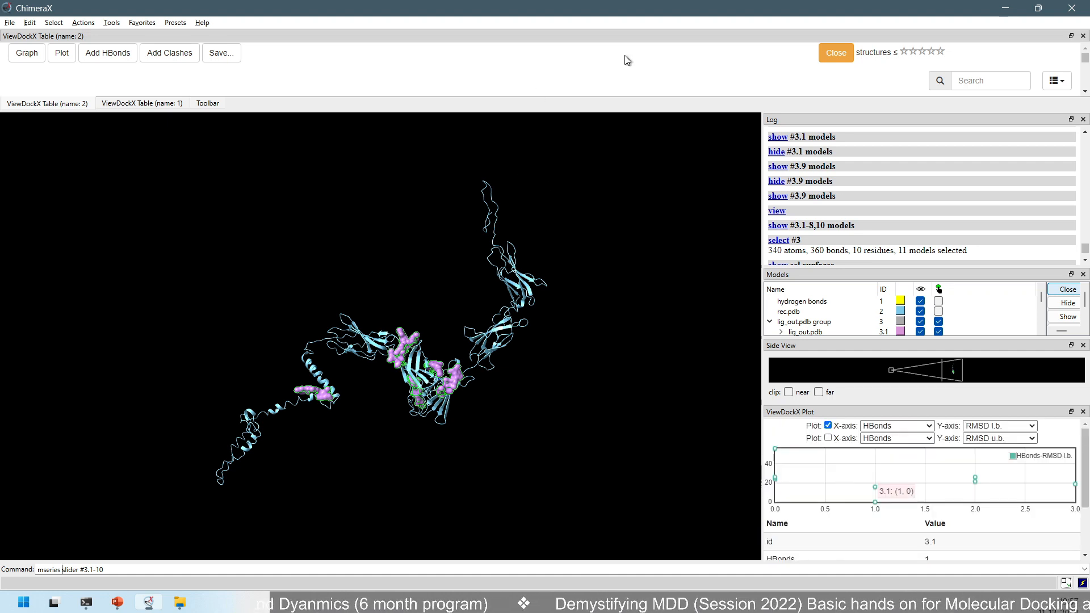
Step: Close both ViewDockX tables and the ViewDockX plot
{"action": "left_click_drag", "start_coordinate": [708, 35], "coordinate": [555, 211]}
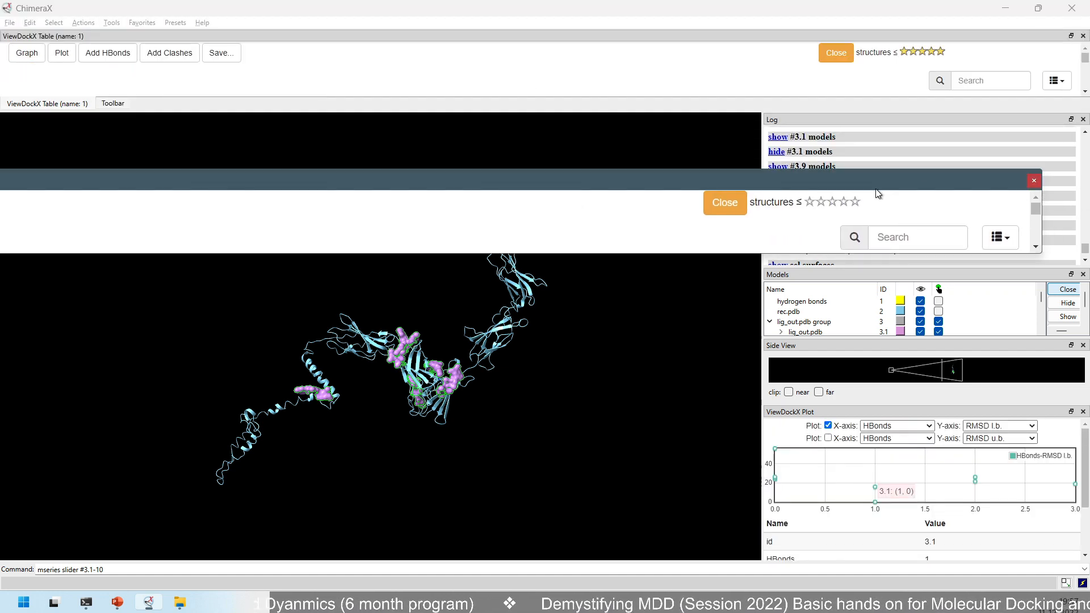
{"action": "left_click", "coordinate": [1034, 181]}
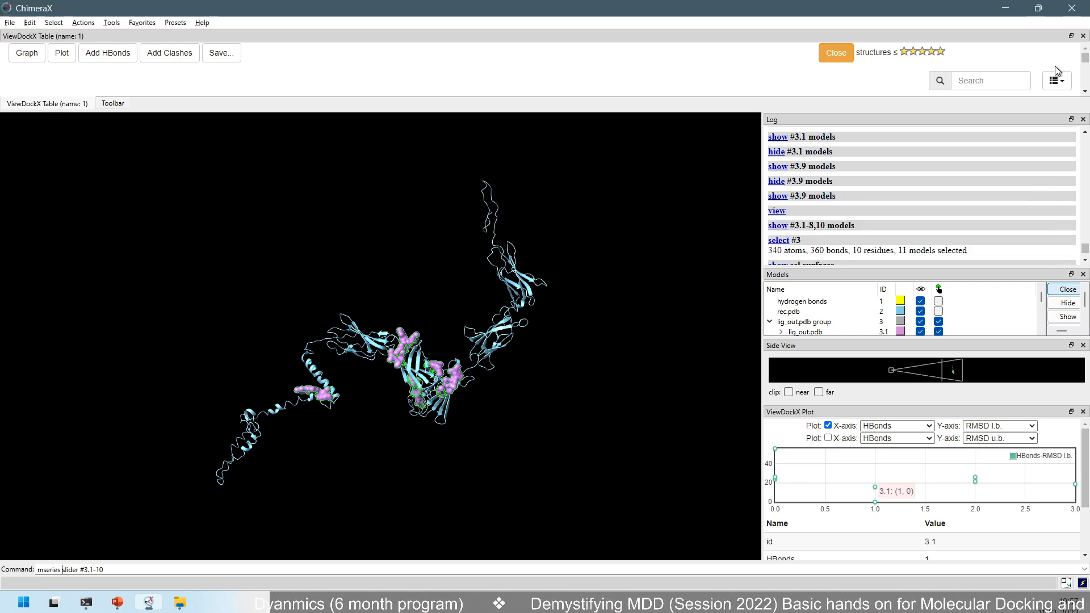
{"action": "left_click", "coordinate": [1083, 35]}
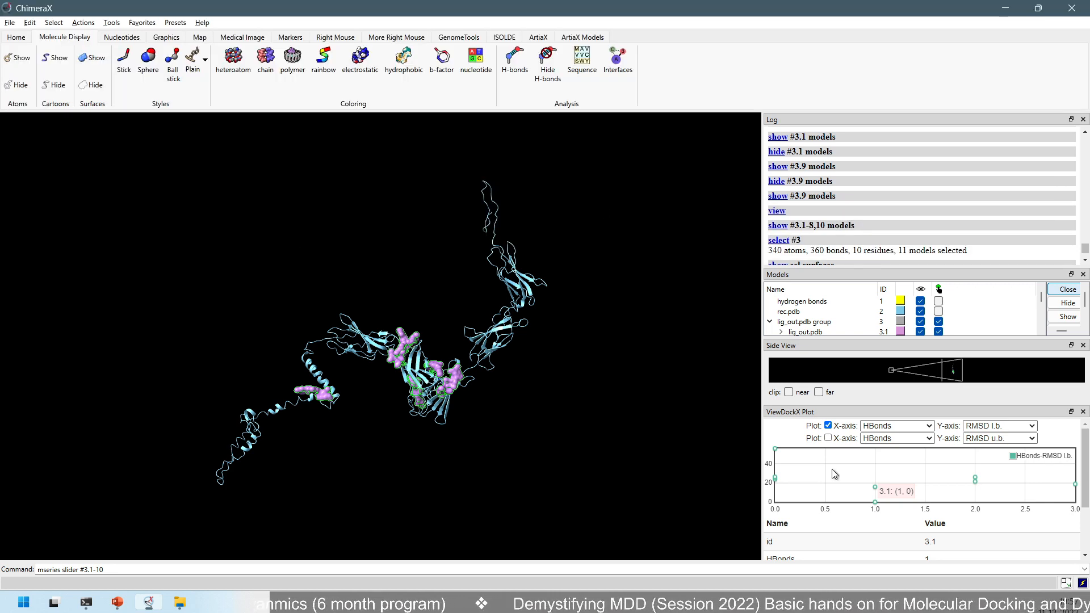
{"action": "left_click", "coordinate": [1082, 412]}
{"action": "scroll", "coordinate": [662, 491], "scroll_direction": "up", "scroll_amount": 5}
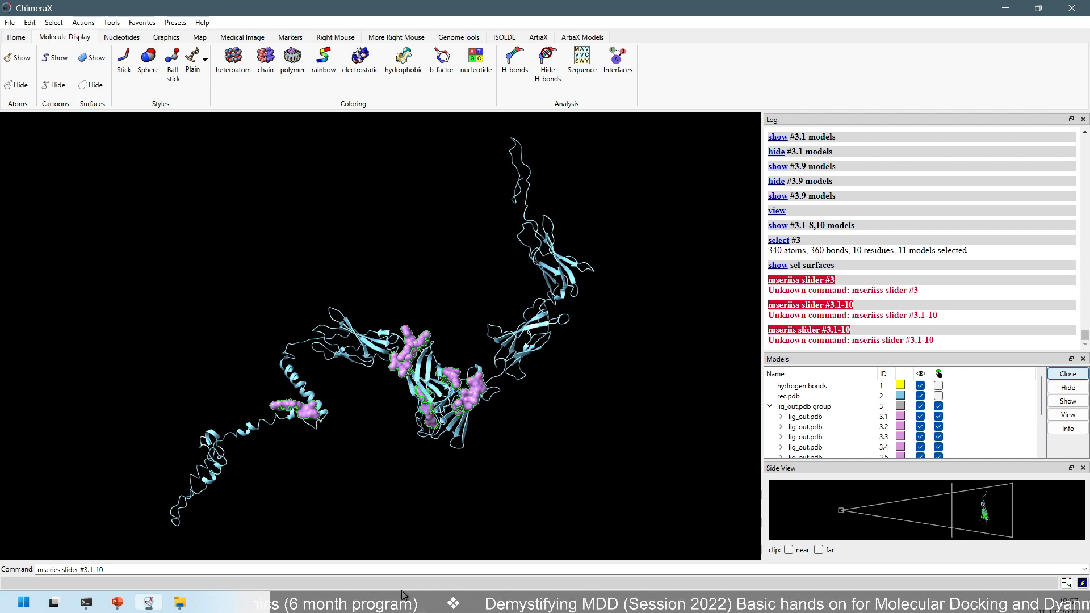
Step: Run mseries slider #3.1-10, and close the Side View to enlarge the model list for all ten poses
{"action": "key", "text": "Return"}
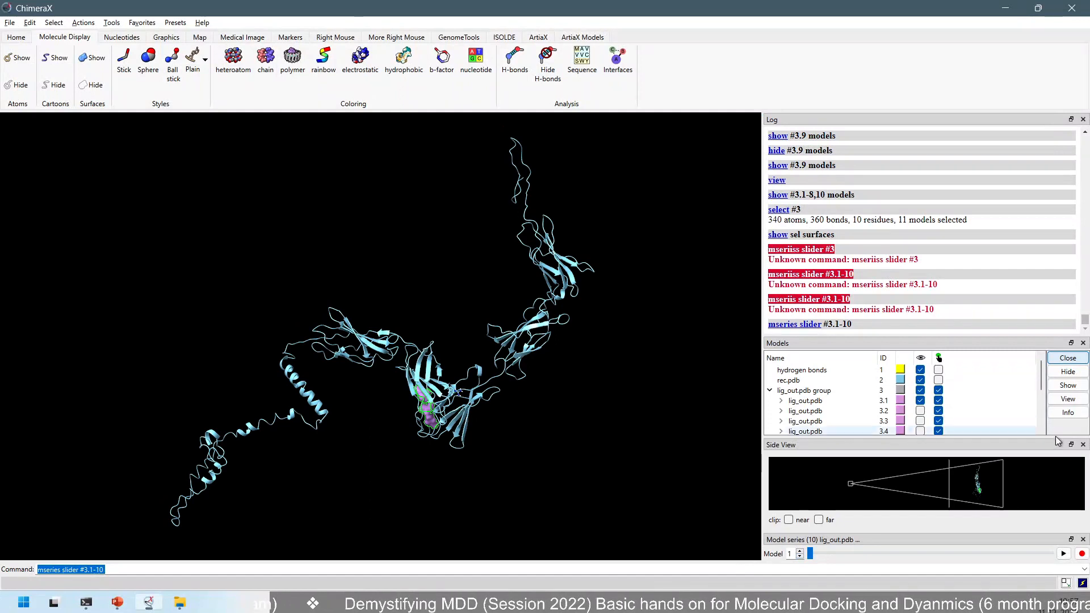
{"action": "left_click", "coordinate": [1082, 444]}
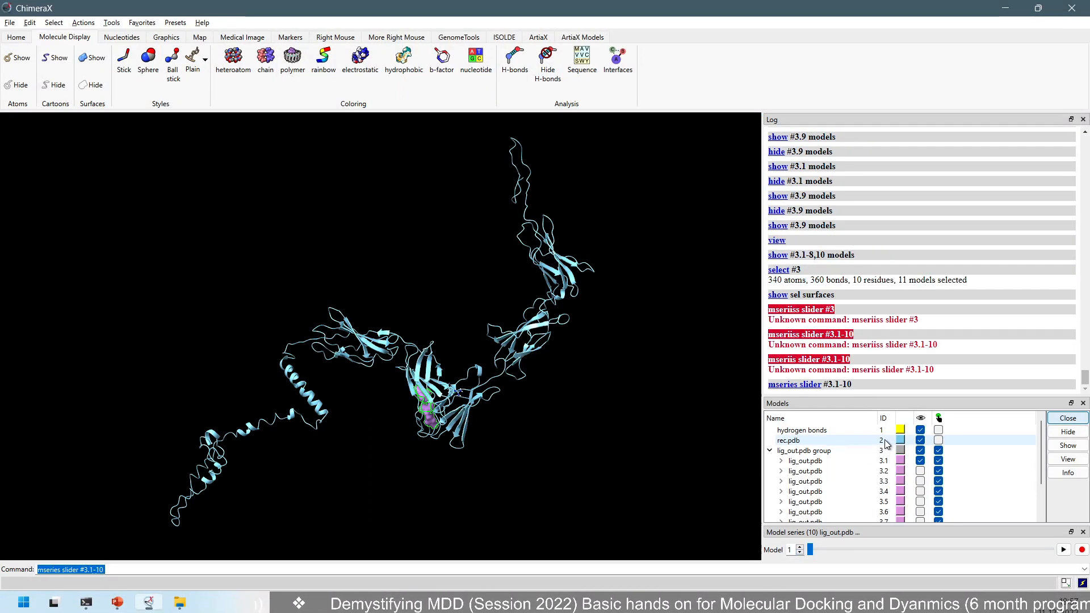
{"action": "left_click_drag", "start_coordinate": [881, 393], "coordinate": [872, 242]}
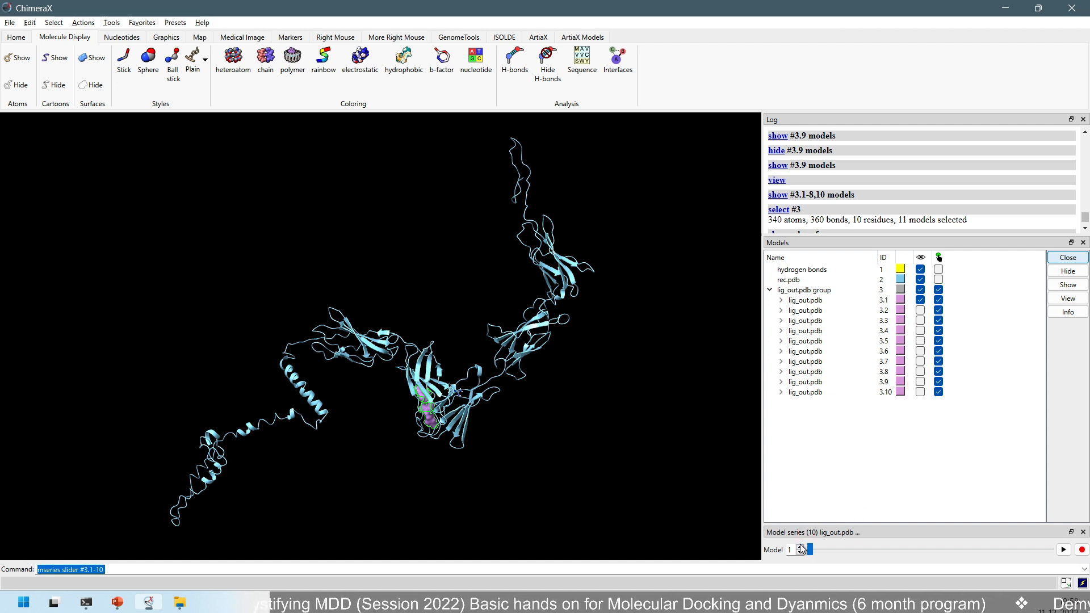
Step: Step through the model series one pose at a time from model 1 to model 10 to view each binding location
{"action": "mouse_move", "coordinate": [438, 433]}
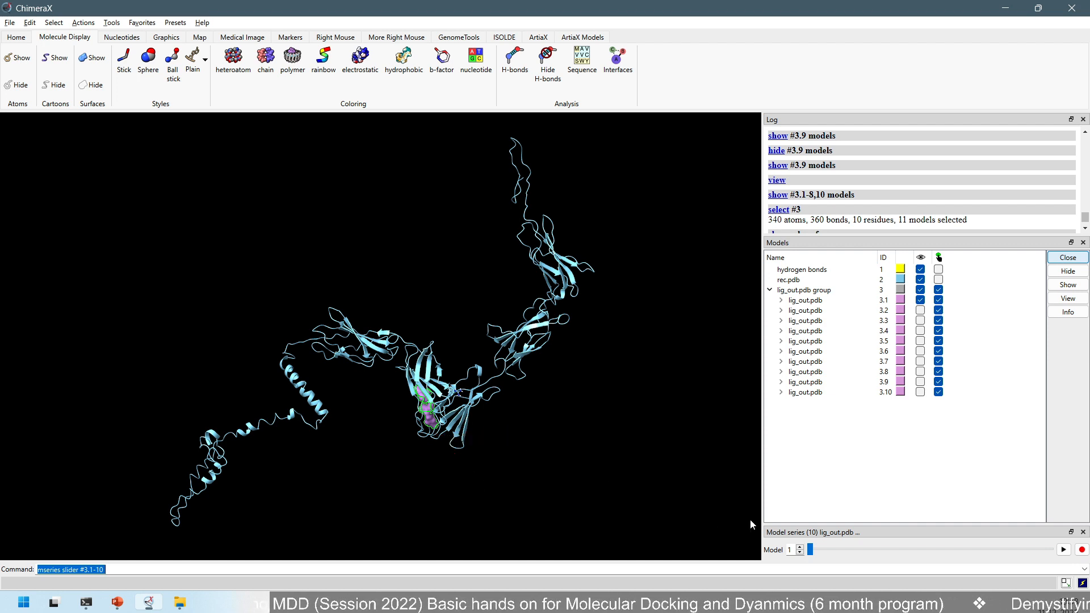
{"action": "left_click", "coordinate": [799, 547]}
{"action": "left_click", "coordinate": [799, 547]}
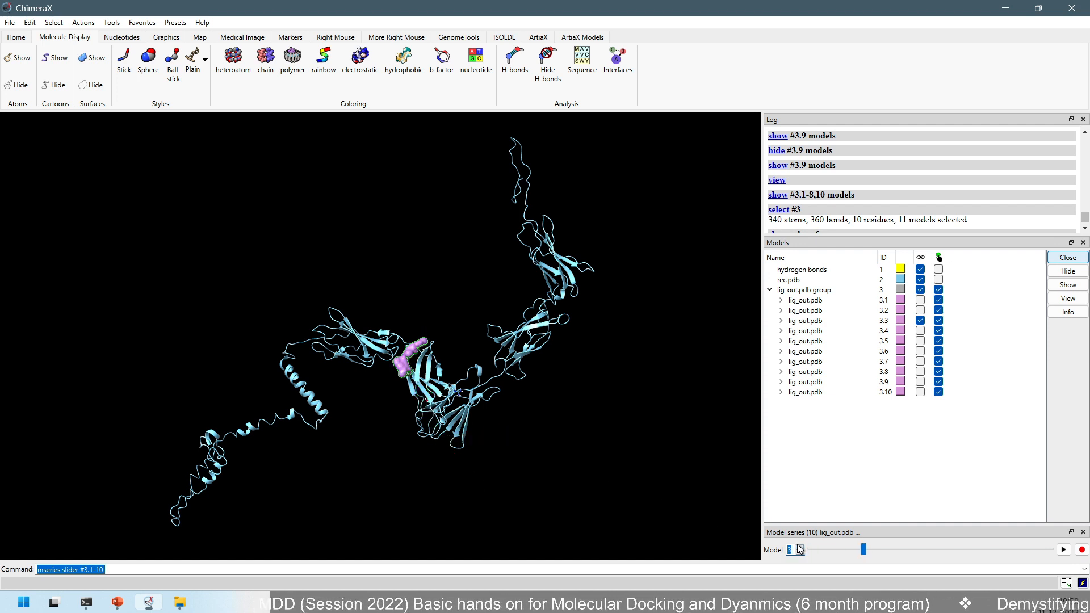
{"action": "left_click", "coordinate": [799, 547]}
{"action": "left_click", "coordinate": [799, 546]}
{"action": "left_click", "coordinate": [800, 547]}
{"action": "left_click", "coordinate": [799, 546]}
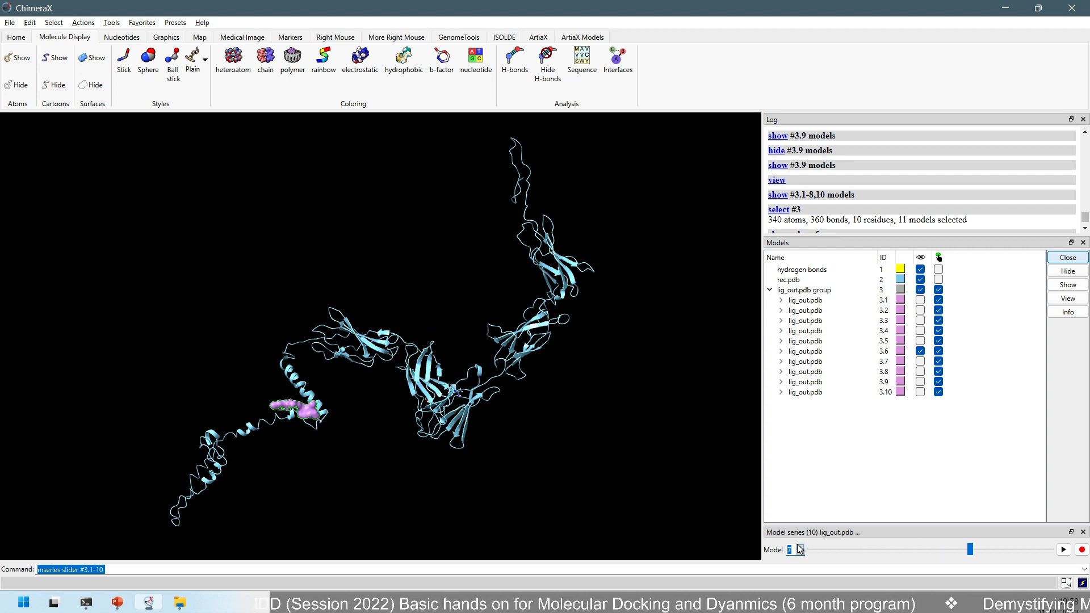
{"action": "left_click", "coordinate": [799, 546]}
{"action": "left_click", "coordinate": [799, 547]}
{"action": "left_click", "coordinate": [799, 546]}
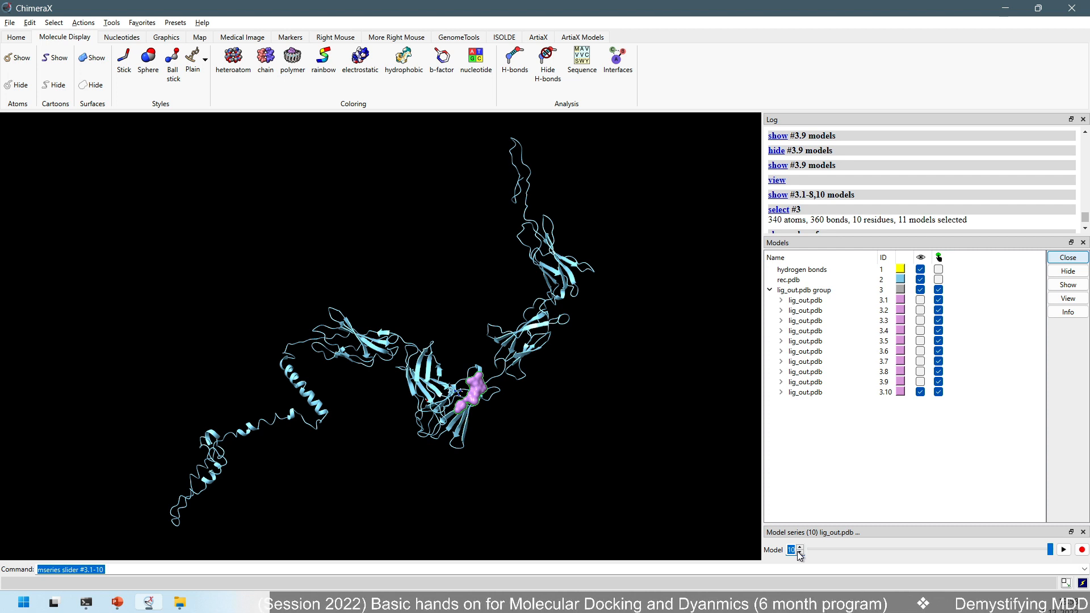
Step: Step the model series back from model 10 to model 5, and play the series through before stopping it at model 10
{"action": "left_click", "coordinate": [799, 552]}
{"action": "left_click", "coordinate": [800, 552]}
{"action": "left_click", "coordinate": [799, 553]}
{"action": "left_click", "coordinate": [799, 553]}
{"action": "left_click", "coordinate": [799, 553]}
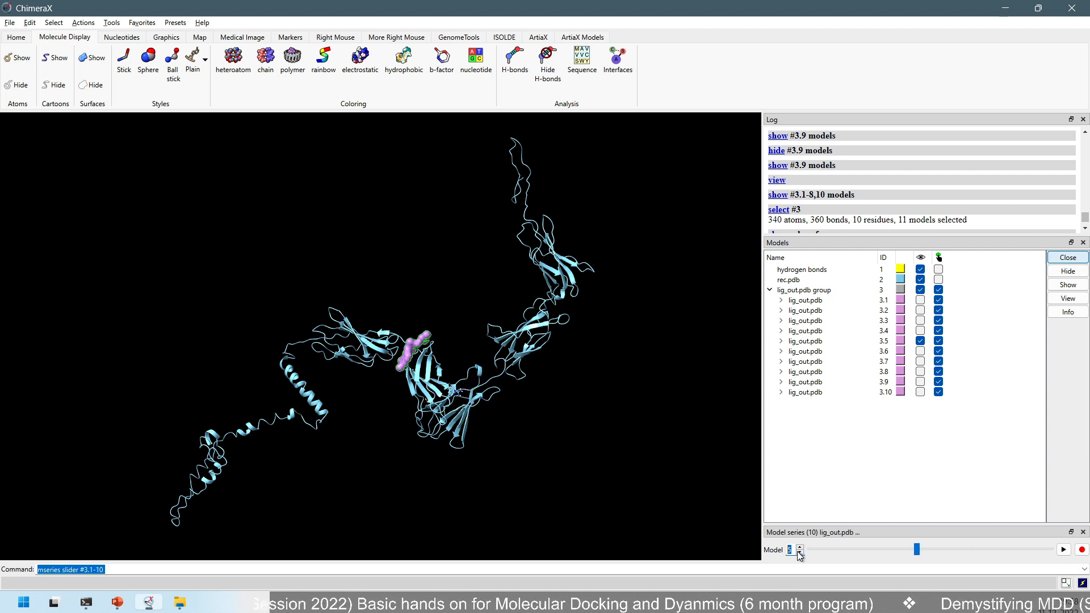
{"action": "left_click", "coordinate": [1063, 549]}
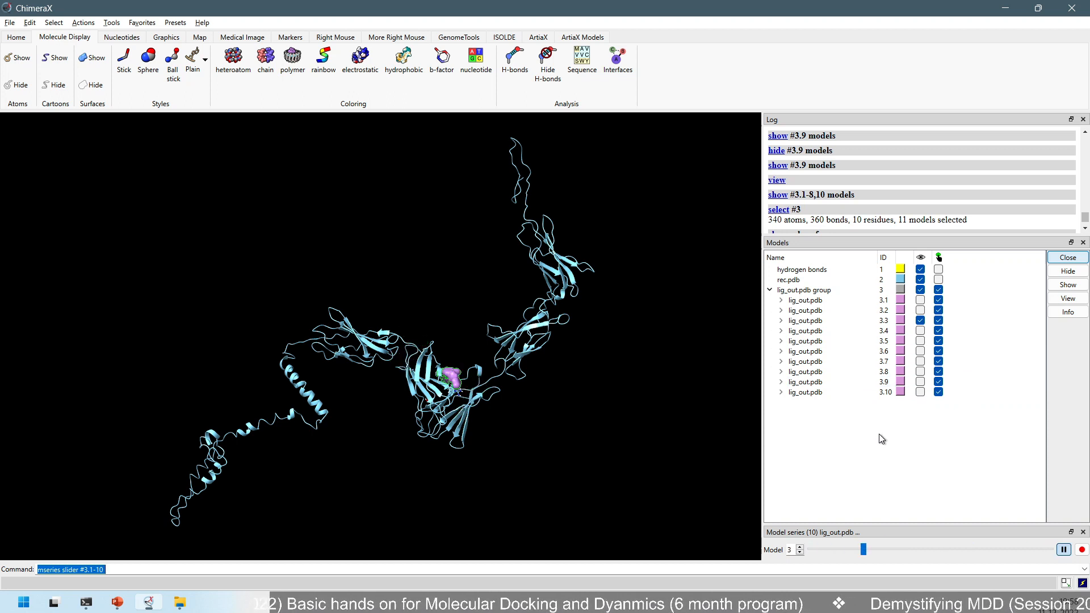
{"action": "left_click", "coordinate": [1063, 549]}
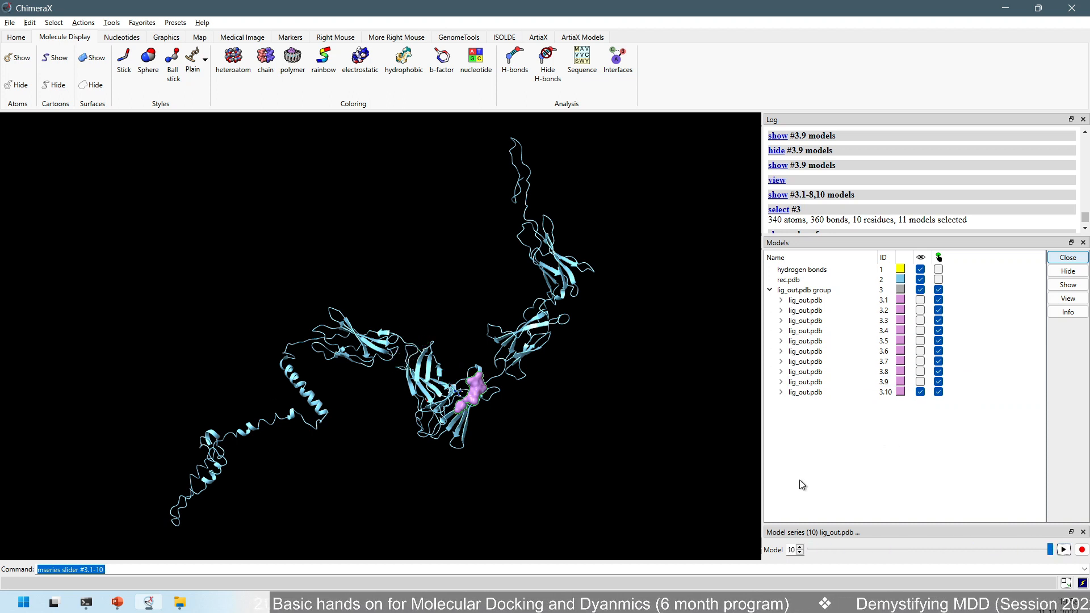
Step: Show ligand pose 3.9 and hide pose 3.10 so that only pose 3.9 remains displayed with the receptor
{"action": "scroll", "coordinate": [417, 361], "scroll_direction": "up", "scroll_amount": 5}
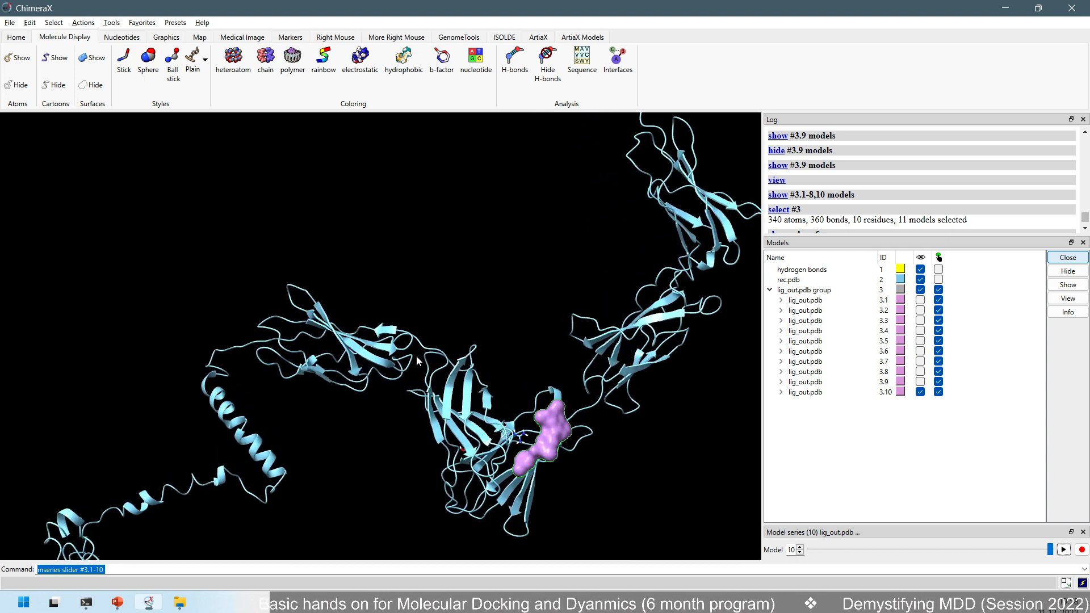
{"action": "left_click_drag", "start_coordinate": [511, 387], "coordinate": [559, 426]}
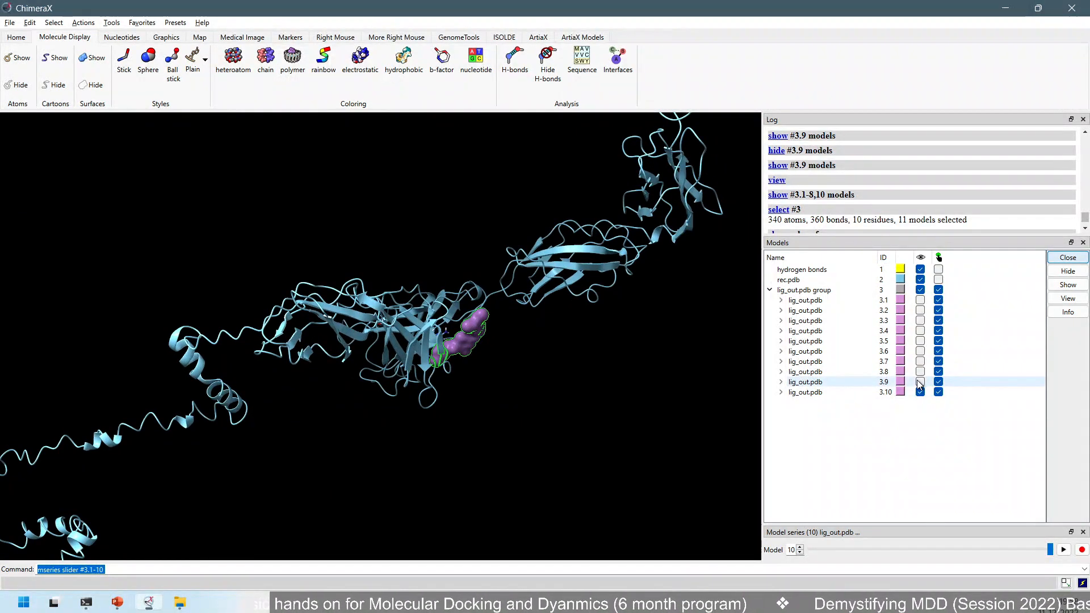
{"action": "left_click", "coordinate": [920, 382]}
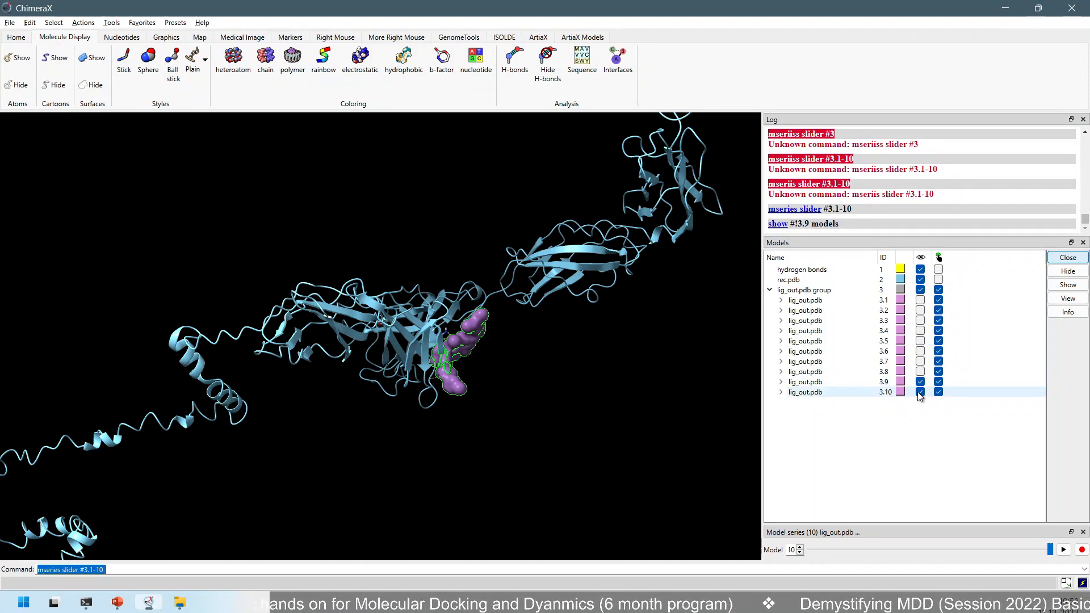
{"action": "left_click", "coordinate": [920, 392]}
Step: Hide the surface of ligand pose 3.9 and show its atoms instead
{"action": "scroll", "coordinate": [422, 375], "scroll_direction": "up", "scroll_amount": 5}
{"action": "scroll", "coordinate": [499, 372], "scroll_direction": "up", "scroll_amount": 4}
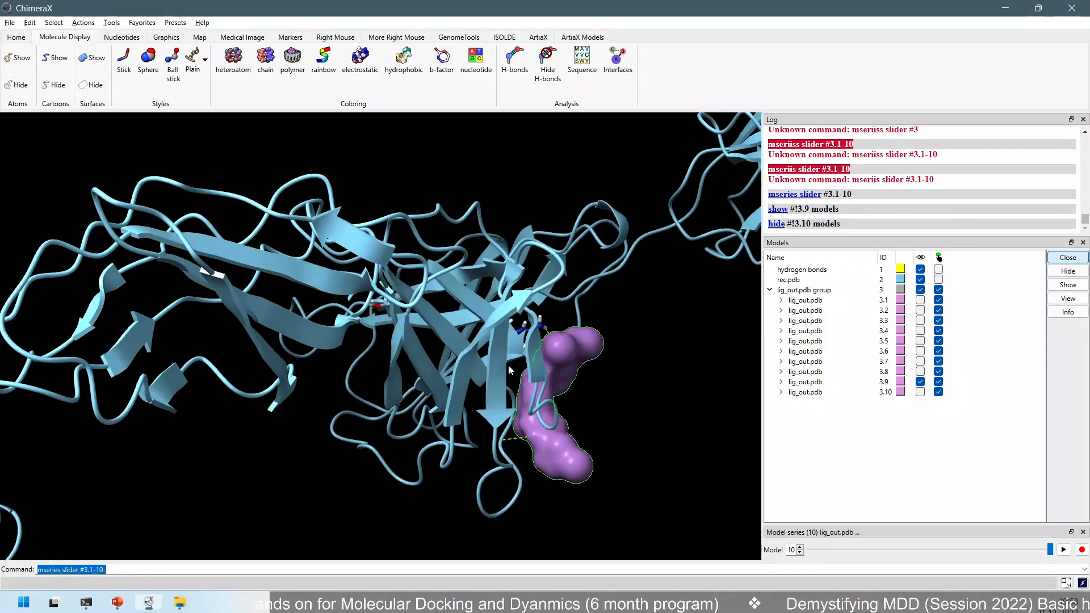
{"action": "middle_click_drag", "start_coordinate": [572, 365], "coordinate": [402, 346]}
{"action": "left_click_drag", "start_coordinate": [308, 376], "coordinate": [268, 382]}
{"action": "scroll", "coordinate": [360, 379], "scroll_direction": "up", "scroll_amount": 1}
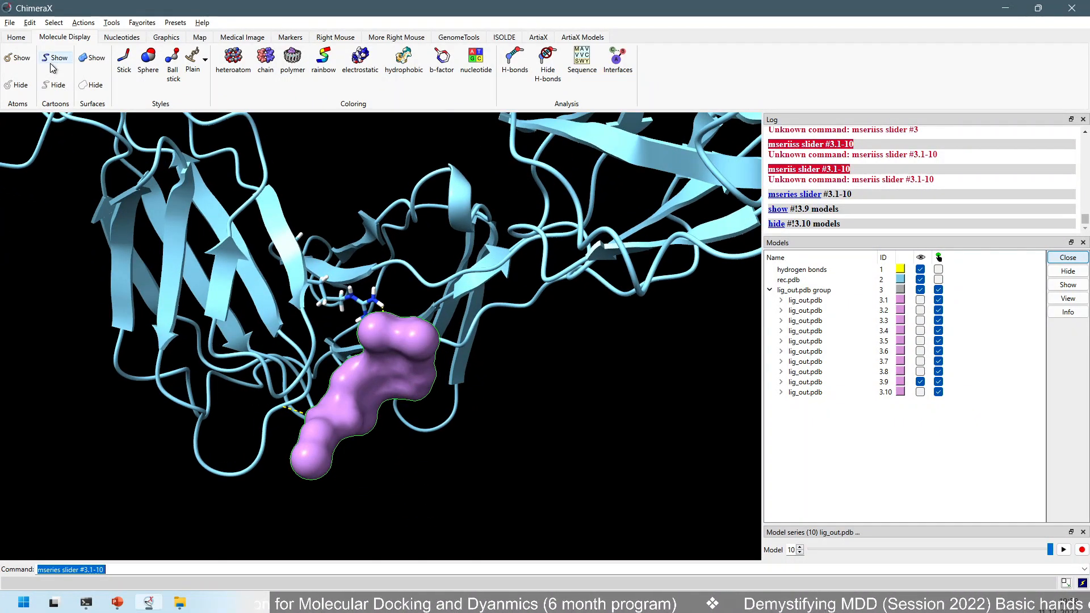
{"action": "left_click", "coordinate": [90, 85]}
{"action": "left_click", "coordinate": [10, 57]}
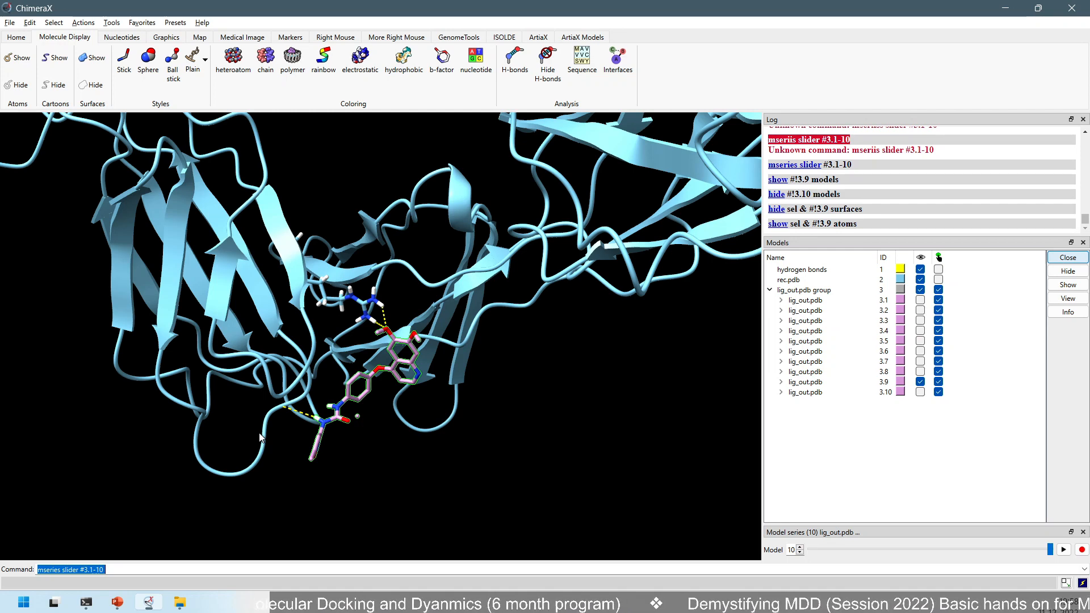
Step: Focus the view on the whole selected pose group with the command view sel
{"action": "type", "text": "vi"}
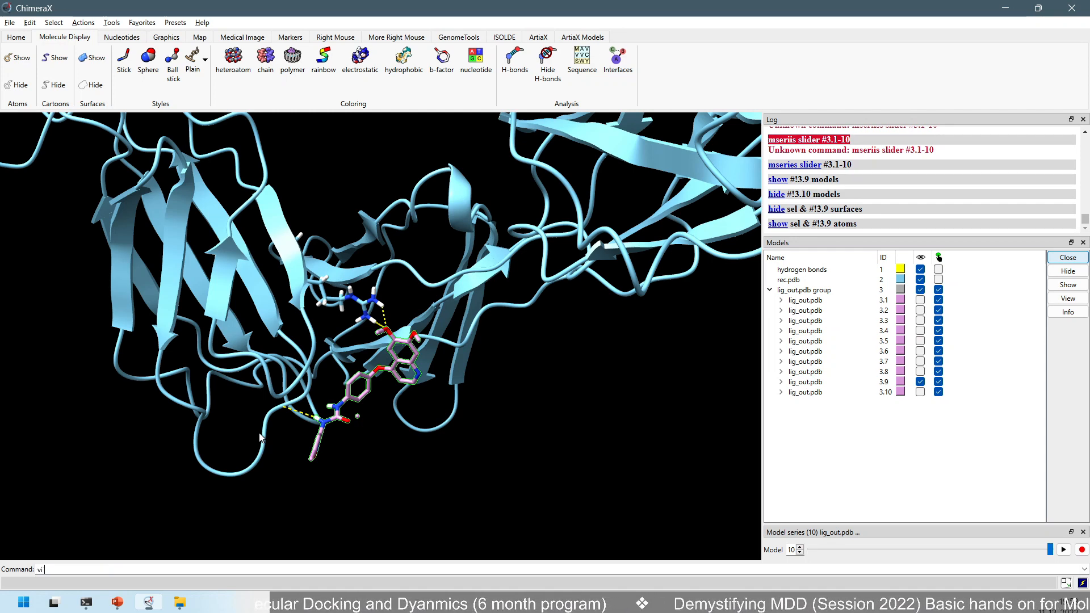
{"action": "type", "text": "wo"}
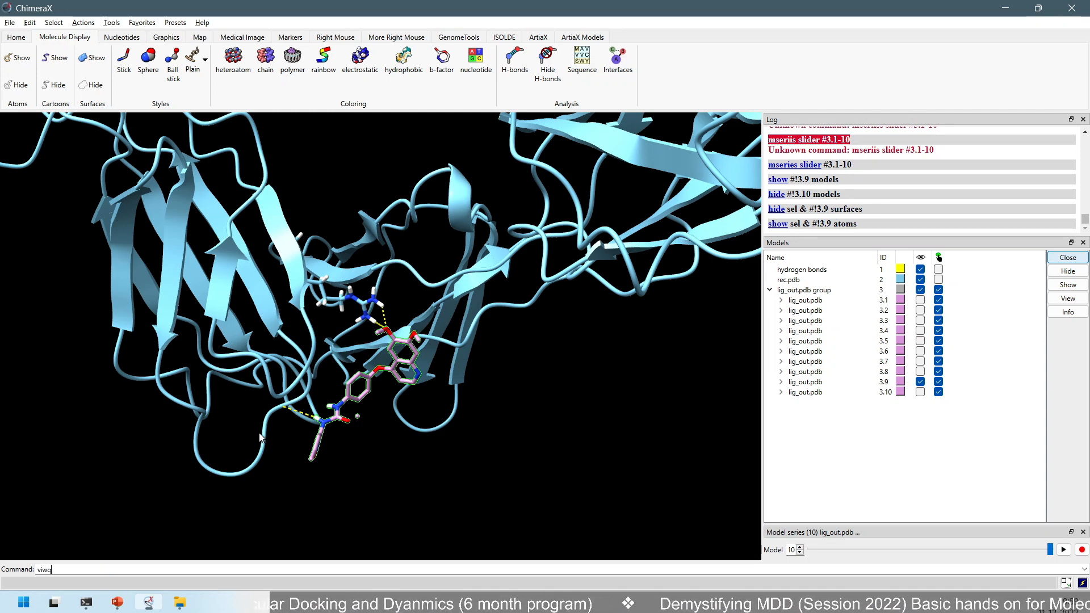
{"action": "key", "text": "BackSpace"}
{"action": "key", "text": "BackSpace"}
{"action": "type", "text": "ew "}
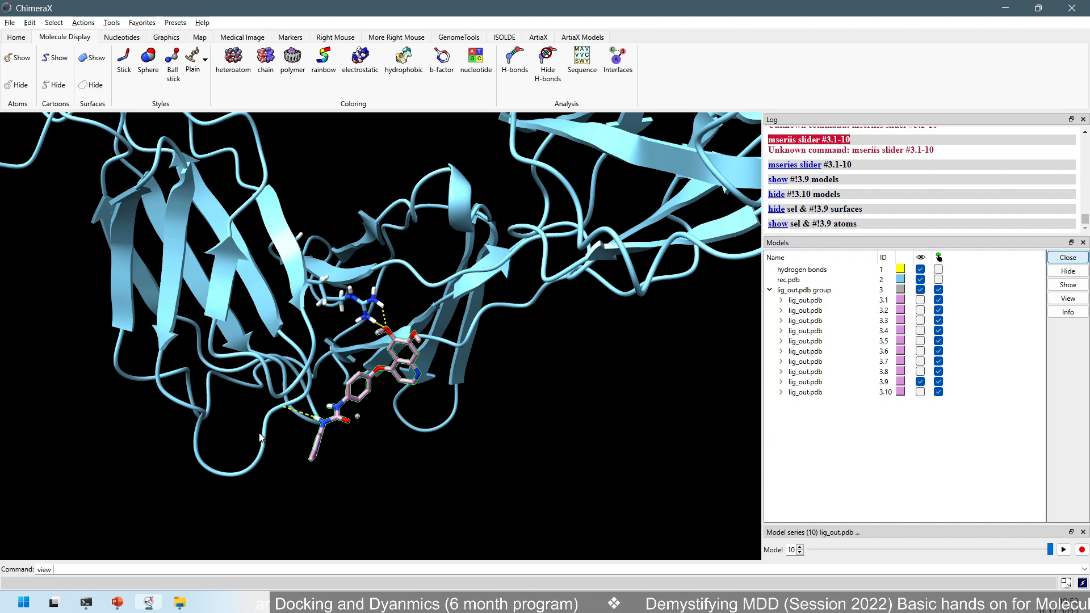
{"action": "type", "text": "sel"}
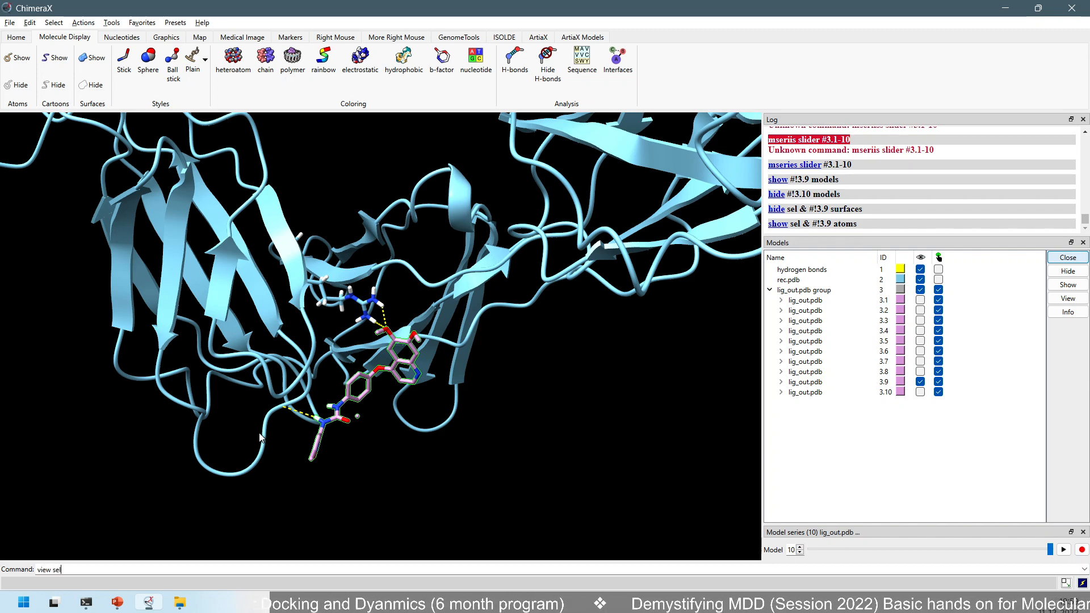
{"action": "key", "text": "Return"}
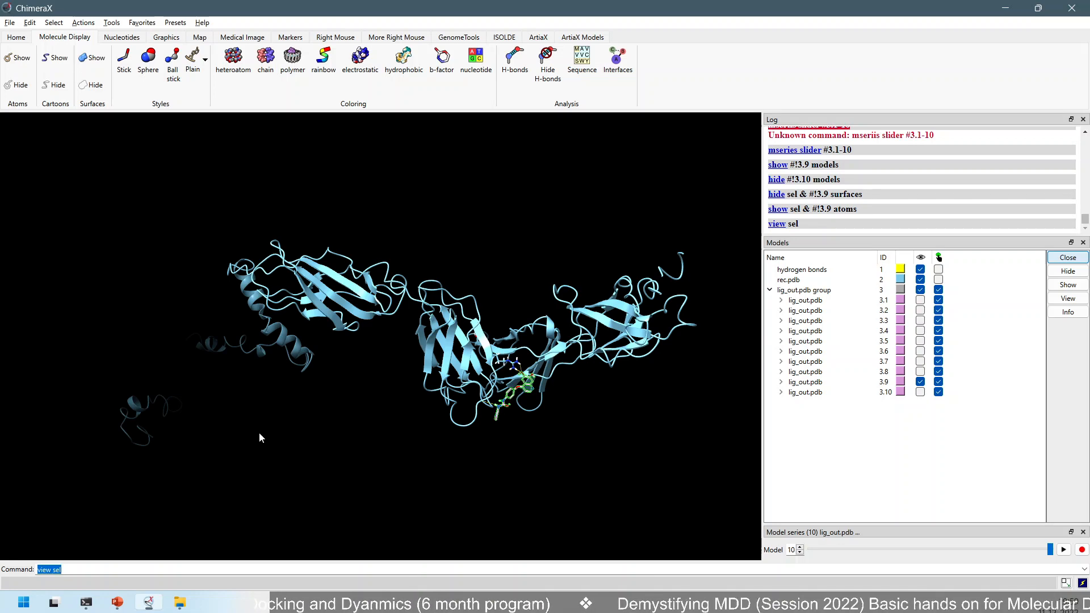
{"action": "scroll", "coordinate": [550, 422], "scroll_direction": "up", "scroll_amount": 5}
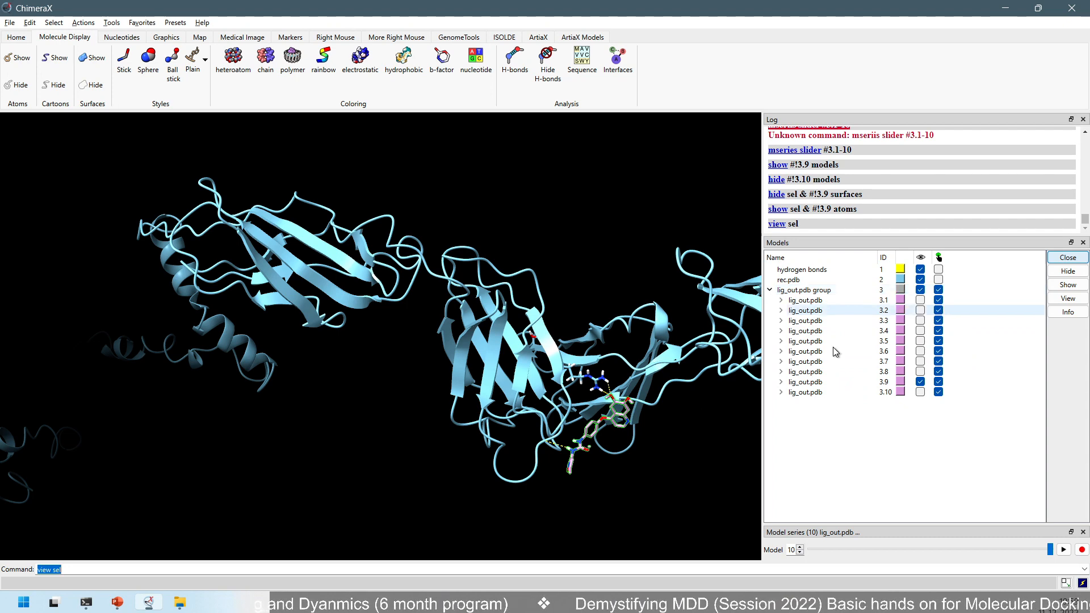
Step: Select only ligand pose 3.9 with the command sel #3.9
{"action": "type", "text": "sel"}
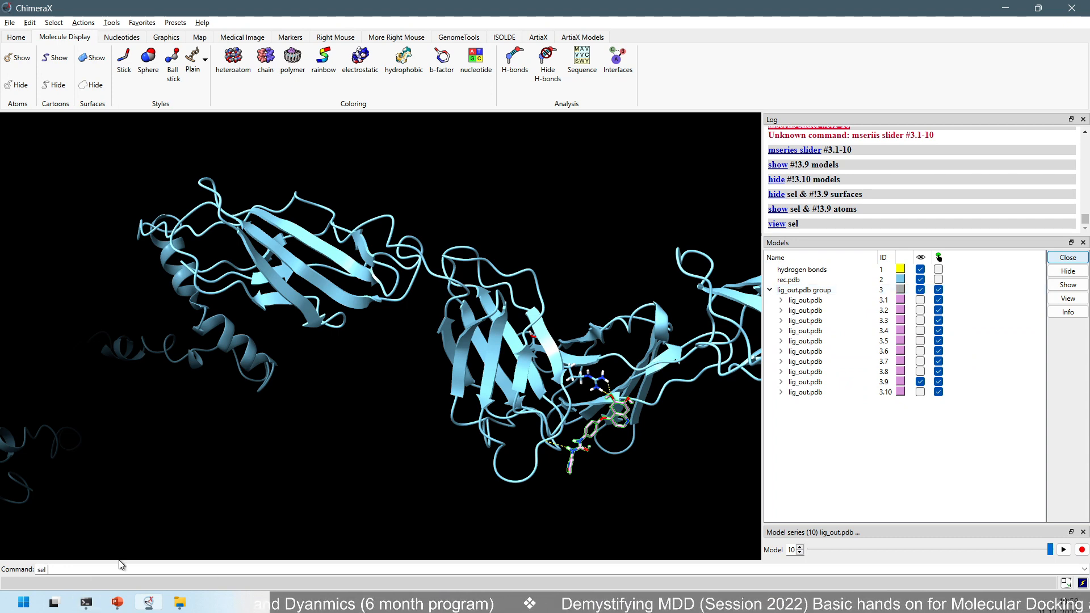
{"action": "type", "text": " #"}
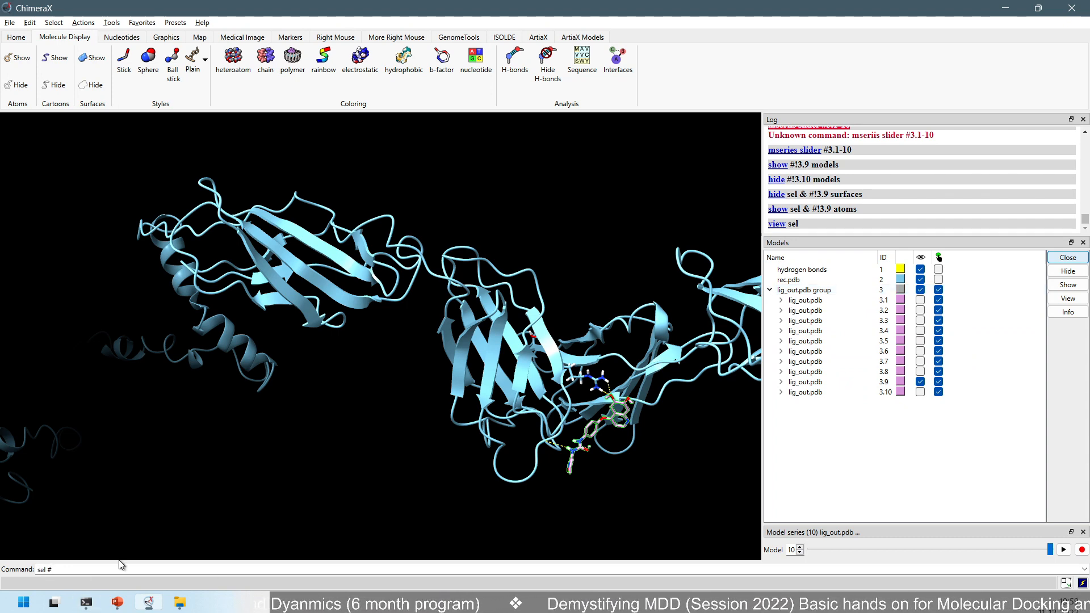
{"action": "type", "text": "3.1"}
{"action": "key", "text": "BackSpace"}
{"action": "type", "text": "9"}
{"action": "key", "text": "Return"}
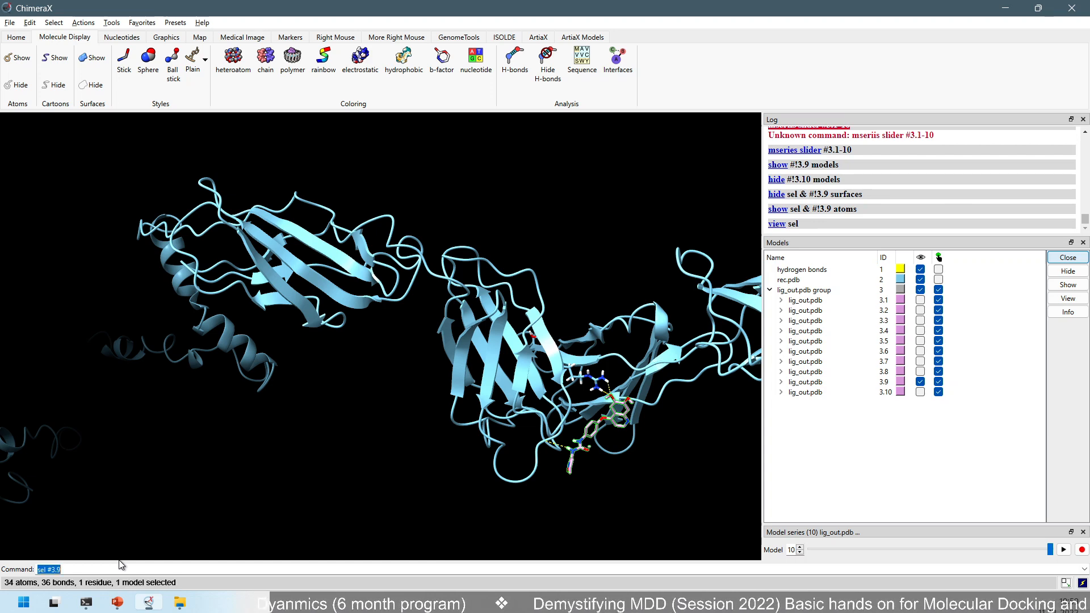
Step: Run view sel to focus on pose 3.9, and frame its hydrogen bonds with the surrounding receptor
{"action": "type", "text": "v"}
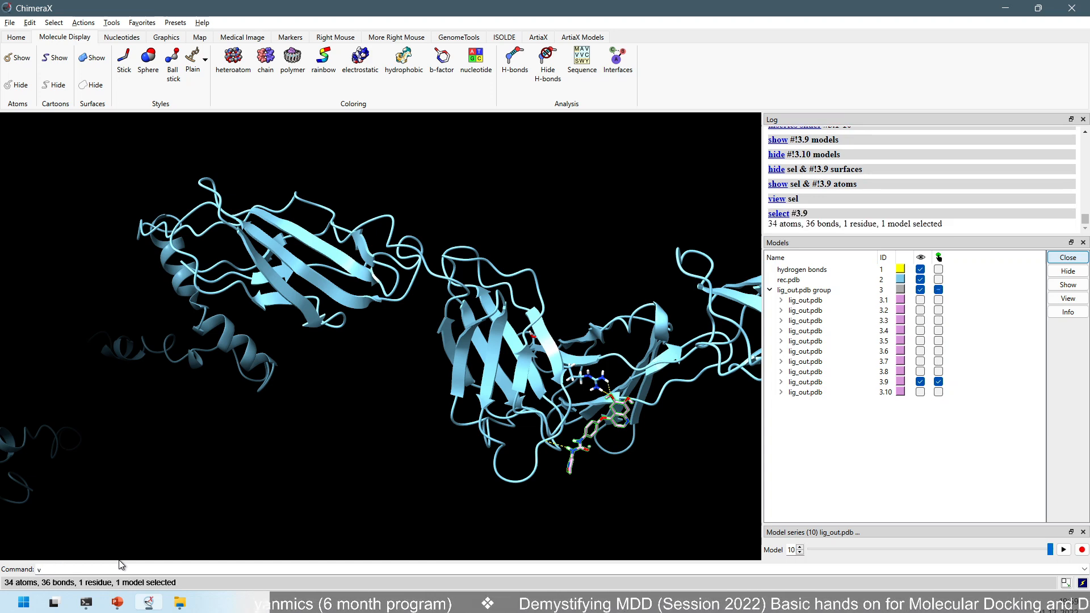
{"action": "type", "text": "we s"}
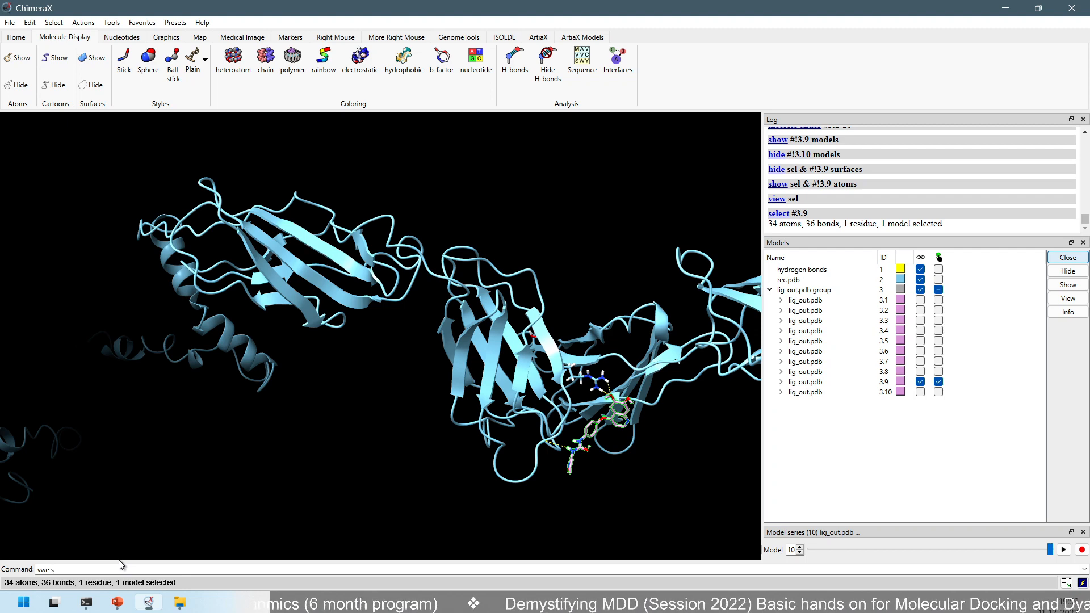
{"action": "key", "text": "BackSpace"}
{"action": "type", "text": "ie"}
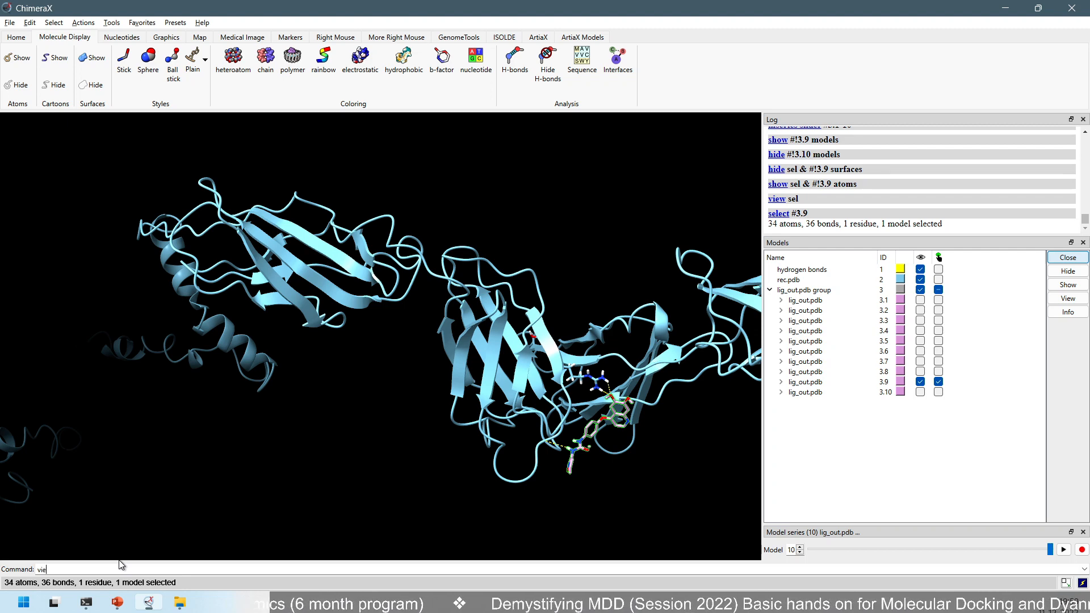
{"action": "type", "text": "w sel"}
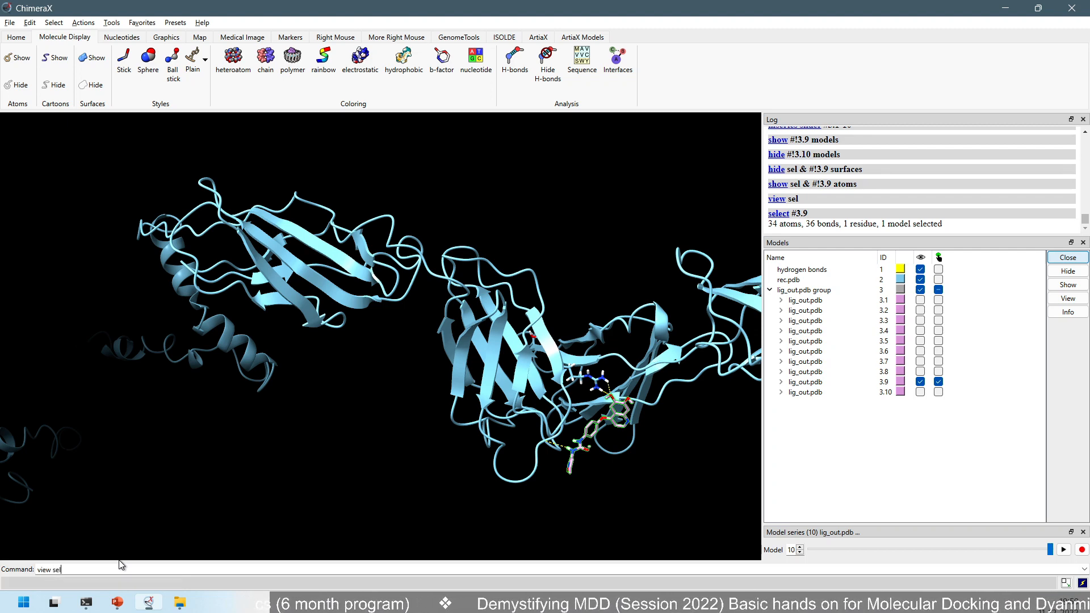
{"action": "key", "text": "Return"}
{"action": "left_click_drag", "start_coordinate": [312, 360], "coordinate": [324, 270]}
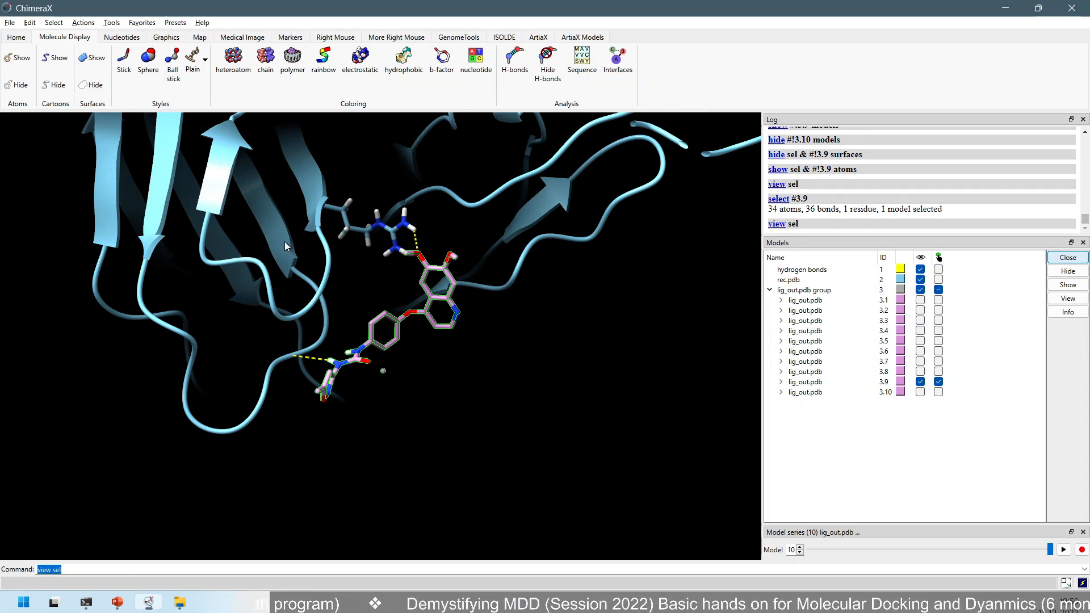
{"action": "scroll", "coordinate": [452, 325], "scroll_direction": "down", "scroll_amount": 4}
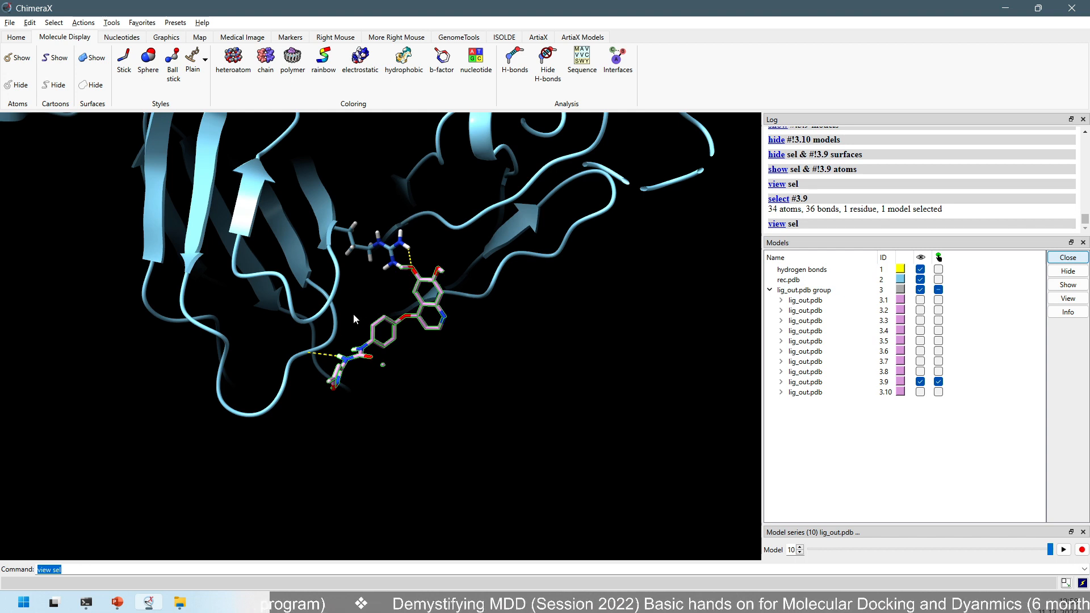
Step: Open the Select Zone/Contacts dialog and move it clear of the ligand
{"action": "left_click", "coordinate": [55, 23]}
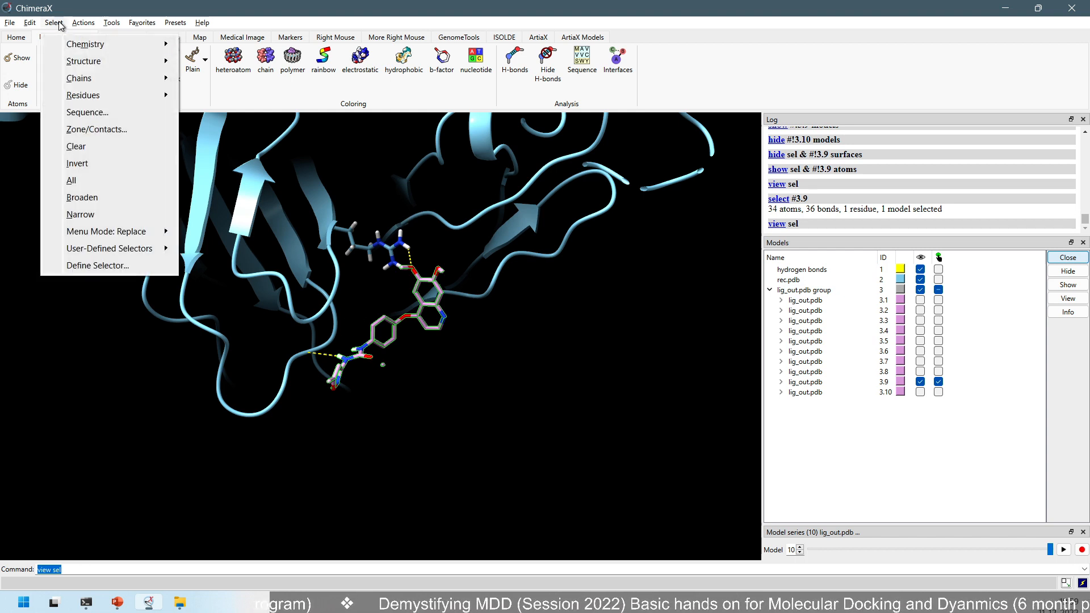
{"action": "left_click", "coordinate": [82, 136]}
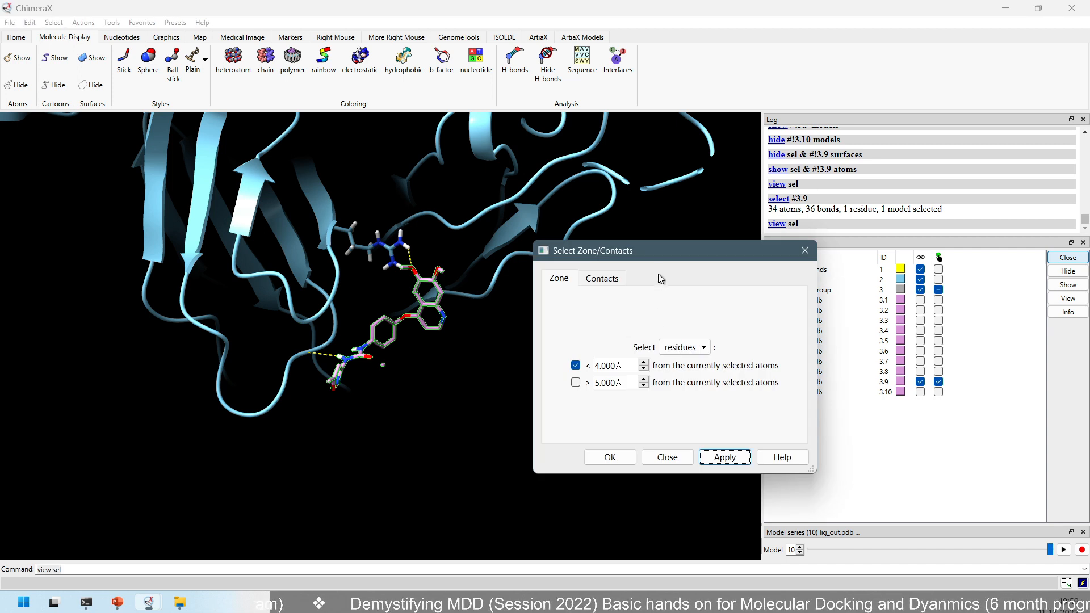
{"action": "left_click_drag", "start_coordinate": [662, 259], "coordinate": [751, 120]}
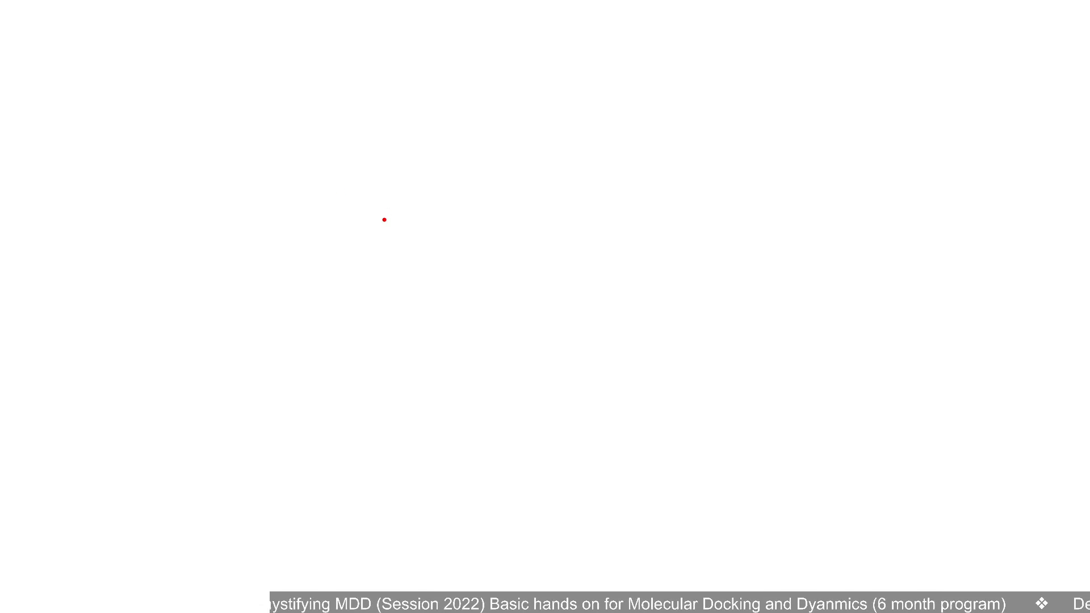
{"action": "left_click_drag", "start_coordinate": [384, 219], "coordinate": [418, 259]}
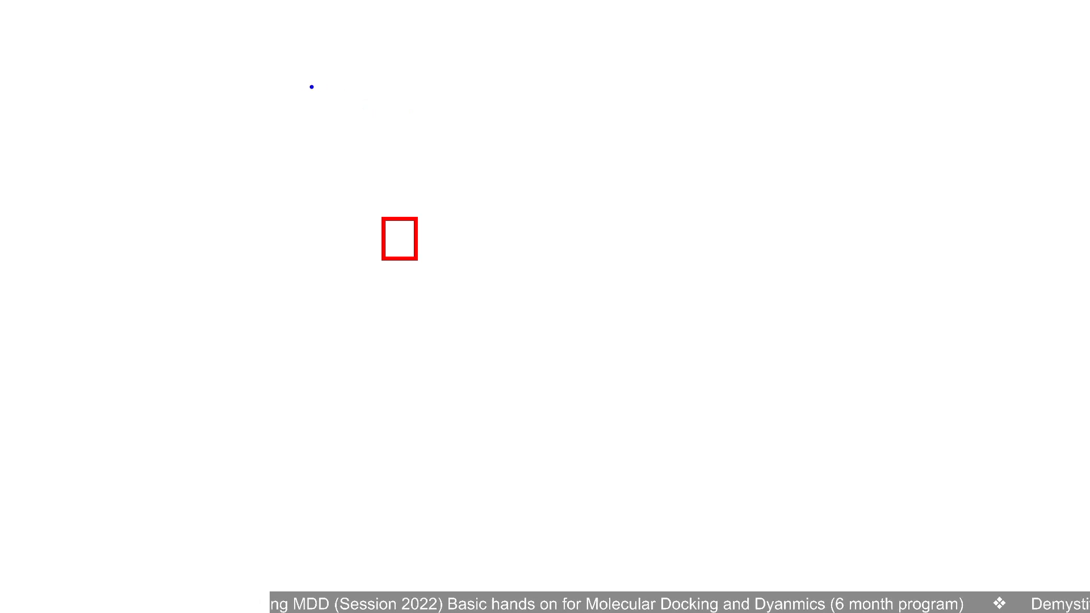
{"action": "left_click_drag", "start_coordinate": [269, 85], "coordinate": [569, 360]}
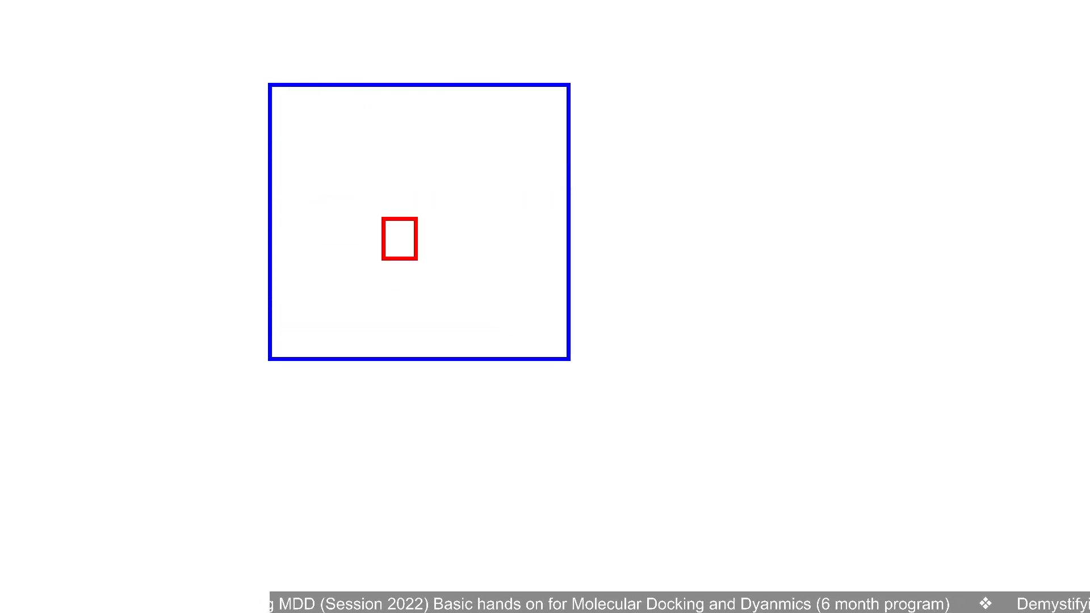
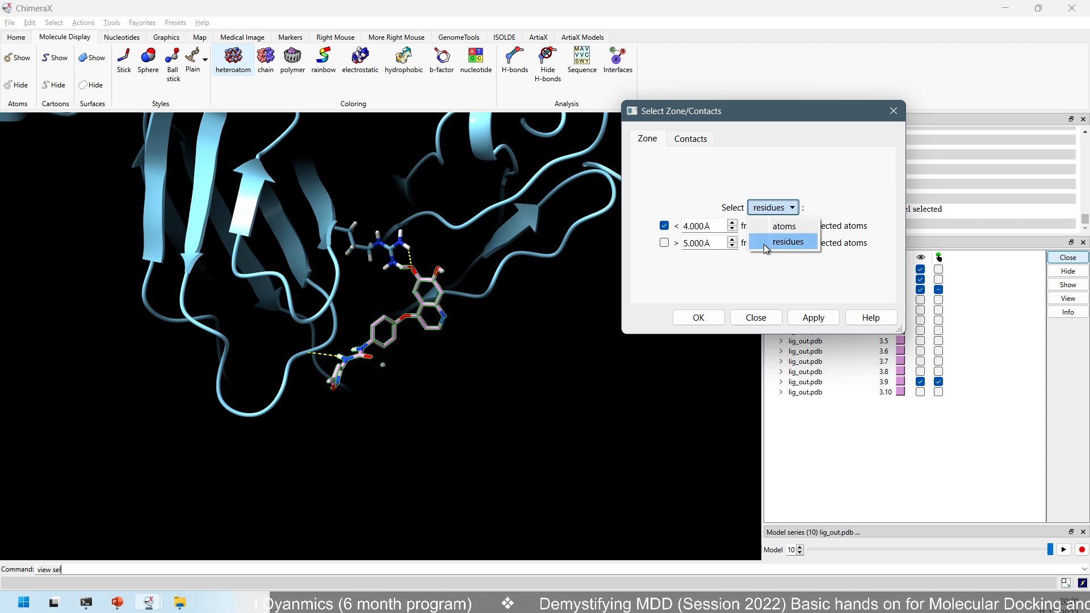
Step: Apply a zone selection of residues less than 4.000 Å from the currently selected ligand atoms
{"action": "left_click", "coordinate": [792, 243]}
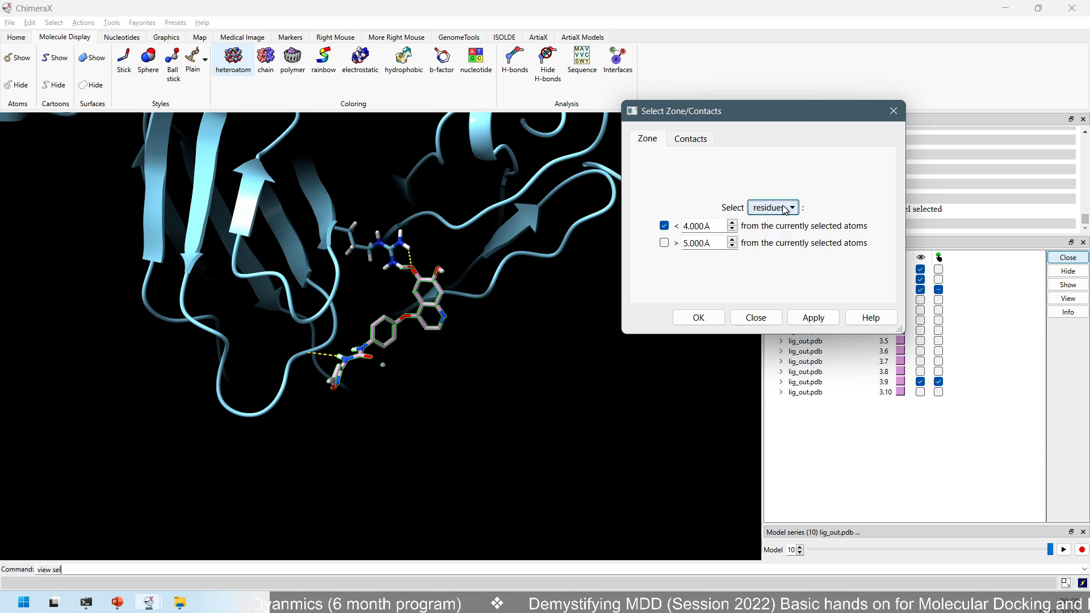
{"action": "left_click", "coordinate": [813, 317]}
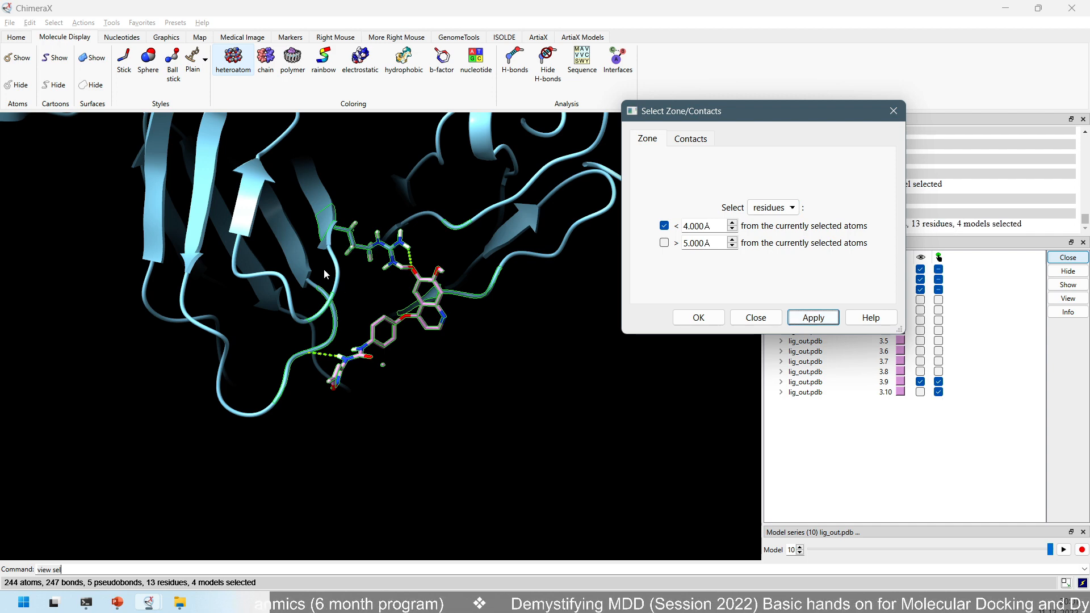
Step: Label the selected residues around ligand pose 3.9 with their name and number
{"action": "scroll", "coordinate": [324, 269], "scroll_direction": "up", "scroll_amount": 8}
{"action": "right_click_drag", "start_coordinate": [335, 253], "coordinate": [343, 312]}
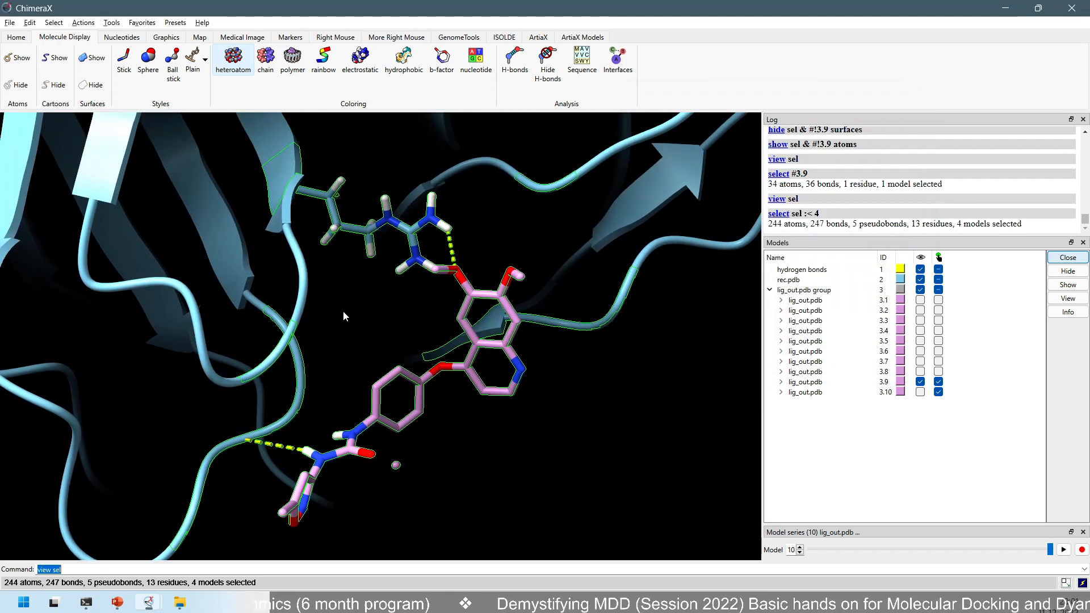
{"action": "left_click_drag", "start_coordinate": [537, 375], "coordinate": [527, 345]}
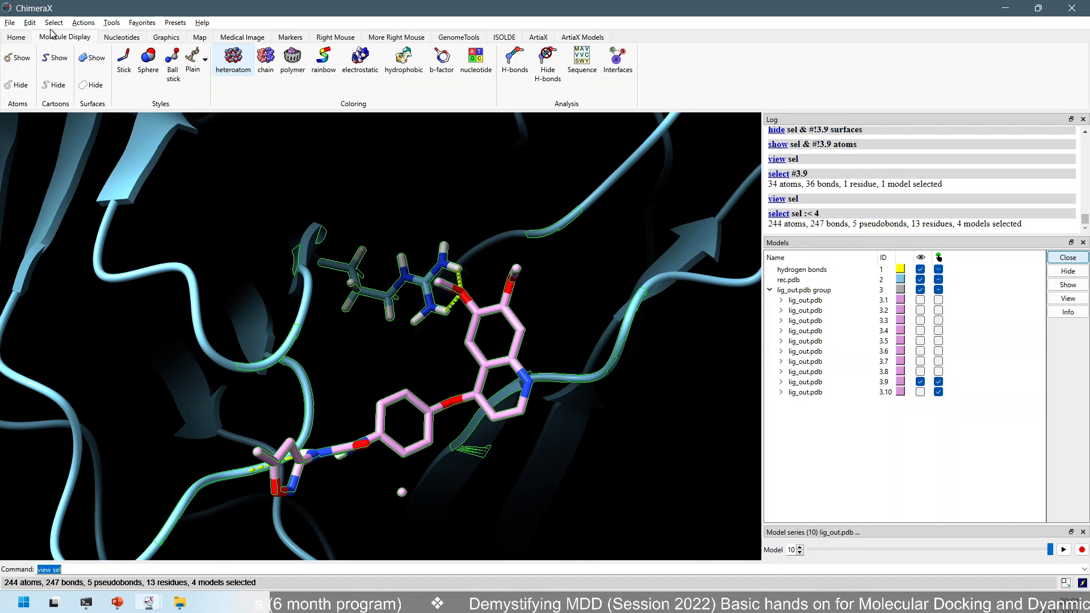
{"action": "left_click", "coordinate": [83, 23]}
{"action": "mouse_move", "coordinate": [111, 116]}
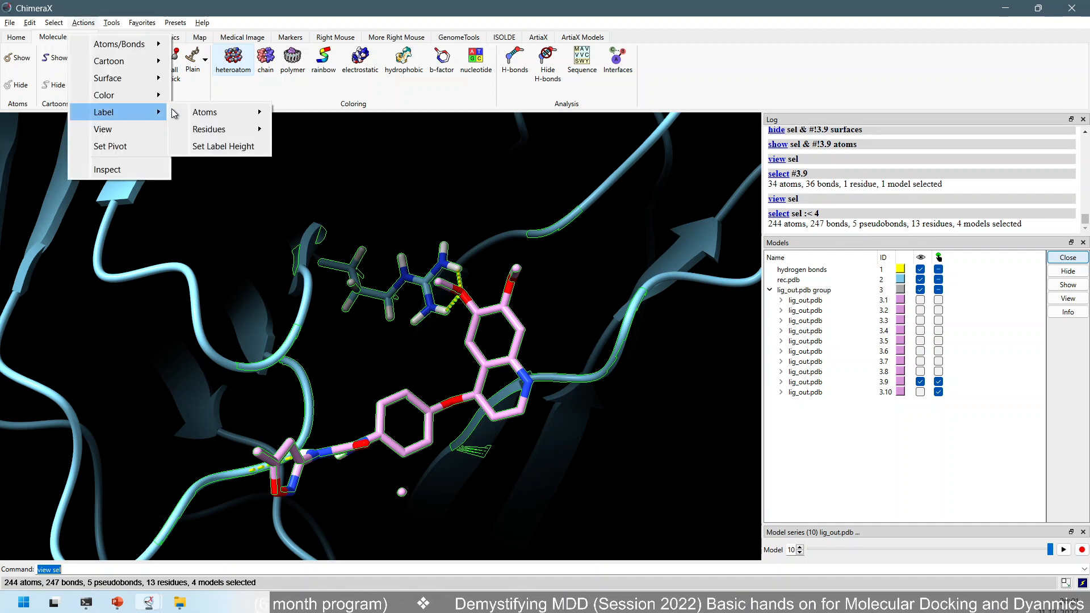
{"action": "mouse_move", "coordinate": [250, 130]}
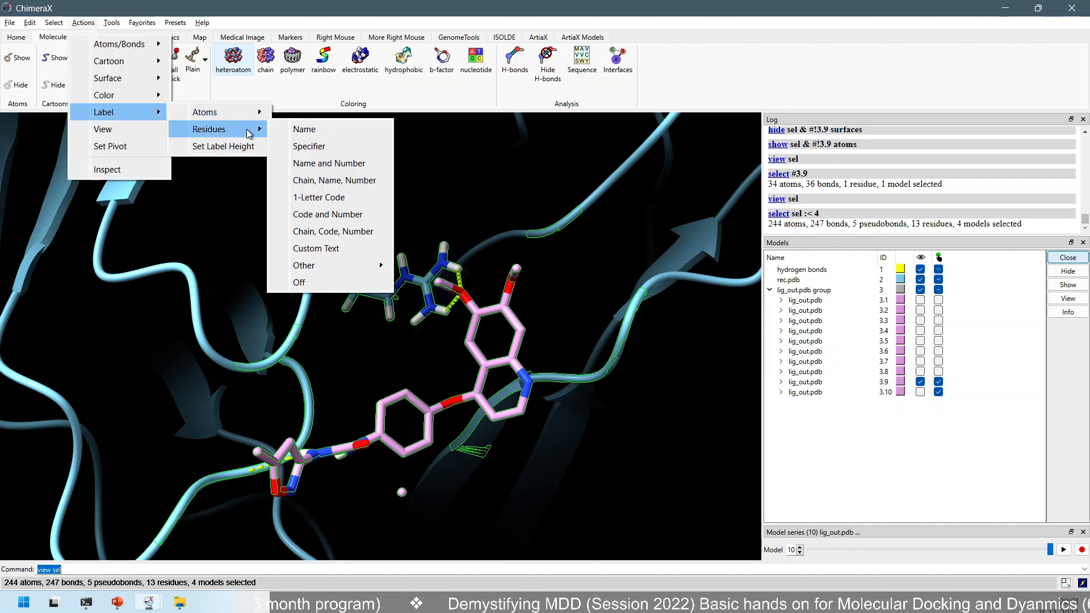
{"action": "left_click", "coordinate": [316, 163]}
{"action": "left_click_drag", "start_coordinate": [442, 304], "coordinate": [550, 317]}
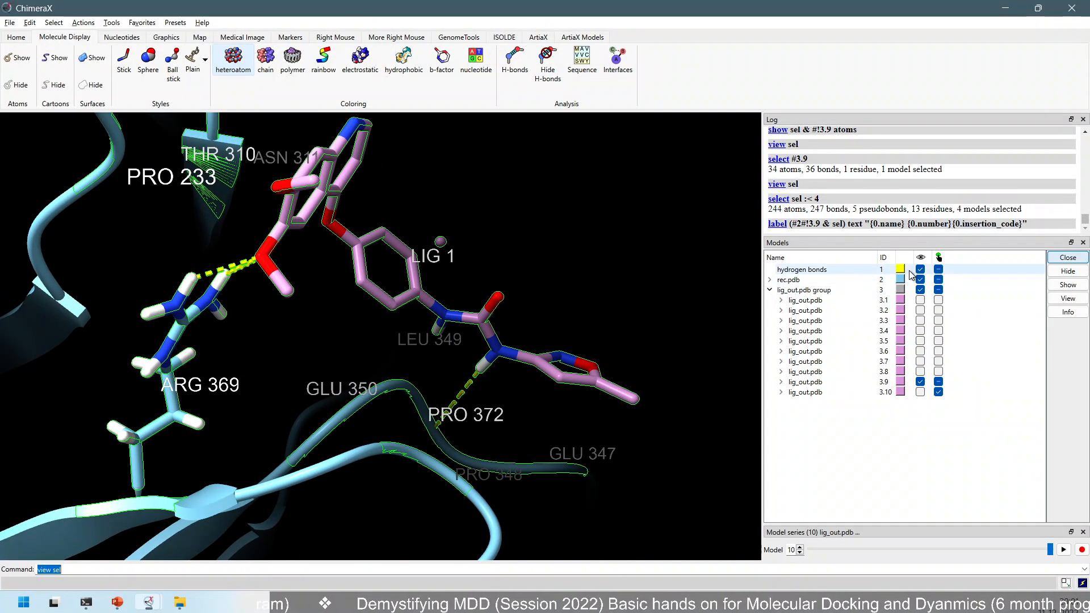
{"action": "left_click_drag", "start_coordinate": [328, 295], "coordinate": [240, 276]}
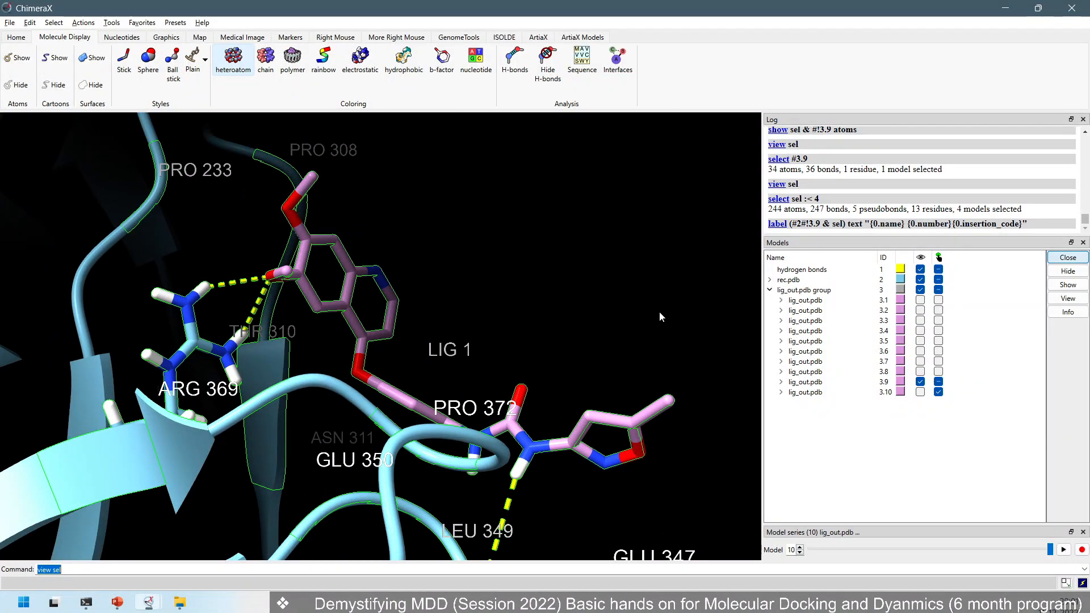
{"action": "left_click_drag", "start_coordinate": [567, 301], "coordinate": [340, 334]}
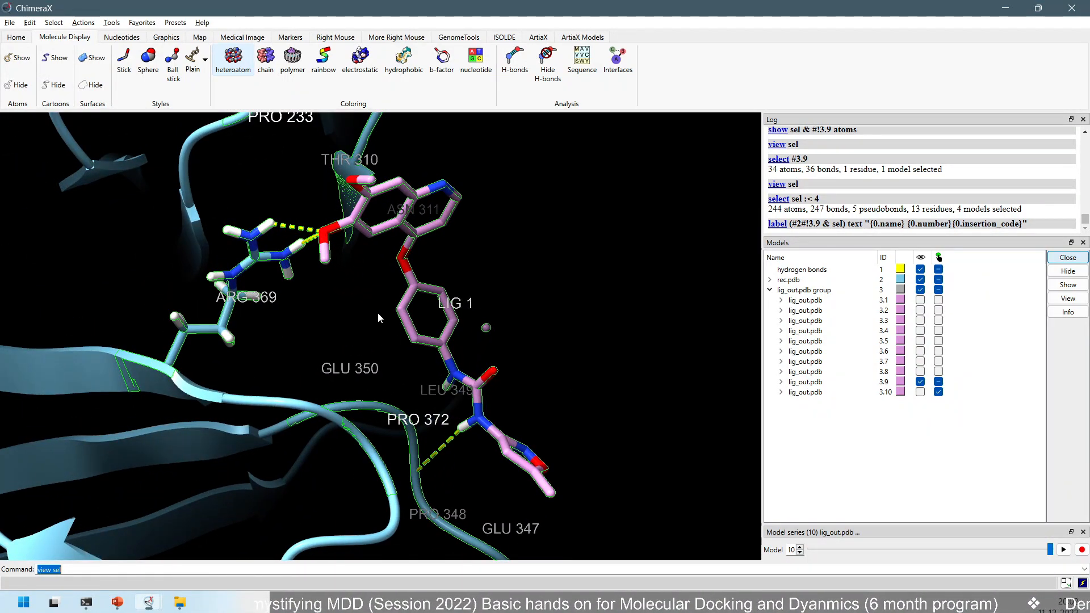
{"action": "scroll", "coordinate": [377, 312], "scroll_direction": "up", "scroll_amount": 2}
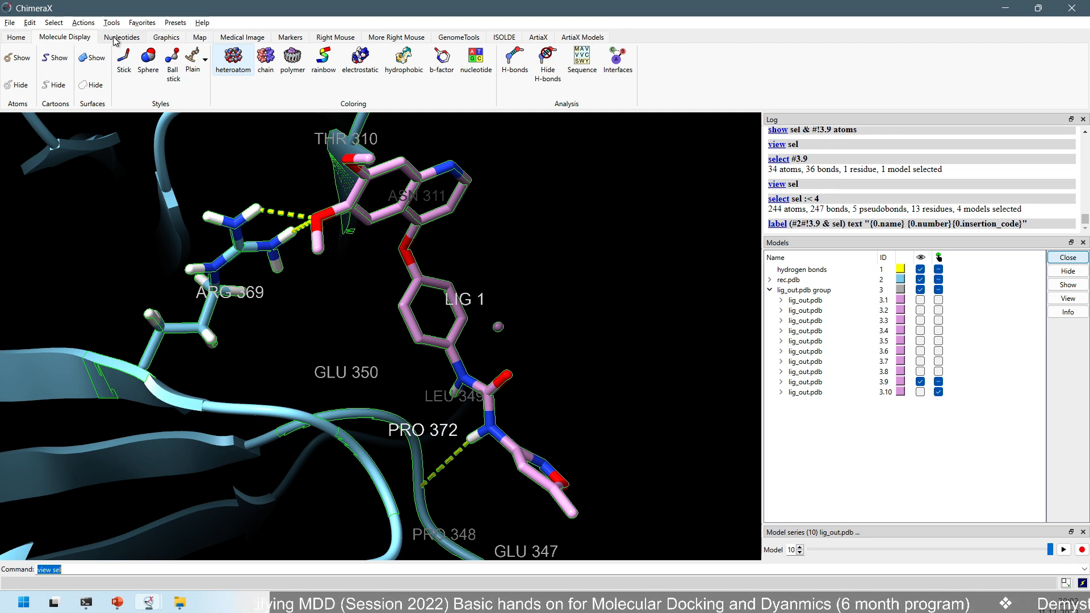
{"action": "left_click", "coordinate": [11, 23]}
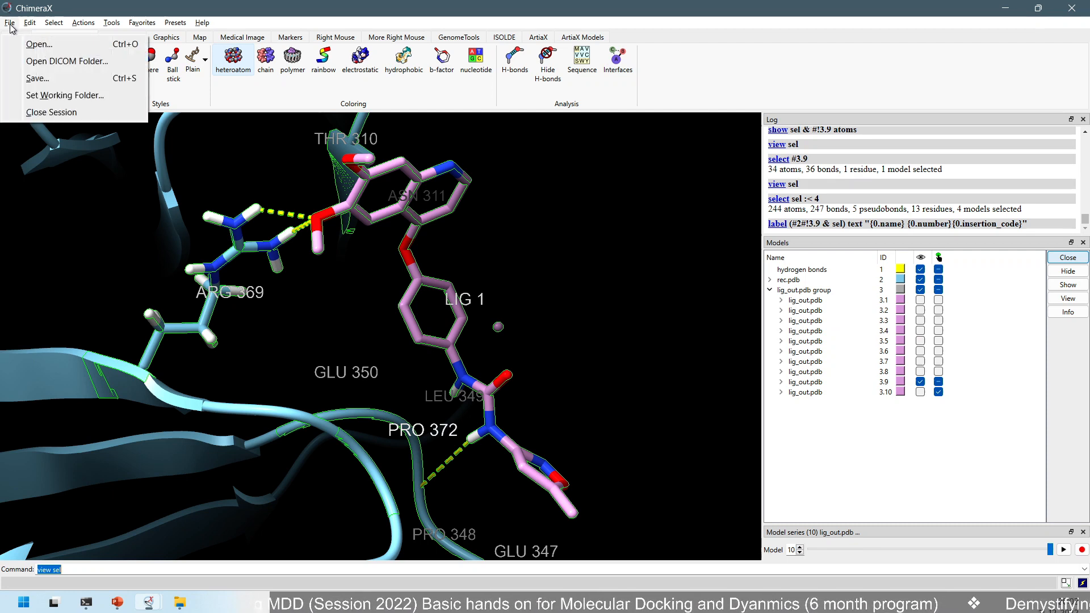
{"action": "left_click", "coordinate": [718, 75]}
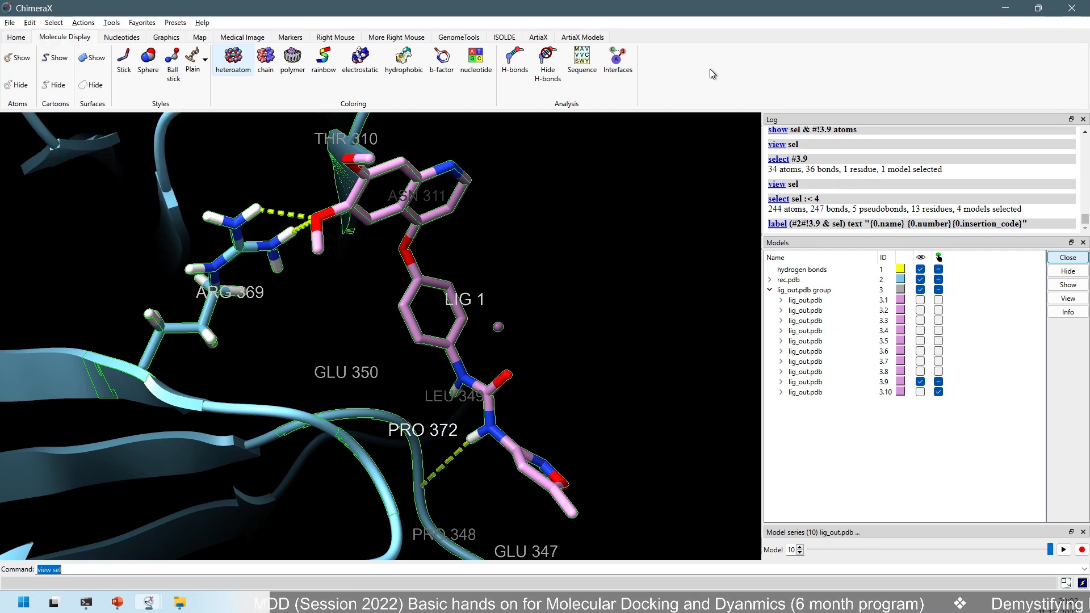
{"action": "left_click", "coordinate": [113, 44]}
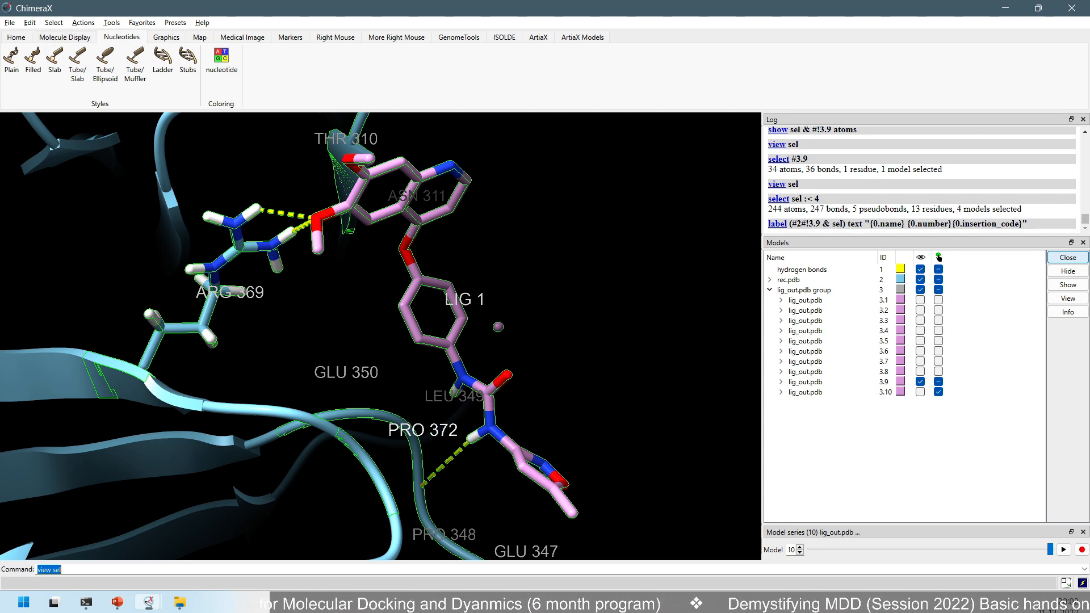
{"action": "left_click", "coordinate": [65, 38]}
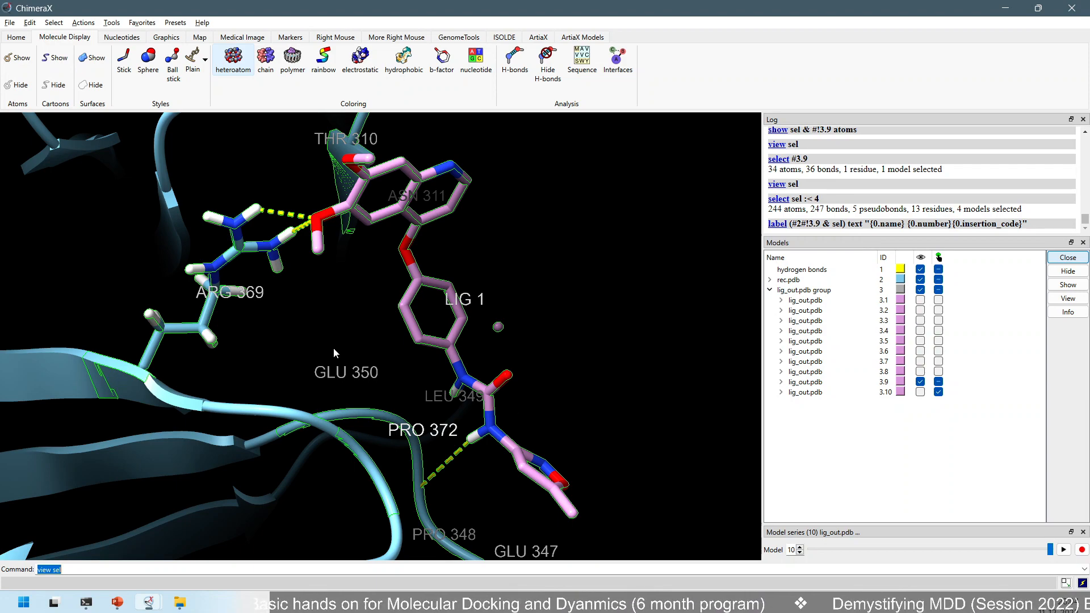
Step: Copy the full path of the dockng-analysis folder from File Explorer and return to ChimeraX
{"action": "left_click_drag", "start_coordinate": [333, 348], "coordinate": [342, 349]}
{"action": "left_click_drag", "start_coordinate": [305, 352], "coordinate": [353, 325]}
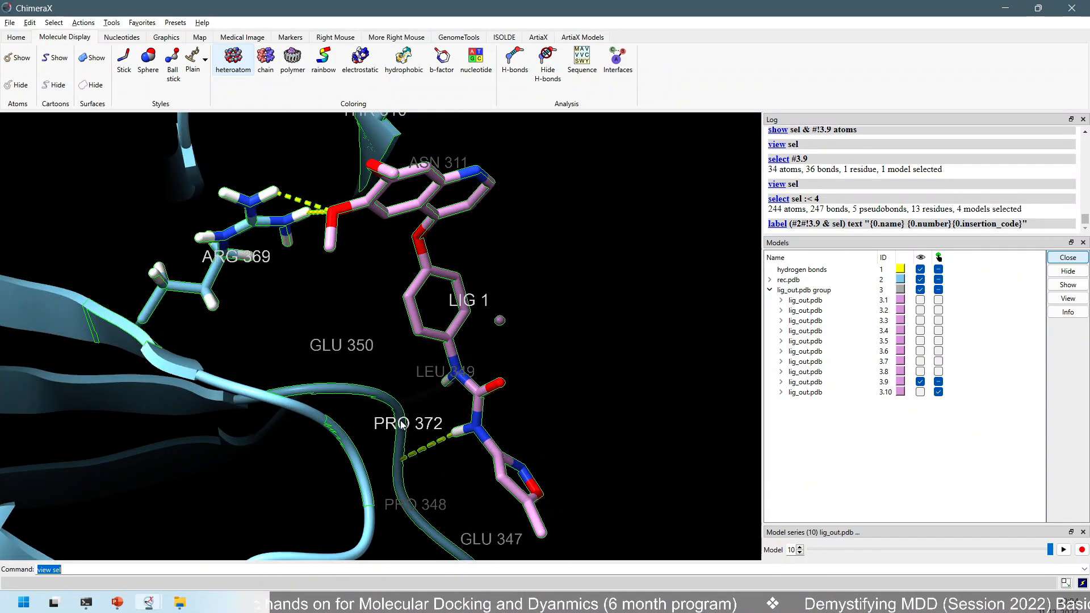
{"action": "mouse_move", "coordinate": [369, 319]}
{"action": "left_mouse_down"}
{"action": "mouse_move", "coordinate": [374, 288]}
{"action": "mouse_move", "coordinate": [355, 315]}
{"action": "mouse_move", "coordinate": [383, 325]}
{"action": "left_mouse_up"}
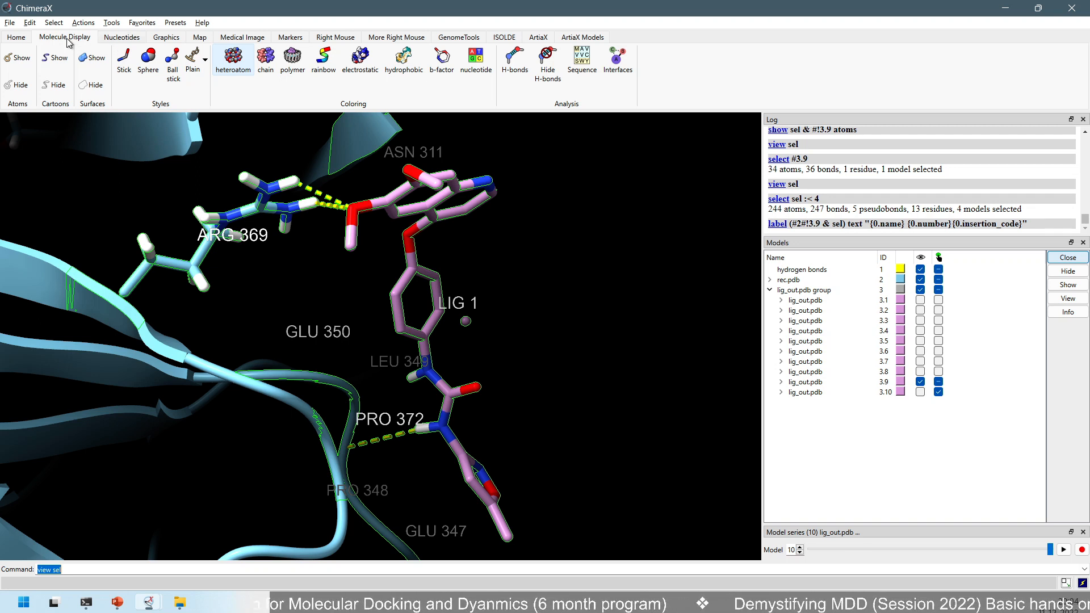
{"action": "left_click", "coordinate": [186, 606]}
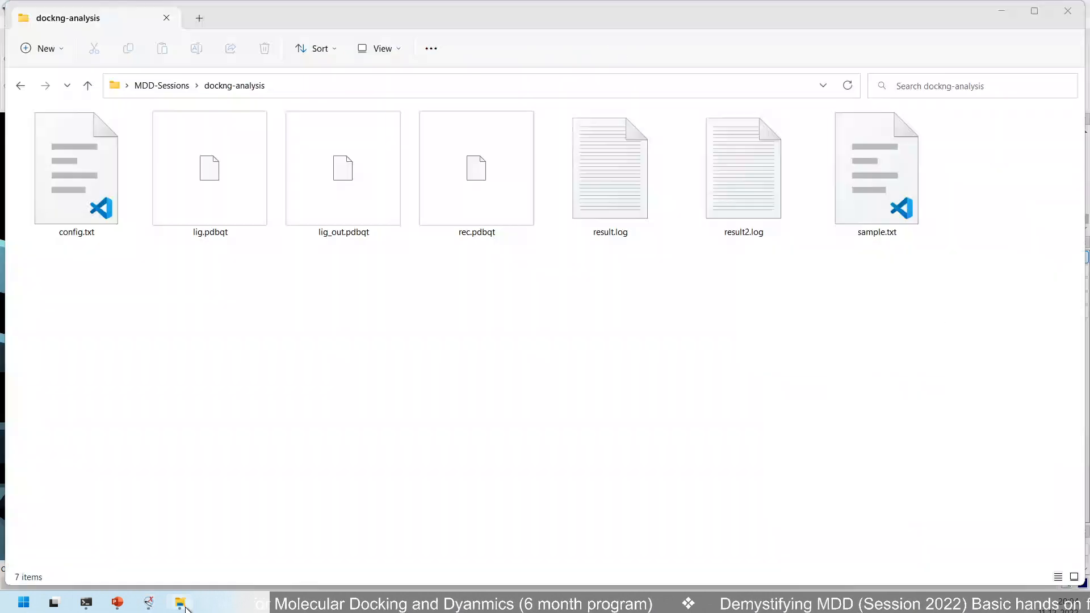
{"action": "left_click", "coordinate": [300, 92]}
{"action": "key", "text": "ctrl+c"}
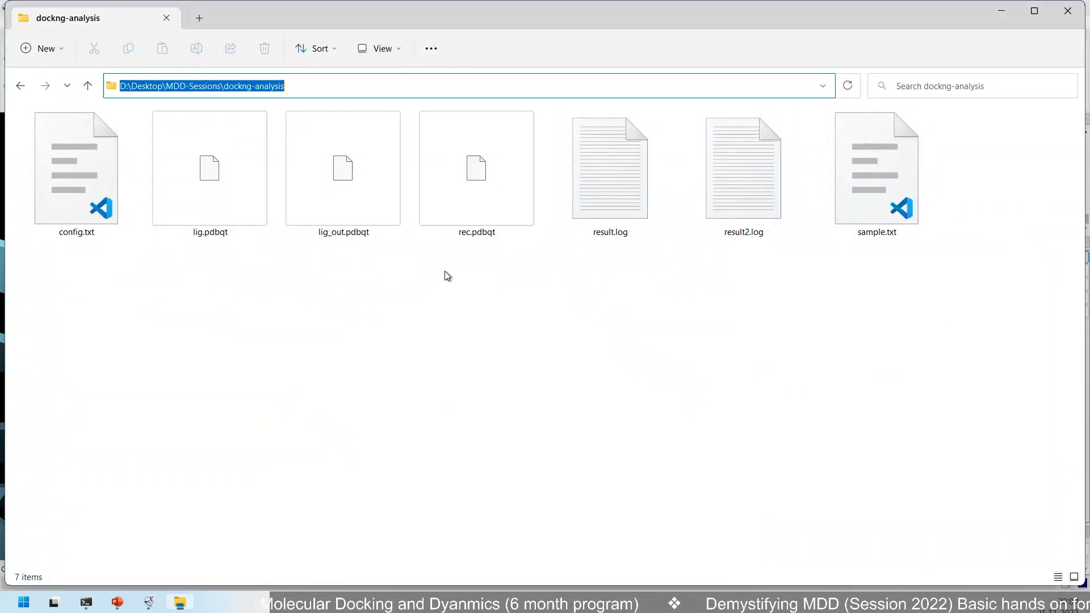
{"action": "left_click", "coordinate": [1001, 12]}
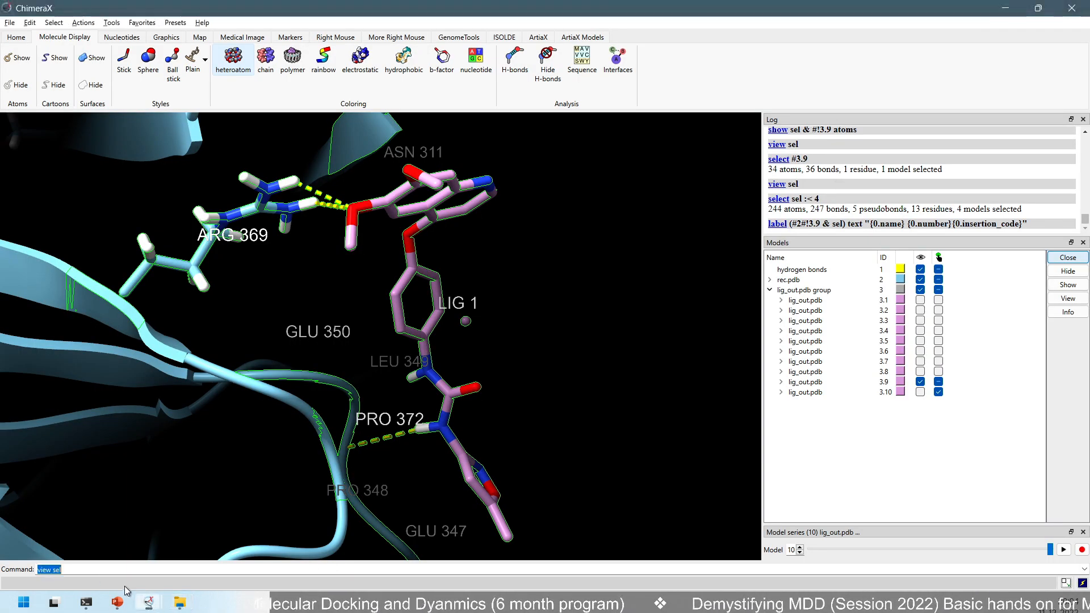
Step: Save the current view as an image with the command save D:\Desktop\MDD-Sessions\dockng-analysis\pose-9-h-bonds.jpg
{"action": "type", "text": "sav"}
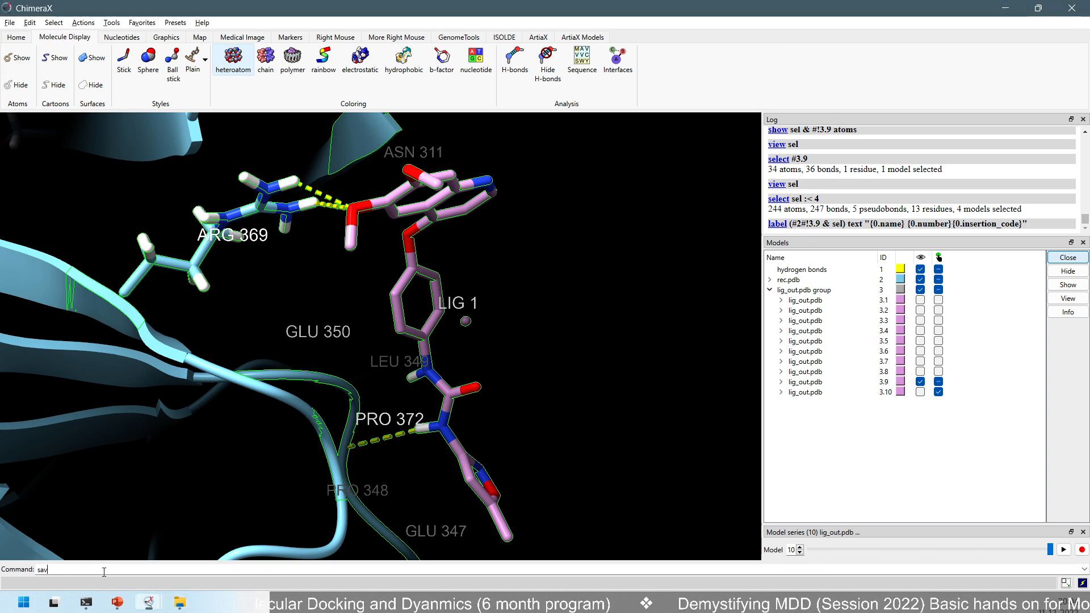
{"action": "type", "text": "e"}
{"action": "key", "text": "ctrl+v"}
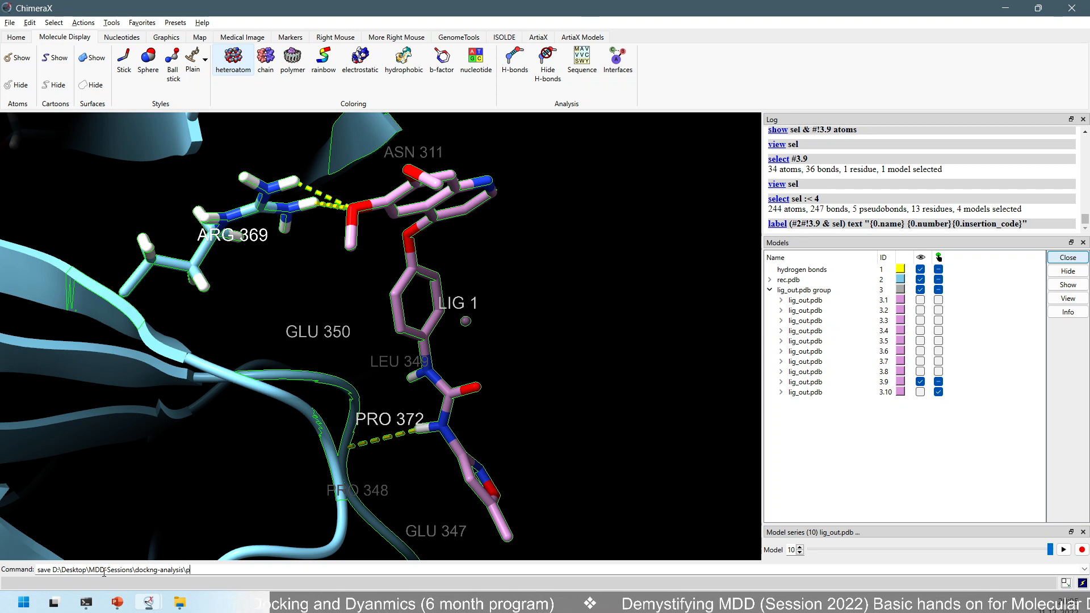
{"action": "type", "text": "\\pose-"}
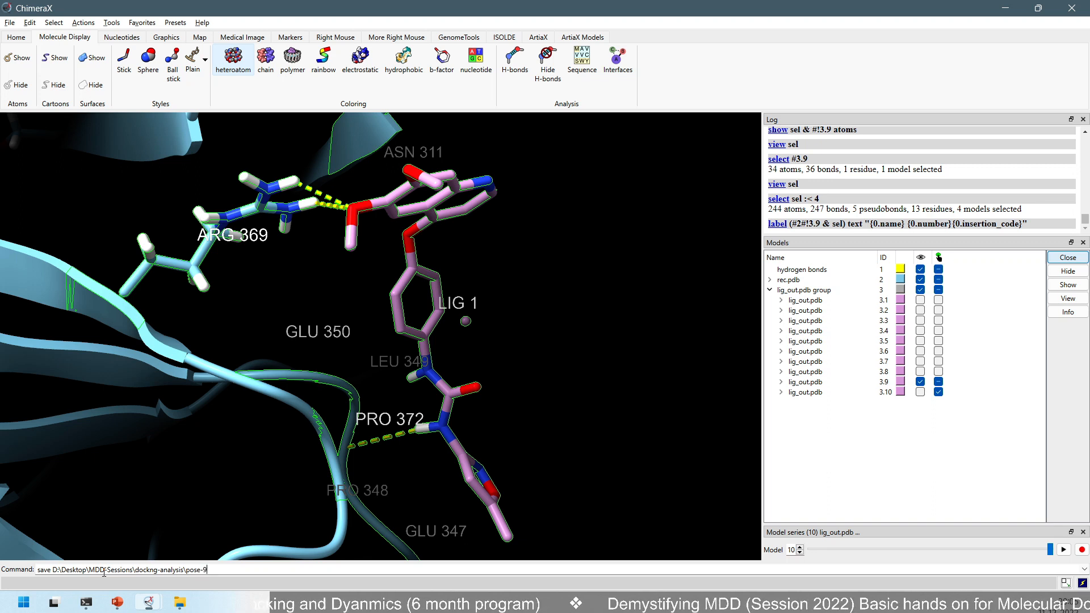
{"action": "type", "text": "9-h-bonds."}
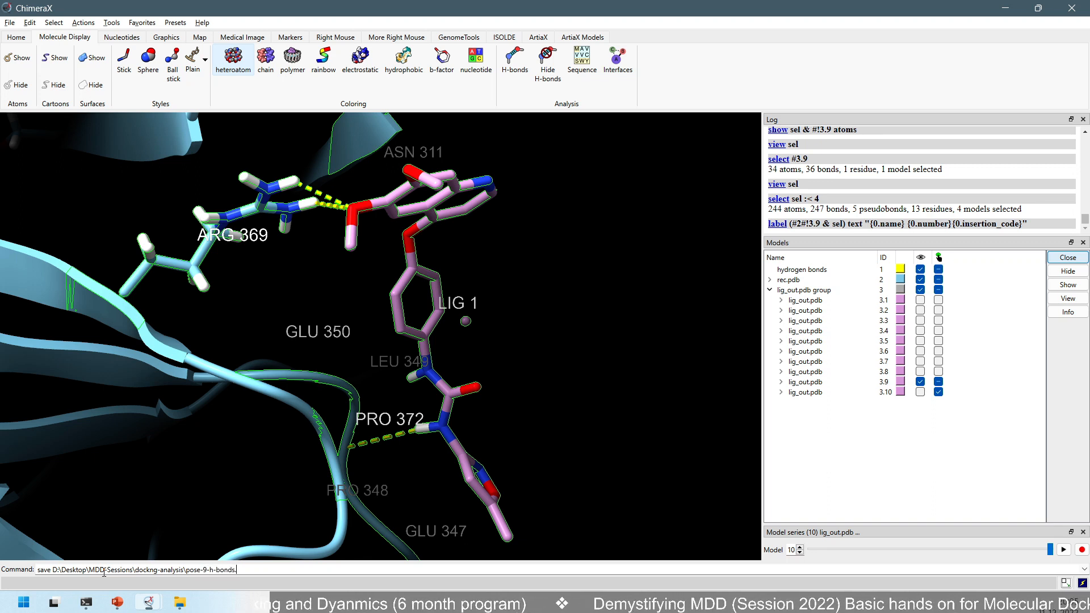
{"action": "type", "text": "j"}
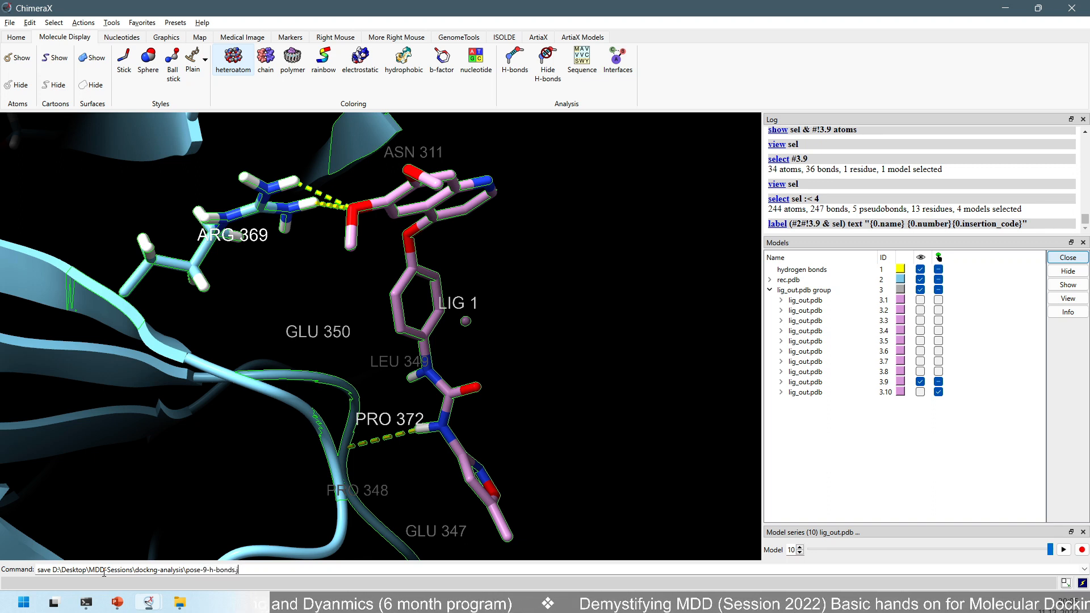
{"action": "type", "text": "pg"}
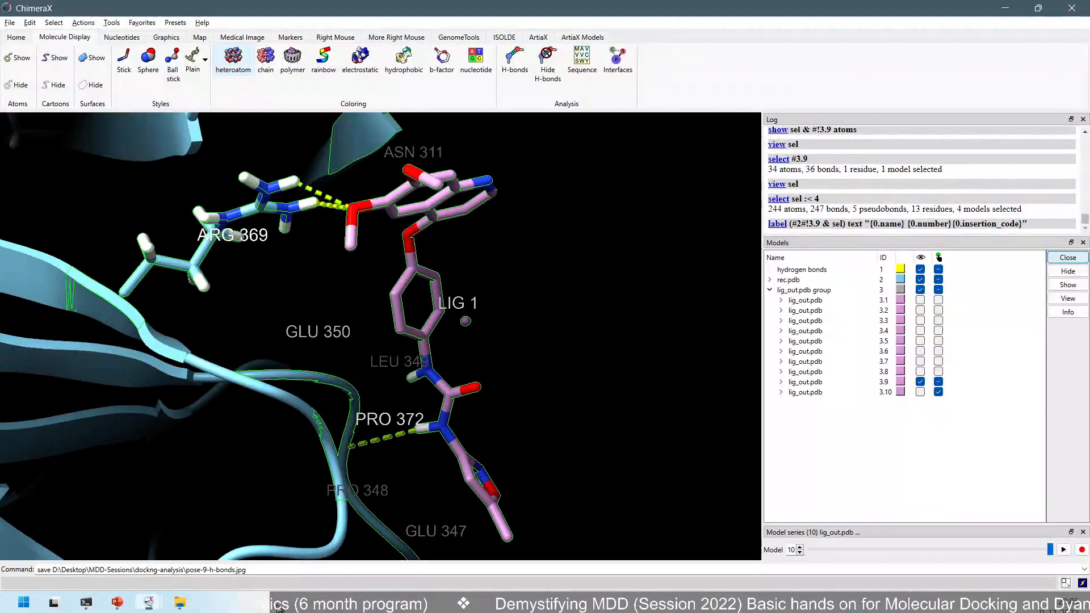
{"action": "key", "text": "Return"}
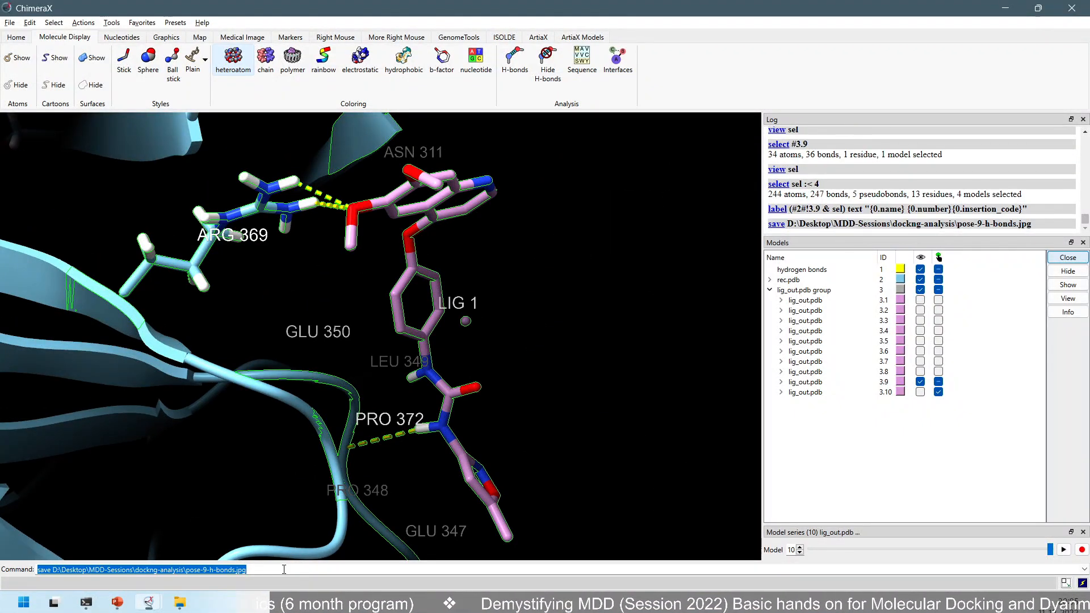
Step: Open pose-9-h-bonds.jpg from the dockng-analysis folder and inspect the hydrogen bonds, residue labels and selection outlines in the image
{"action": "left_click", "coordinate": [1005, 8]}
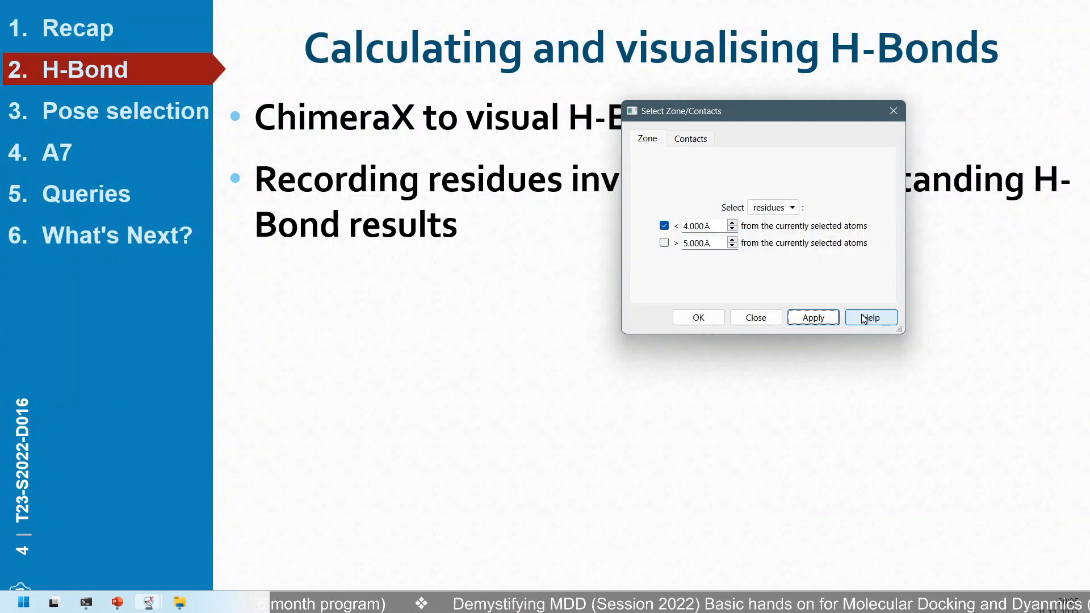
{"action": "key", "text": "alt+Tab"}
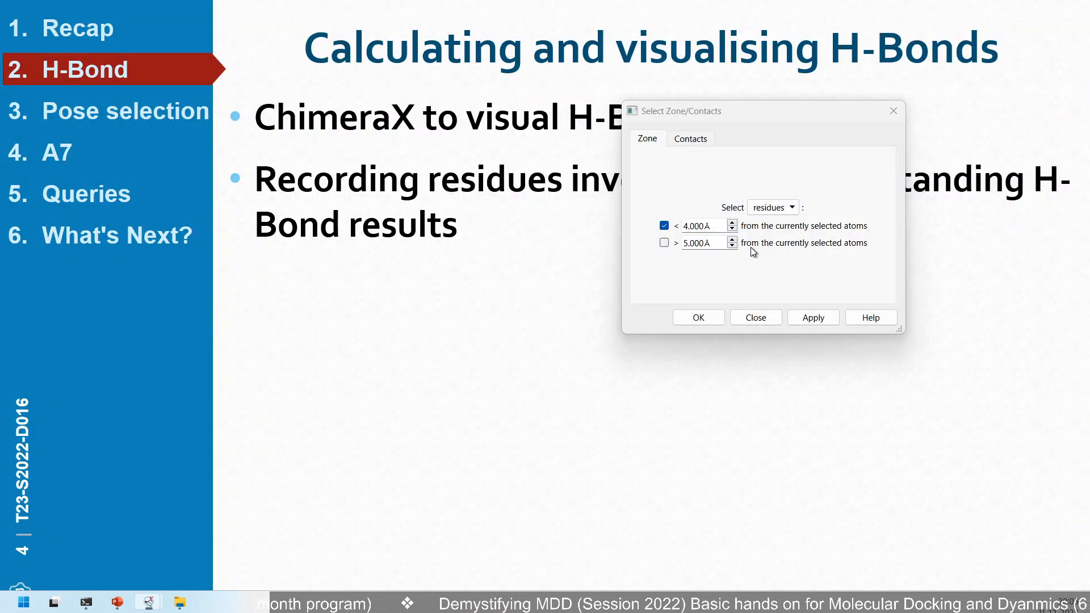
{"action": "key", "text": "alt+Tab"}
{"action": "left_click", "coordinate": [1014, 210]}
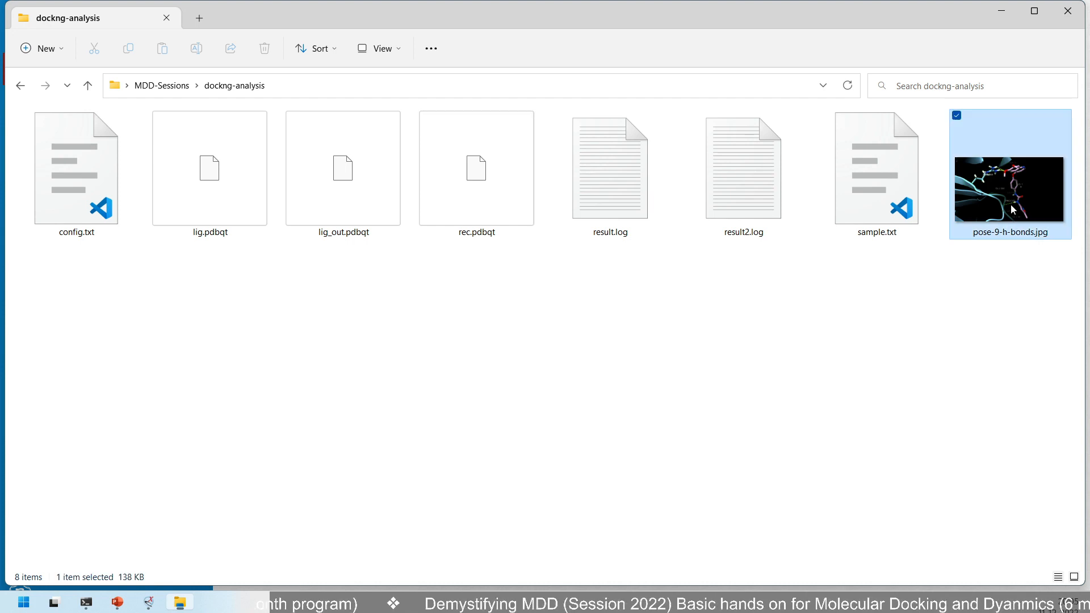
{"action": "double_click", "coordinate": [1013, 210]}
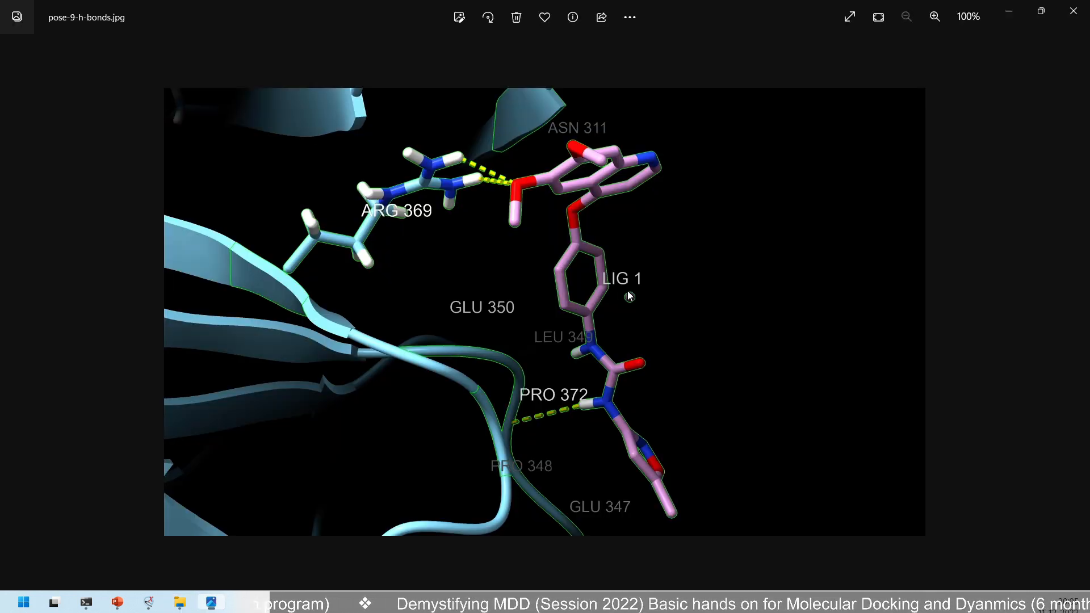
{"action": "scroll", "coordinate": [628, 291], "scroll_direction": "up", "scroll_amount": 3}
{"action": "scroll", "coordinate": [665, 297], "scroll_direction": "down", "scroll_amount": 3}
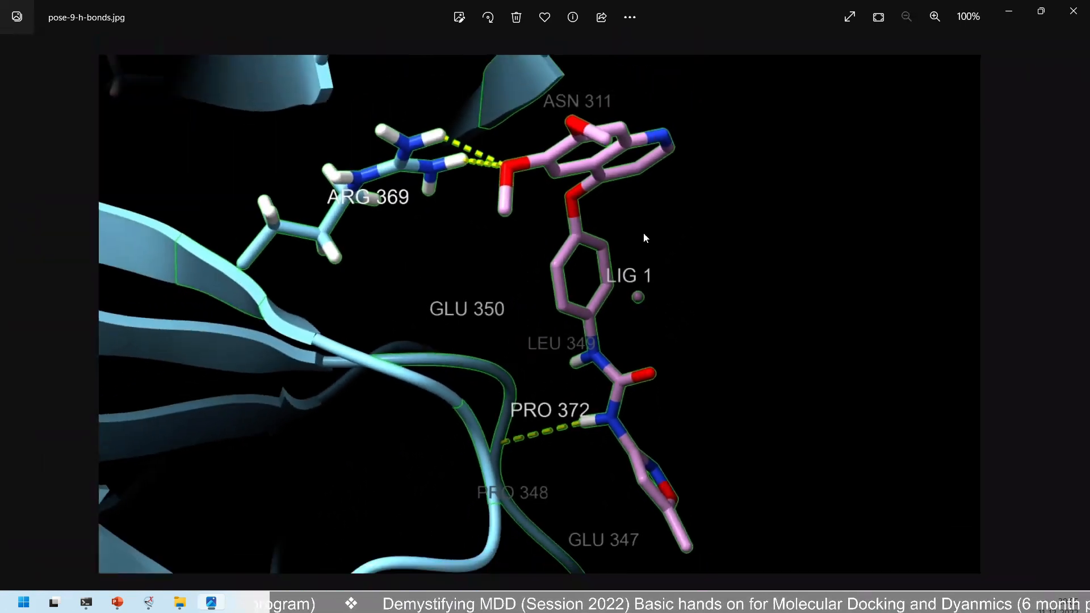
{"action": "scroll", "coordinate": [548, 182], "scroll_direction": "down", "scroll_amount": 2}
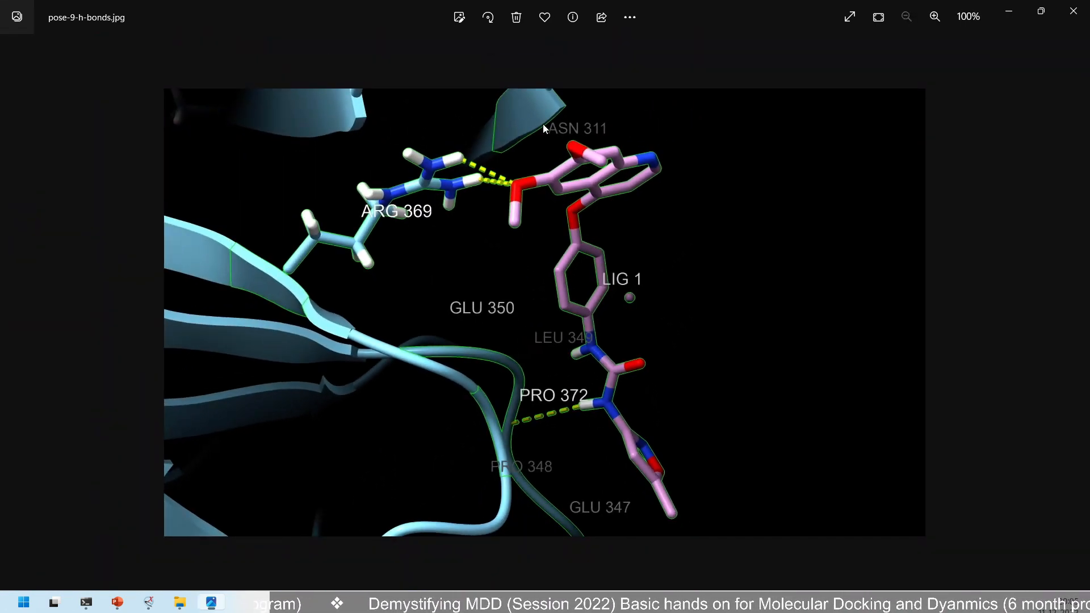
{"action": "left_click", "coordinate": [1011, 15]}
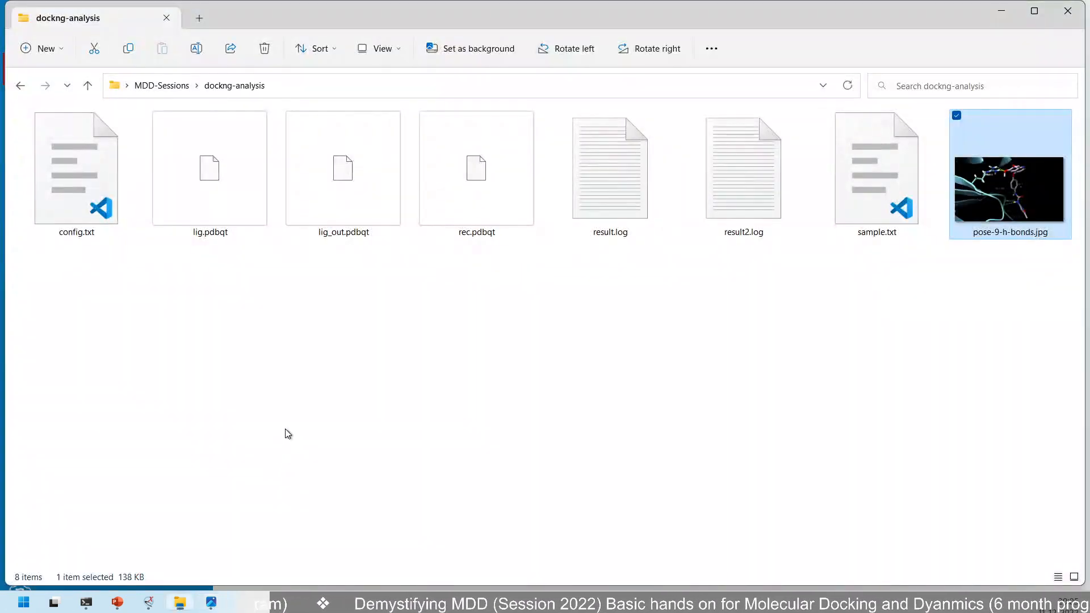
Step: Return to ChimeraX and clear the current selection with the command ~sel
{"action": "mouse_move", "coordinate": [159, 603]}
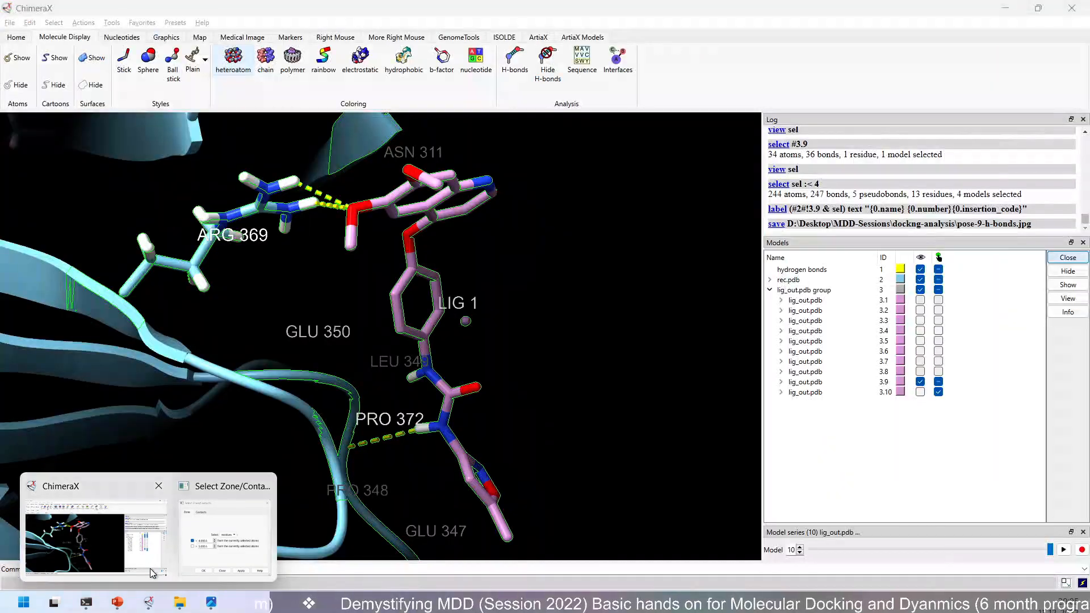
{"action": "left_click", "coordinate": [137, 556]}
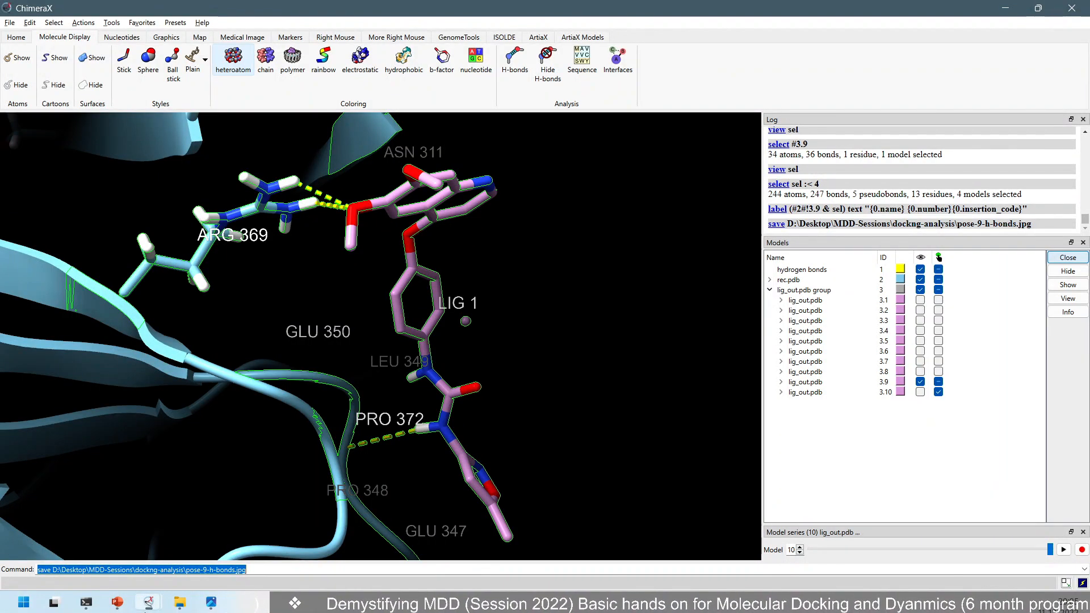
{"action": "mouse_move", "coordinate": [145, 605]}
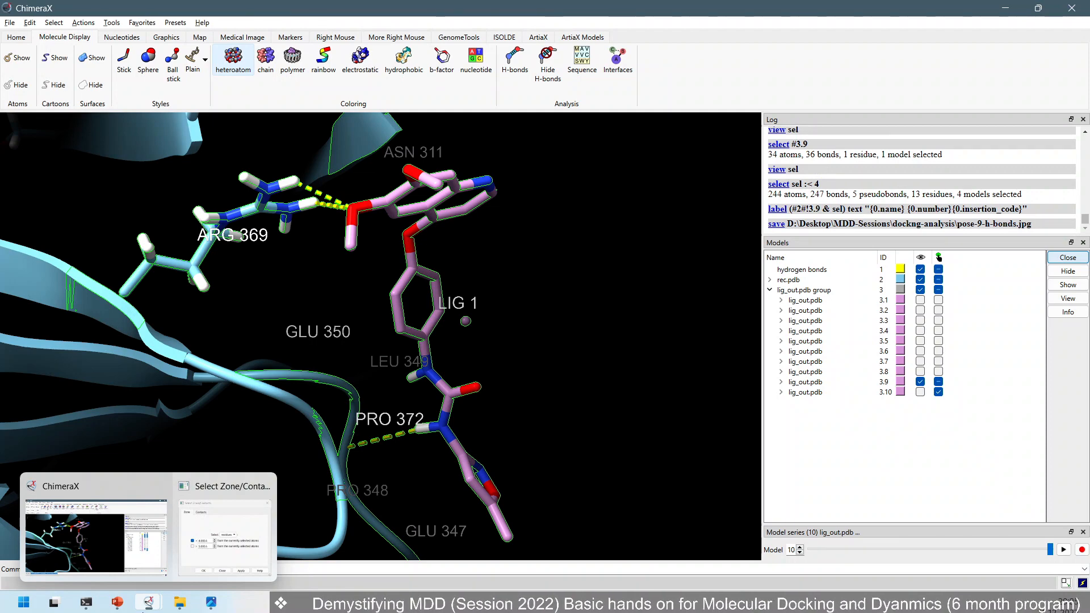
{"action": "type", "text": "~sel"}
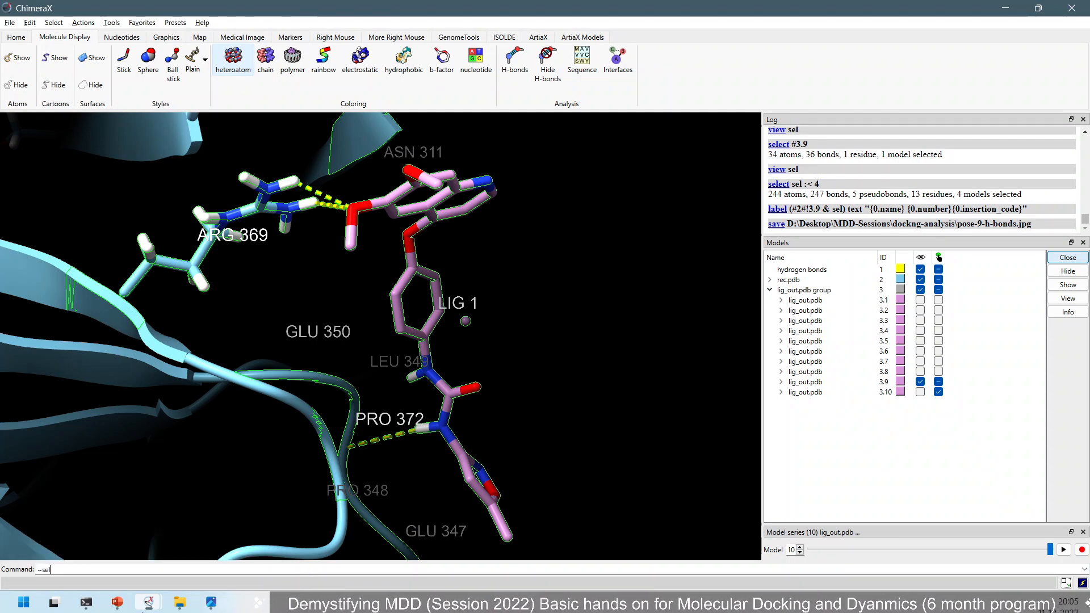
{"action": "key", "text": "Return"}
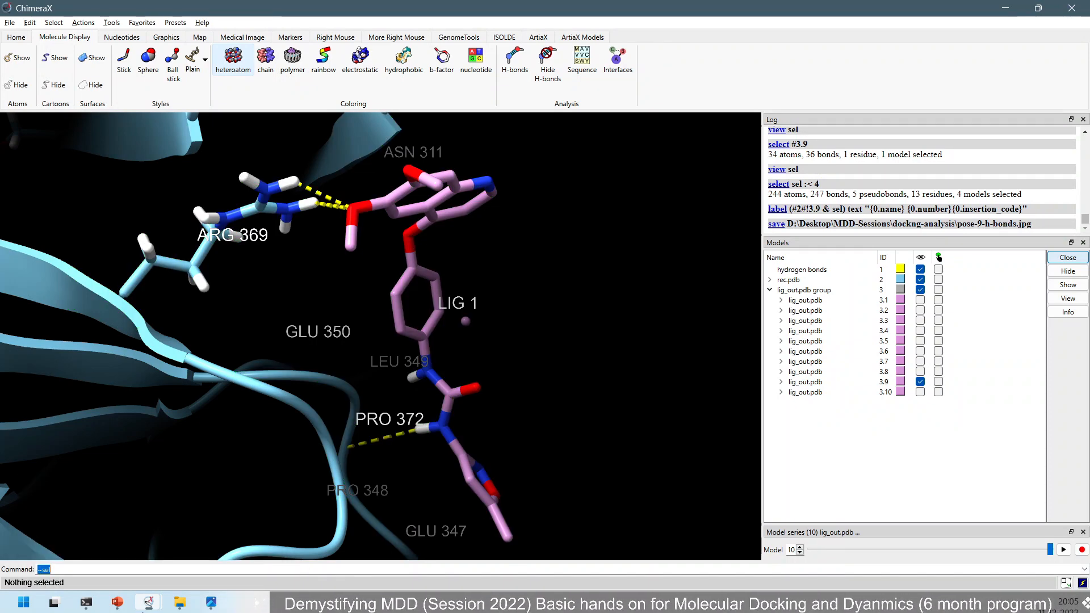
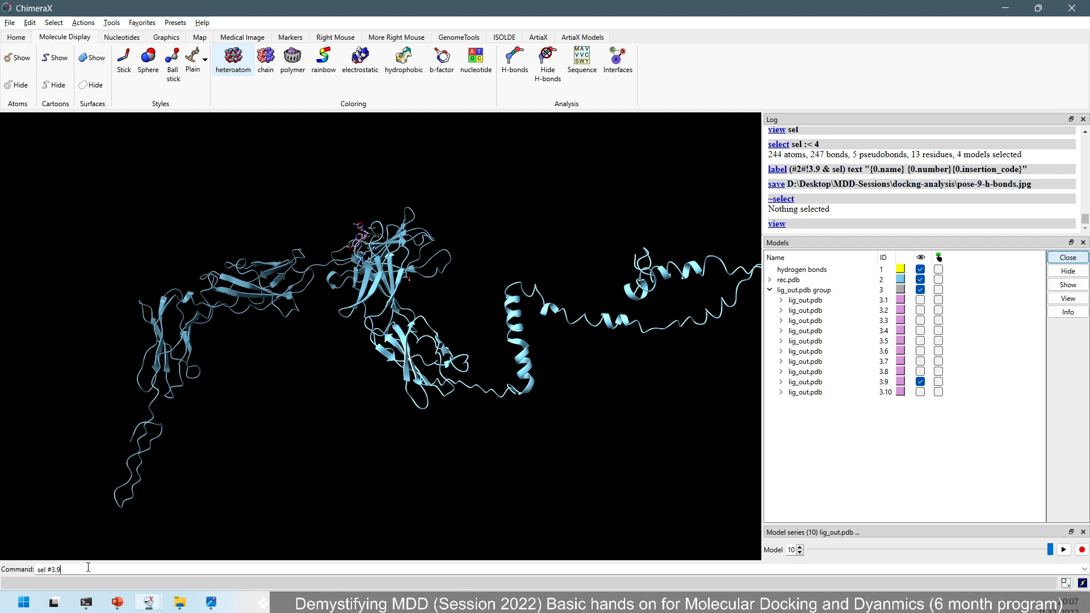
Step: Select ligand pose 3.9, focus the view on it with view sel, and orient it with its hydrogen bonds in view
{"action": "key", "text": "Return"}
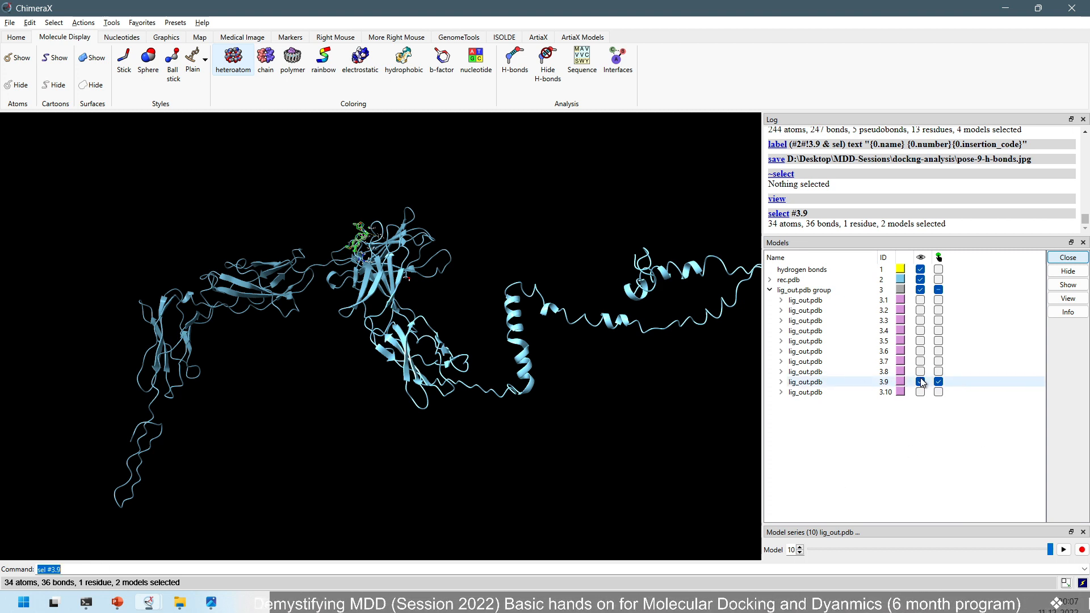
{"action": "type", "text": "view sel"}
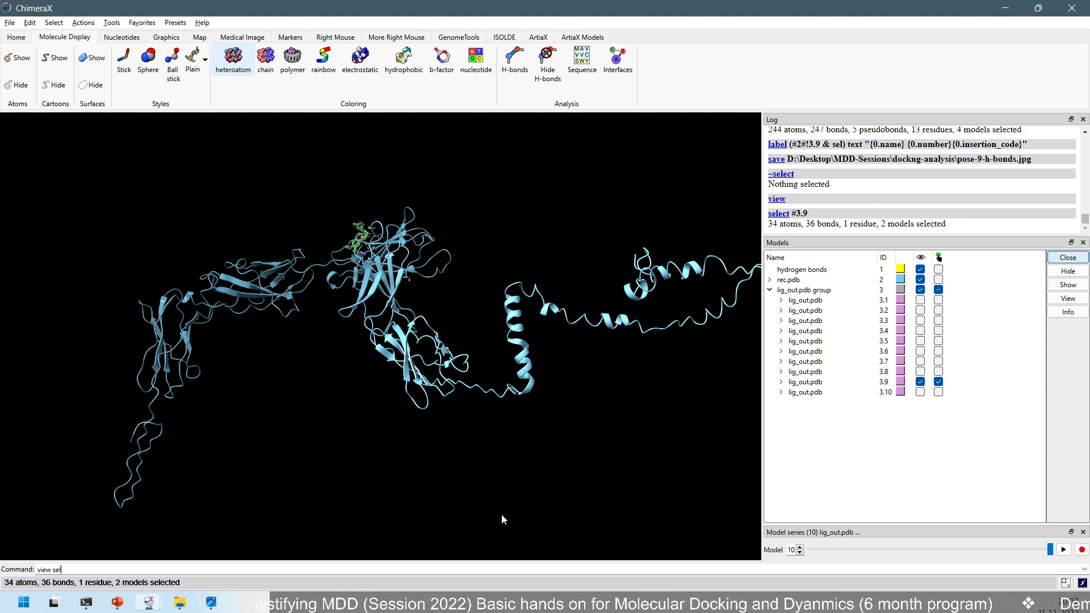
{"action": "key", "text": "Return"}
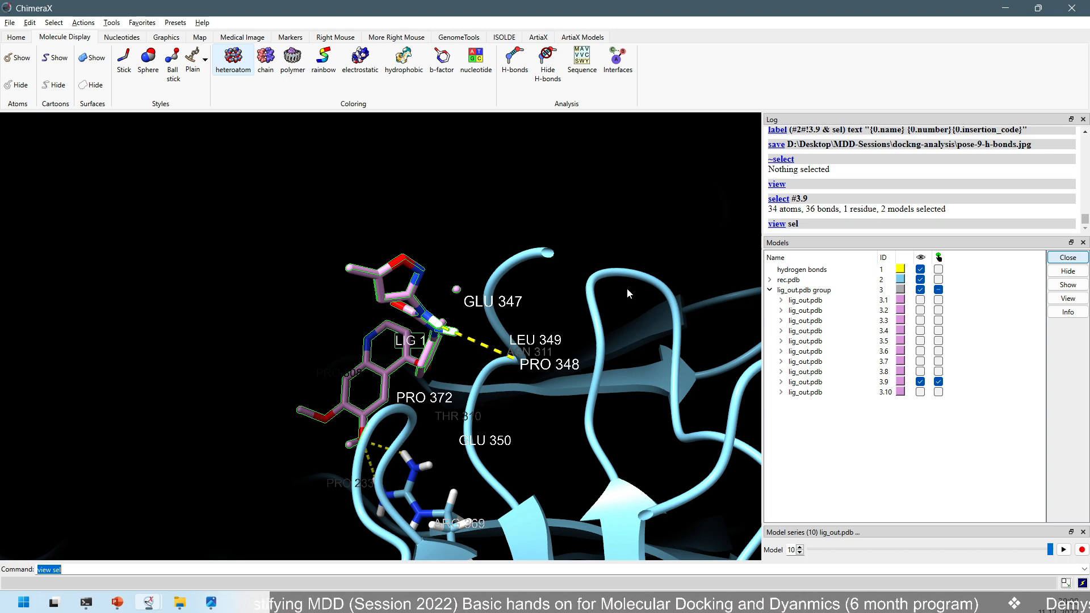
{"action": "left_click_drag", "start_coordinate": [563, 316], "coordinate": [477, 346]}
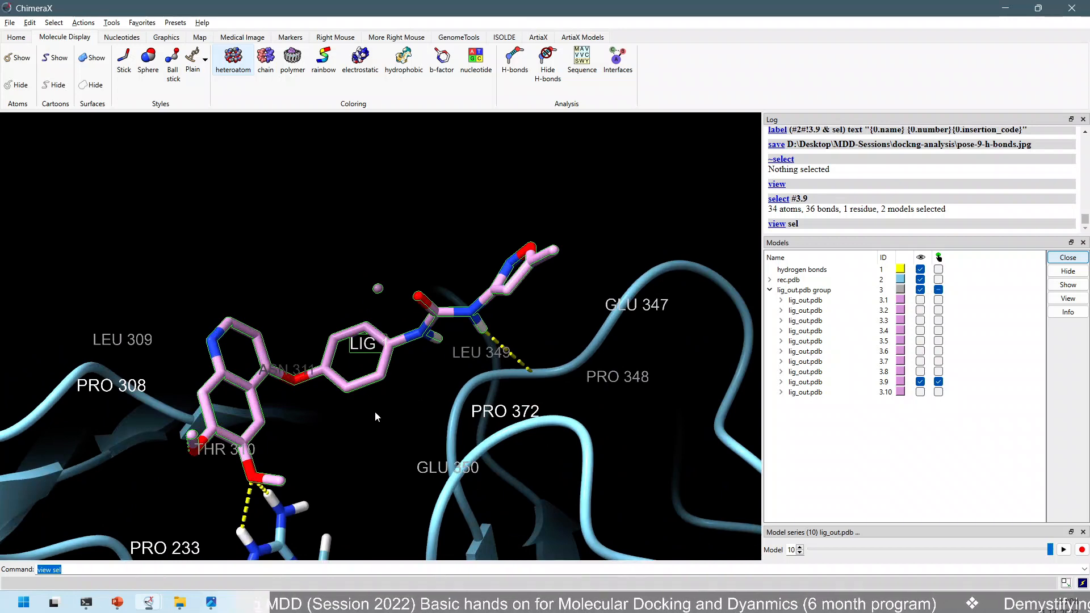
{"action": "middle_click_drag", "start_coordinate": [375, 411], "coordinate": [338, 317]}
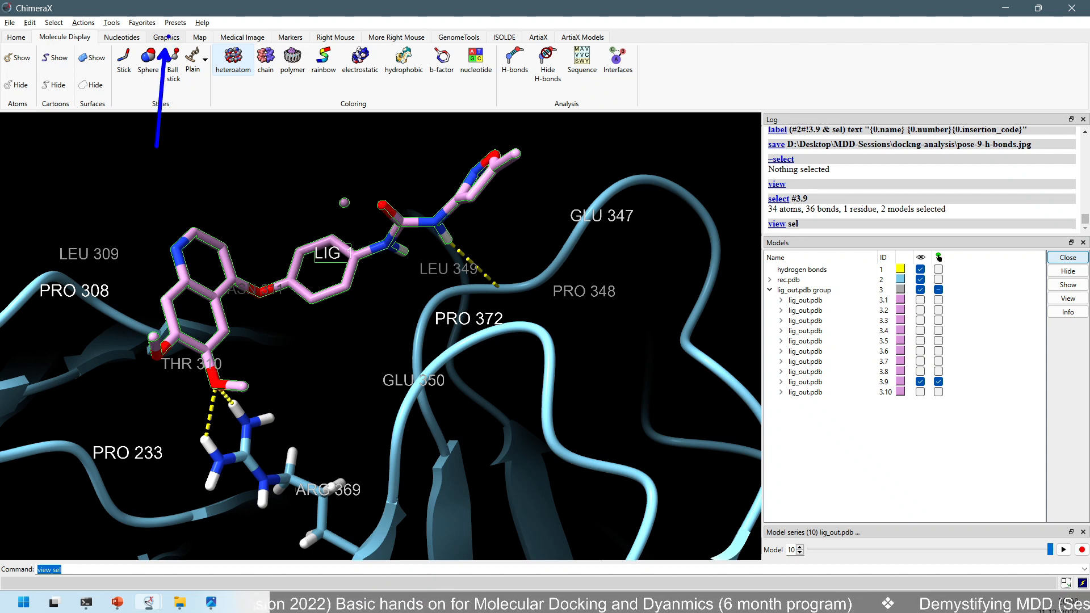
Step: Preview the scene on gray and white backgrounds and restore the black background
{"action": "left_click", "coordinate": [167, 38]}
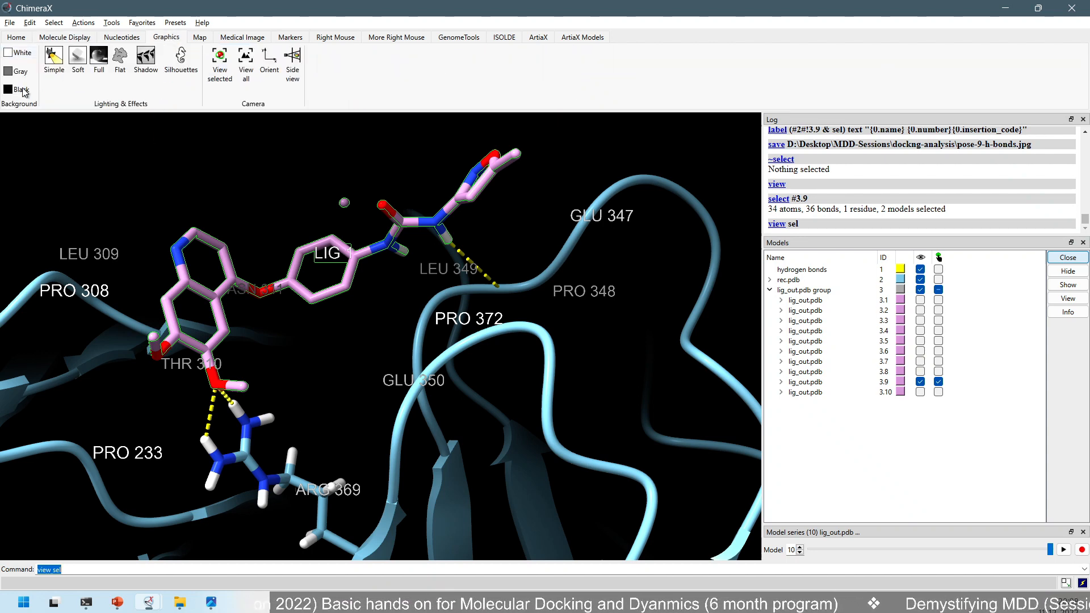
{"action": "left_click", "coordinate": [23, 72]}
{"action": "left_click", "coordinate": [18, 53]}
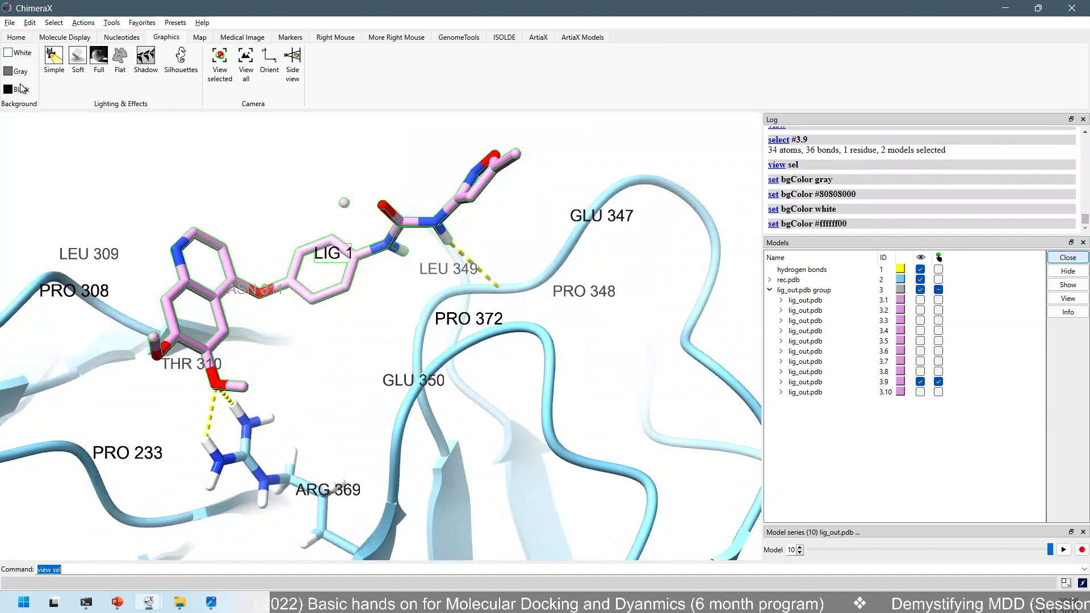
{"action": "left_click", "coordinate": [18, 53]}
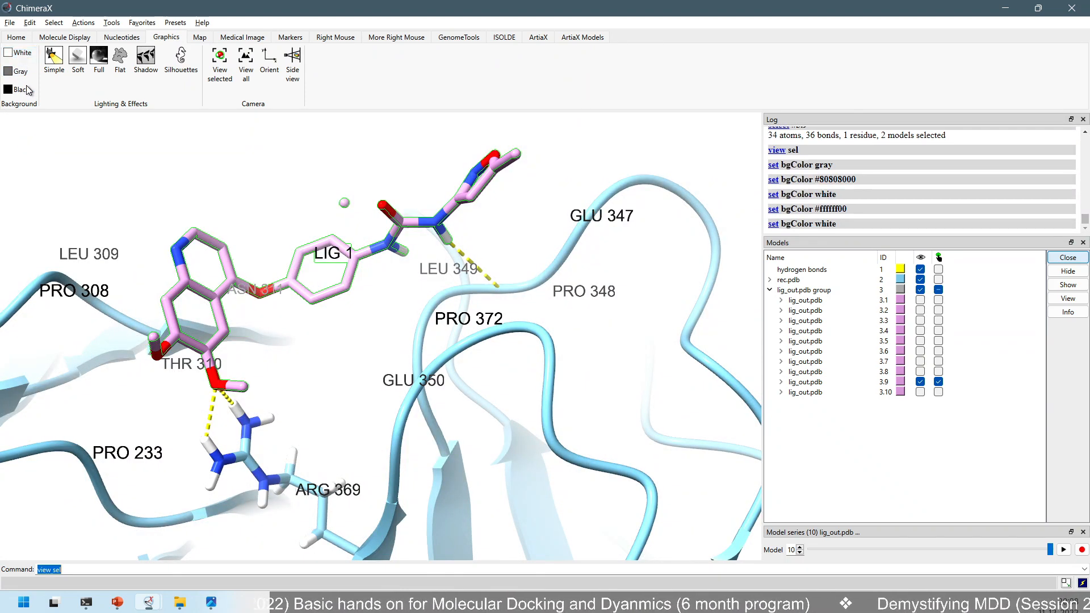
{"action": "left_click", "coordinate": [21, 91]}
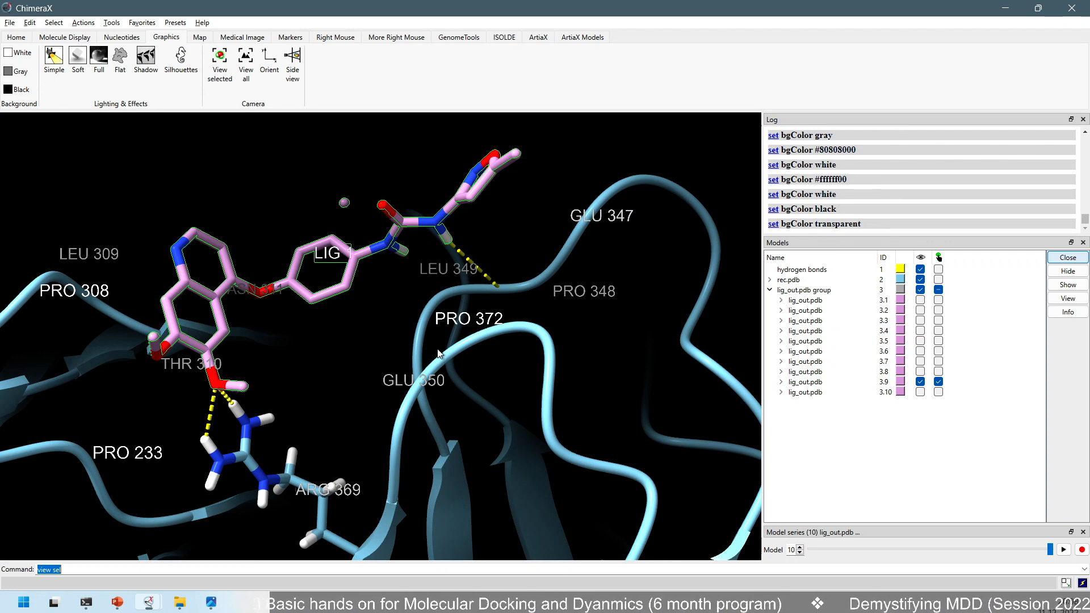
Step: Rock the view around ligand pose 3.9 with the rock command and end the motion with stop
{"action": "scroll", "coordinate": [307, 373], "scroll_direction": "down", "scroll_amount": 2}
{"action": "left_click_drag", "start_coordinate": [308, 374], "coordinate": [301, 415]}
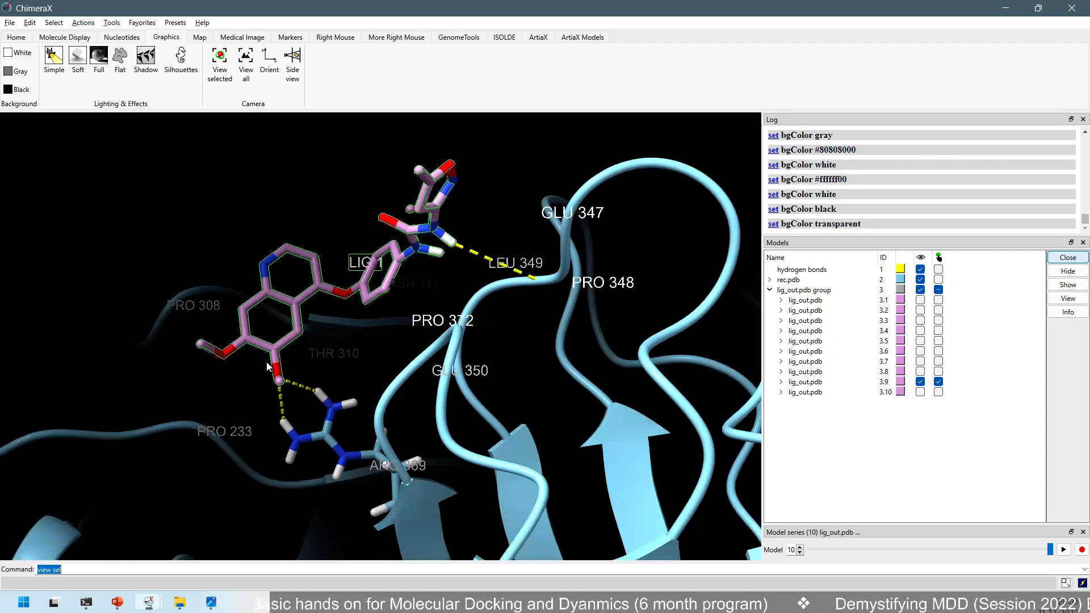
{"action": "type", "text": "rock"}
{"action": "key", "text": "Return"}
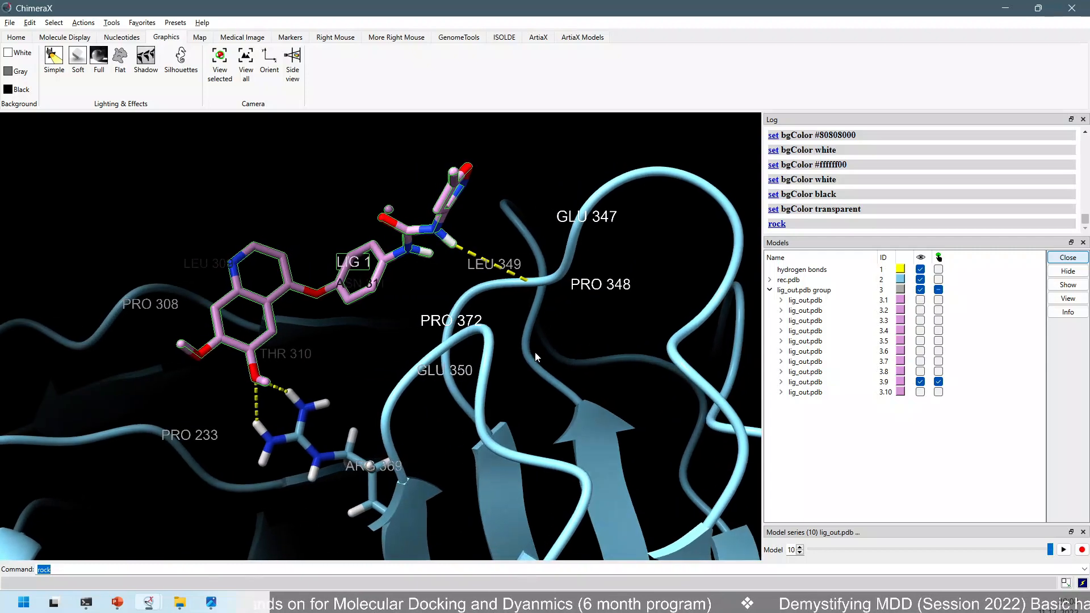
{"action": "type", "text": "stop"}
{"action": "key", "text": "Return"}
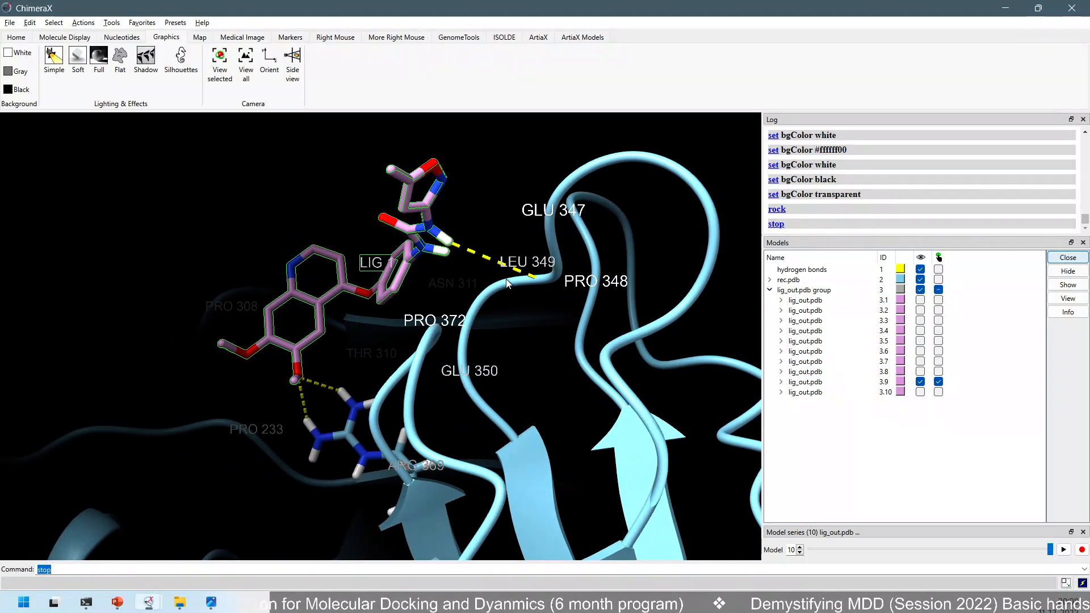
Step: Examine up close where the hydrogen bonds of ligand pose 3.9 meet the receptor backbone and the ARG 369 side chain
{"action": "scroll", "coordinate": [505, 278], "scroll_direction": "up", "scroll_amount": 3}
{"action": "left_click_drag", "start_coordinate": [505, 278], "coordinate": [653, 285]}
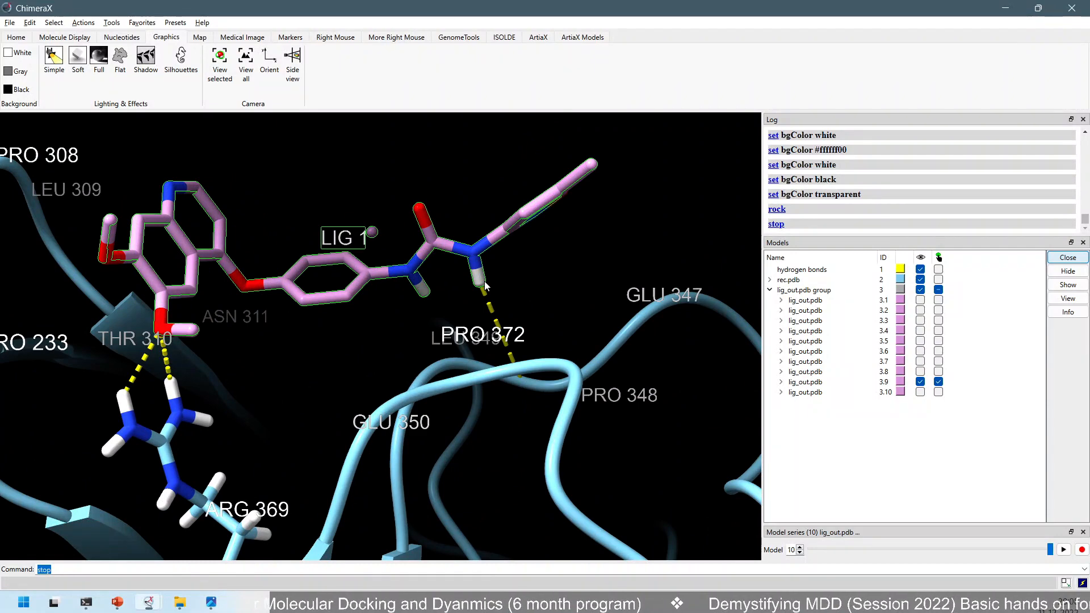
{"action": "scroll", "coordinate": [488, 286], "scroll_direction": "up", "scroll_amount": 5}
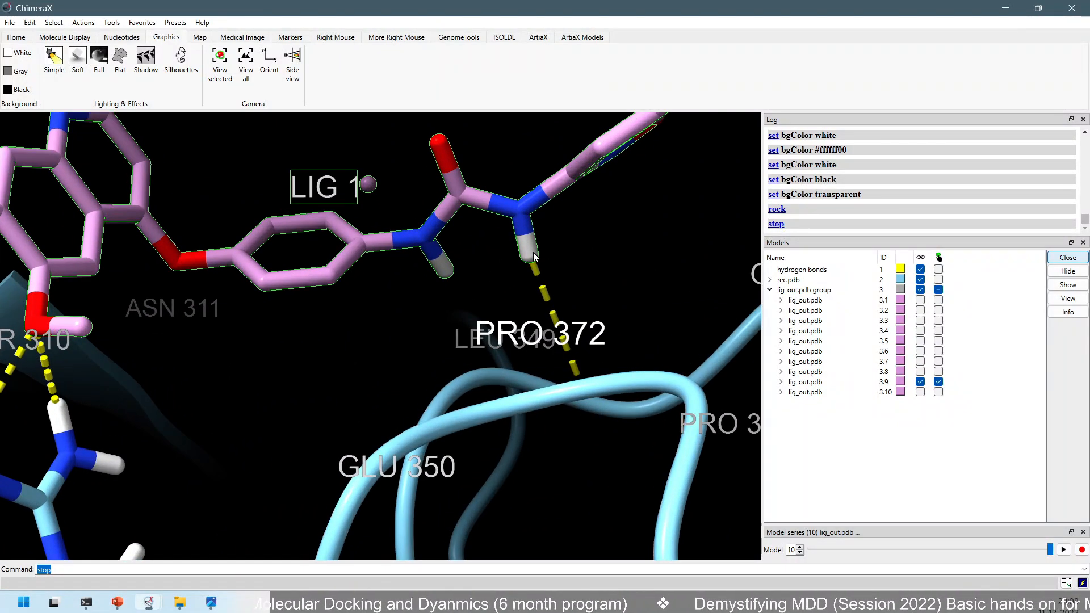
{"action": "left_click_drag", "start_coordinate": [602, 264], "coordinate": [531, 278]}
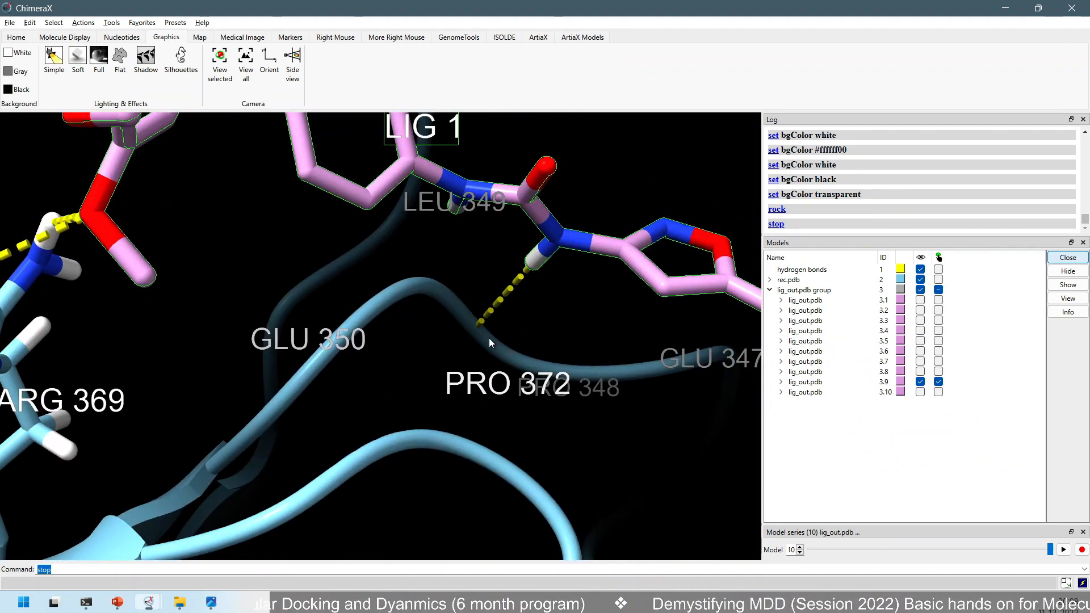
{"action": "left_click_drag", "start_coordinate": [460, 307], "coordinate": [578, 427]}
{"action": "left_click_drag", "start_coordinate": [590, 355], "coordinate": [564, 319]}
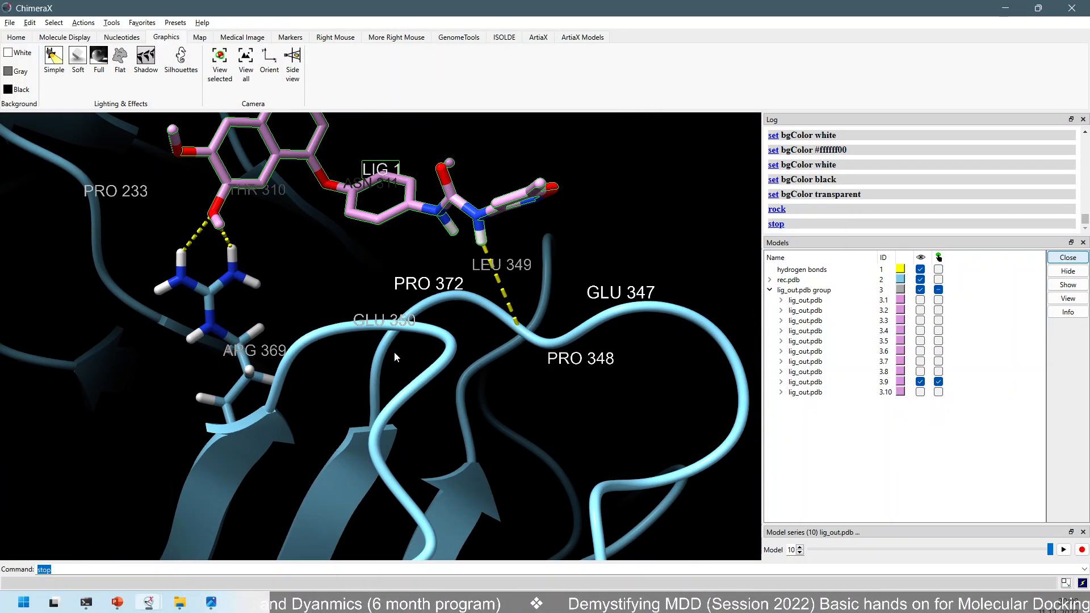
{"action": "scroll", "coordinate": [544, 295], "scroll_direction": "down", "scroll_amount": 2}
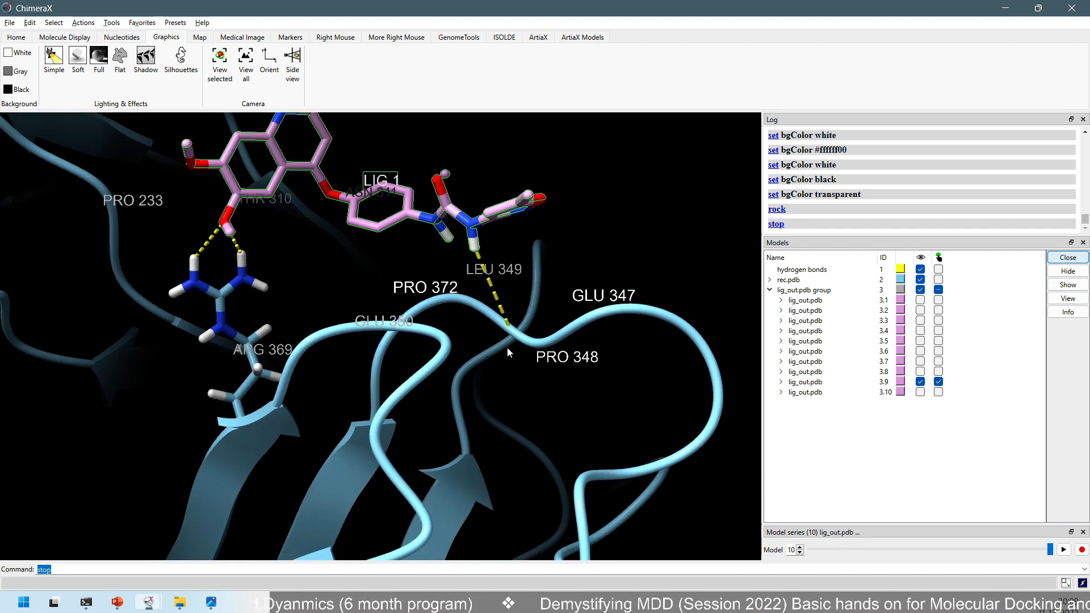
Step: Select the residues within 4 Å of pose 3.9 and invert that selection with the command sel ~sel
{"action": "left_click", "coordinate": [52, 22]}
{"action": "left_click", "coordinate": [83, 130]}
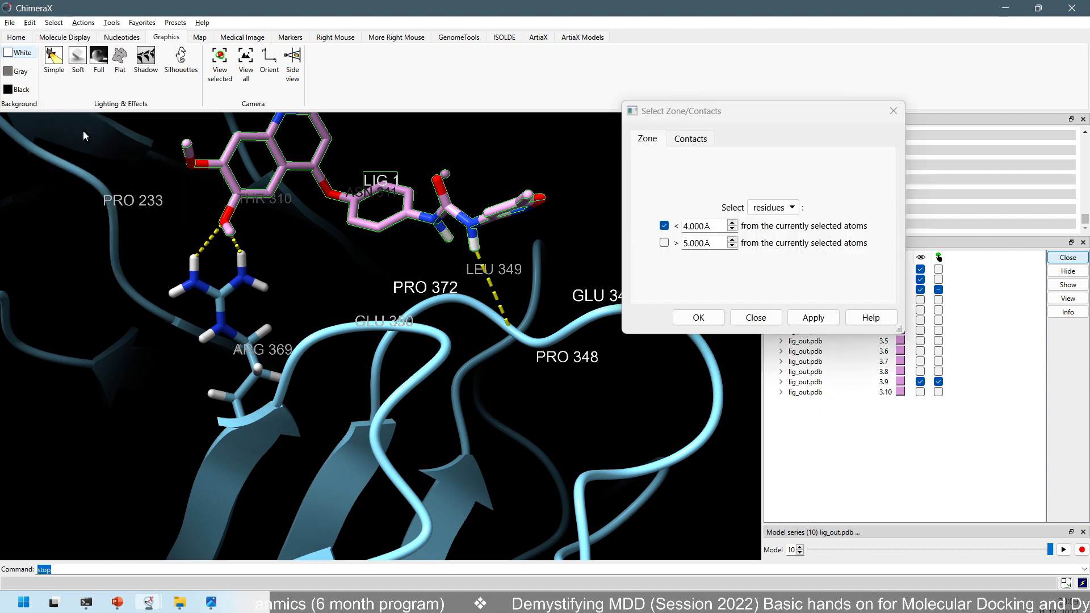
{"action": "left_click", "coordinate": [818, 318]}
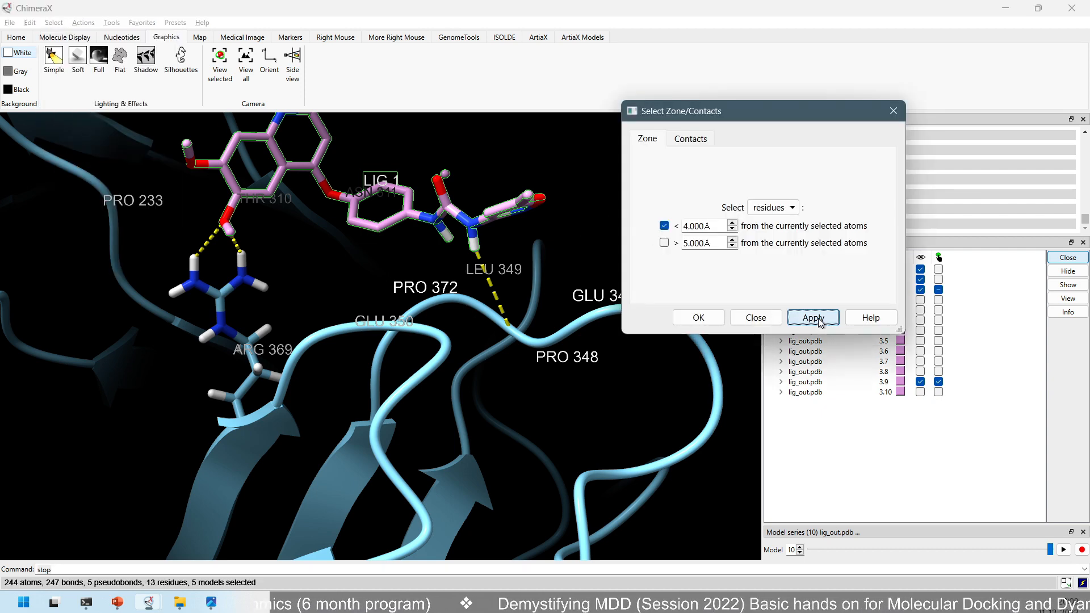
{"action": "left_click", "coordinate": [893, 111]}
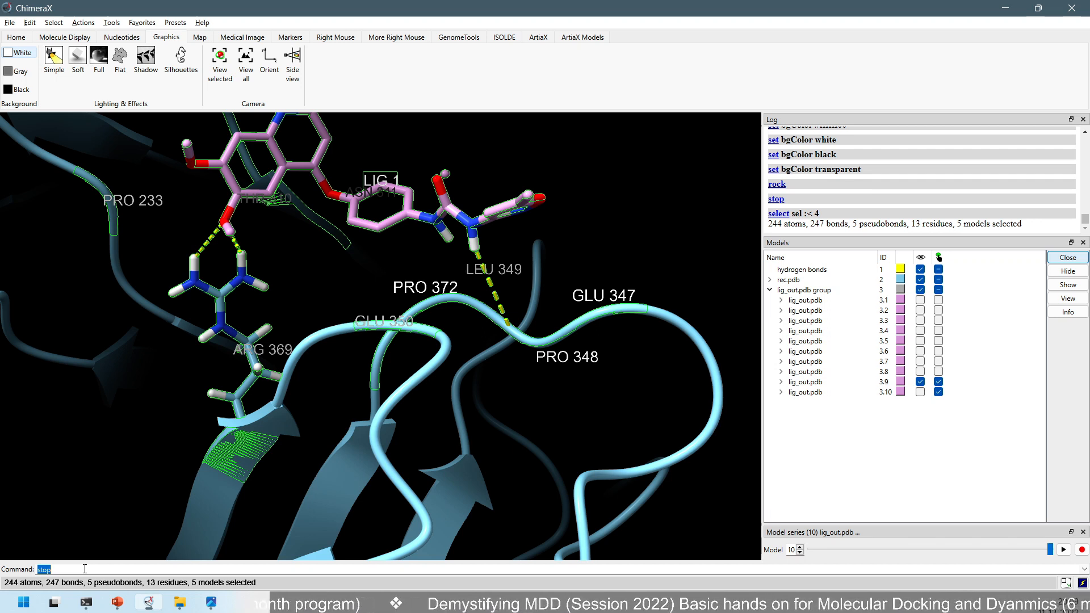
{"action": "type", "text": "sel ~sel"}
{"action": "key", "text": "Return"}
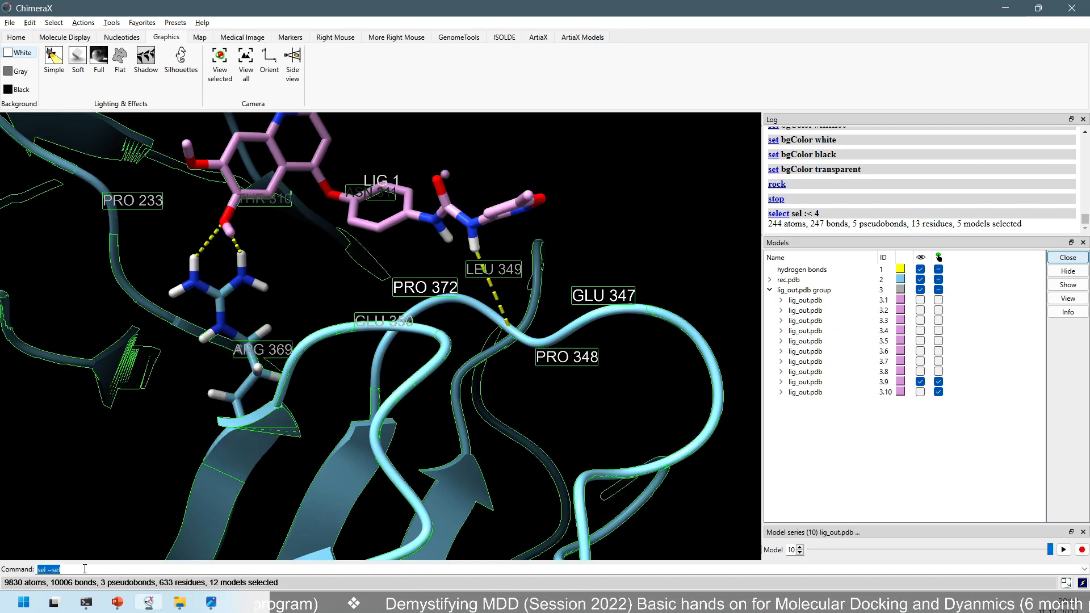
{"action": "left_click", "coordinate": [53, 22]}
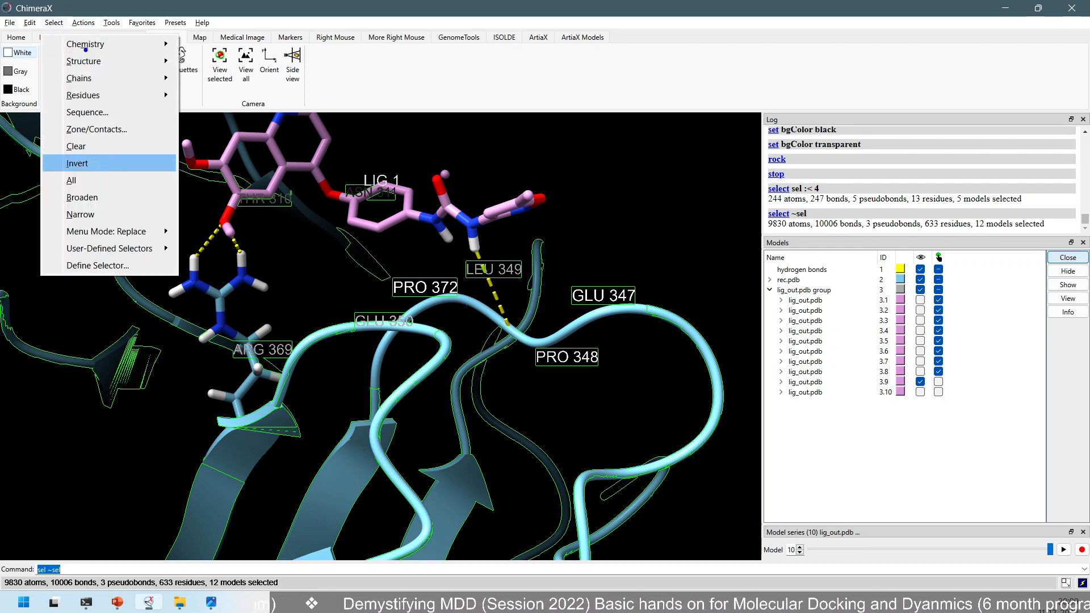
{"action": "left_click_drag", "start_coordinate": [57, 31], "coordinate": [112, 52], "text": "ctrl+shift"}
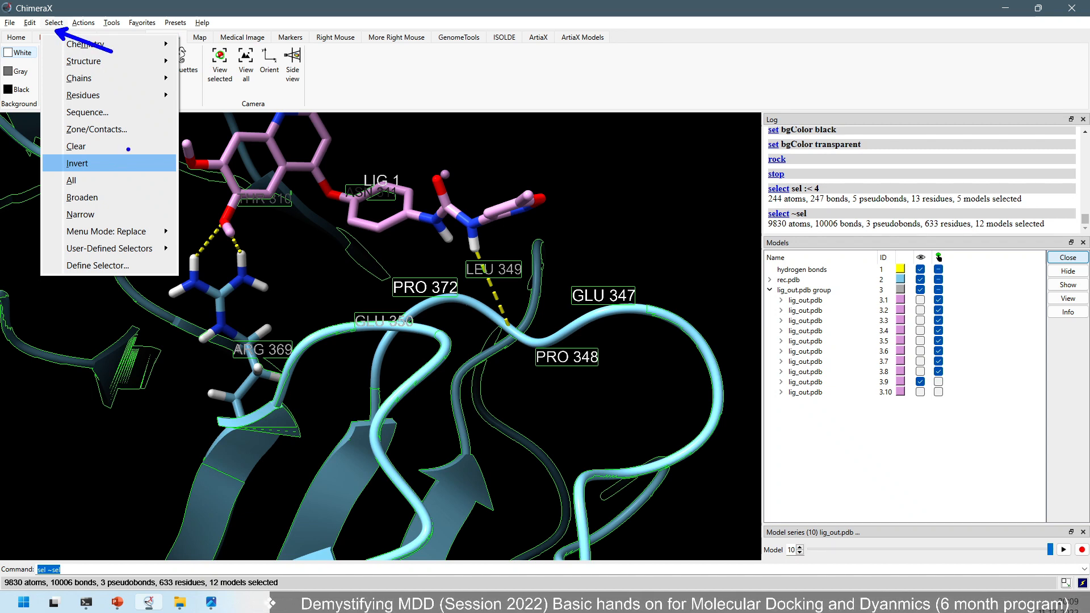
{"action": "left_click_drag", "start_coordinate": [105, 164], "coordinate": [146, 179], "text": "ctrl+shift"}
{"action": "key", "text": "Escape"}
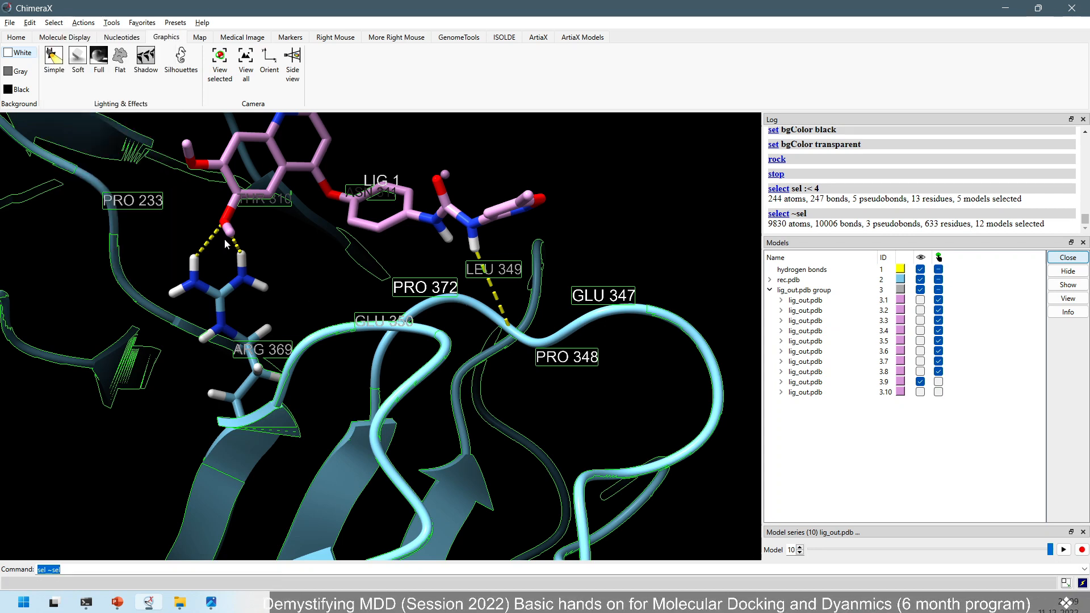
Step: Hide the atoms, cartoons and surfaces of the inverted selection in the receptor, leaving only the residues near pose 3.9
{"action": "left_click", "coordinate": [65, 37]}
{"action": "left_click", "coordinate": [21, 85]}
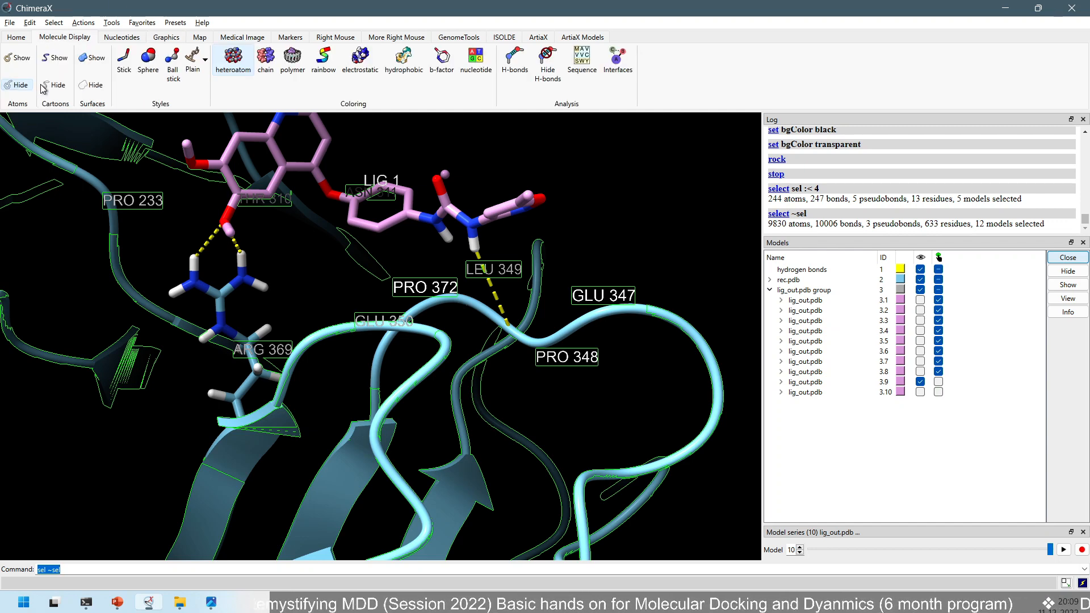
{"action": "left_click", "coordinate": [55, 85]}
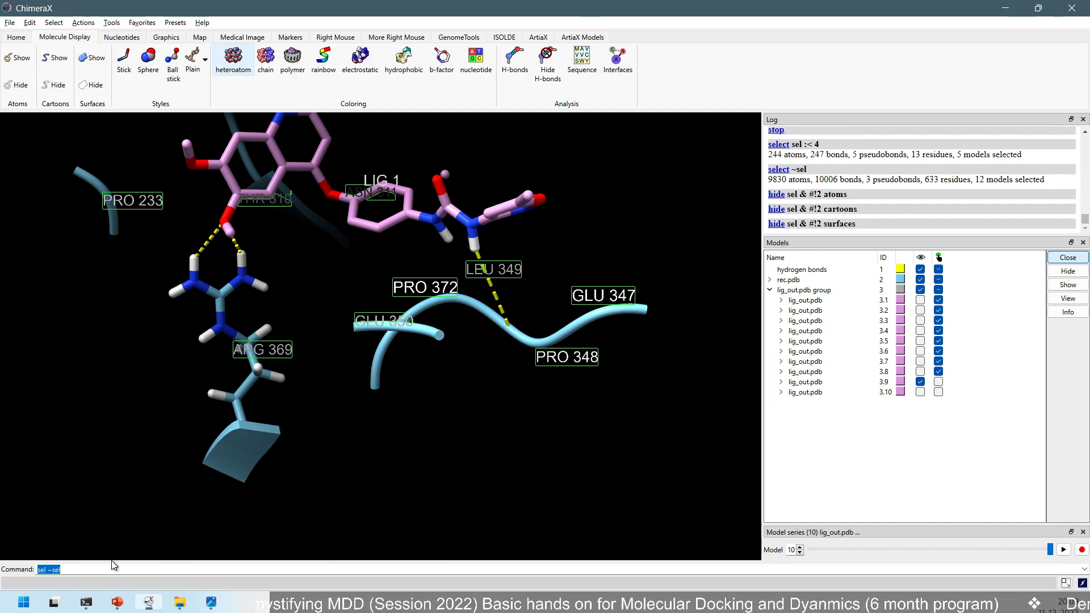
{"action": "left_click_drag", "start_coordinate": [865, 227], "coordinate": [766, 194]}
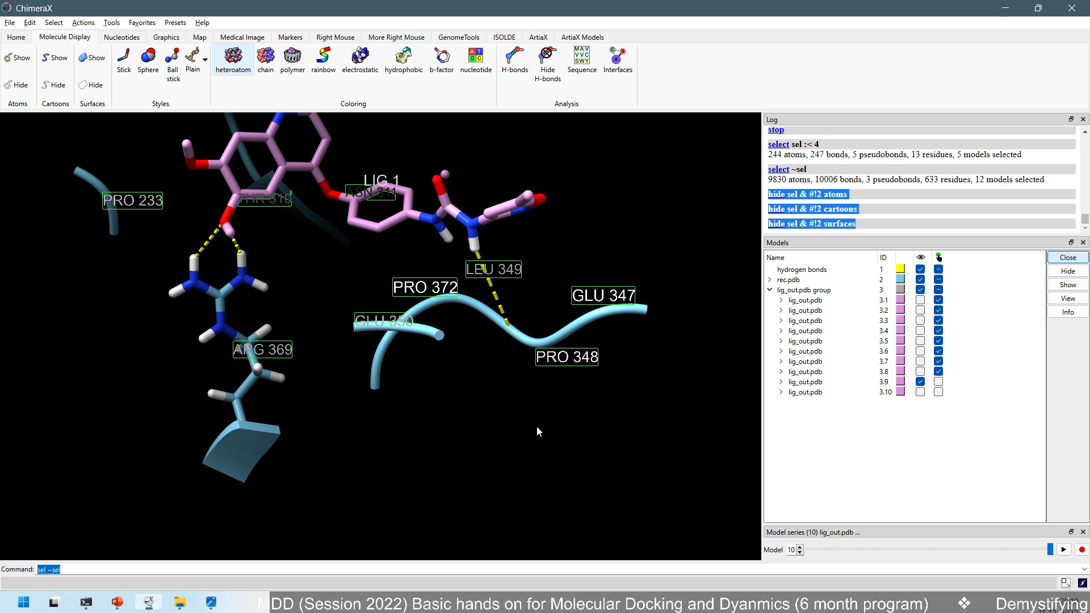
{"action": "scroll", "coordinate": [400, 381], "scroll_direction": "up", "scroll_amount": 2}
{"action": "scroll", "coordinate": [325, 357], "scroll_direction": "down", "scroll_amount": 2}
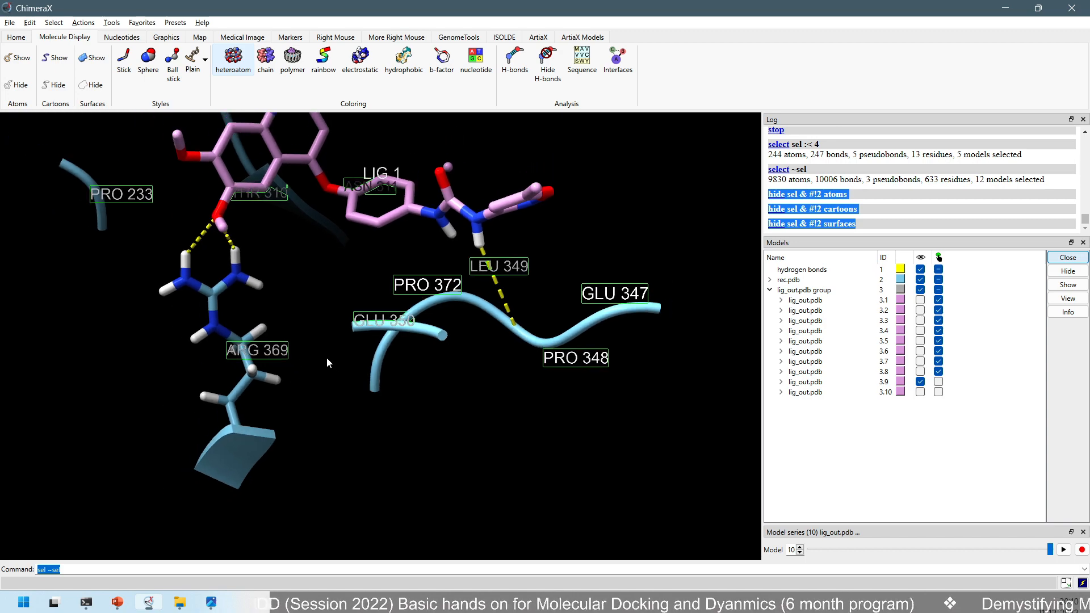
{"action": "mouse_move", "coordinate": [411, 388]}
{"action": "left_mouse_down"}
{"action": "mouse_move", "coordinate": [399, 326]}
{"action": "mouse_move", "coordinate": [463, 355]}
{"action": "mouse_move", "coordinate": [444, 372]}
{"action": "mouse_move", "coordinate": [421, 313]}
{"action": "mouse_move", "coordinate": [427, 385]}
{"action": "left_mouse_up"}
{"action": "scroll", "coordinate": [465, 371], "scroll_direction": "up", "scroll_amount": 1}
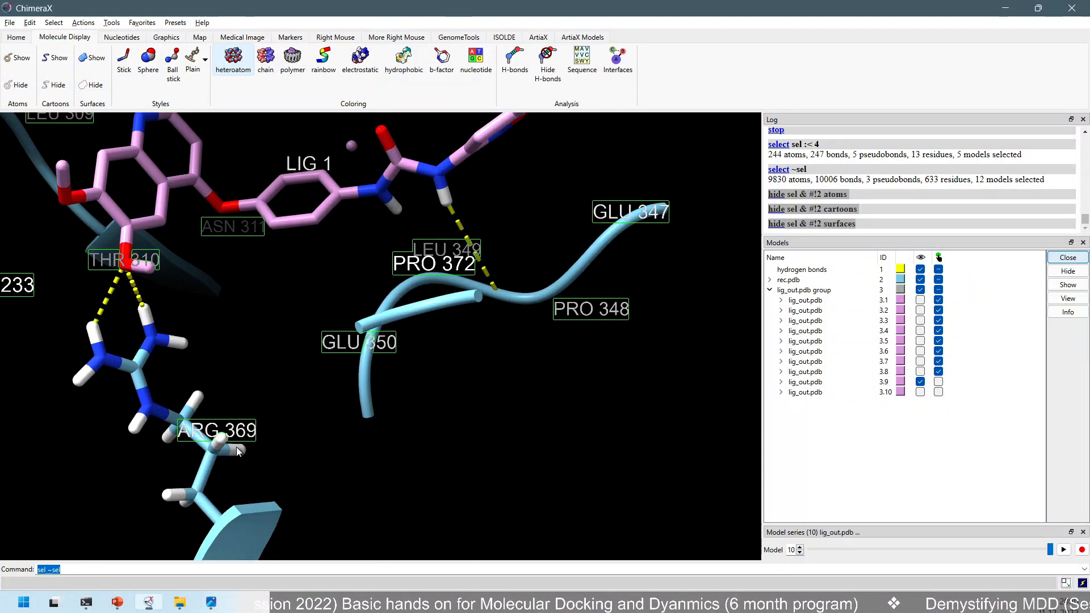
Step: Clear the current selection with the command ~sel and show the atoms of residue PRO 348
{"action": "type", "text": "~sel"}
{"action": "key", "text": "Return"}
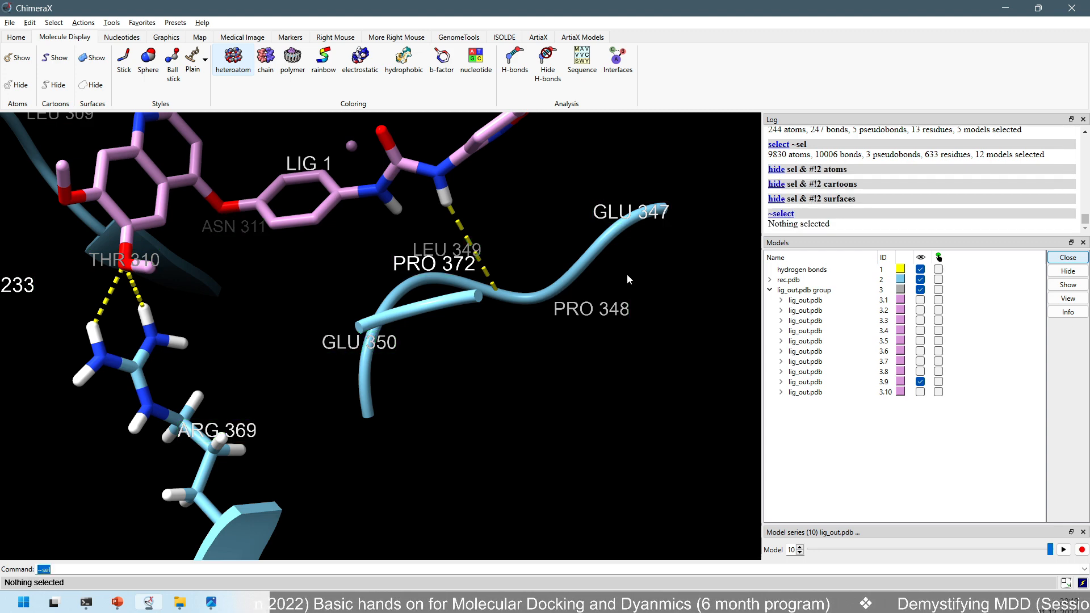
{"action": "left_click_drag", "start_coordinate": [585, 317], "coordinate": [431, 330]}
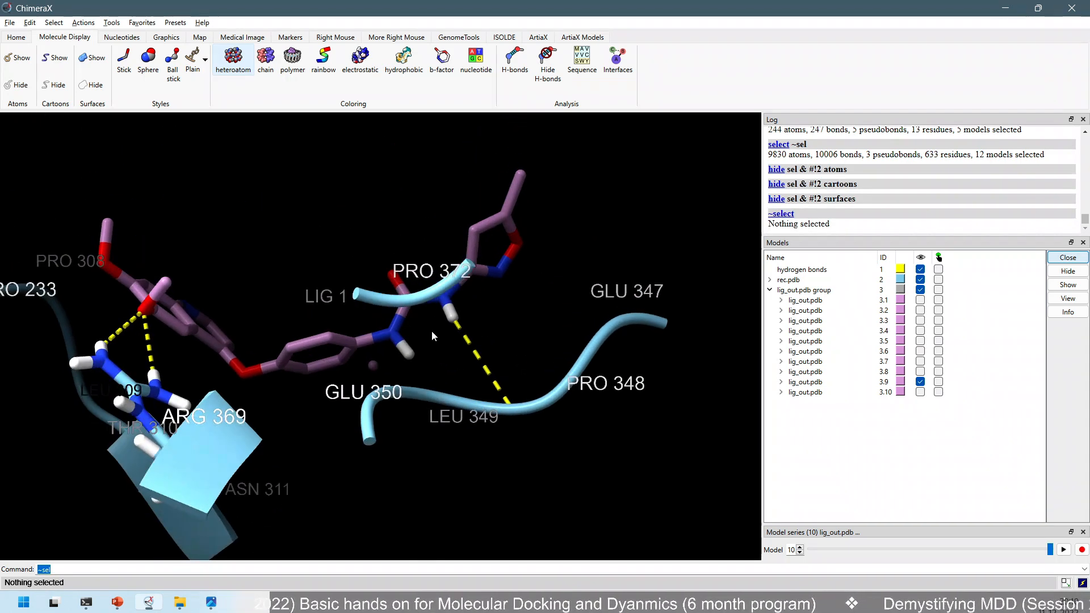
{"action": "left_click_drag", "start_coordinate": [532, 386], "coordinate": [502, 314]}
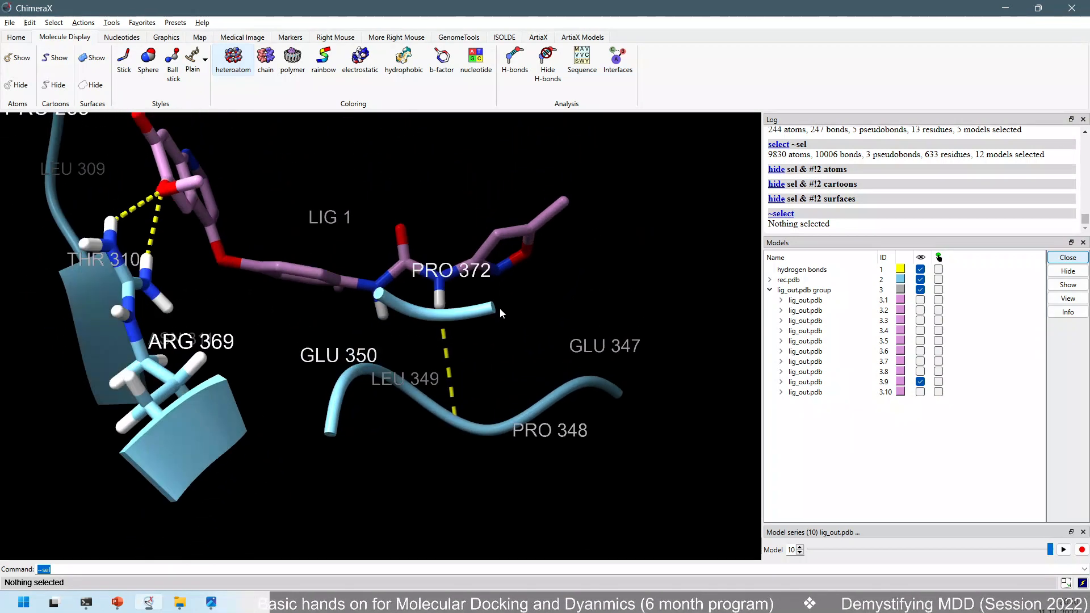
{"action": "left_click", "coordinate": [471, 427], "text": "ctrl"}
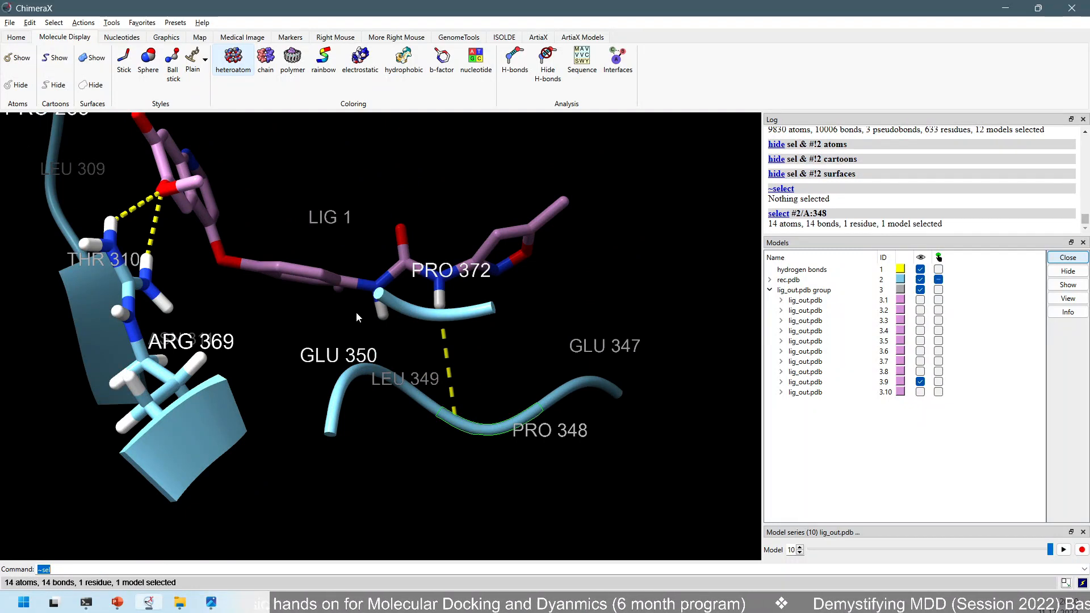
{"action": "left_click", "coordinate": [16, 59]}
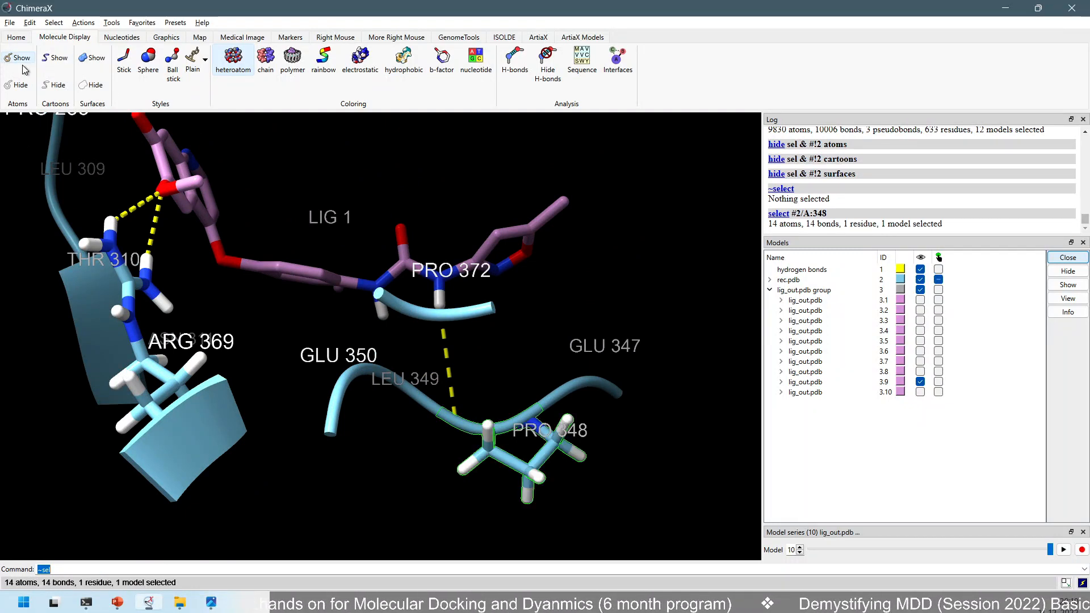
Step: Examine from several angles where the ligand's NH hydrogen bond reaches residue PRO 348
{"action": "left_click_drag", "start_coordinate": [478, 443], "coordinate": [535, 367]}
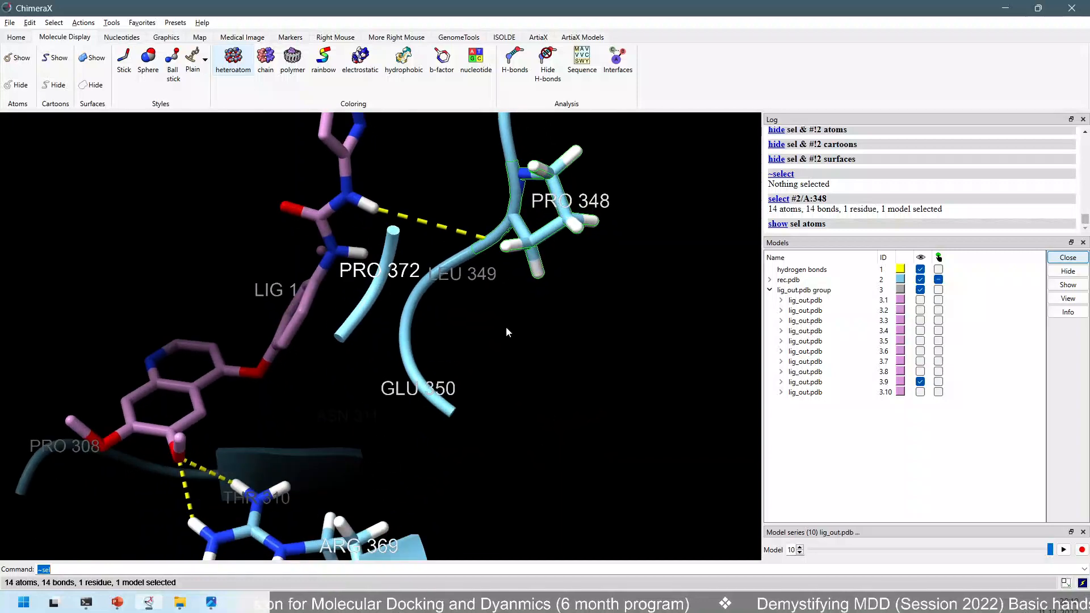
{"action": "left_click_drag", "start_coordinate": [443, 232], "coordinate": [459, 166]}
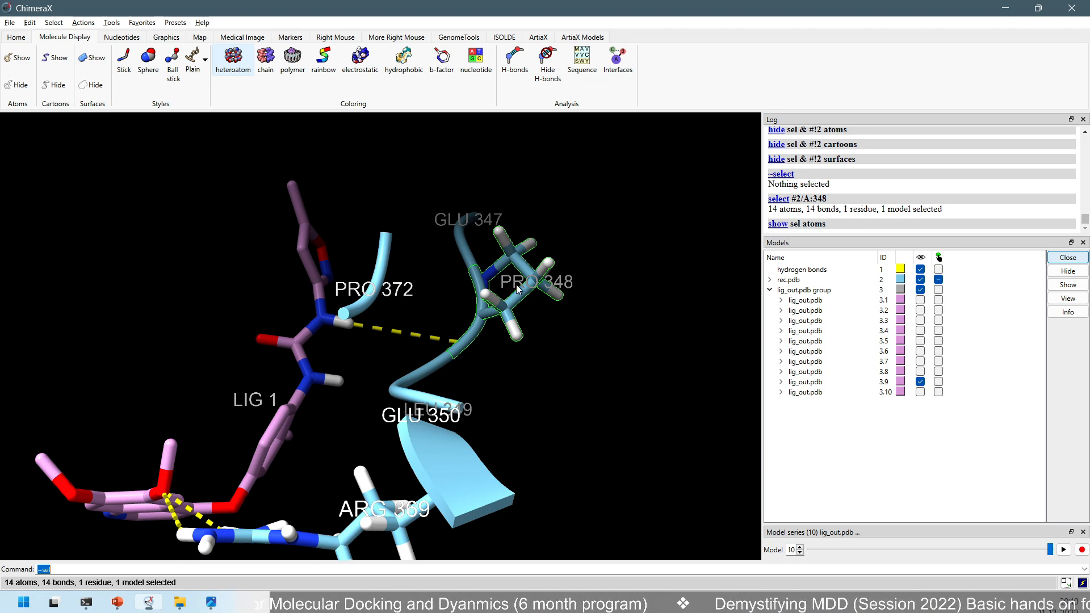
{"action": "left_click_drag", "start_coordinate": [518, 290], "coordinate": [490, 345]}
{"action": "left_click_drag", "start_coordinate": [444, 374], "coordinate": [441, 360]}
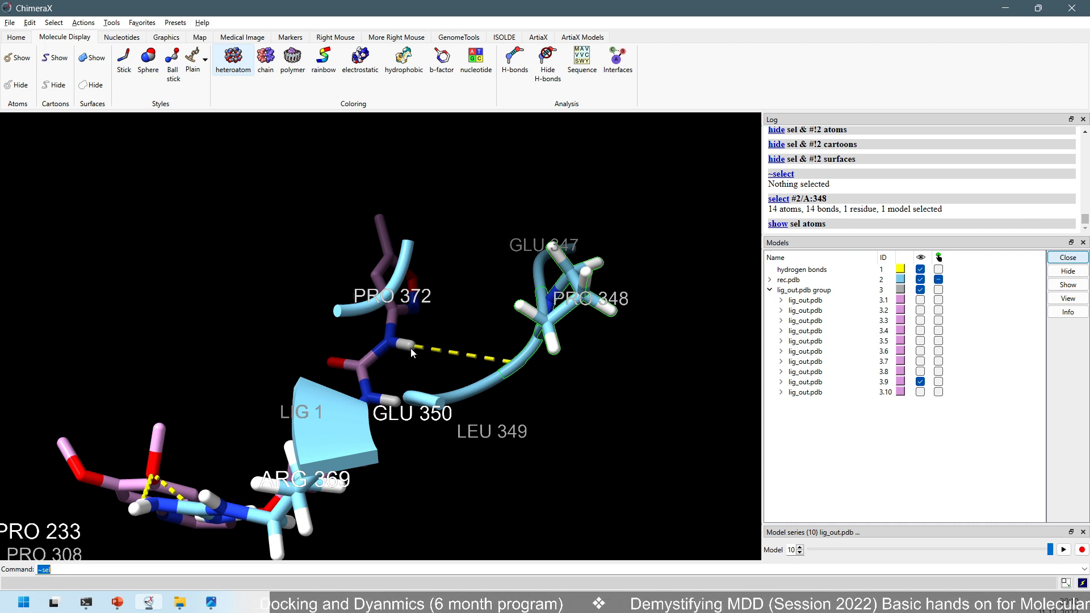
{"action": "left_click_drag", "start_coordinate": [467, 339], "coordinate": [486, 434]}
{"action": "left_click_drag", "start_coordinate": [475, 262], "coordinate": [435, 366]}
{"action": "scroll", "coordinate": [435, 367], "scroll_direction": "up", "scroll_amount": 3}
{"action": "left_click_drag", "start_coordinate": [450, 358], "coordinate": [466, 414]}
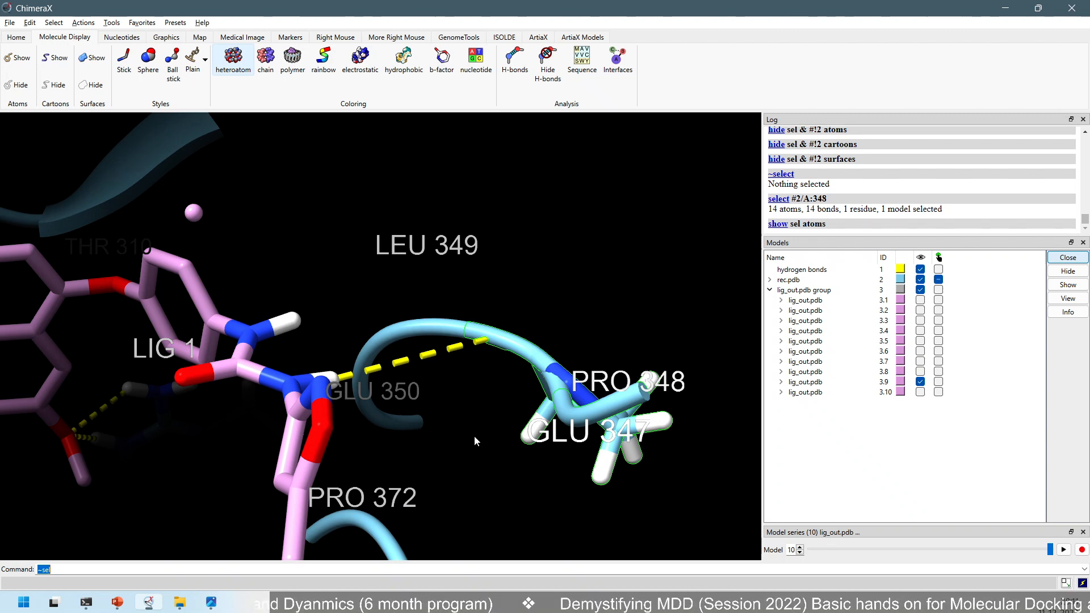
{"action": "left_click_drag", "start_coordinate": [467, 419], "coordinate": [464, 431]}
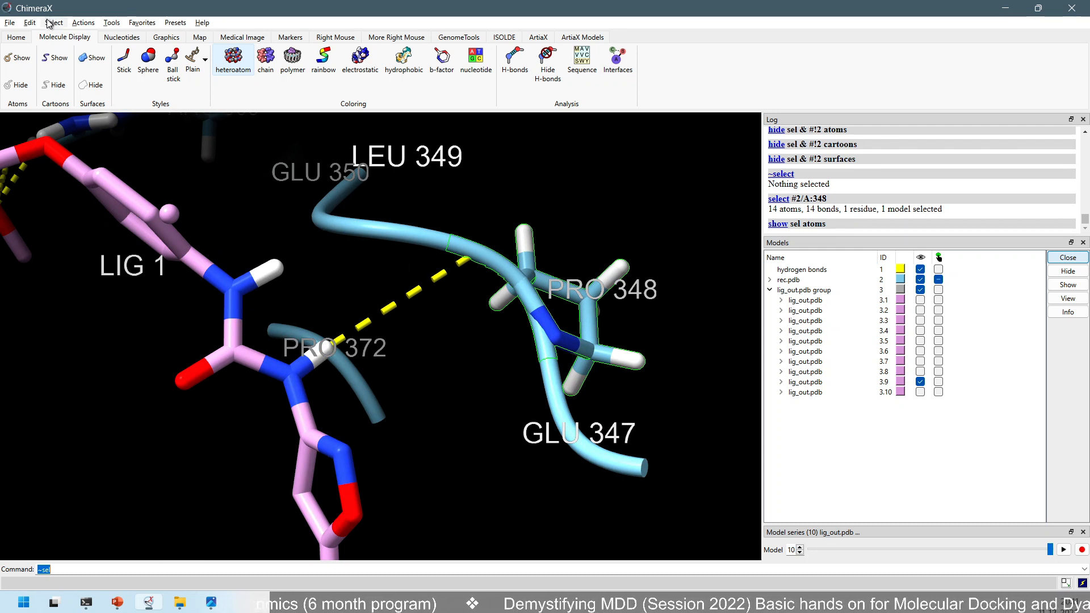
Step: Hide the cartoon of PRO 348 and inspect up close the hydrogen bond between its oxygen and the ligand's NH group
{"action": "left_click", "coordinate": [55, 84]}
{"action": "left_click_drag", "start_coordinate": [401, 360], "coordinate": [413, 333]}
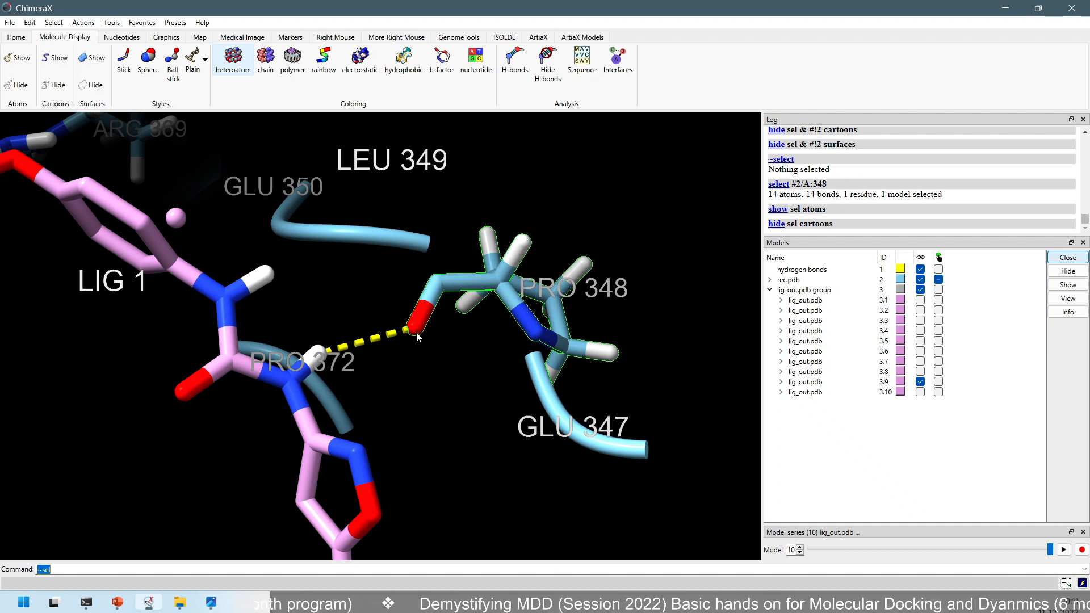
{"action": "scroll", "coordinate": [417, 333], "scroll_direction": "up", "scroll_amount": 5}
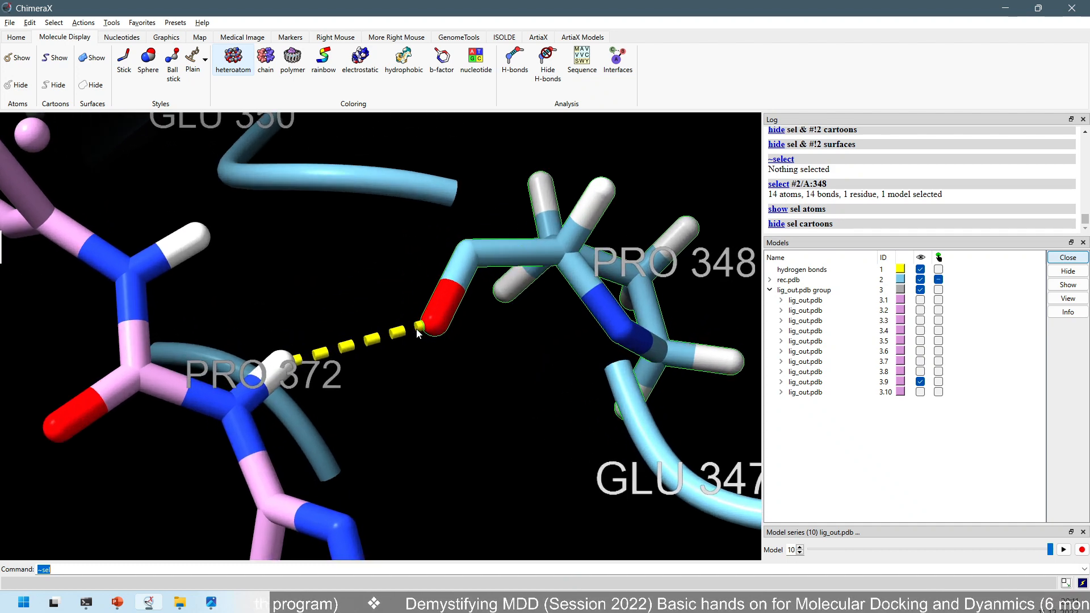
{"action": "mouse_move", "coordinate": [452, 311]}
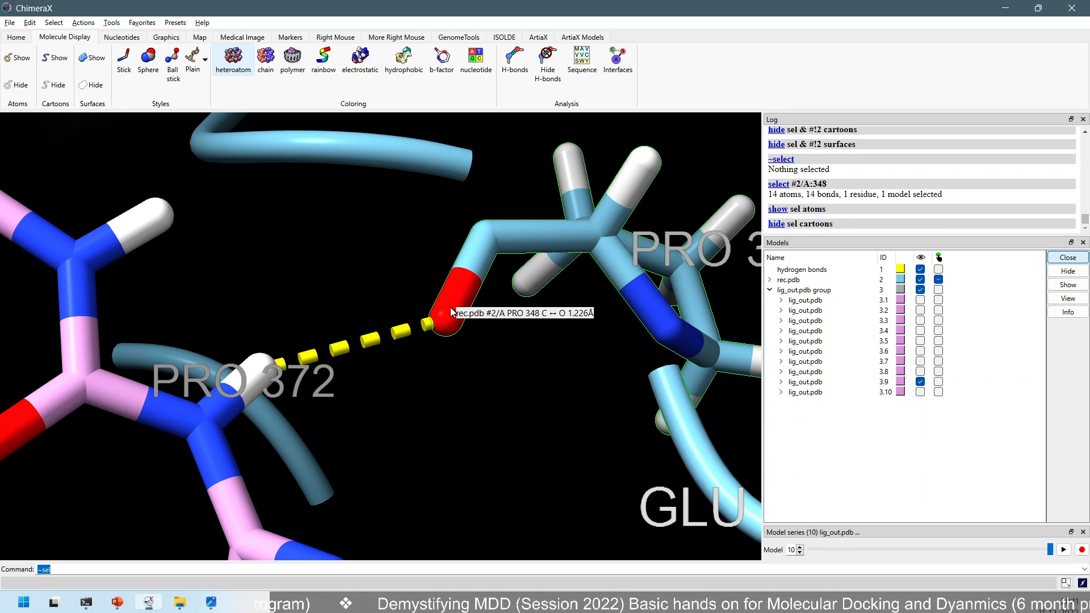
{"action": "scroll", "coordinate": [451, 307], "scroll_direction": "up", "scroll_amount": 4}
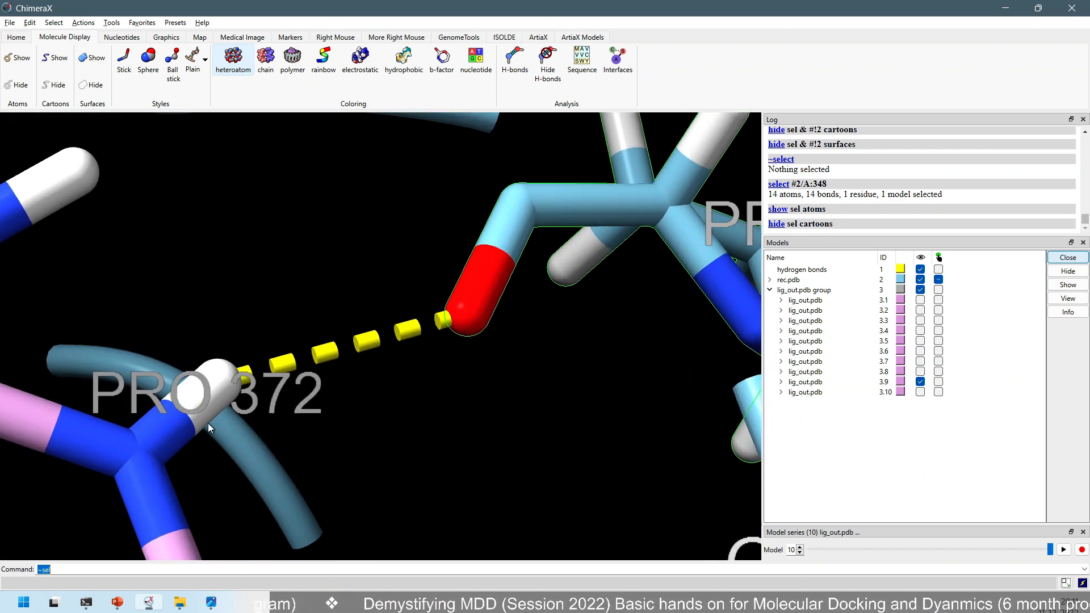
{"action": "left_click_drag", "start_coordinate": [218, 386], "coordinate": [213, 422]}
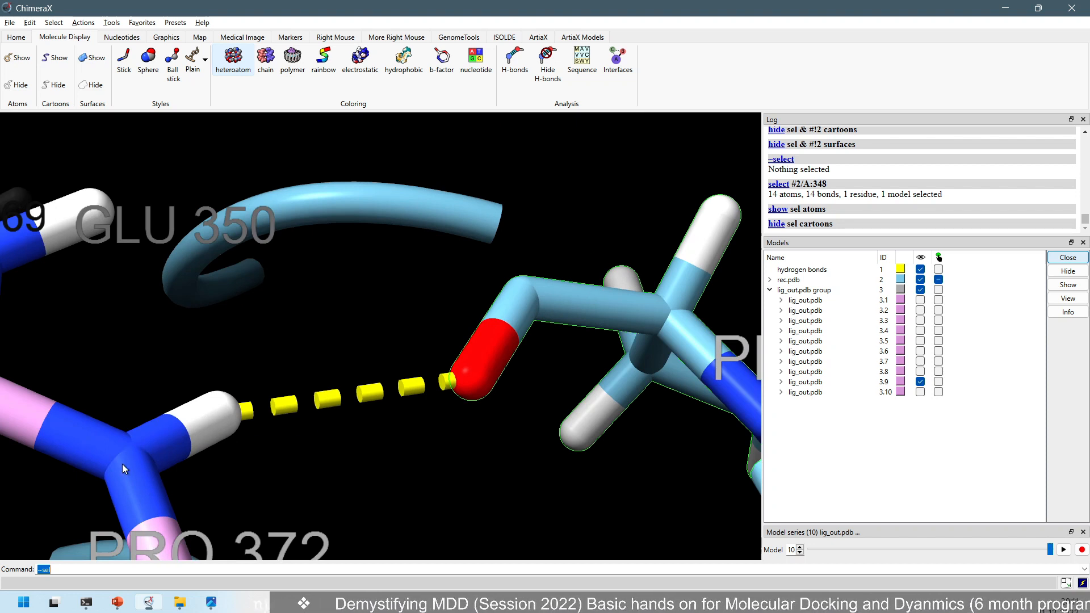
{"action": "mouse_move", "coordinate": [123, 465]}
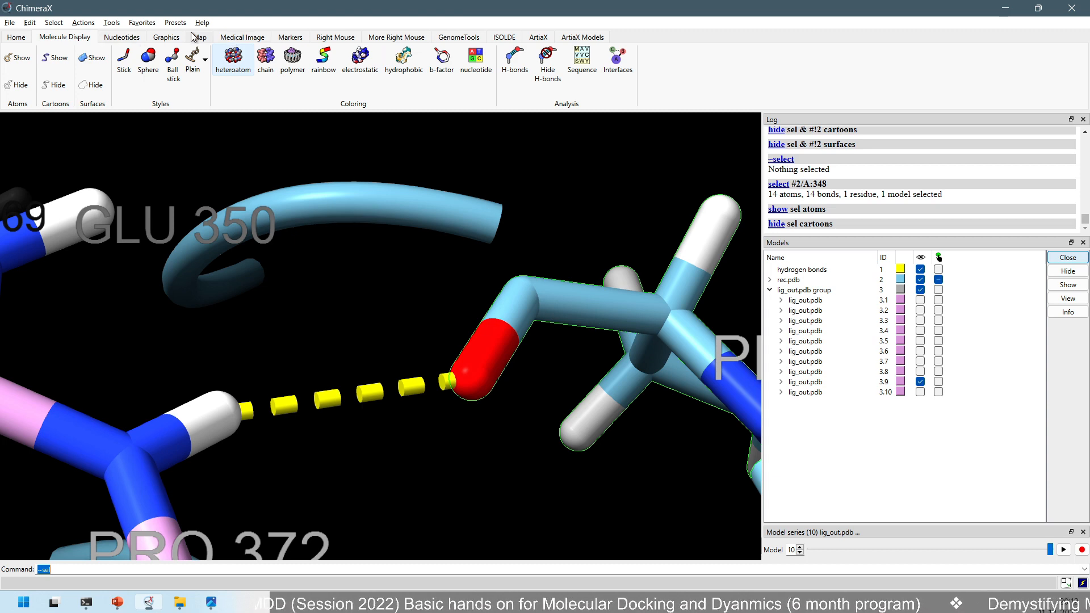
{"action": "left_click", "coordinate": [500, 38]}
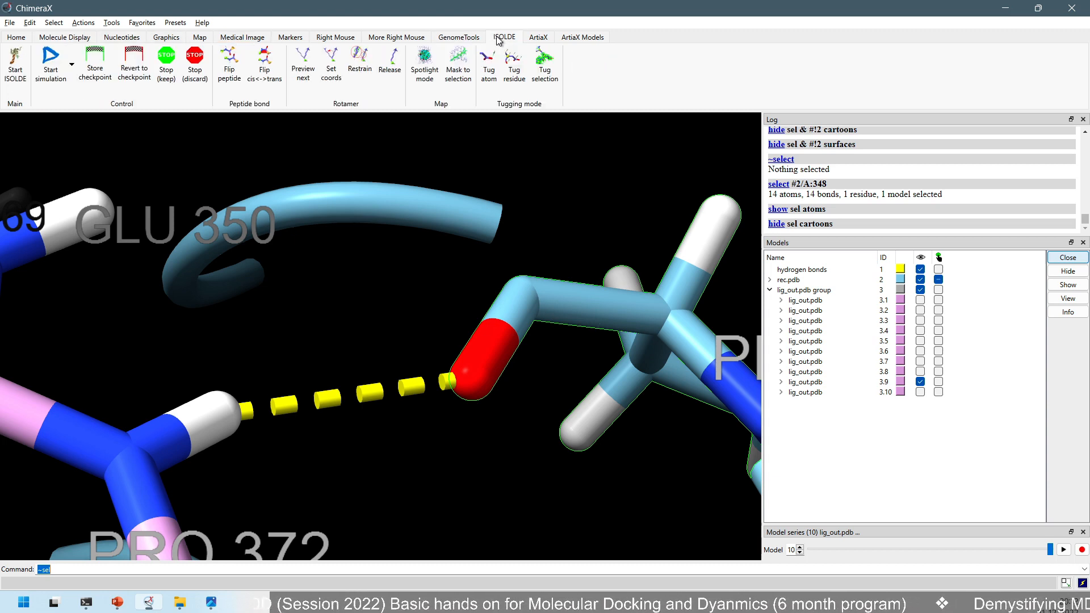
{"action": "left_click", "coordinate": [537, 38]}
{"action": "left_click", "coordinate": [284, 38]}
{"action": "left_click", "coordinate": [238, 39]}
{"action": "left_click", "coordinate": [303, 38]}
{"action": "left_click", "coordinate": [331, 39]}
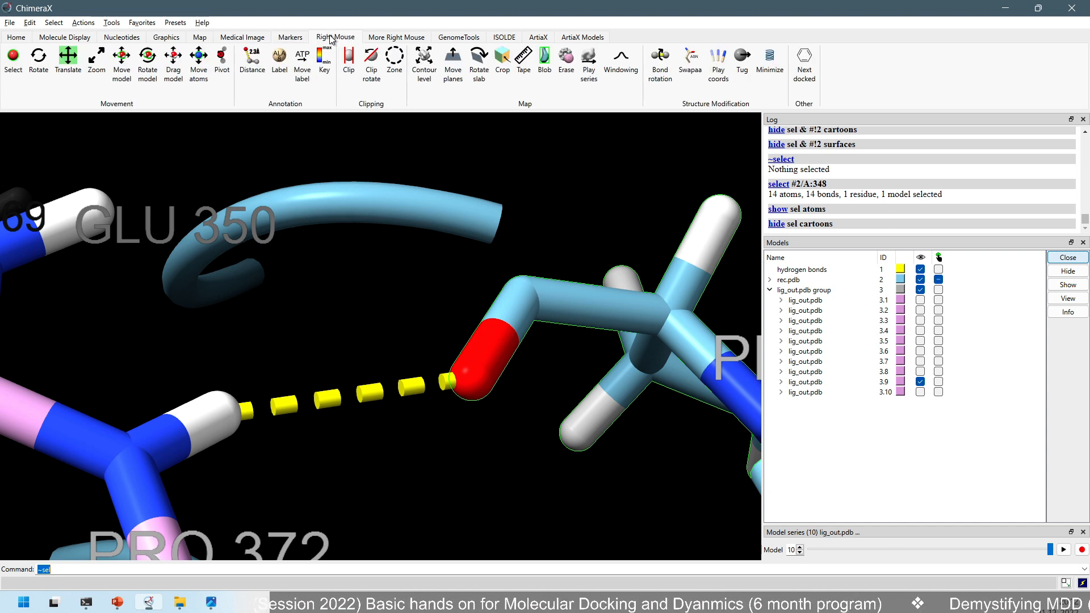
{"action": "left_click", "coordinate": [290, 38]}
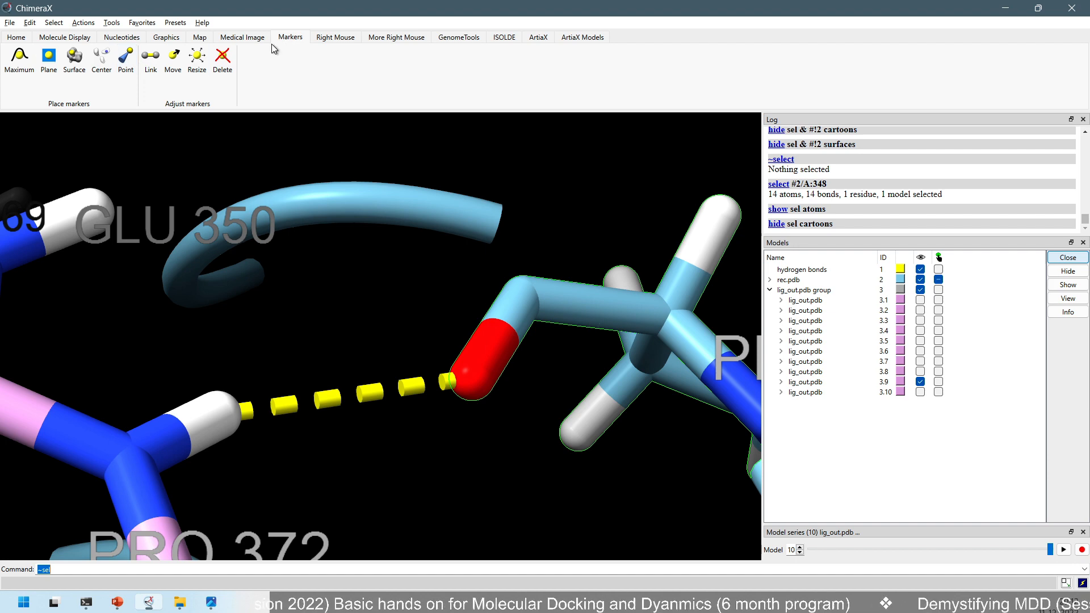
{"action": "left_click", "coordinate": [250, 38]}
{"action": "left_click", "coordinate": [201, 39]}
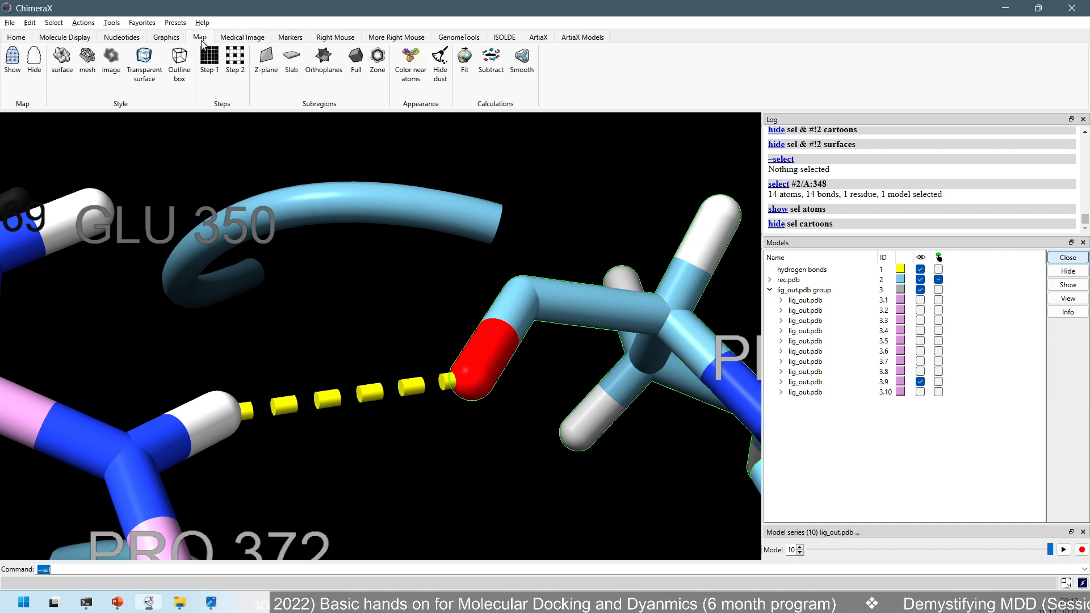
Step: Tape-measure the hydrogen bond from the ligand's NH hydrogen to the PRO 348 oxygen, and measure it again from a rotated view
{"action": "left_click", "coordinate": [239, 39]}
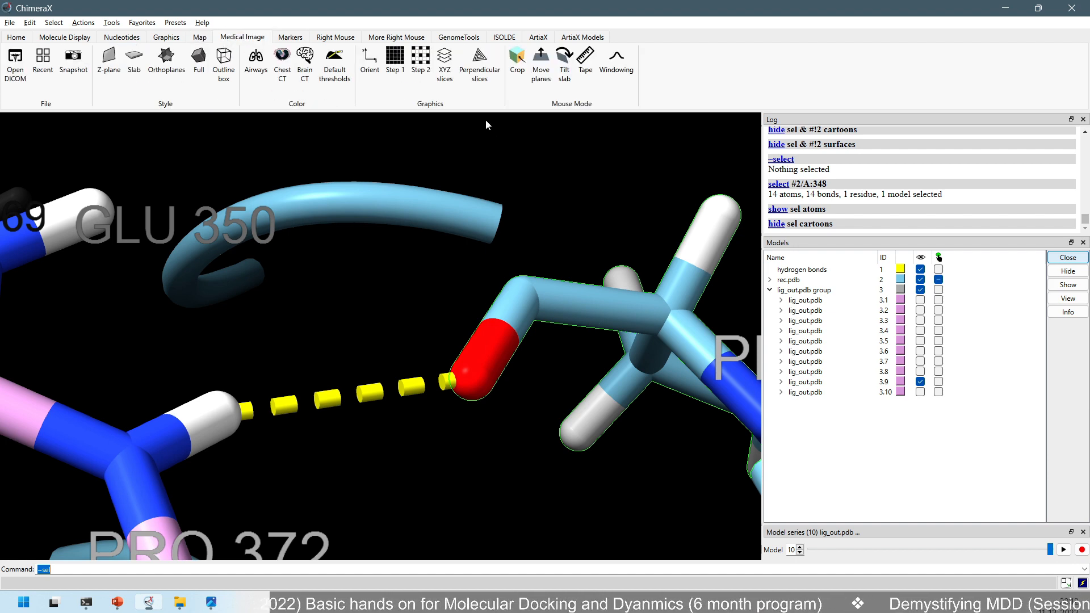
{"action": "left_click", "coordinate": [593, 63]}
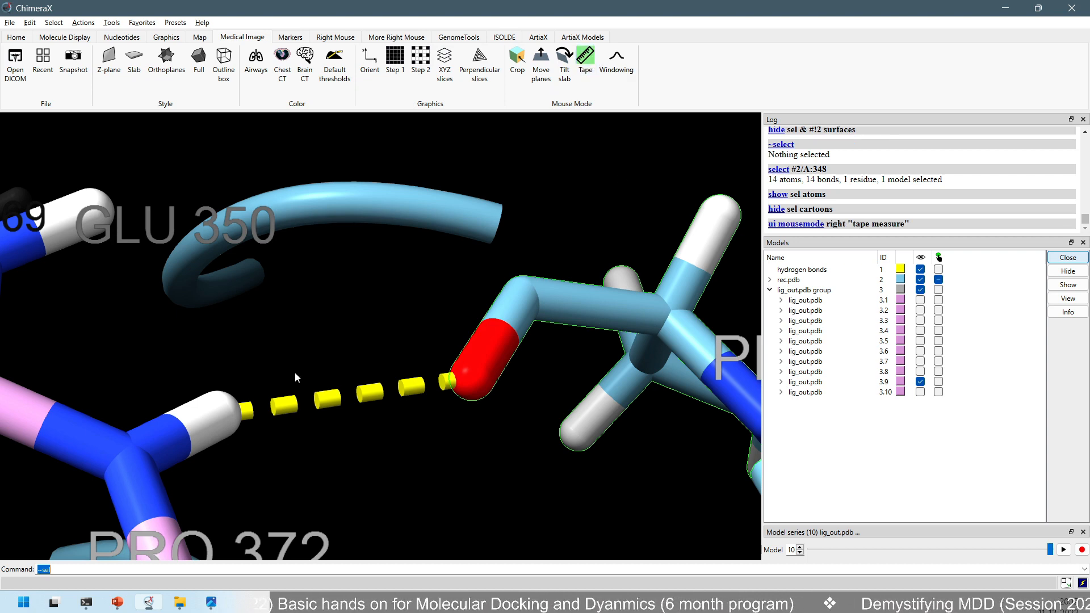
{"action": "mouse_move", "coordinate": [240, 390]}
{"action": "left_mouse_down"}
{"action": "mouse_move", "coordinate": [276, 388]}
{"action": "mouse_move", "coordinate": [238, 387]}
{"action": "left_mouse_up"}
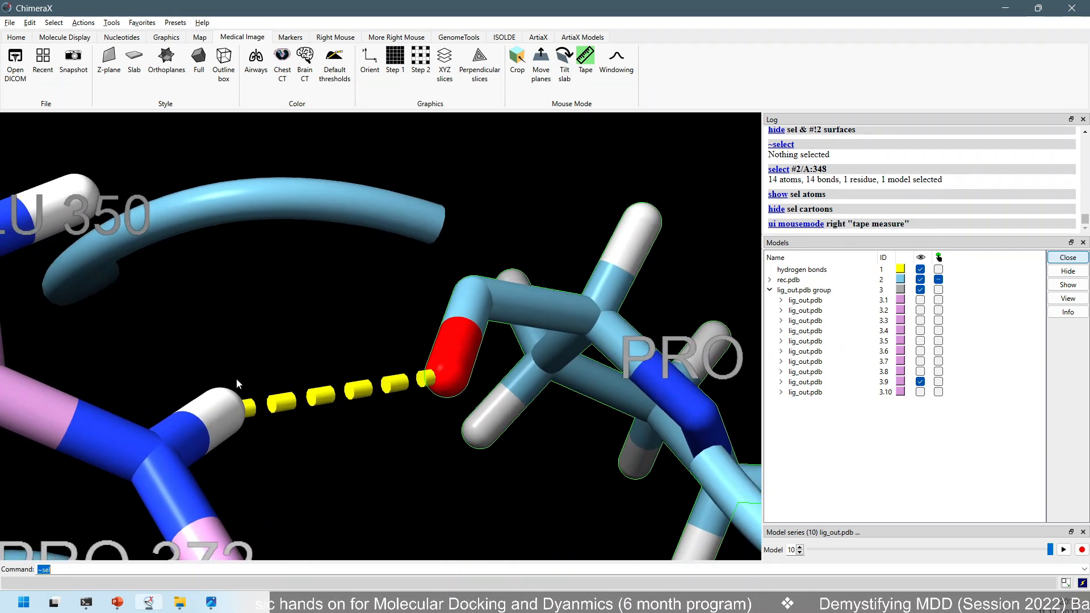
{"action": "right_click_drag", "start_coordinate": [227, 404], "coordinate": [441, 356]}
{"action": "left_click_drag", "start_coordinate": [318, 360], "coordinate": [332, 424]}
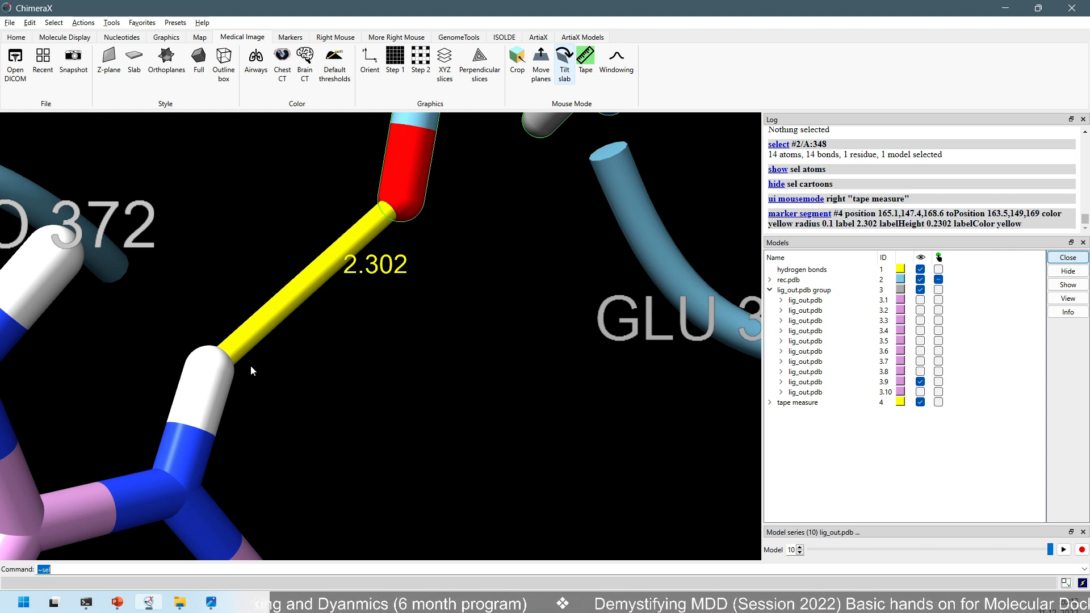
{"action": "mouse_move", "coordinate": [224, 374]}
{"action": "right_mouse_down"}
{"action": "mouse_move", "coordinate": [529, 251]}
{"action": "mouse_move", "coordinate": [605, 181]}
{"action": "mouse_move", "coordinate": [414, 231]}
{"action": "mouse_move", "coordinate": [389, 212]}
{"action": "right_mouse_up"}
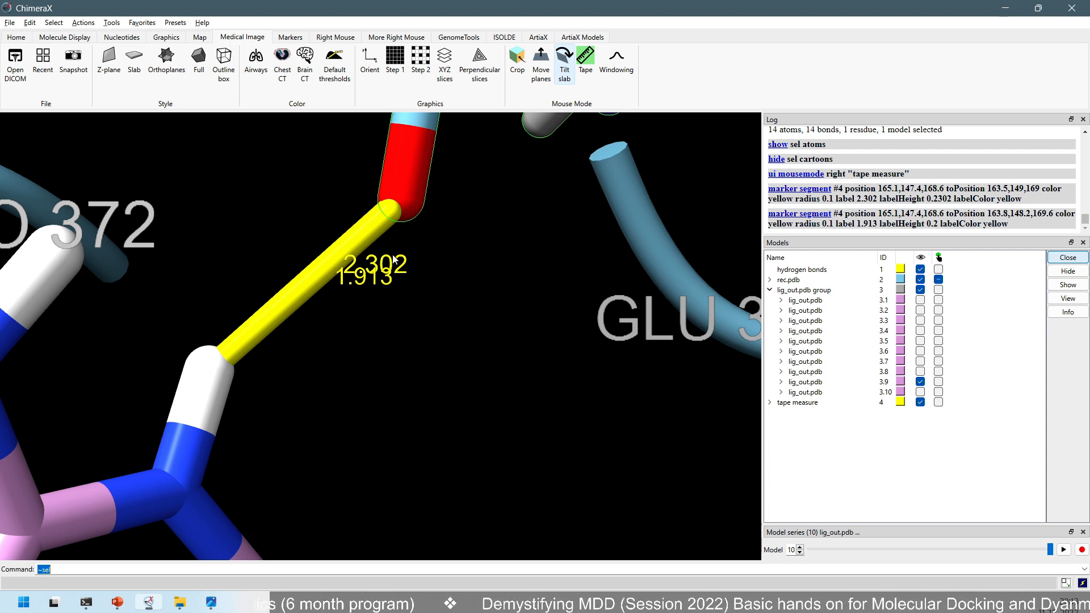
Step: Compare the two tape measurements between the ligand and PRO 348 from different angles, and check the ARG 369 hydrogen bonds
{"action": "scroll", "coordinate": [359, 295], "scroll_direction": "down", "scroll_amount": 5}
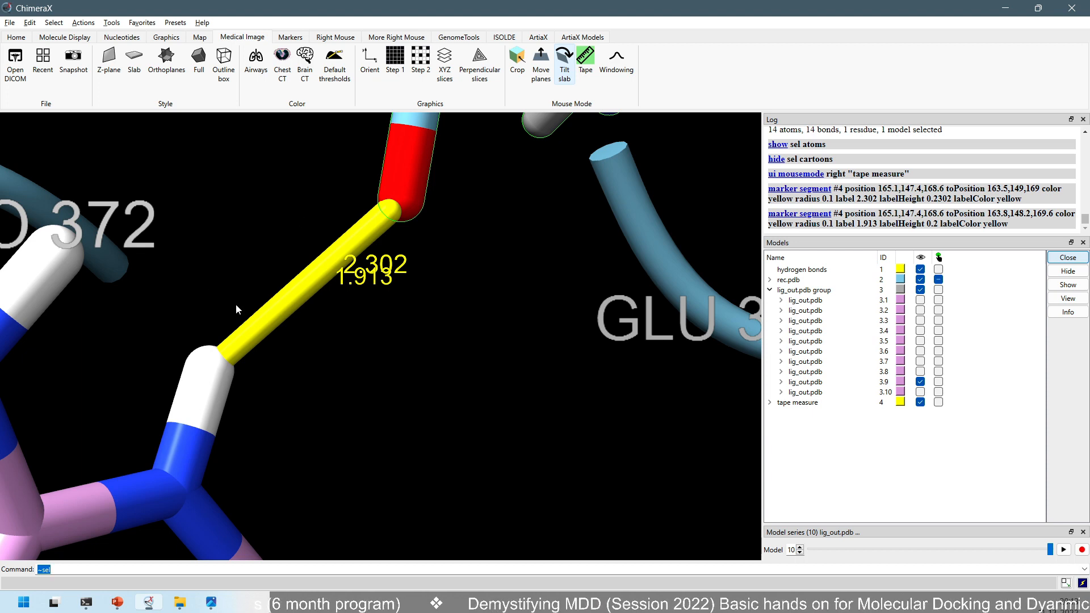
{"action": "scroll", "coordinate": [340, 298], "scroll_direction": "down", "scroll_amount": 1}
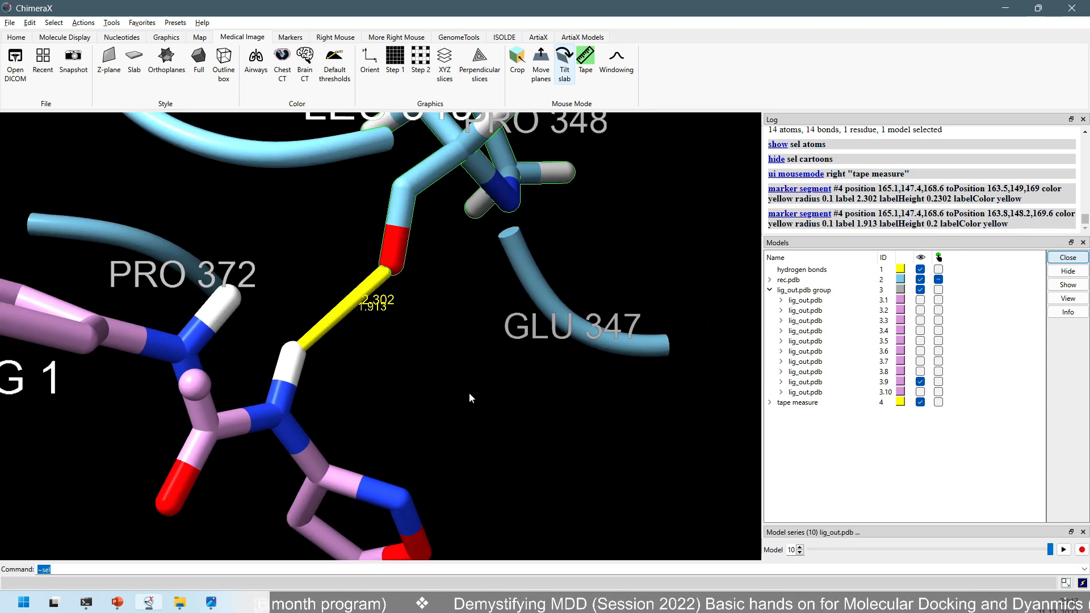
{"action": "scroll", "coordinate": [376, 328], "scroll_direction": "up", "scroll_amount": 3}
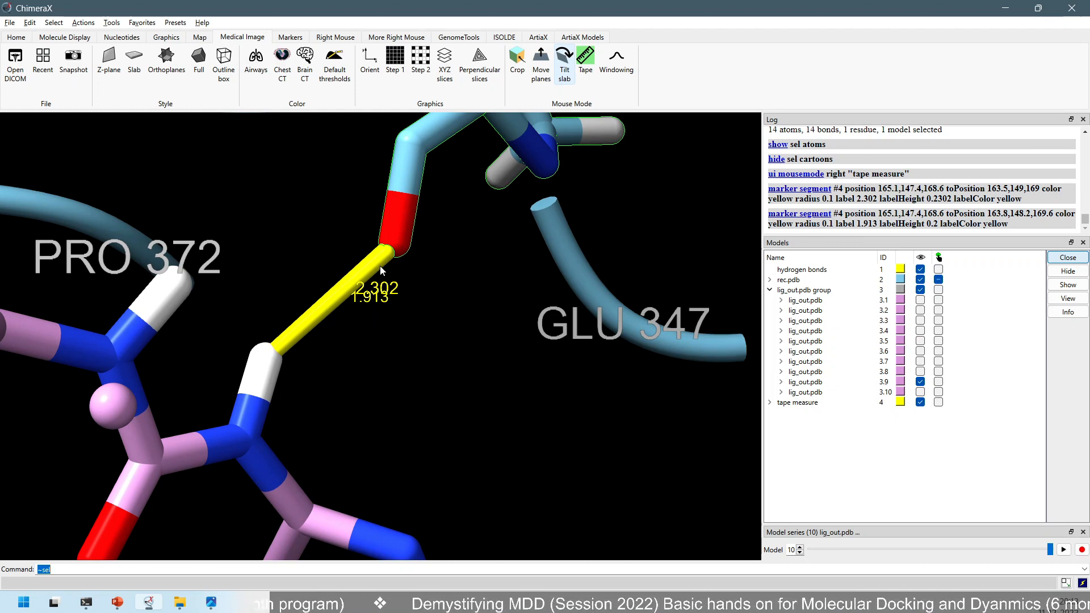
{"action": "scroll", "coordinate": [260, 422], "scroll_direction": "down", "scroll_amount": 2}
{"action": "scroll", "coordinate": [259, 422], "scroll_direction": "down", "scroll_amount": 1}
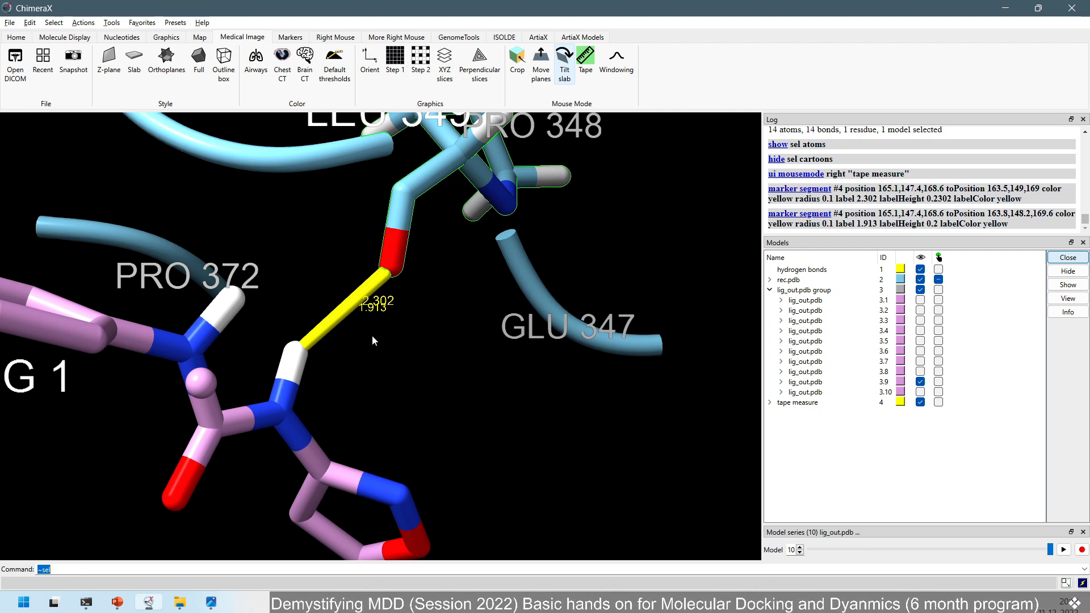
{"action": "scroll", "coordinate": [373, 340], "scroll_direction": "down", "scroll_amount": 2}
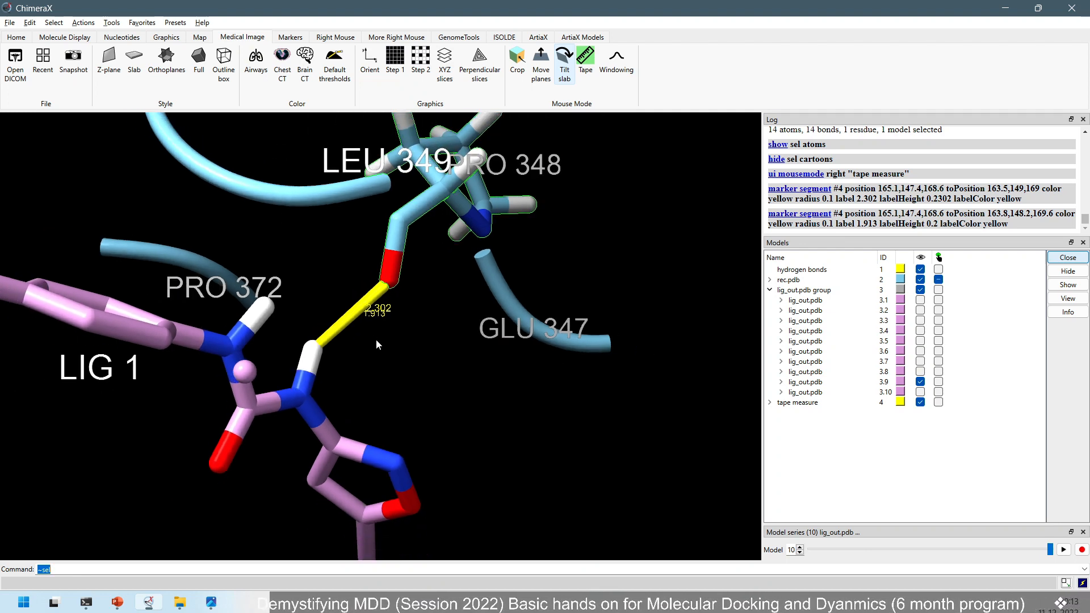
{"action": "left_click_drag", "start_coordinate": [413, 258], "coordinate": [451, 359]}
{"action": "left_click_drag", "start_coordinate": [550, 357], "coordinate": [268, 313]}
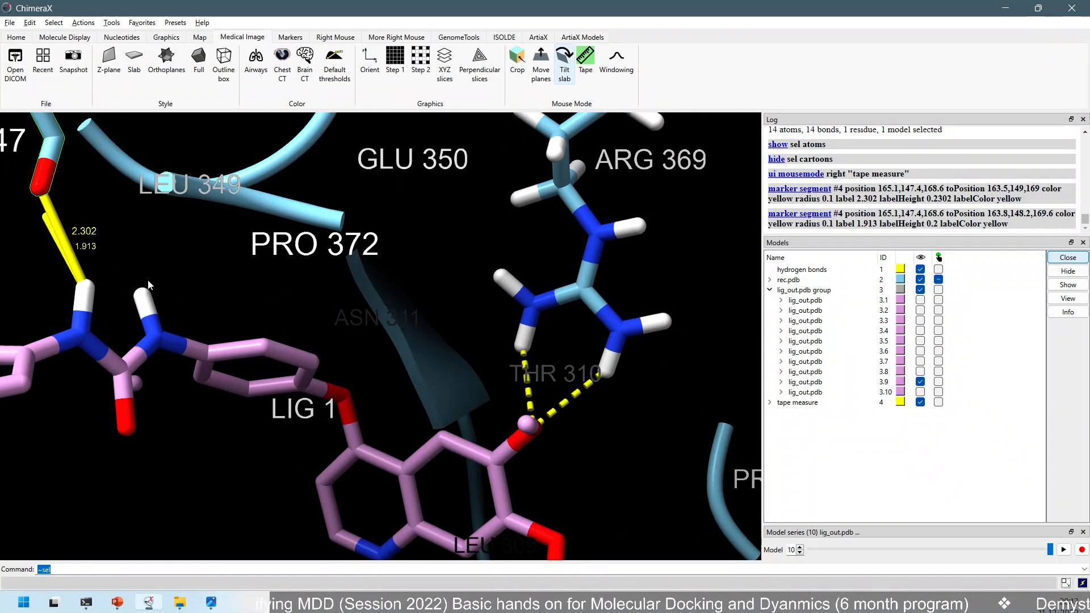
{"action": "mouse_move", "coordinate": [498, 437]}
{"action": "left_mouse_down"}
{"action": "mouse_move", "coordinate": [507, 416]}
{"action": "mouse_move", "coordinate": [504, 425]}
{"action": "left_mouse_up"}
{"action": "left_click_drag", "start_coordinate": [111, 210], "coordinate": [322, 131]}
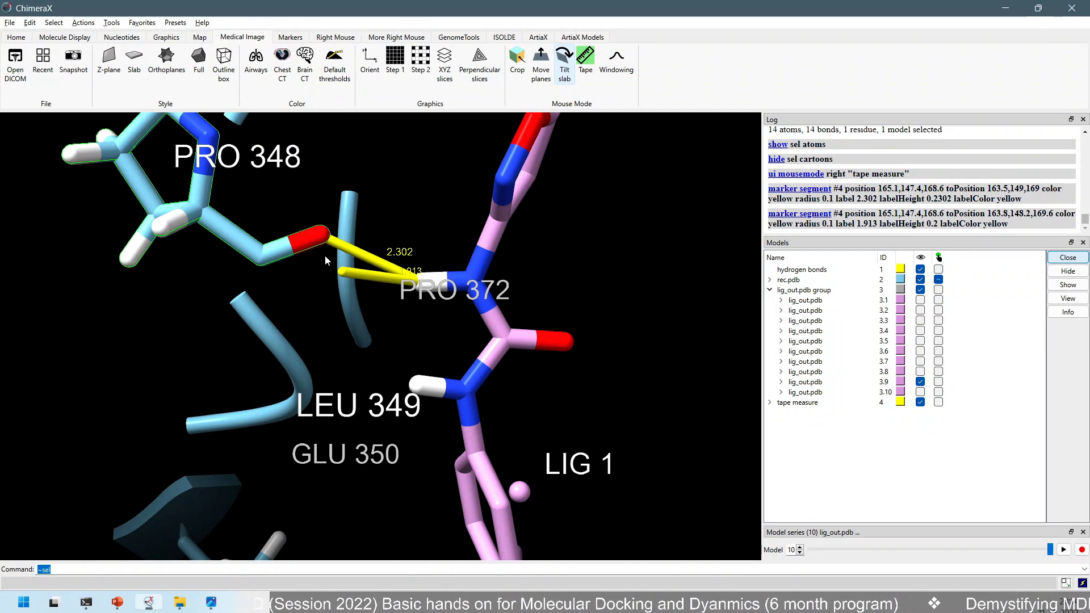
{"action": "left_click_drag", "start_coordinate": [426, 350], "coordinate": [412, 380]}
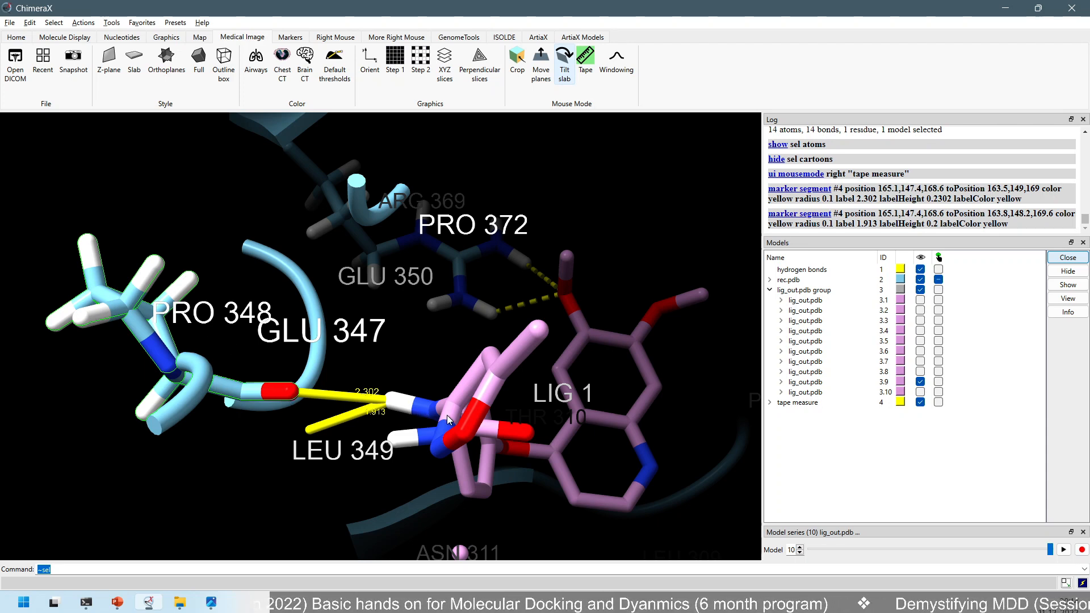
{"action": "left_click_drag", "start_coordinate": [642, 413], "coordinate": [497, 342]}
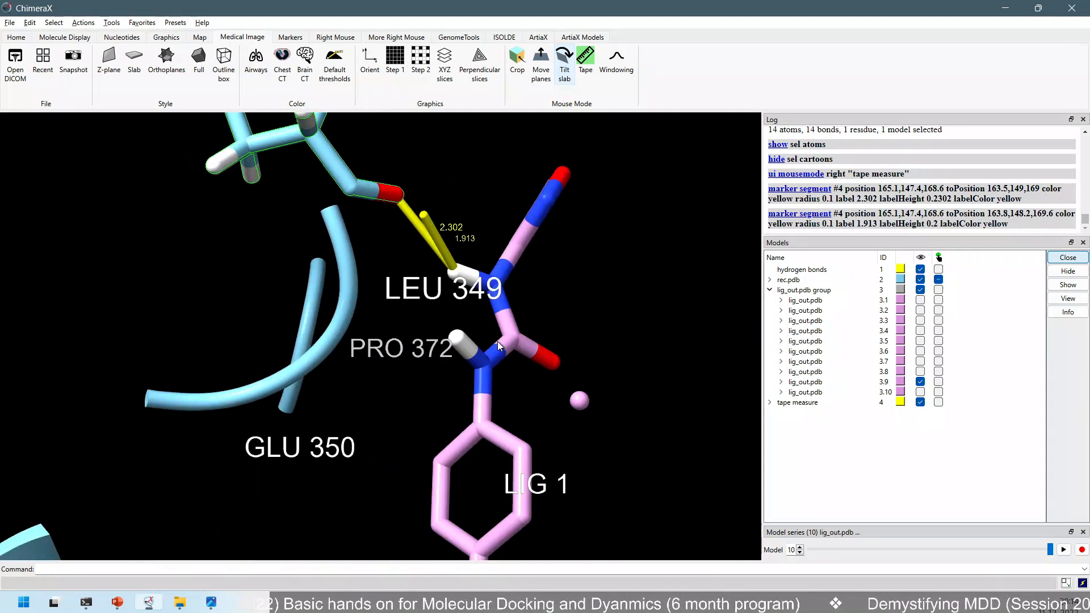
{"action": "left_click_drag", "start_coordinate": [535, 441], "coordinate": [431, 289]}
{"action": "left_click_drag", "start_coordinate": [412, 314], "coordinate": [346, 309]}
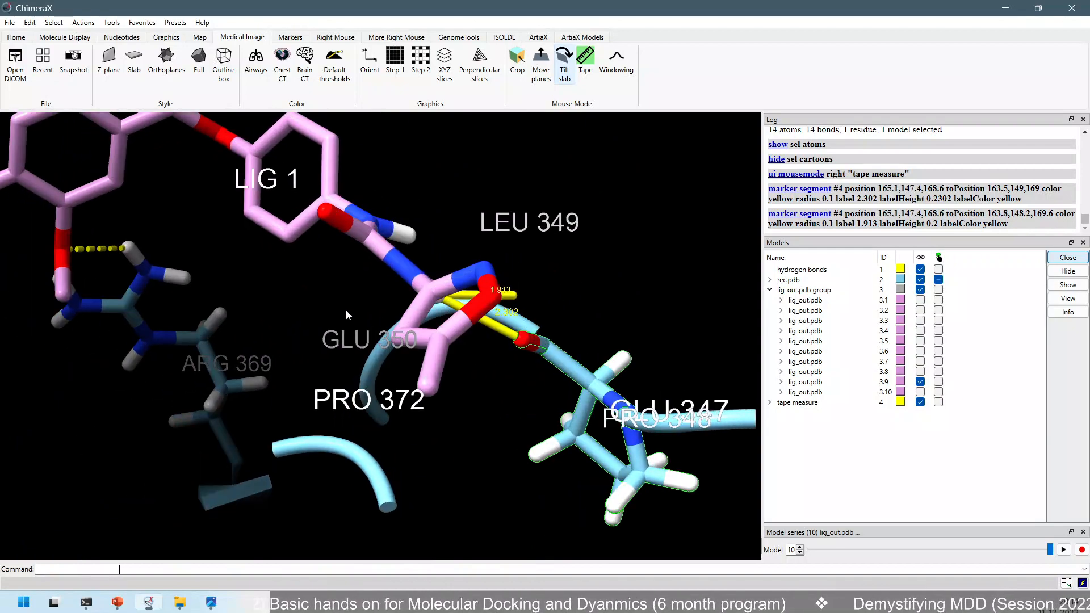
Step: Examine up close and from several angles the two hydrogen bonds between the ARG 369 hydrogens and the ligand's methoxy oxygen
{"action": "left_click_drag", "start_coordinate": [165, 276], "coordinate": [197, 331]}
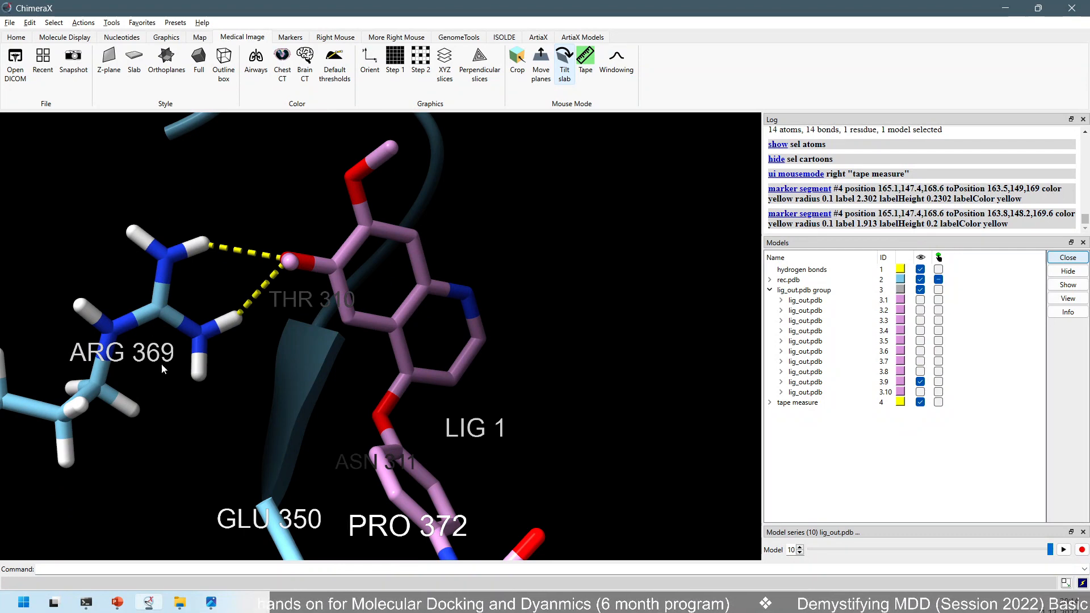
{"action": "left_click_drag", "start_coordinate": [479, 478], "coordinate": [526, 411]}
{"action": "left_click_drag", "start_coordinate": [533, 474], "coordinate": [538, 379]}
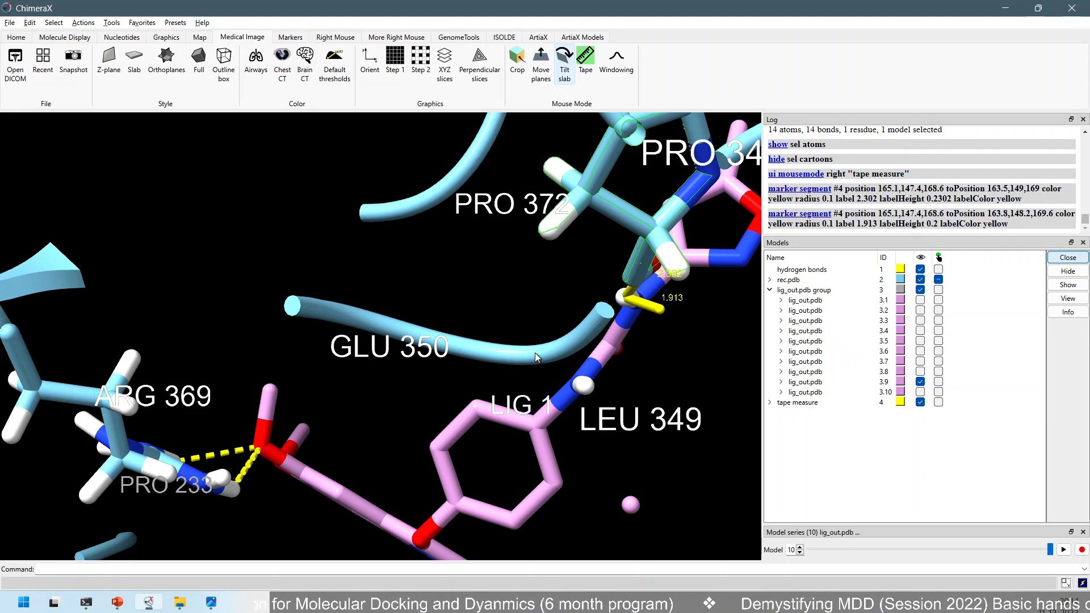
{"action": "scroll", "coordinate": [217, 445], "scroll_direction": "up", "scroll_amount": 6}
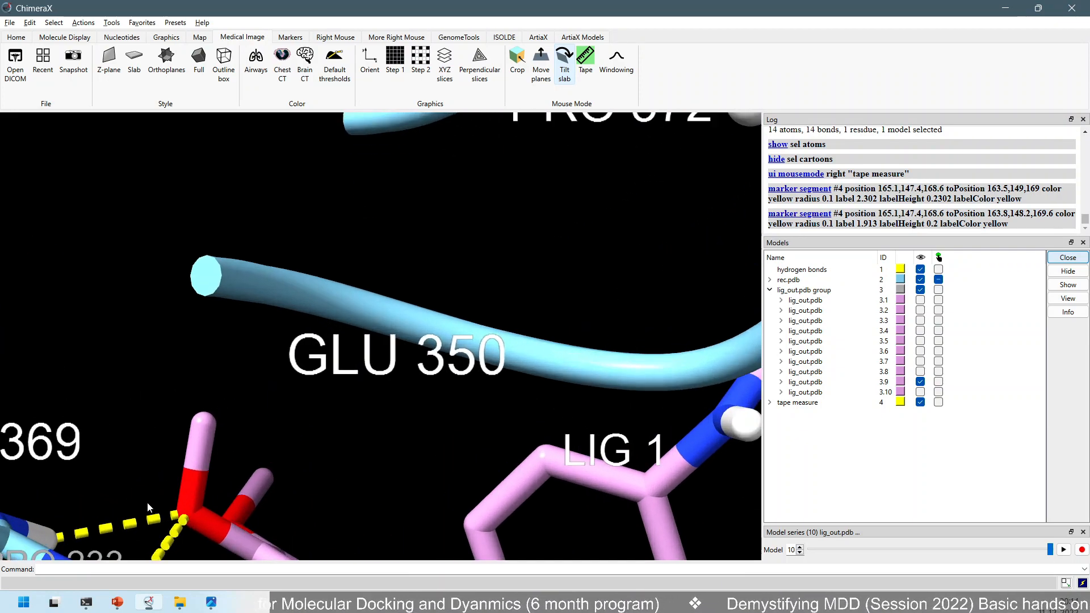
{"action": "middle_click_drag", "start_coordinate": [178, 418], "coordinate": [388, 270]}
{"action": "left_click_drag", "start_coordinate": [345, 320], "coordinate": [538, 386]}
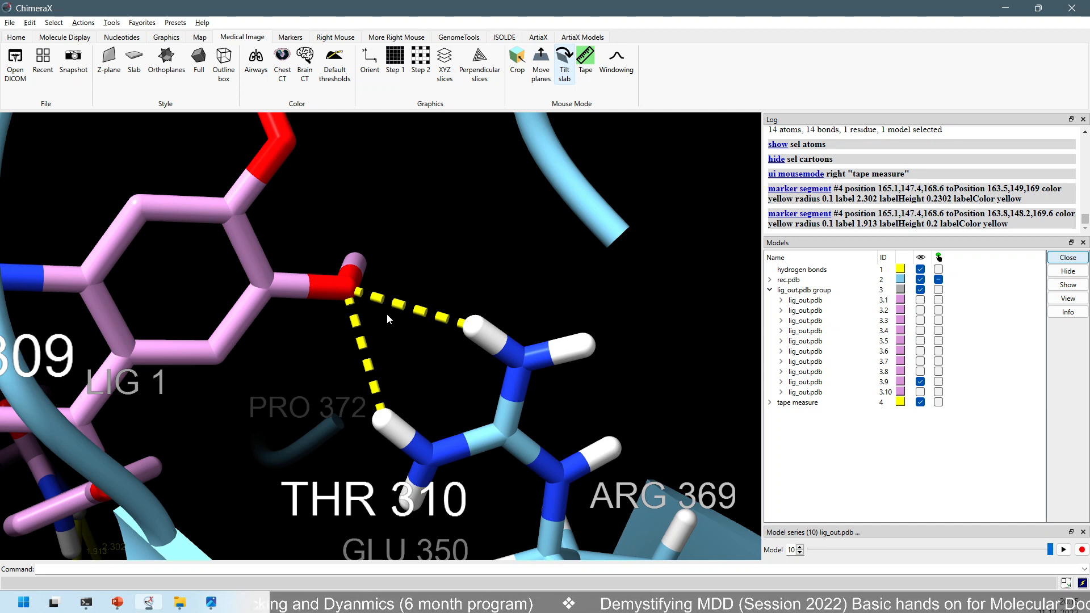
{"action": "mouse_move", "coordinate": [347, 298]}
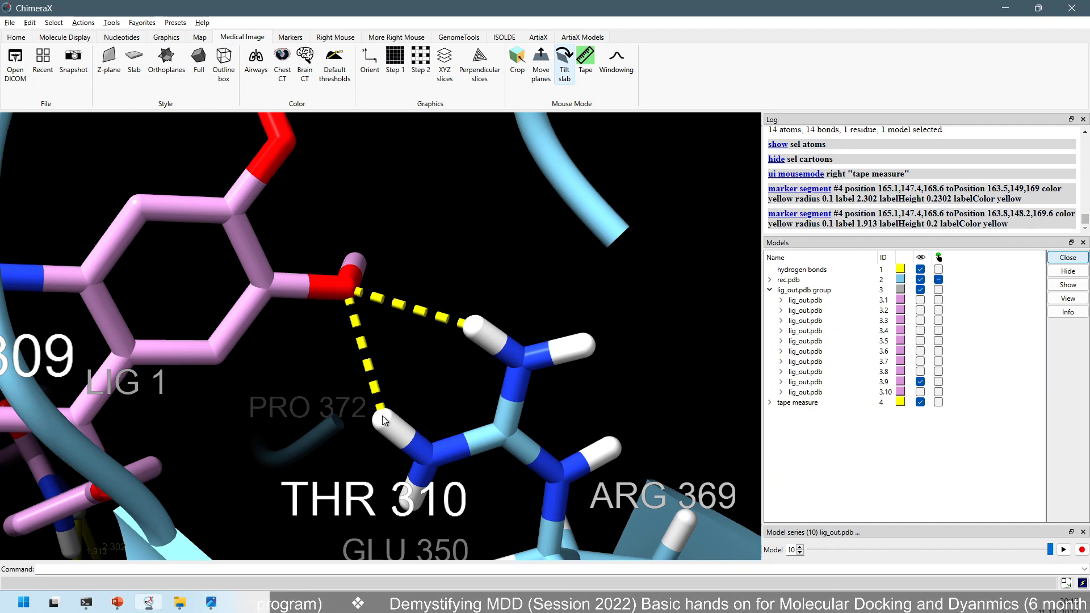
{"action": "scroll", "coordinate": [383, 353], "scroll_direction": "down", "scroll_amount": 10}
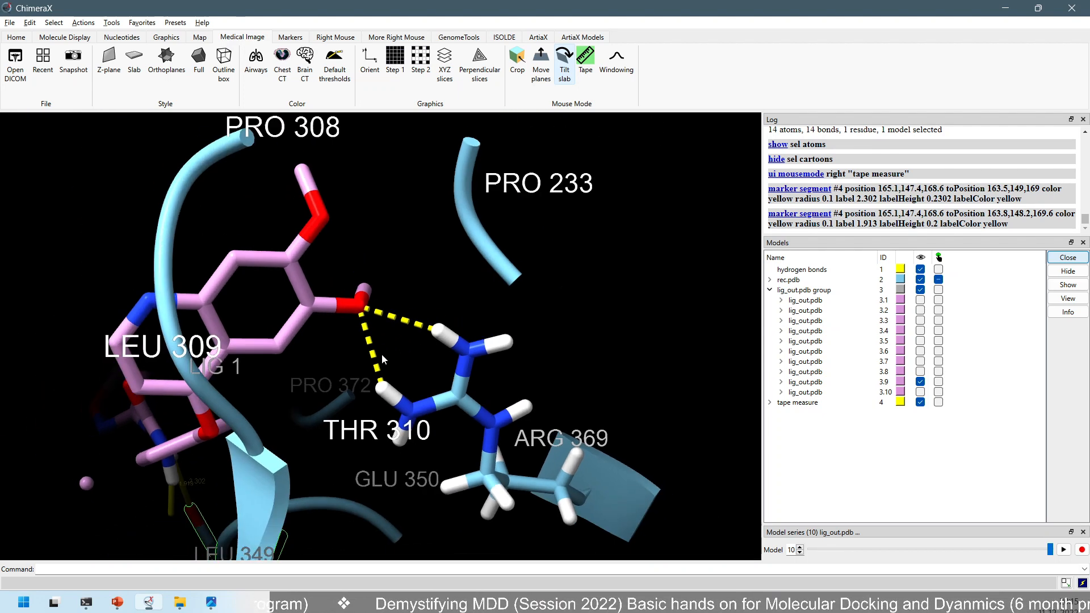
{"action": "left_click_drag", "start_coordinate": [431, 402], "coordinate": [405, 394]}
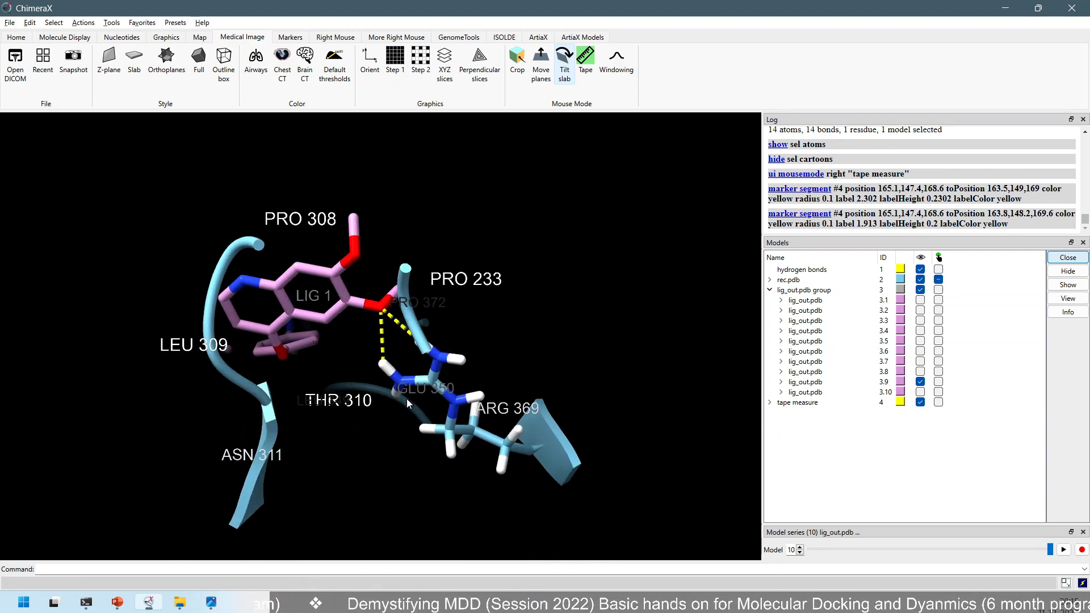
{"action": "scroll", "coordinate": [457, 374], "scroll_direction": "up", "scroll_amount": 5}
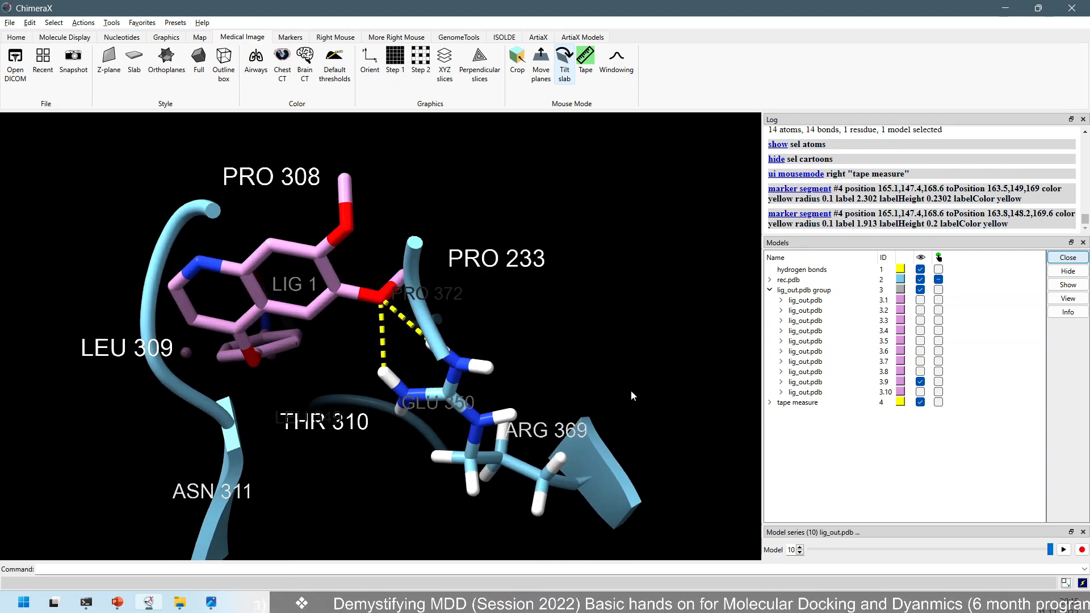
{"action": "scroll", "coordinate": [539, 344], "scroll_direction": "down", "scroll_amount": 3}
{"action": "left_click_drag", "start_coordinate": [471, 323], "coordinate": [543, 377]}
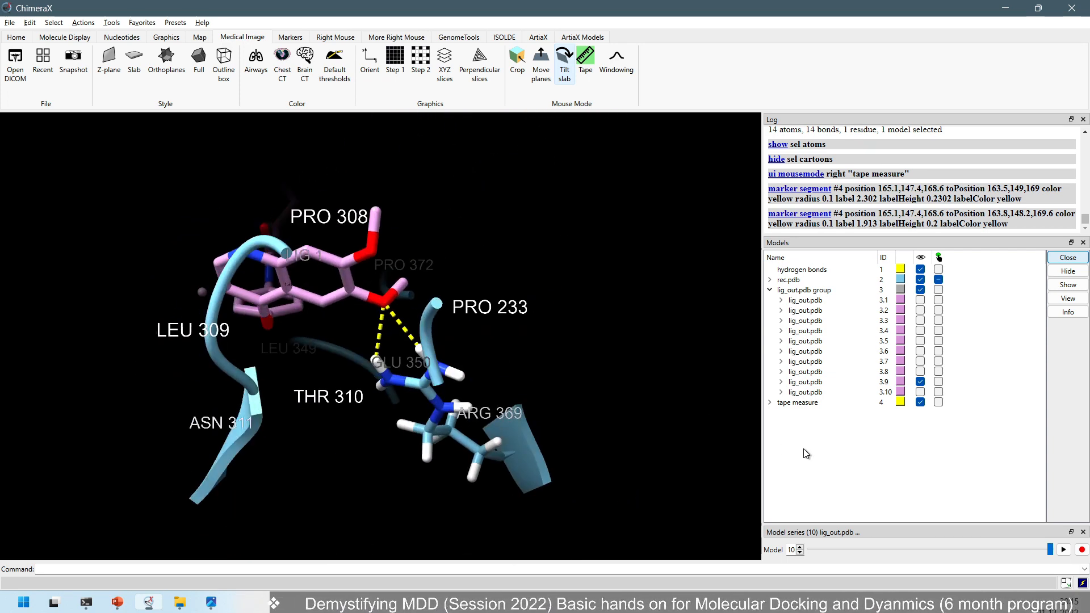
Step: Enlarge the log area and review the commands run so far, from the model series slider to the tape measurements
{"action": "scroll", "coordinate": [865, 197], "scroll_direction": "up", "scroll_amount": 5}
{"action": "scroll", "coordinate": [865, 198], "scroll_direction": "up", "scroll_amount": 8}
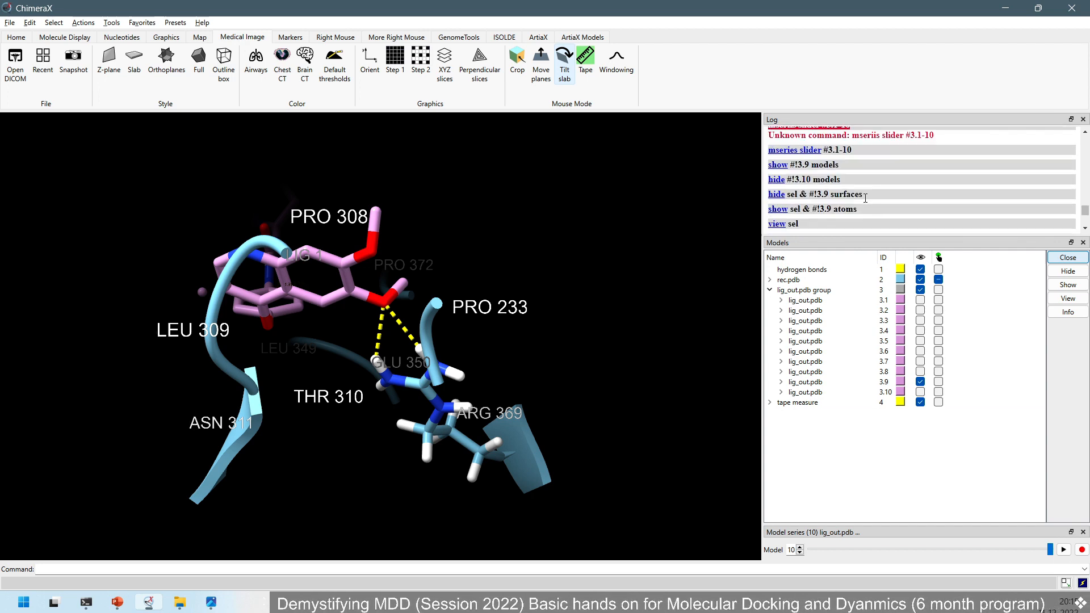
{"action": "scroll", "coordinate": [865, 198], "scroll_direction": "up", "scroll_amount": 2}
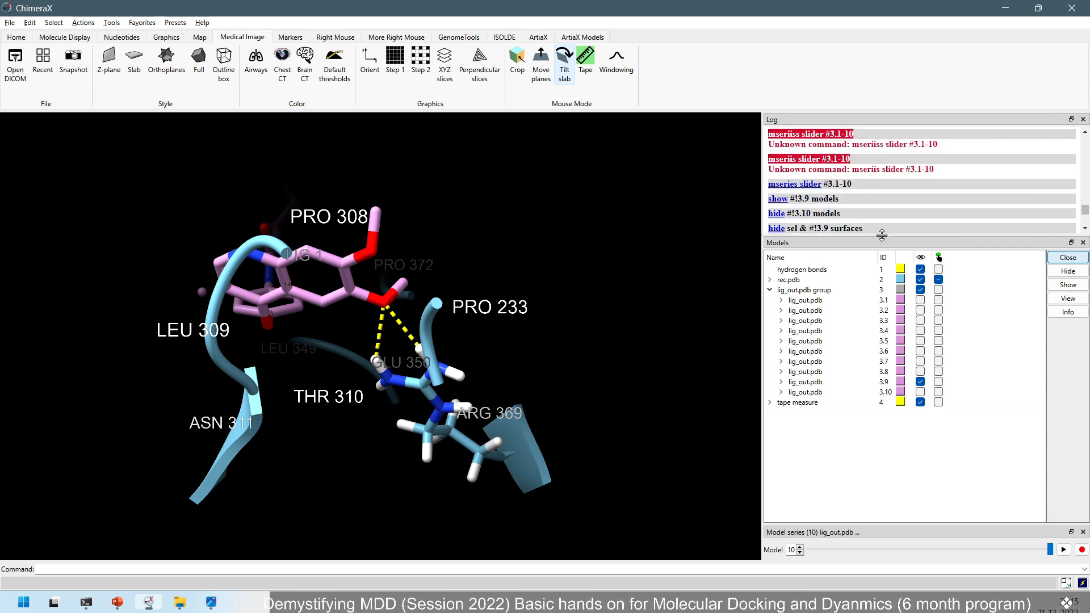
{"action": "left_click_drag", "start_coordinate": [881, 236], "coordinate": [874, 321]}
{"action": "scroll", "coordinate": [873, 231], "scroll_direction": "up", "scroll_amount": 3}
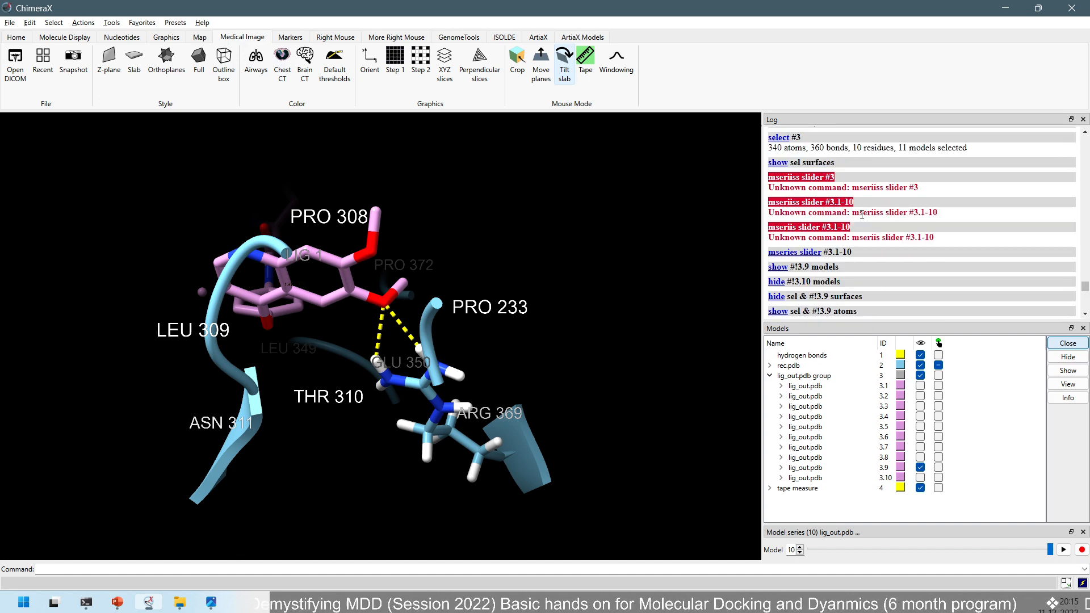
{"action": "scroll", "coordinate": [864, 208], "scroll_direction": "up", "scroll_amount": 4}
{"action": "scroll", "coordinate": [867, 227], "scroll_direction": "down", "scroll_amount": 10}
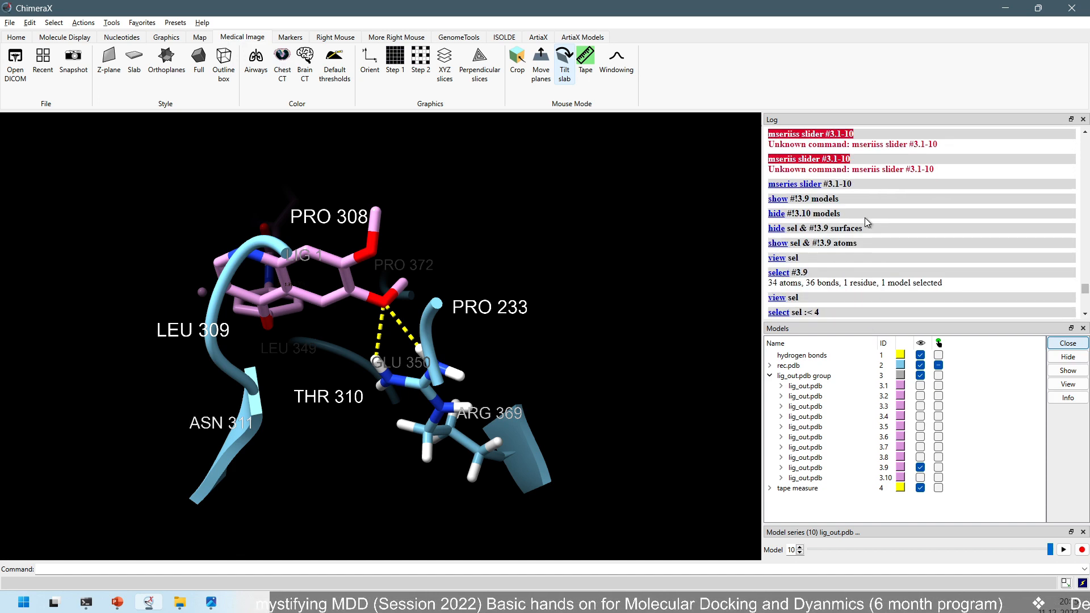
{"action": "scroll", "coordinate": [864, 216], "scroll_direction": "down", "scroll_amount": 3}
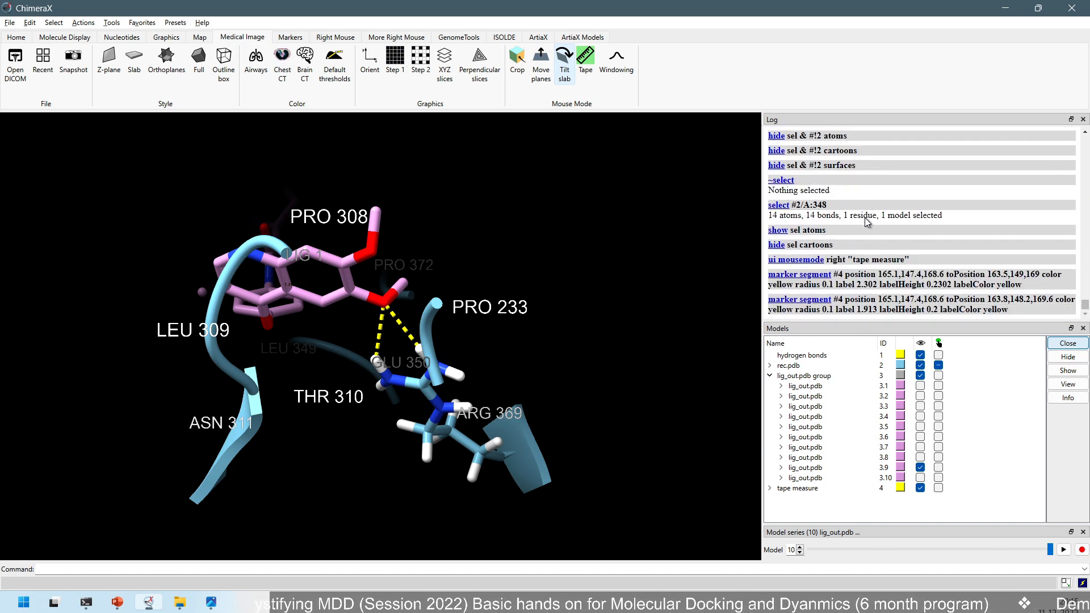
{"action": "scroll", "coordinate": [864, 217], "scroll_direction": "up", "scroll_amount": 8}
{"action": "scroll", "coordinate": [867, 230], "scroll_direction": "down", "scroll_amount": 10}
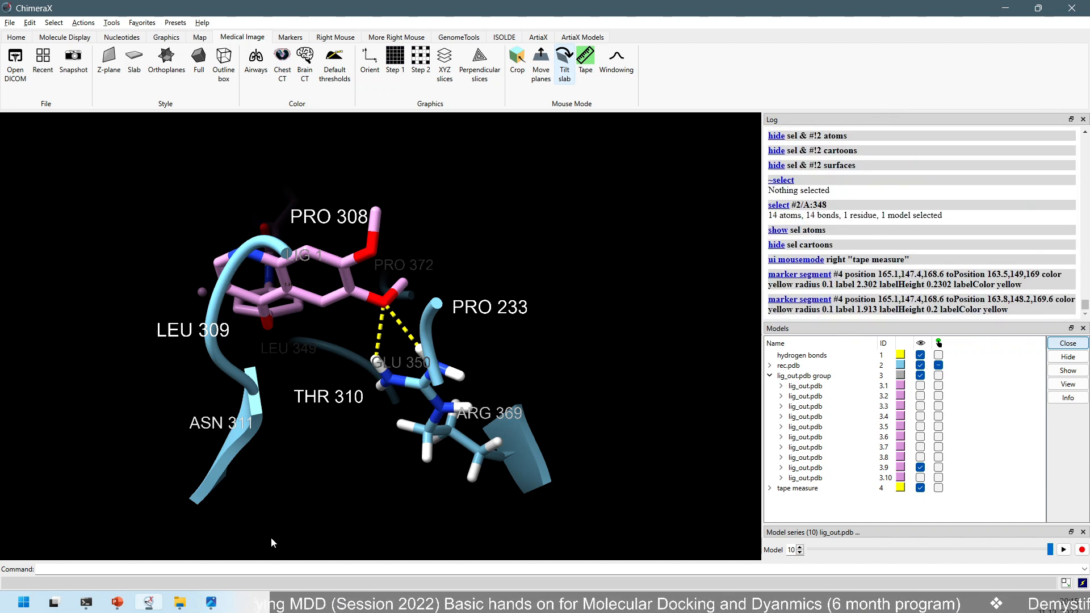
Step: Set up an H-Bonds analysis that also writes its results to a file, after checking the distance and angle tolerances
{"action": "left_click_drag", "start_coordinate": [447, 339], "coordinate": [502, 311]}
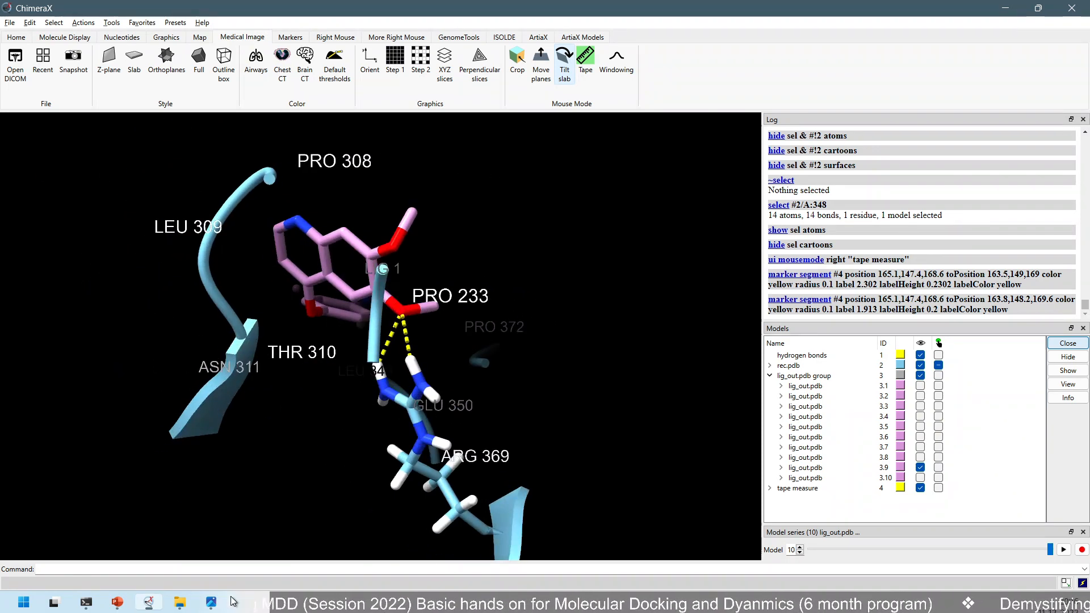
{"action": "left_click_drag", "start_coordinate": [404, 355], "coordinate": [454, 357]}
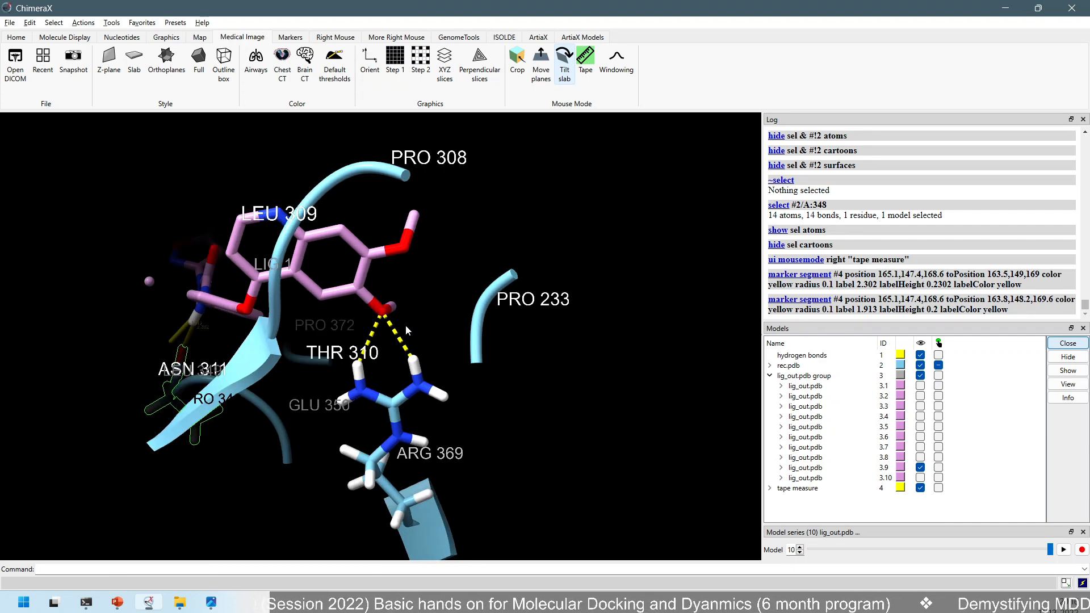
{"action": "mouse_move", "coordinate": [410, 328]}
{"action": "left_mouse_down"}
{"action": "mouse_move", "coordinate": [393, 343]}
{"action": "mouse_move", "coordinate": [424, 337]}
{"action": "left_mouse_up"}
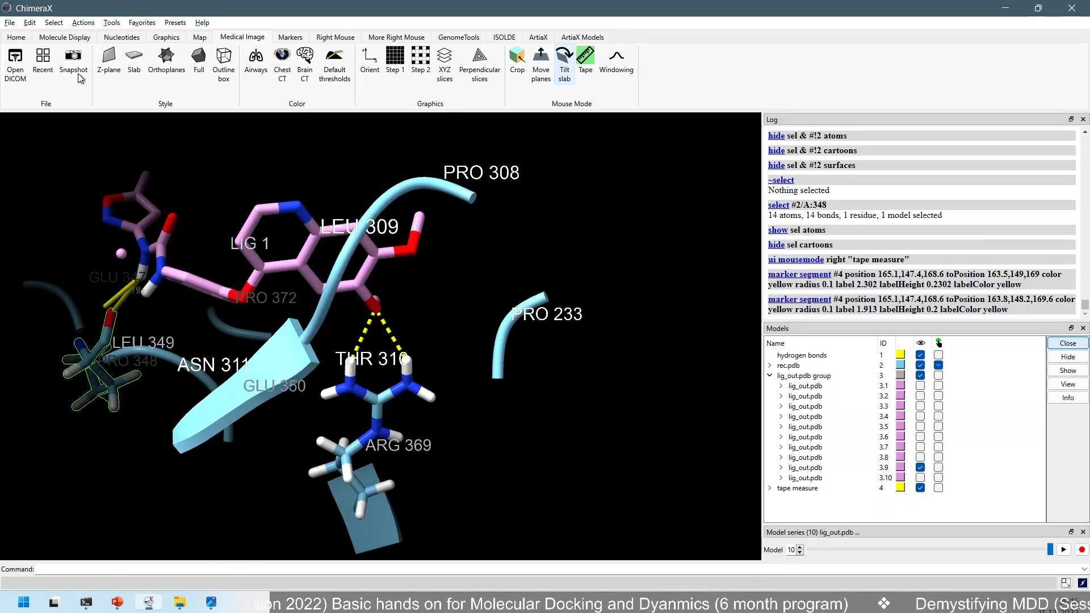
{"action": "left_click", "coordinate": [111, 22]}
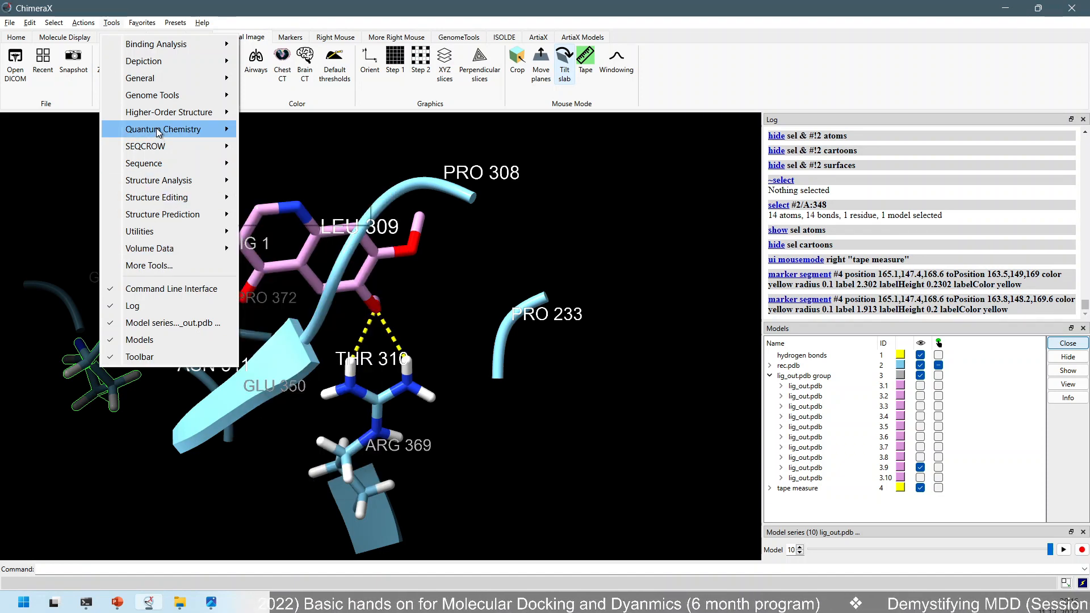
{"action": "mouse_move", "coordinate": [163, 180]}
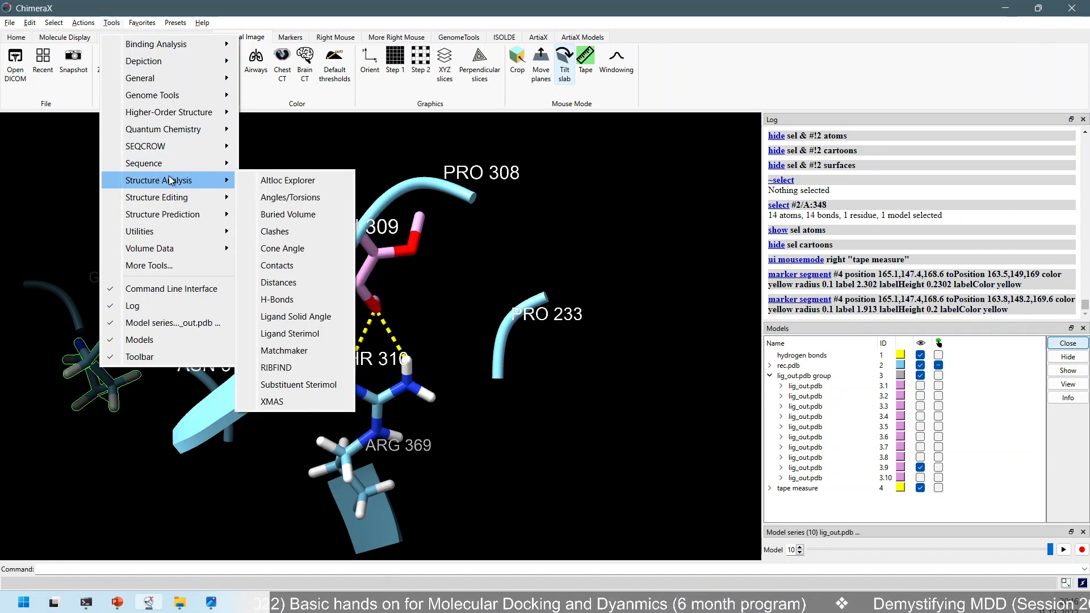
{"action": "left_click", "coordinate": [287, 301]}
{"action": "left_click_drag", "start_coordinate": [785, 361], "coordinate": [753, 121]}
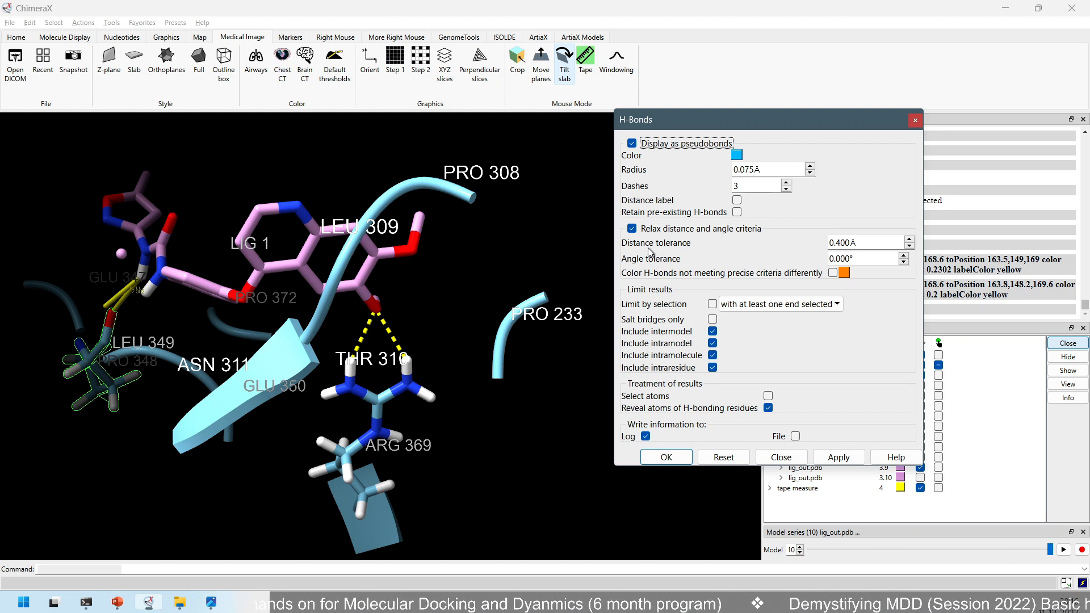
{"action": "double_click", "coordinate": [863, 244]}
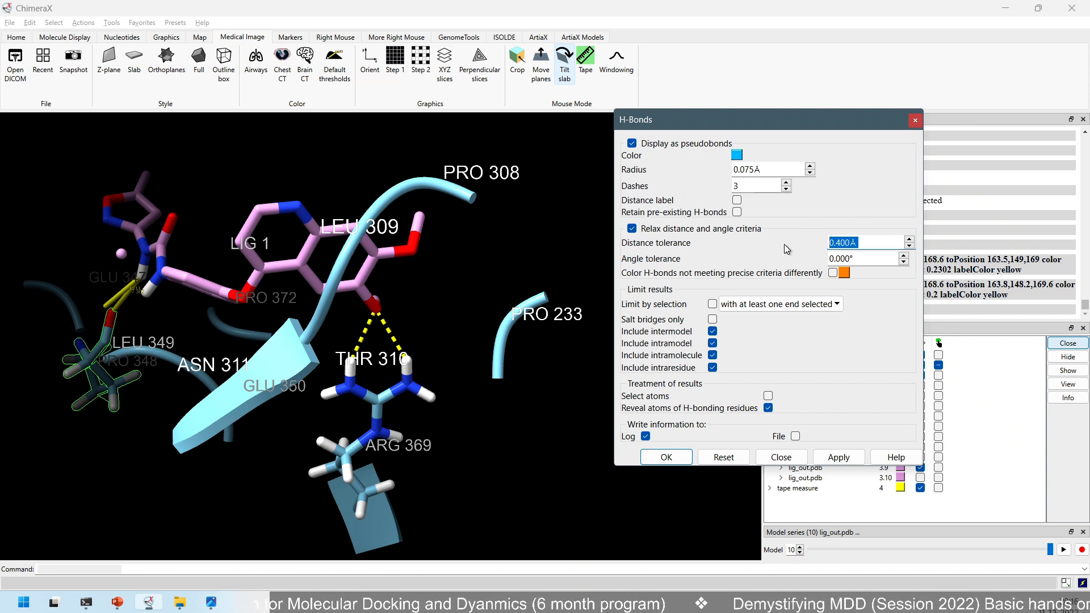
{"action": "double_click", "coordinate": [864, 258]}
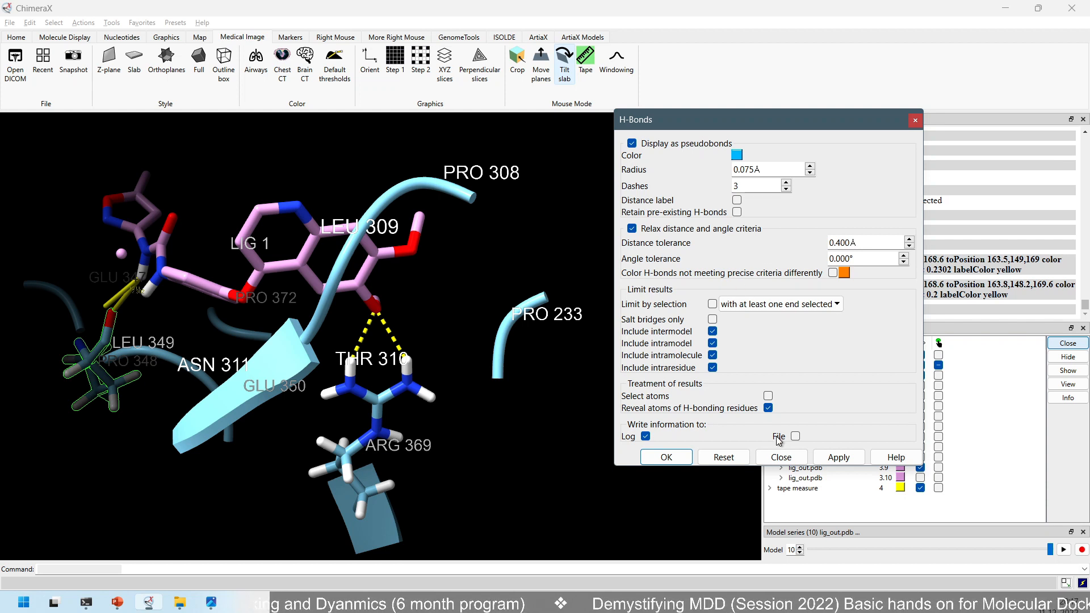
{"action": "left_click", "coordinate": [794, 436]}
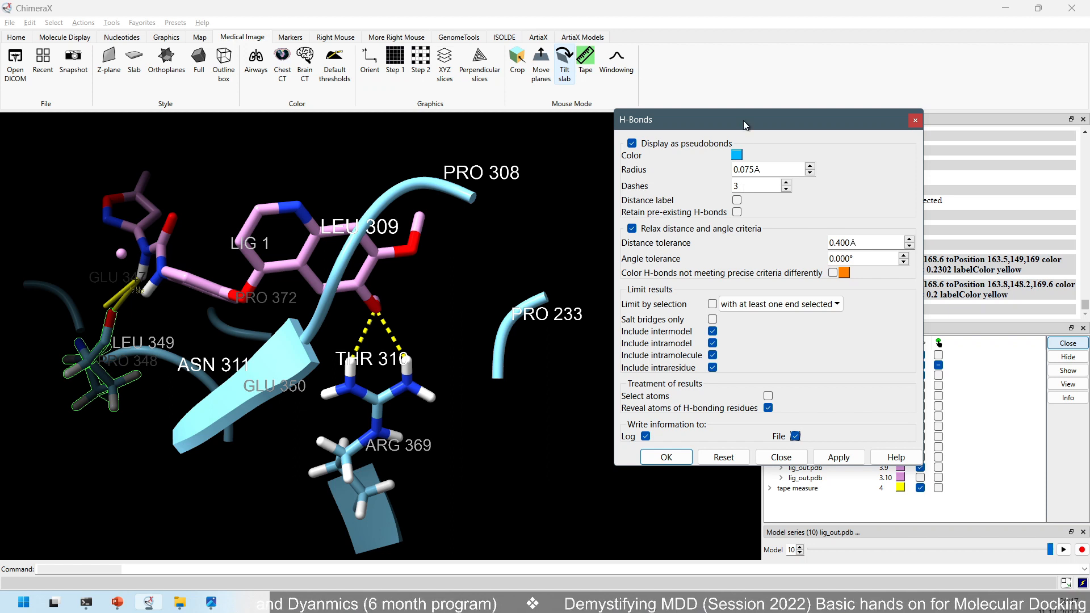
{"action": "left_click_drag", "start_coordinate": [745, 124], "coordinate": [611, 142]}
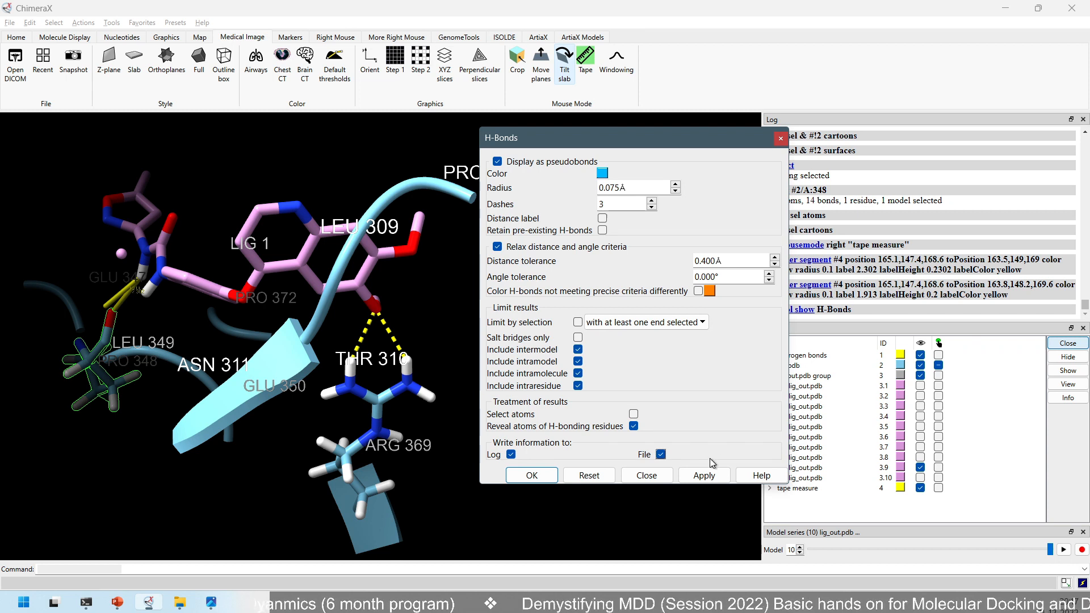
Step: Apply the H-Bonds analysis and choose the dockng-analysis folder inside MDD-Sessions as the location for its results file
{"action": "left_click", "coordinate": [697, 475]}
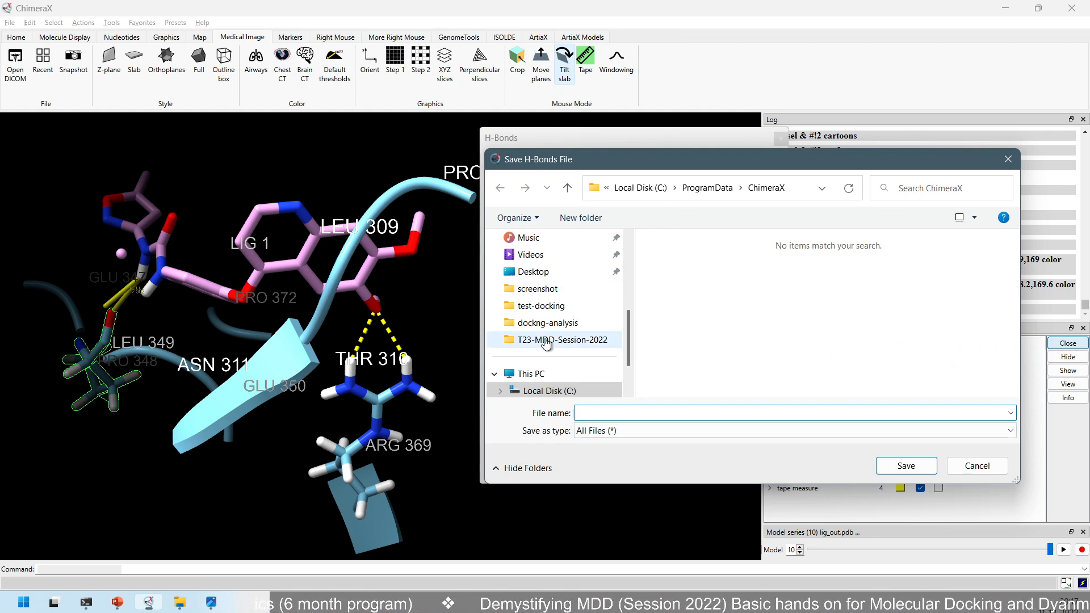
{"action": "scroll", "coordinate": [547, 315], "scroll_direction": "up", "scroll_amount": 1}
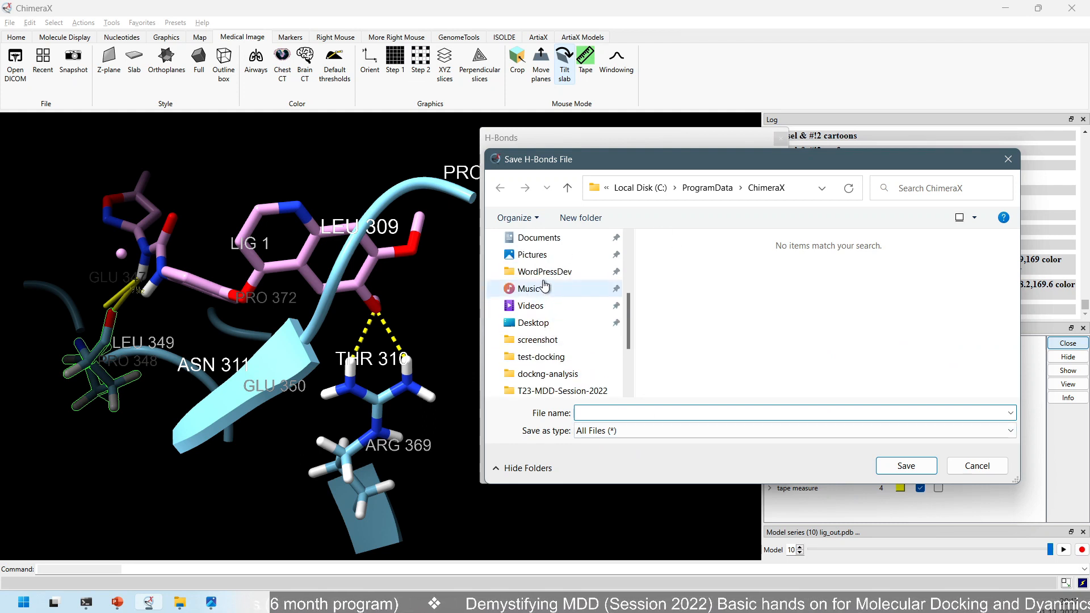
{"action": "left_click", "coordinate": [537, 323]}
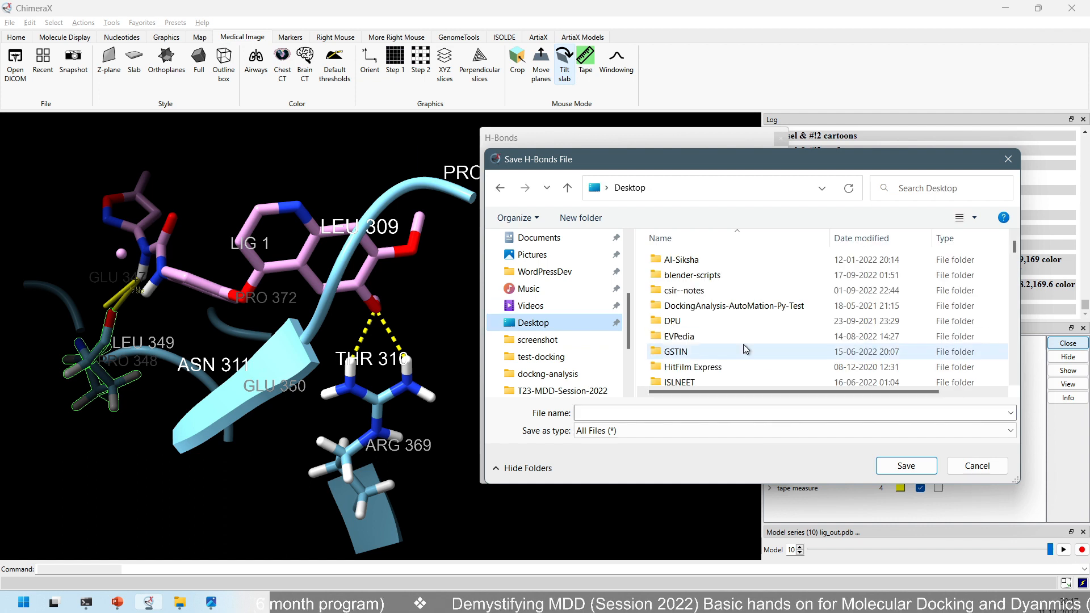
{"action": "scroll", "coordinate": [536, 310], "scroll_direction": "down", "scroll_amount": 1}
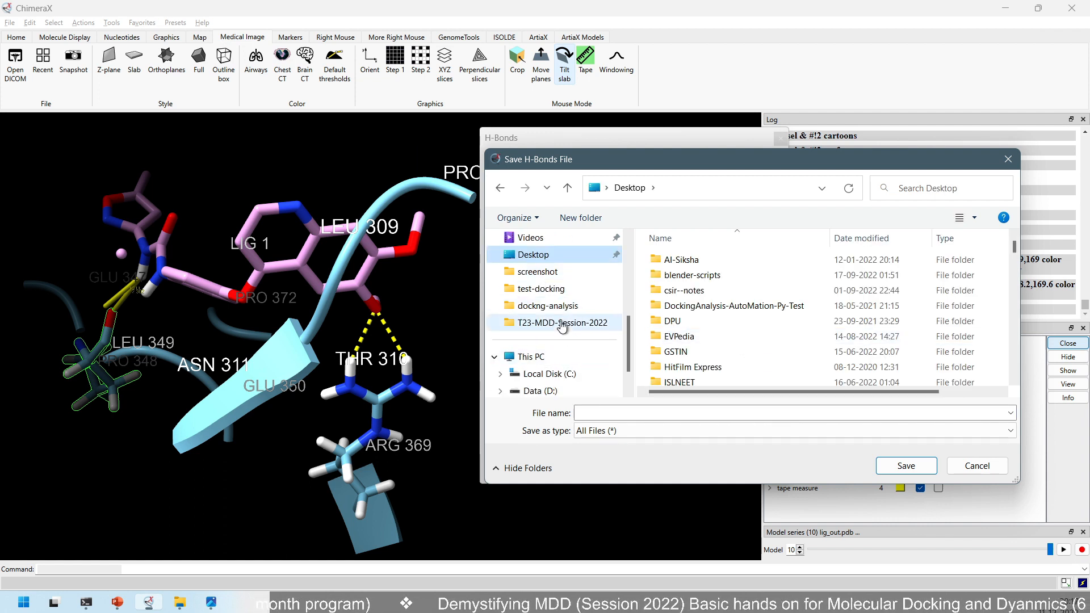
{"action": "left_click", "coordinate": [544, 292]}
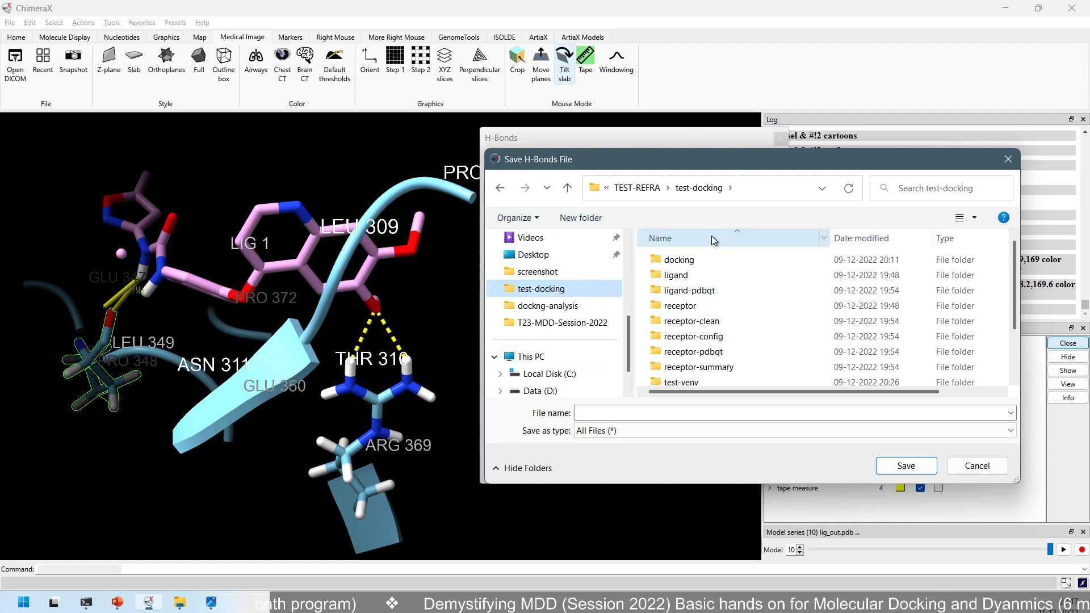
{"action": "scroll", "coordinate": [577, 296], "scroll_direction": "up", "scroll_amount": 3}
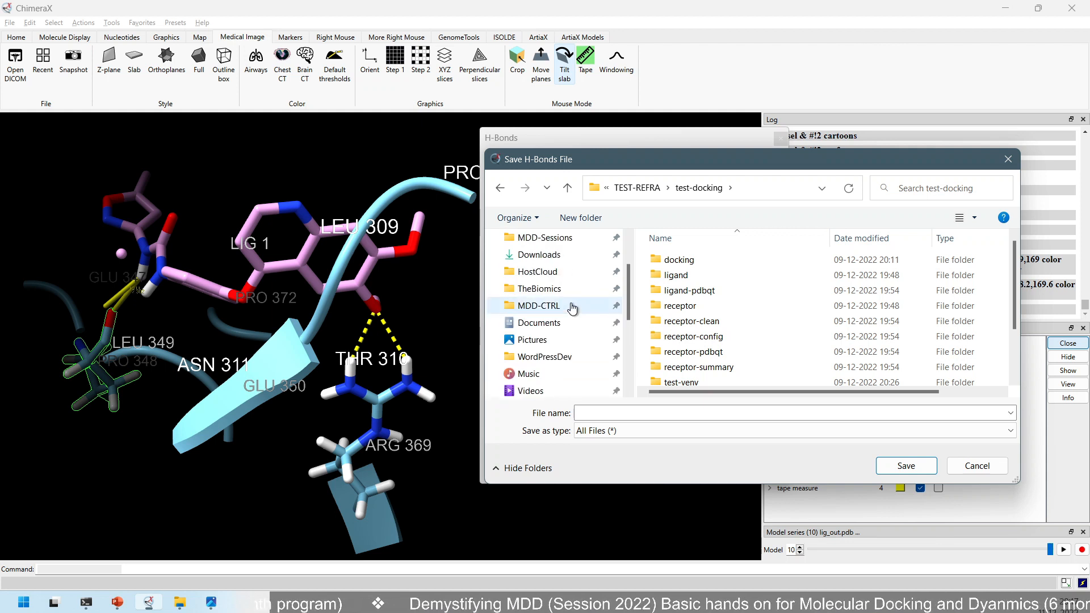
{"action": "left_click", "coordinate": [551, 311]}
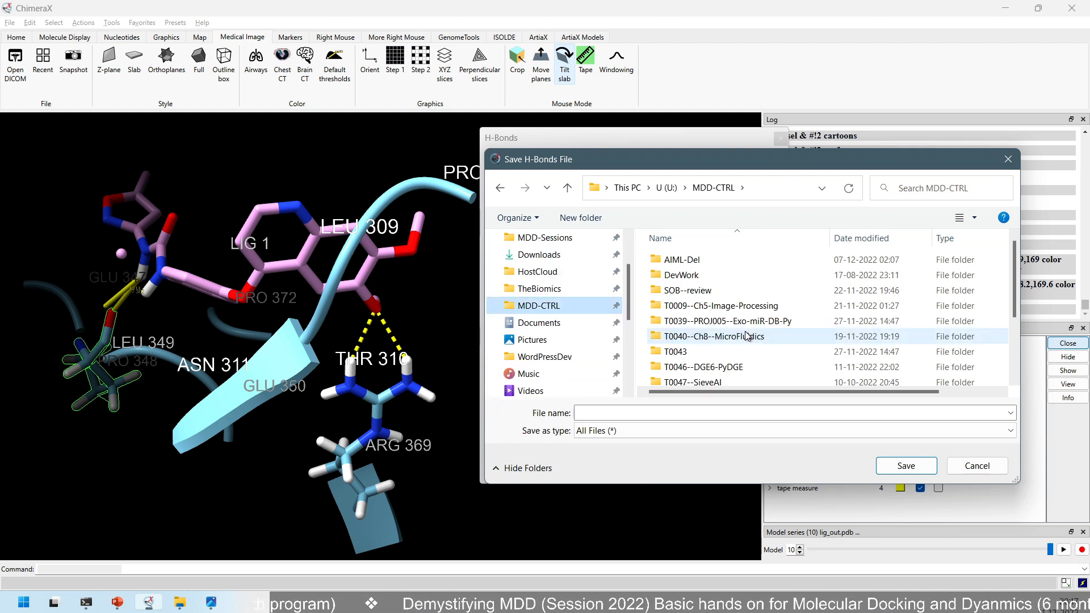
{"action": "left_click", "coordinate": [556, 277]}
{"action": "scroll", "coordinate": [567, 326], "scroll_direction": "down", "scroll_amount": 2}
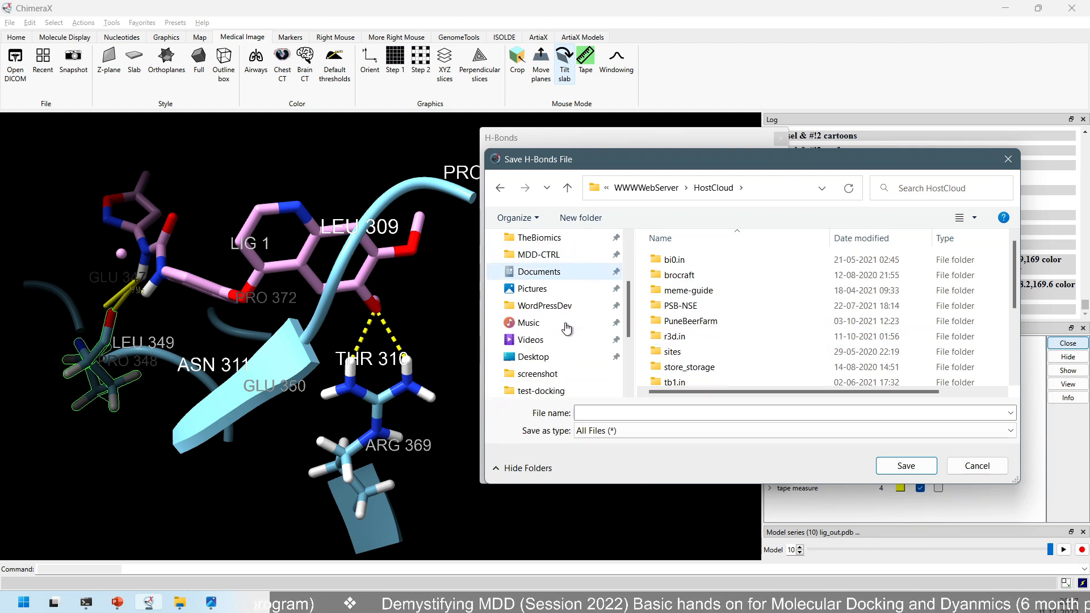
{"action": "scroll", "coordinate": [581, 356], "scroll_direction": "down", "scroll_amount": 2}
{"action": "scroll", "coordinate": [581, 356], "scroll_direction": "up", "scroll_amount": 3}
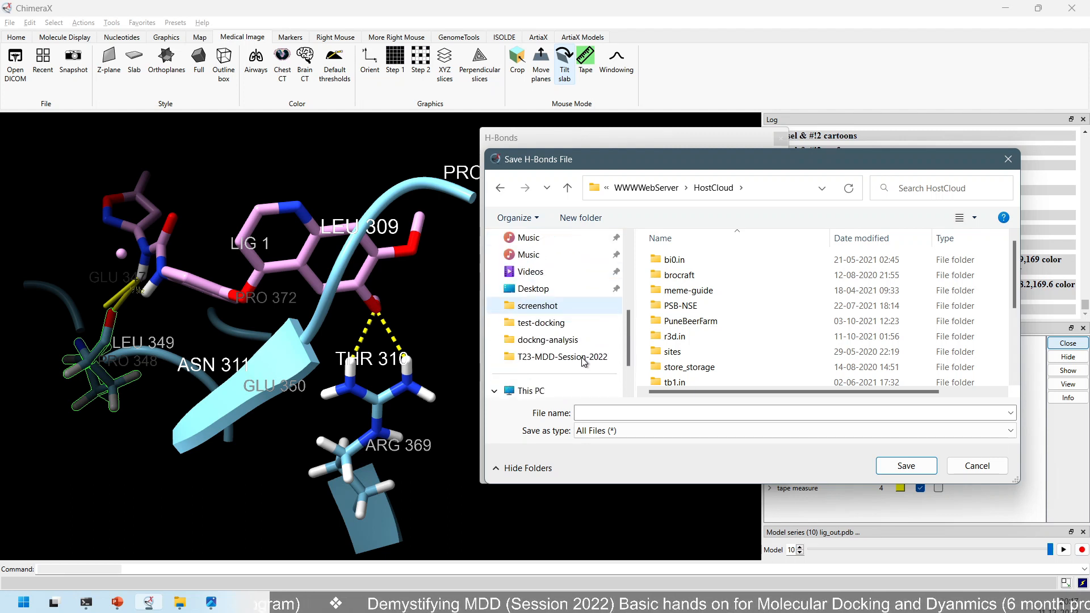
{"action": "scroll", "coordinate": [581, 357], "scroll_direction": "up", "scroll_amount": 3}
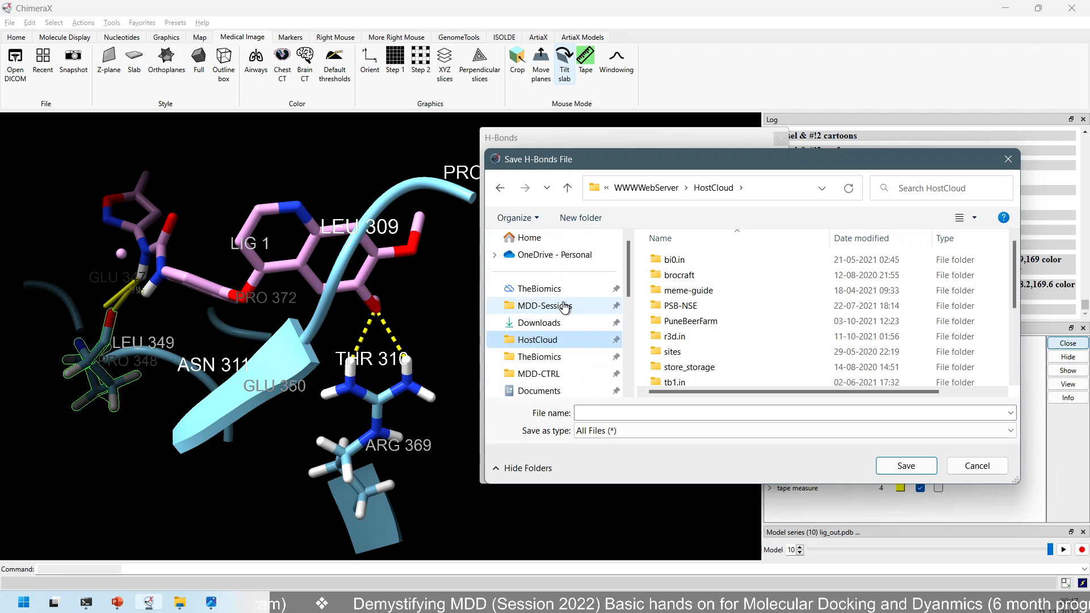
{"action": "double_click", "coordinate": [702, 306]}
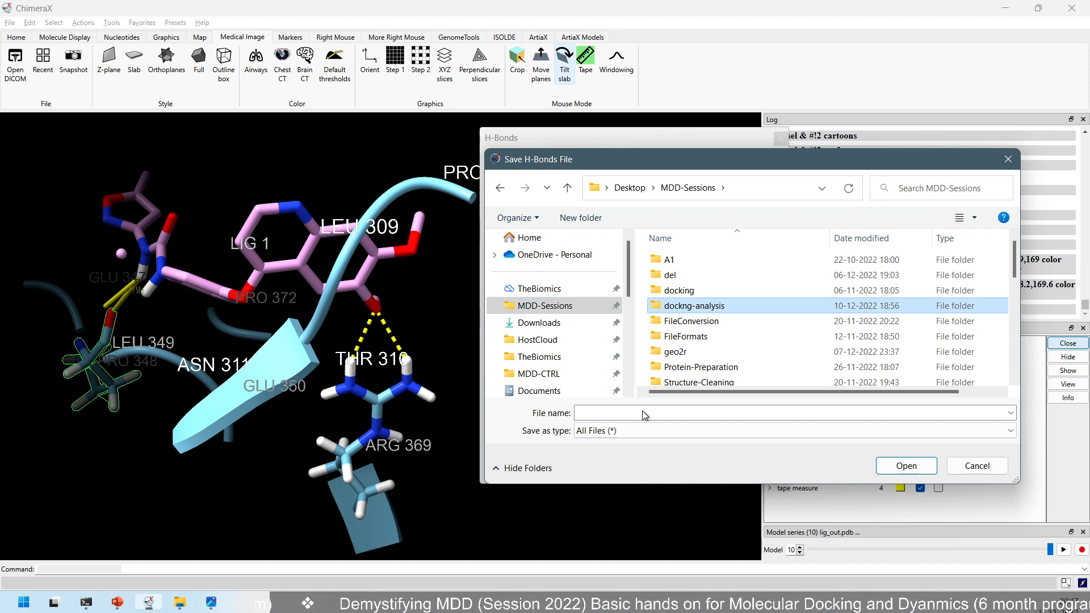
Step: Name the H-bond results file hydrogen-bonds and save it
{"action": "left_click", "coordinate": [629, 413]}
{"action": "type", "text": "hyd"}
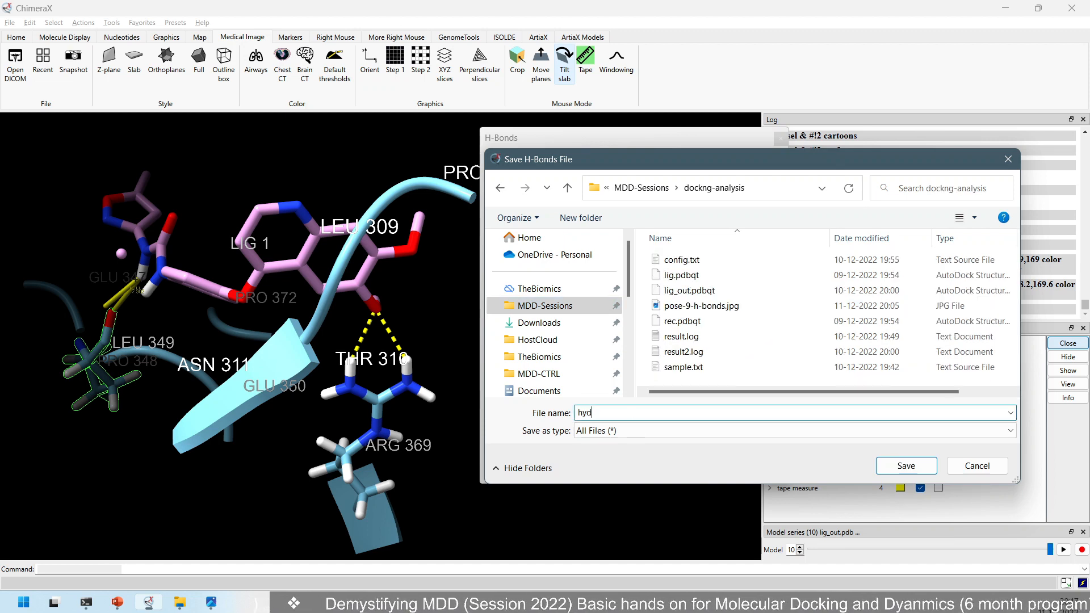
{"action": "type", "text": "rogen-bonds"}
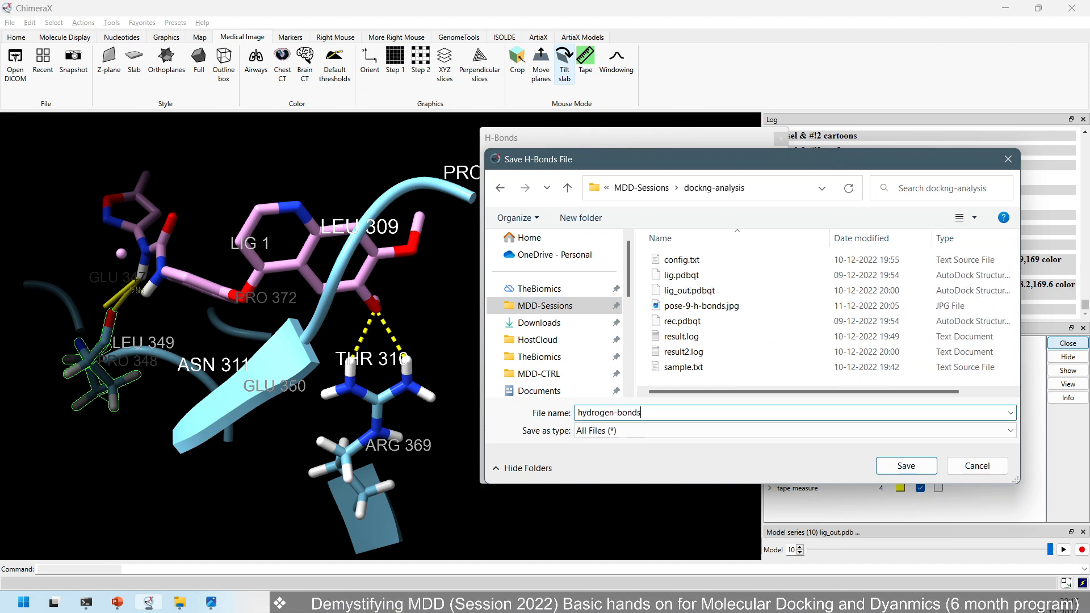
{"action": "key", "text": "Return"}
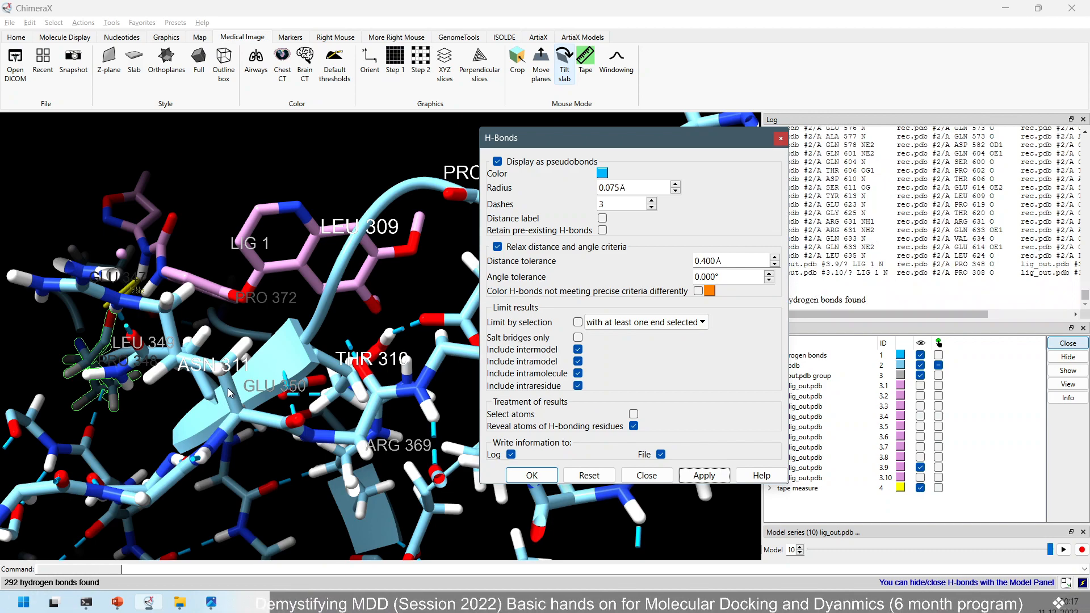
Step: Inspect the hydrogen bonds drawn across the receptor, and limit the H-bond results to those between the selection and an atom specification
{"action": "scroll", "coordinate": [364, 375], "scroll_direction": "down", "scroll_amount": 5}
{"action": "left_click_drag", "start_coordinate": [363, 369], "coordinate": [513, 298]}
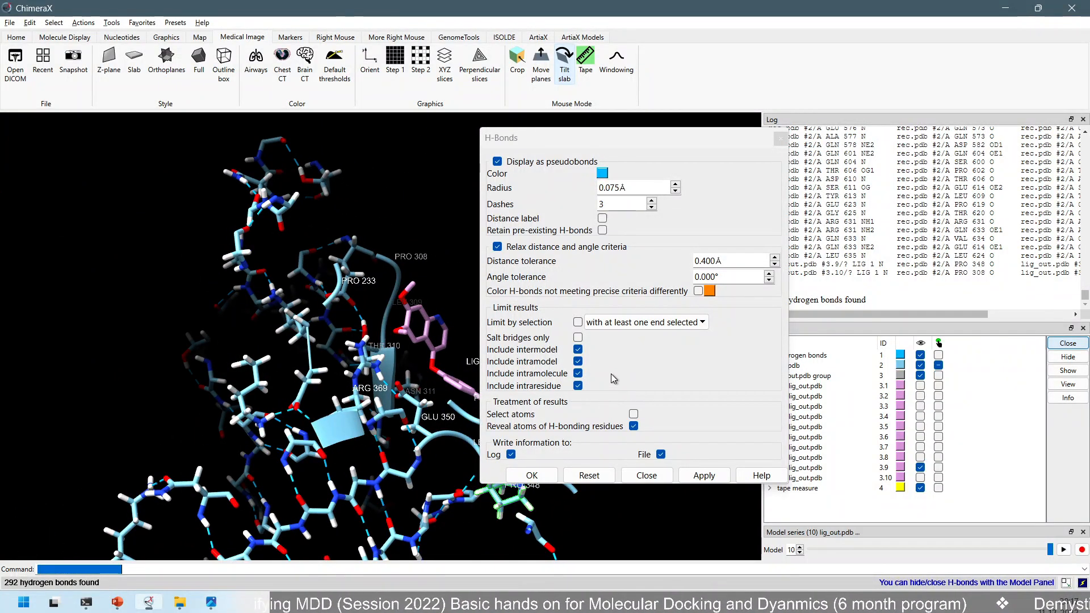
{"action": "scroll", "coordinate": [322, 393], "scroll_direction": "up", "scroll_amount": 2}
{"action": "scroll", "coordinate": [321, 393], "scroll_direction": "up", "scroll_amount": 1}
{"action": "left_click_drag", "start_coordinate": [326, 272], "coordinate": [366, 279]}
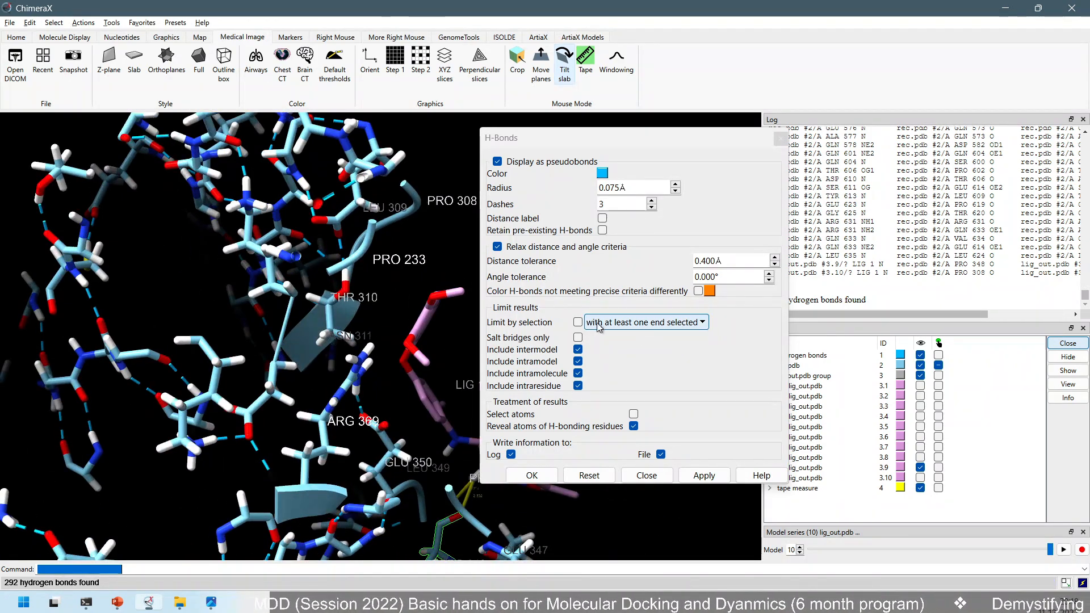
{"action": "left_click", "coordinate": [635, 322]}
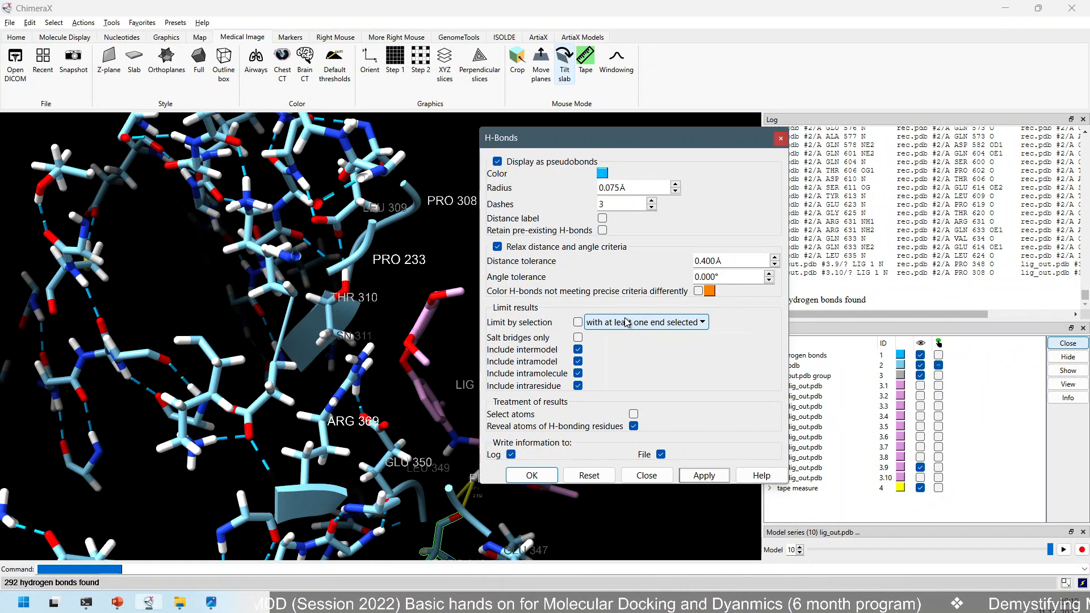
{"action": "left_click", "coordinate": [610, 260]}
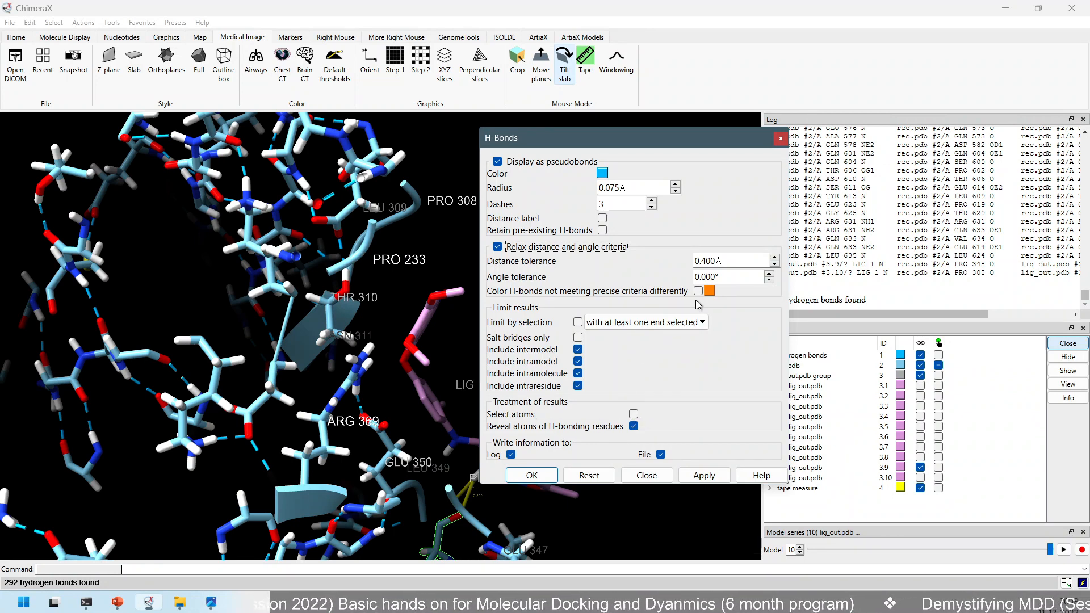
{"action": "left_click", "coordinate": [663, 322]}
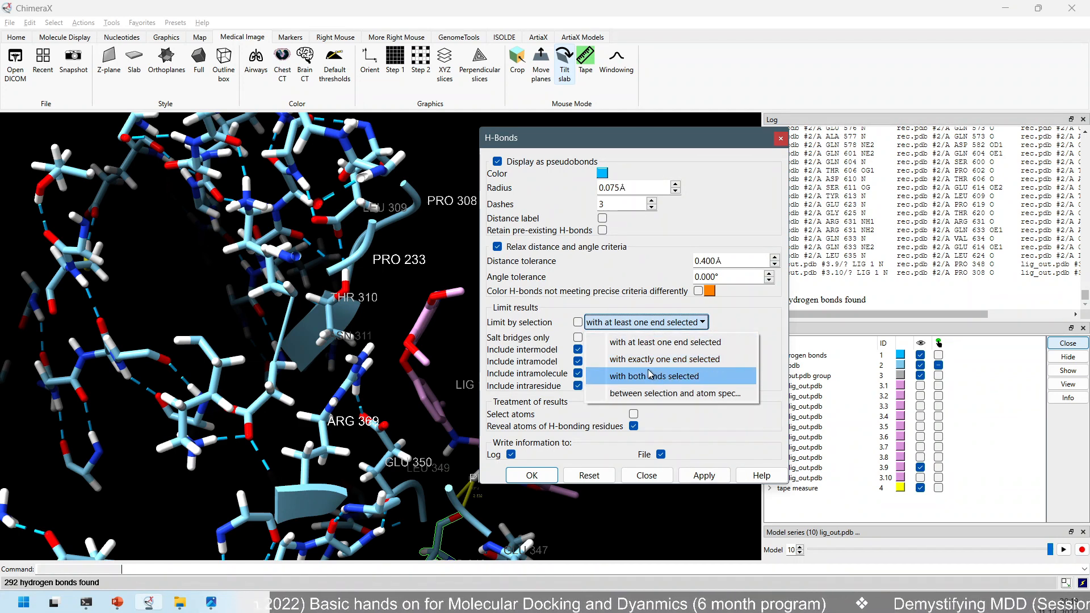
{"action": "left_click", "coordinate": [687, 394]}
{"action": "left_click", "coordinate": [740, 326]}
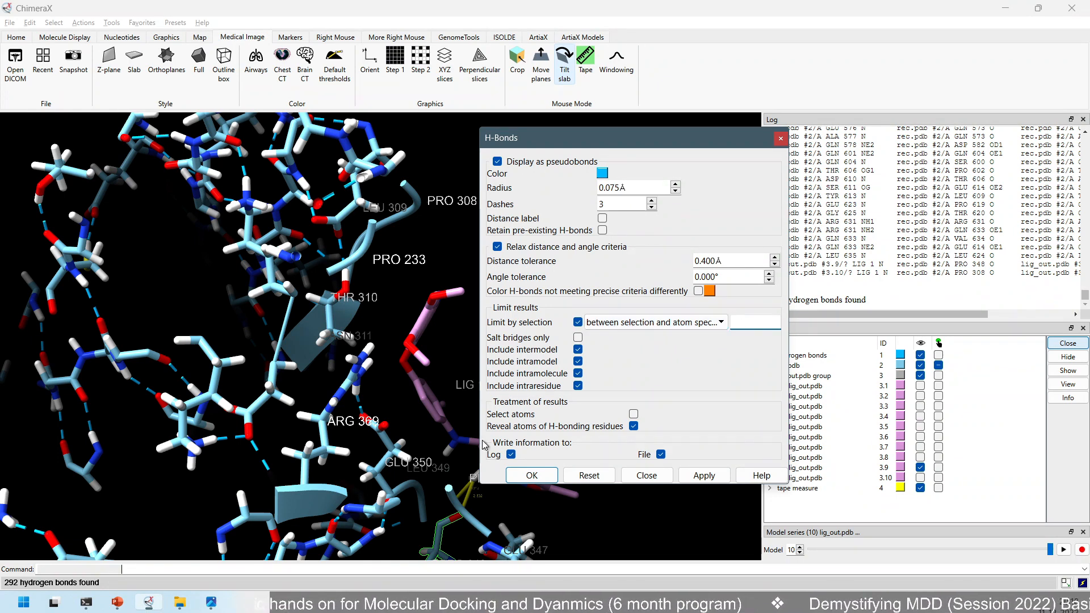
Step: Select ligand pose 3.9 with the command sel #3.9
{"action": "left_click", "coordinate": [136, 571]}
{"action": "left_click_drag", "start_coordinate": [145, 570], "coordinate": [37, 570]}
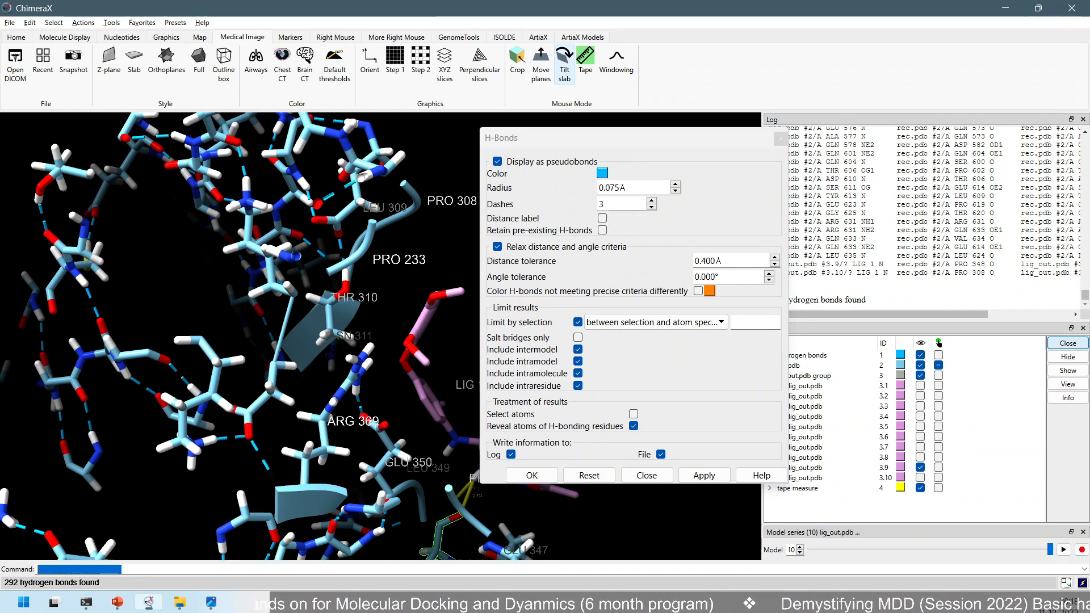
{"action": "type", "text": "#"}
{"action": "key", "text": "BackSpace"}
{"action": "type", "text": "s"}
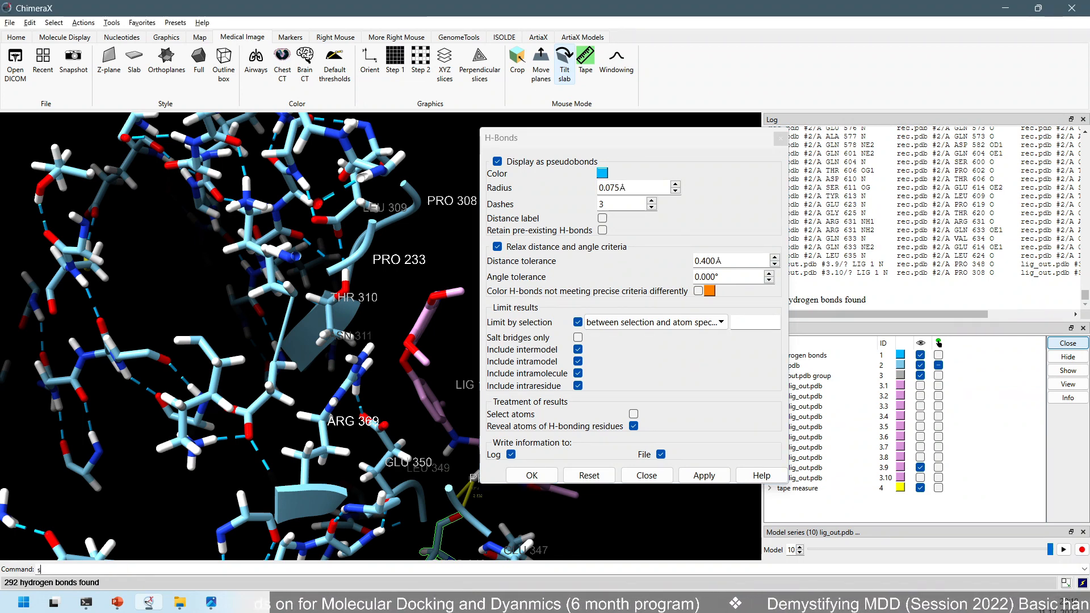
{"action": "type", "text": "el #"}
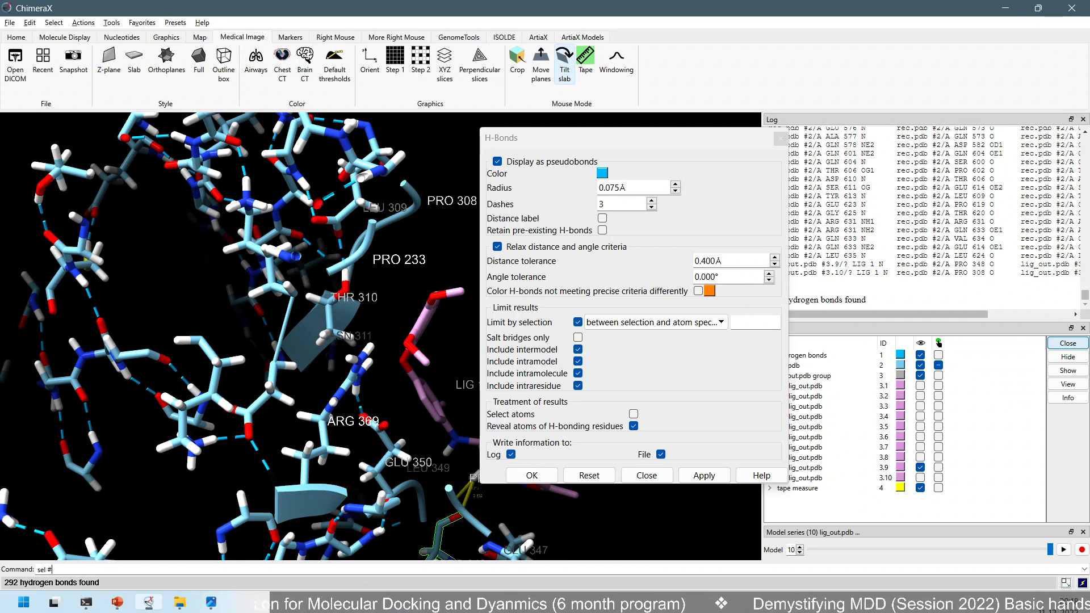
{"action": "type", "text": "3.9"}
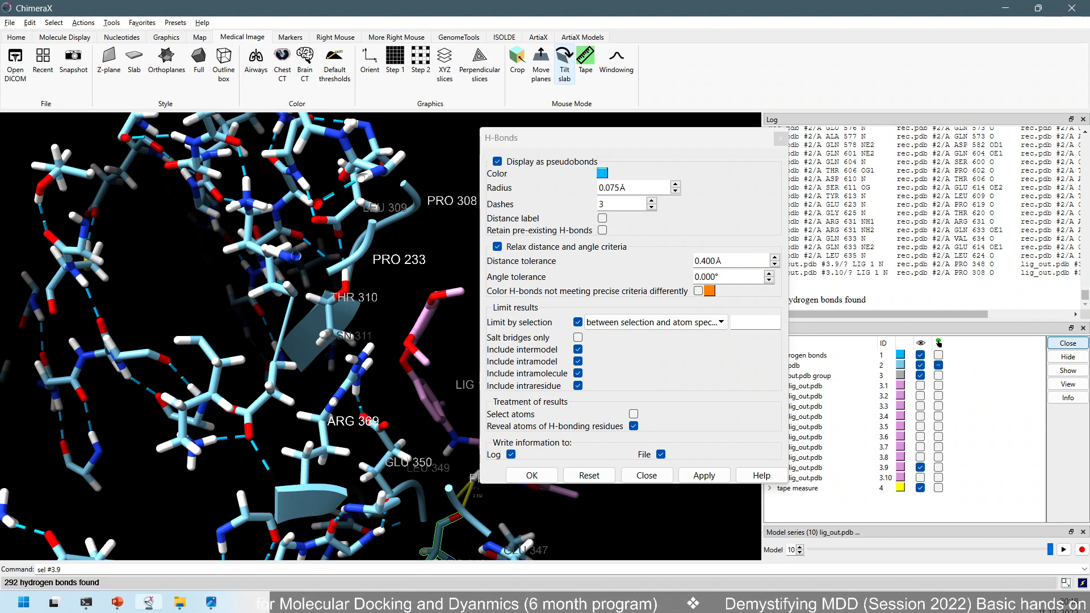
{"action": "key", "text": "Return"}
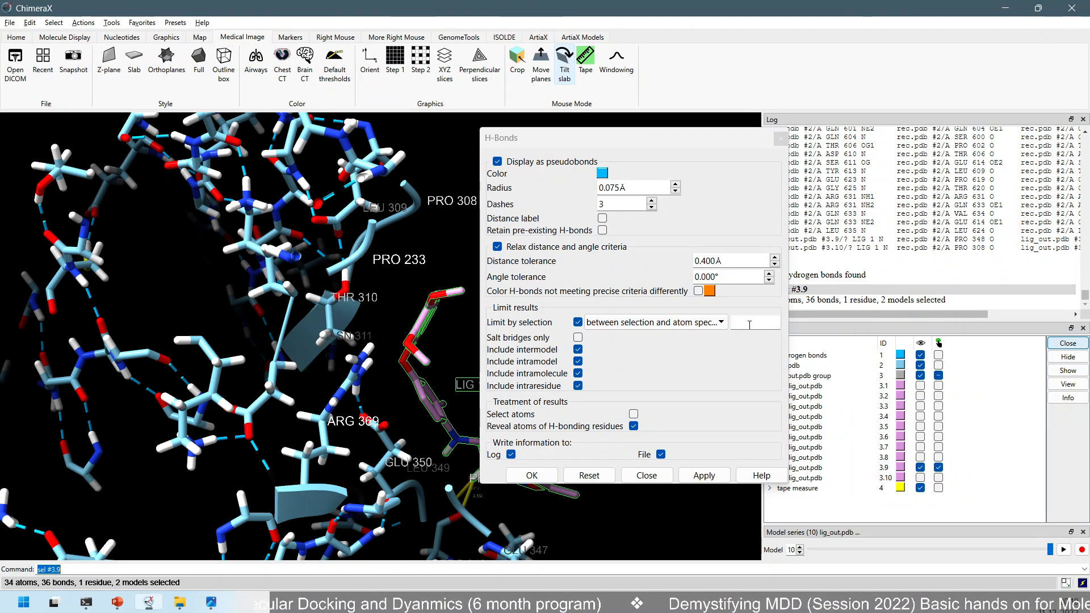
Step: Set the atom specification for the H-bond limit to the receptor model, #2, moving the dialog clear of the model list
{"action": "left_click", "coordinate": [755, 322]}
{"action": "left_click_drag", "start_coordinate": [725, 141], "coordinate": [618, 150]}
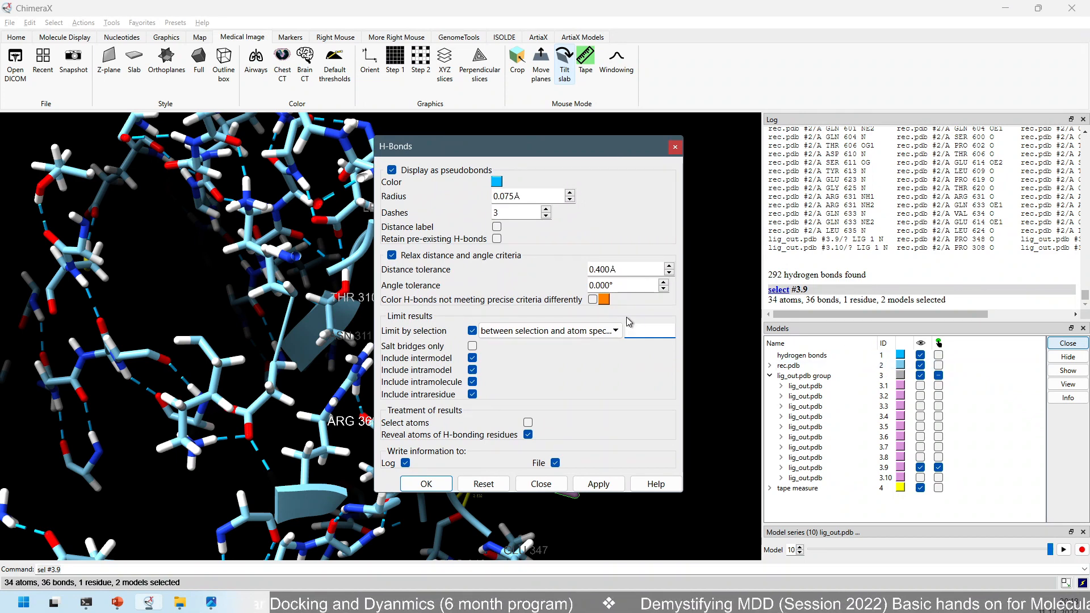
{"action": "type", "text": "@"}
{"action": "type", "text": "2"}
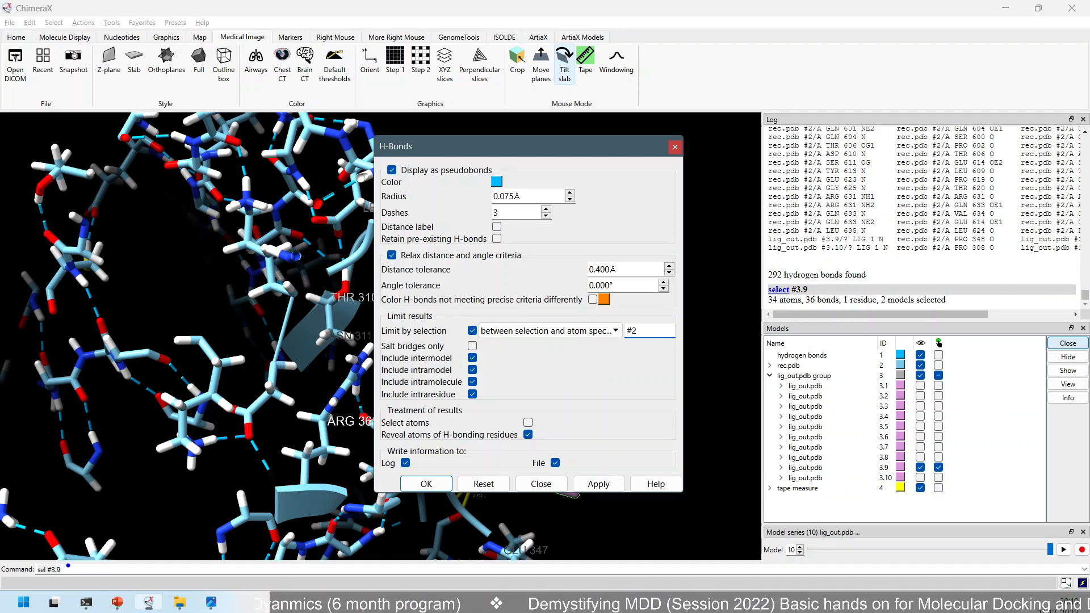
{"action": "left_click_drag", "start_coordinate": [67, 567], "coordinate": [141, 540]}
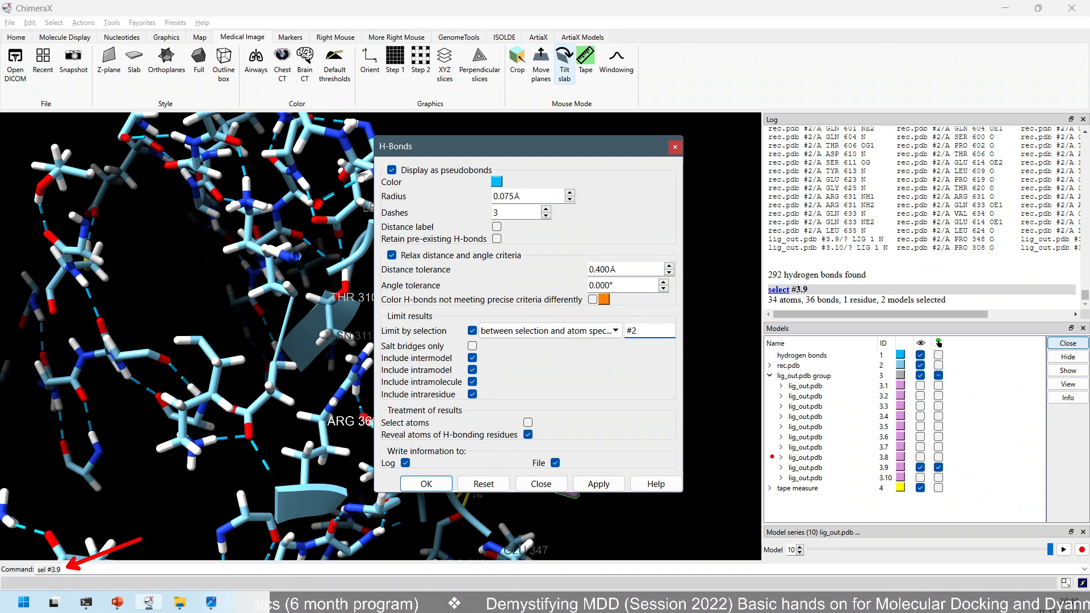
{"action": "mouse_move", "coordinate": [770, 454]}
{"action": "left_mouse_down"}
{"action": "mouse_move", "coordinate": [882, 478]}
{"action": "mouse_move", "coordinate": [967, 477]}
{"action": "left_mouse_up"}
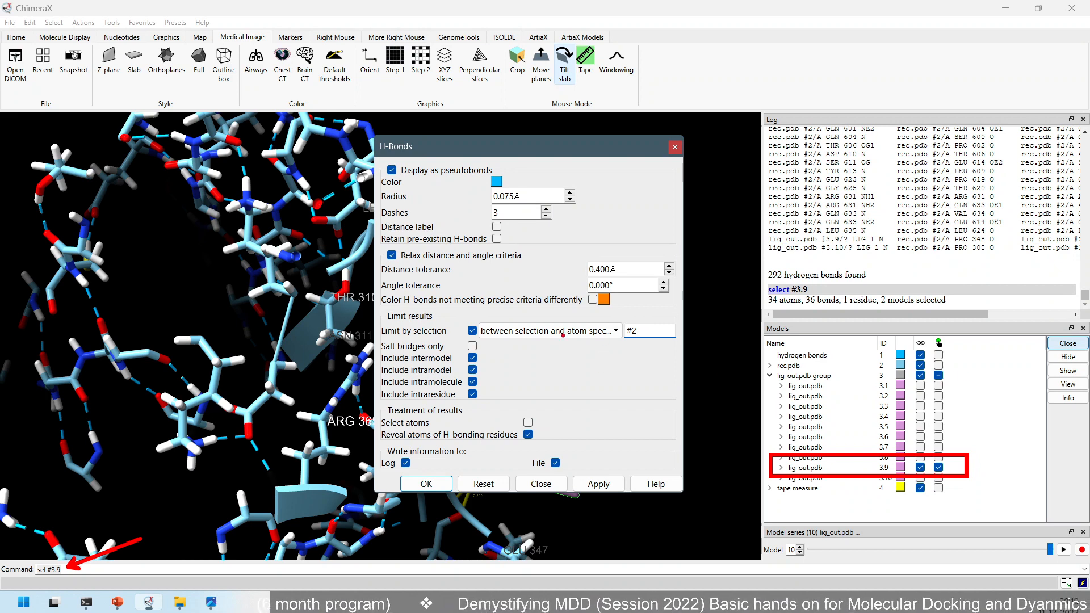
{"action": "mouse_move", "coordinate": [378, 319]}
{"action": "left_mouse_down"}
{"action": "mouse_move", "coordinate": [480, 338]}
{"action": "mouse_move", "coordinate": [397, 317]}
{"action": "left_mouse_up"}
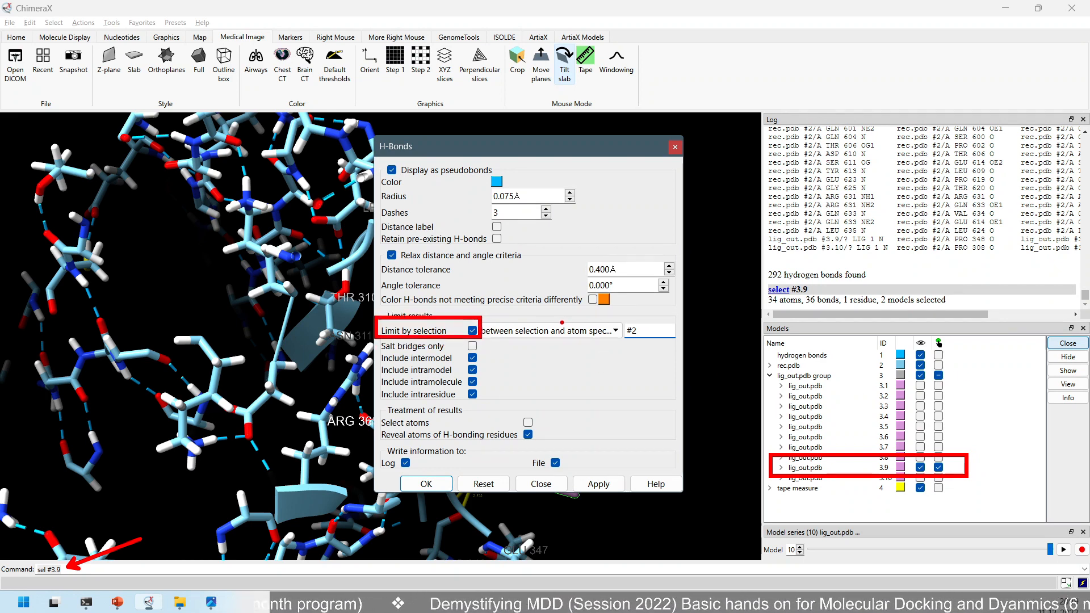
{"action": "left_click_drag", "start_coordinate": [564, 321], "coordinate": [573, 296]}
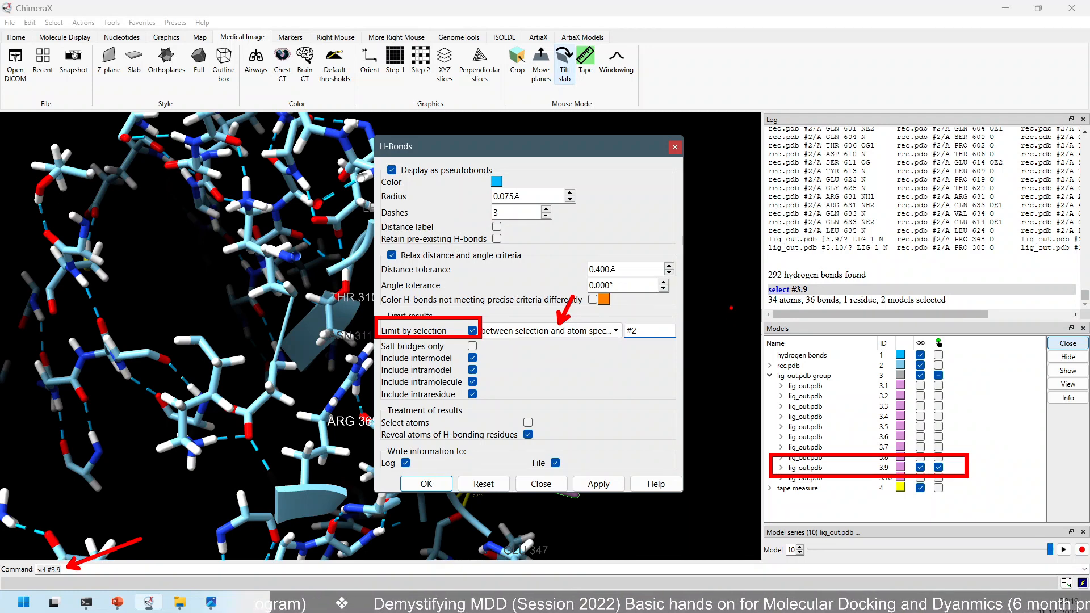
{"action": "left_click_drag", "start_coordinate": [644, 340], "coordinate": [661, 366]}
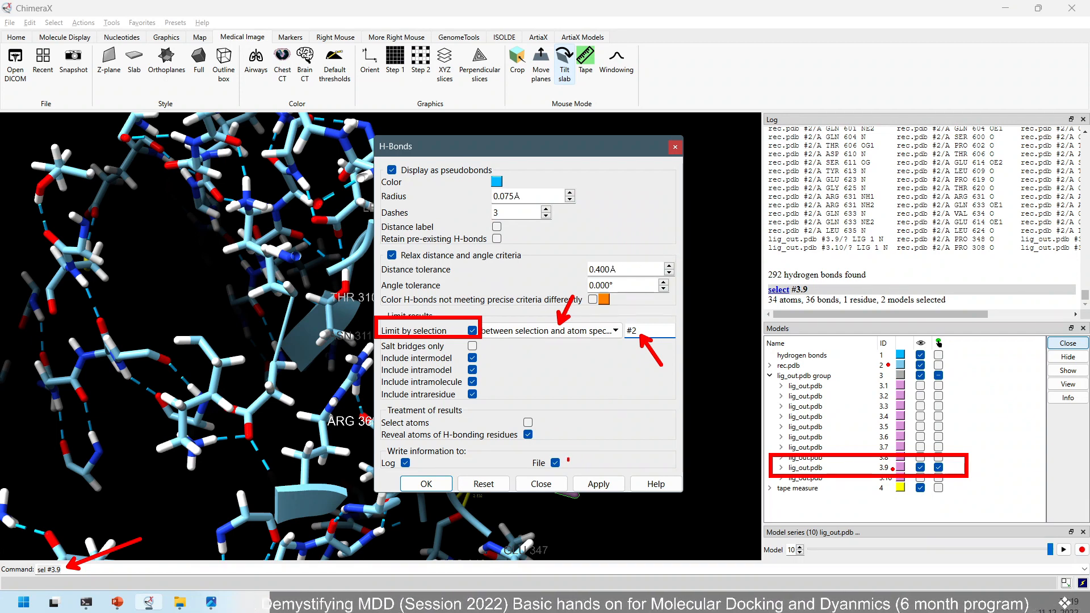
{"action": "left_click_drag", "start_coordinate": [565, 463], "coordinate": [612, 430]}
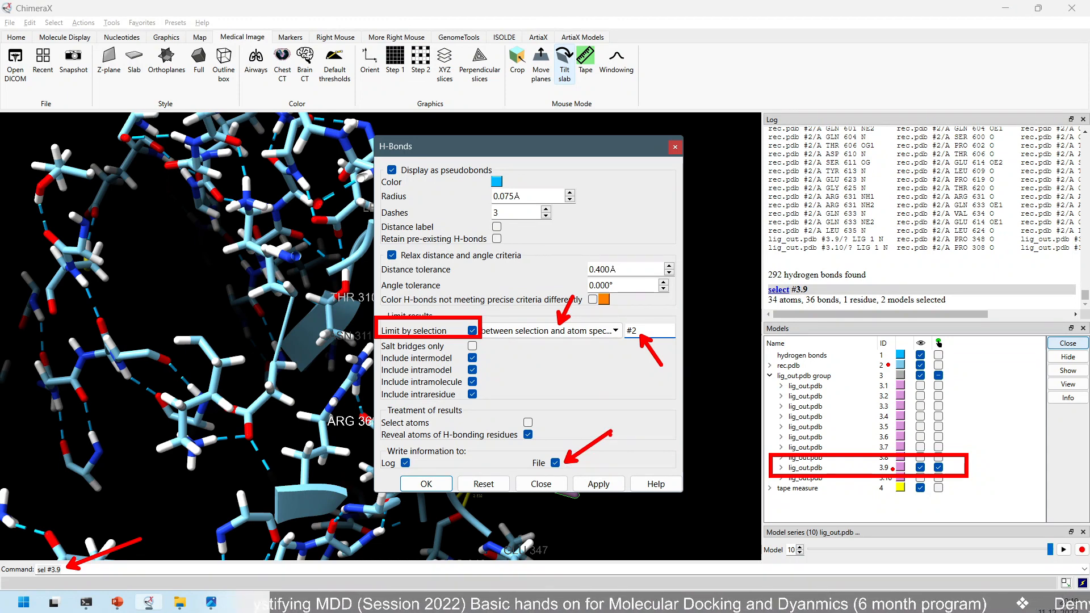
{"action": "key", "text": "Escape"}
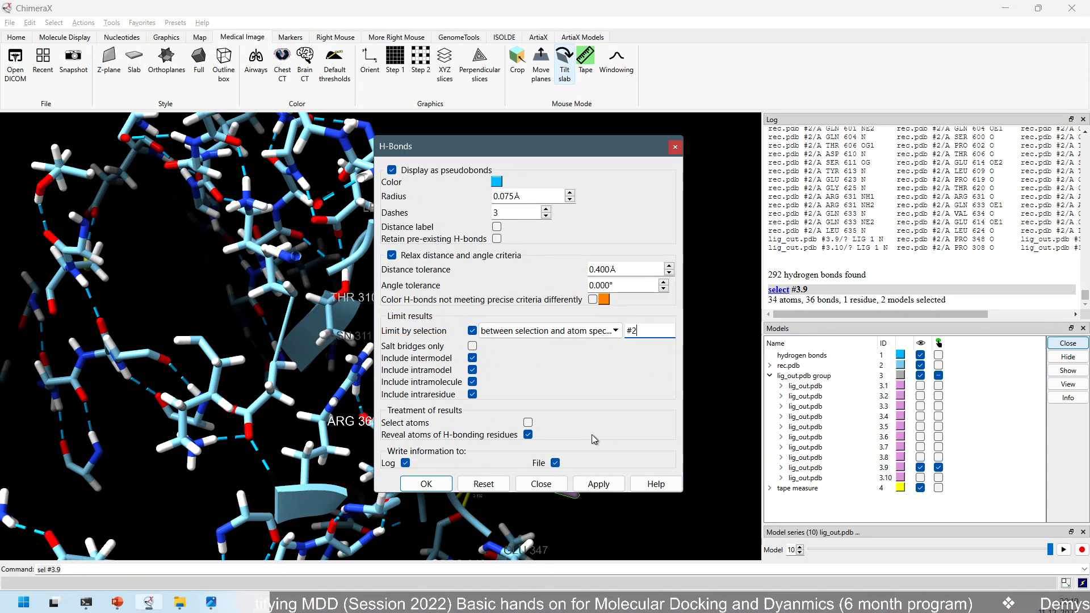
Step: Find the hydrogen bonds with the current limits, save the results over the existing hydrogen-bonds file, and close the H-Bonds dialog
{"action": "left_click", "coordinate": [600, 485]}
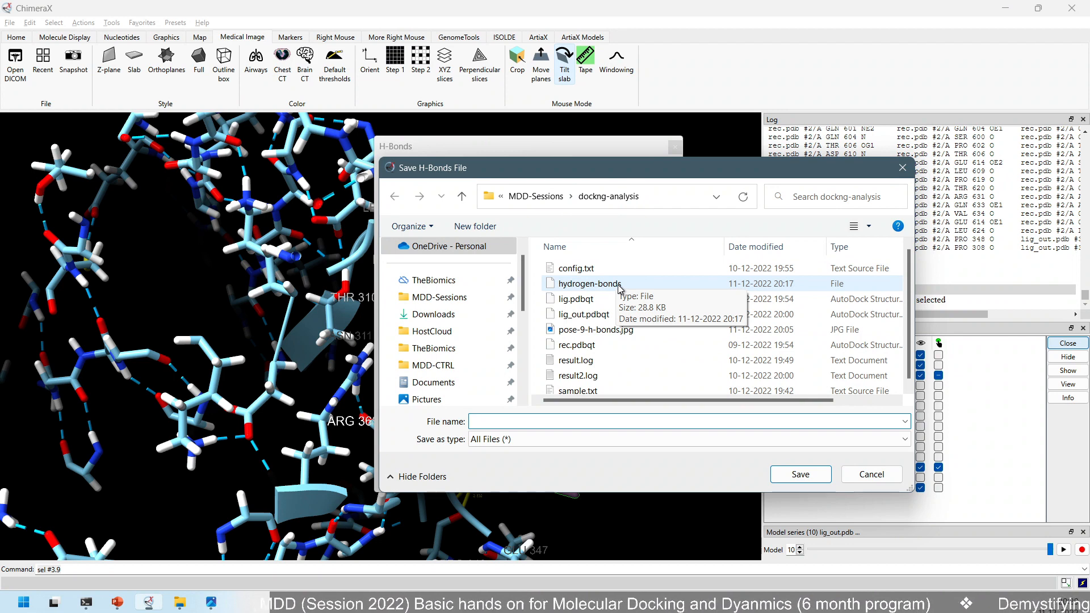
{"action": "left_click", "coordinate": [590, 283]}
{"action": "left_click", "coordinate": [622, 419]}
{"action": "left_click", "coordinate": [645, 421]}
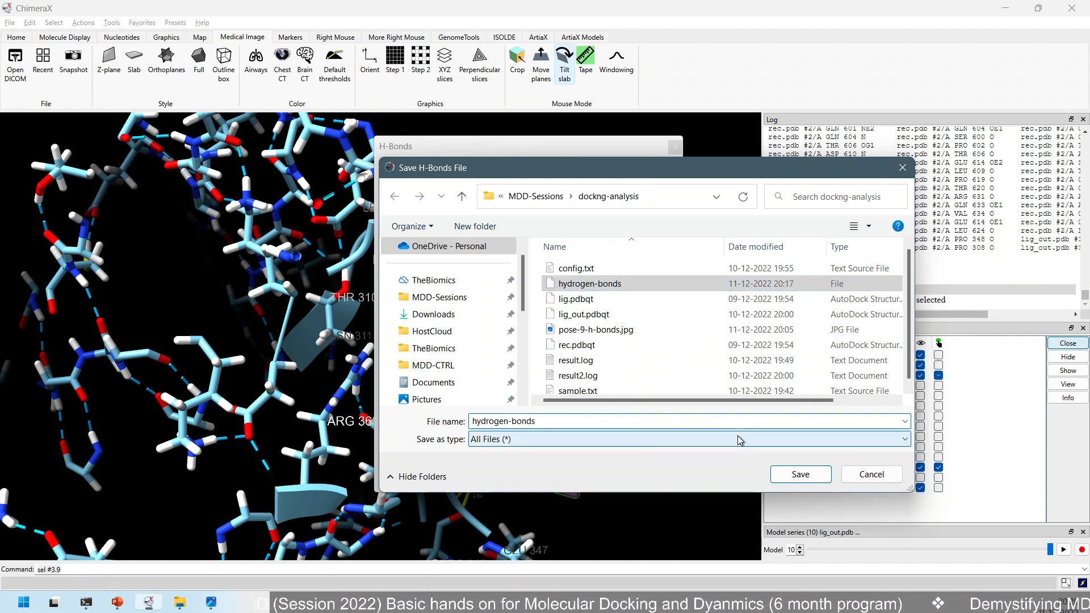
{"action": "left_click", "coordinate": [791, 471]}
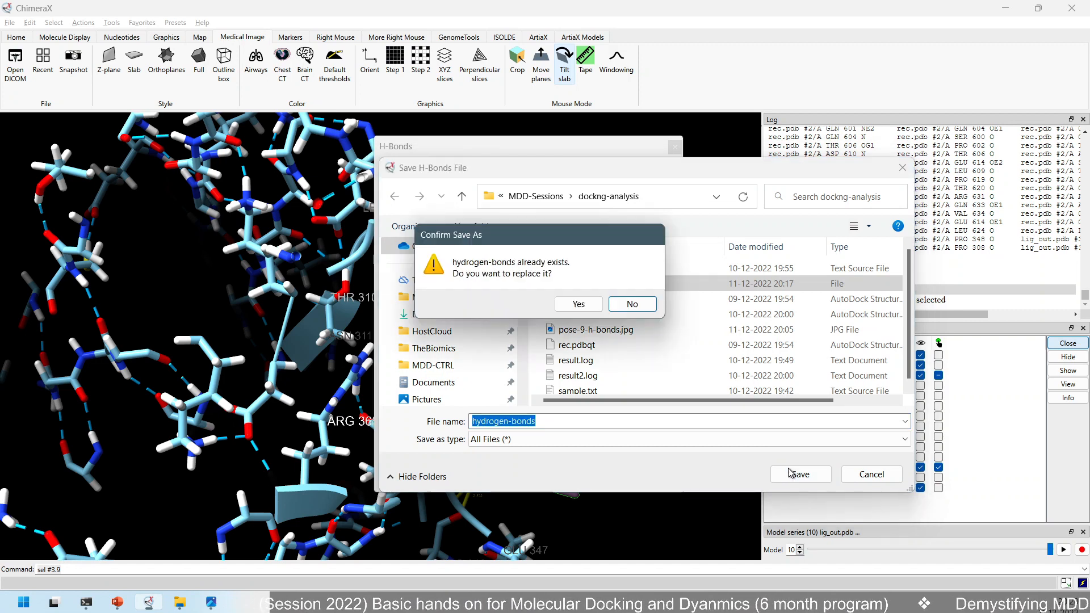
{"action": "left_click", "coordinate": [585, 305]}
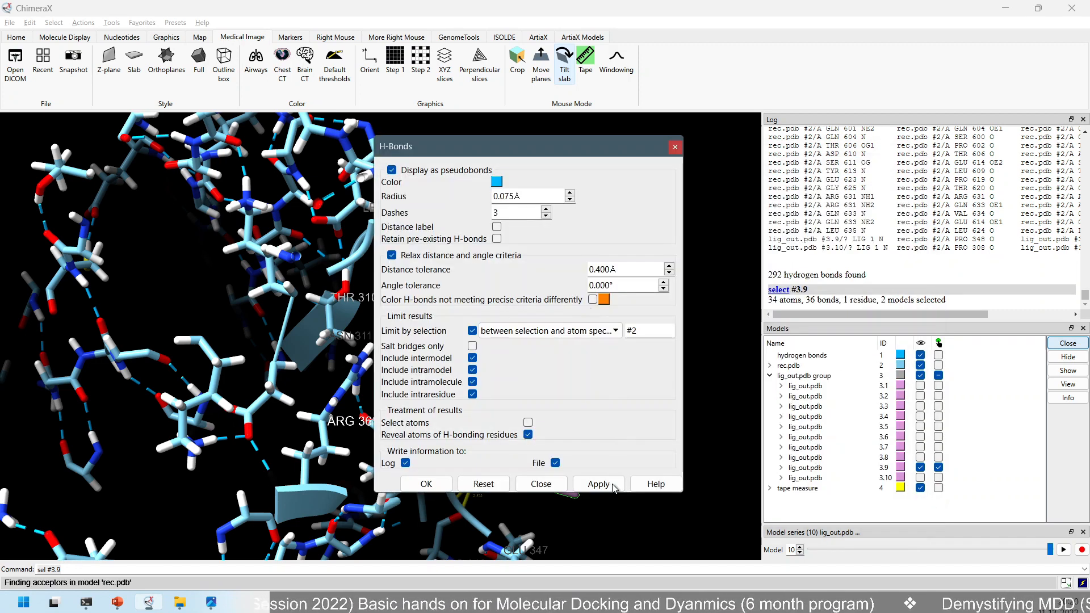
{"action": "left_click", "coordinate": [539, 484]}
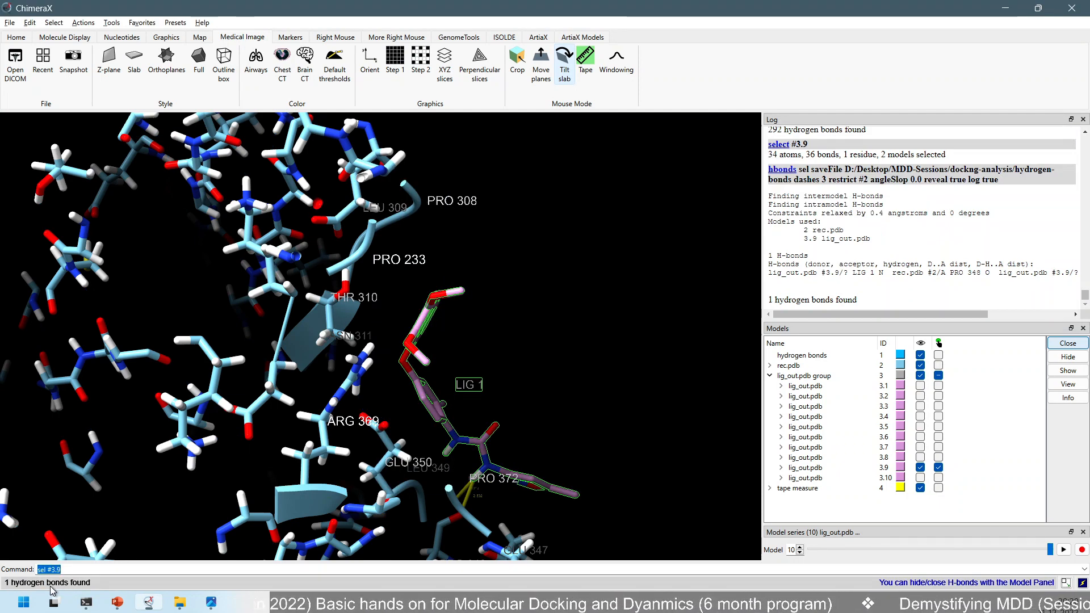
Step: Close the pose-9-h-bonds.jpg image and minimise ChimeraX to reach the dockng-analysis folder
{"action": "left_click", "coordinate": [208, 603]}
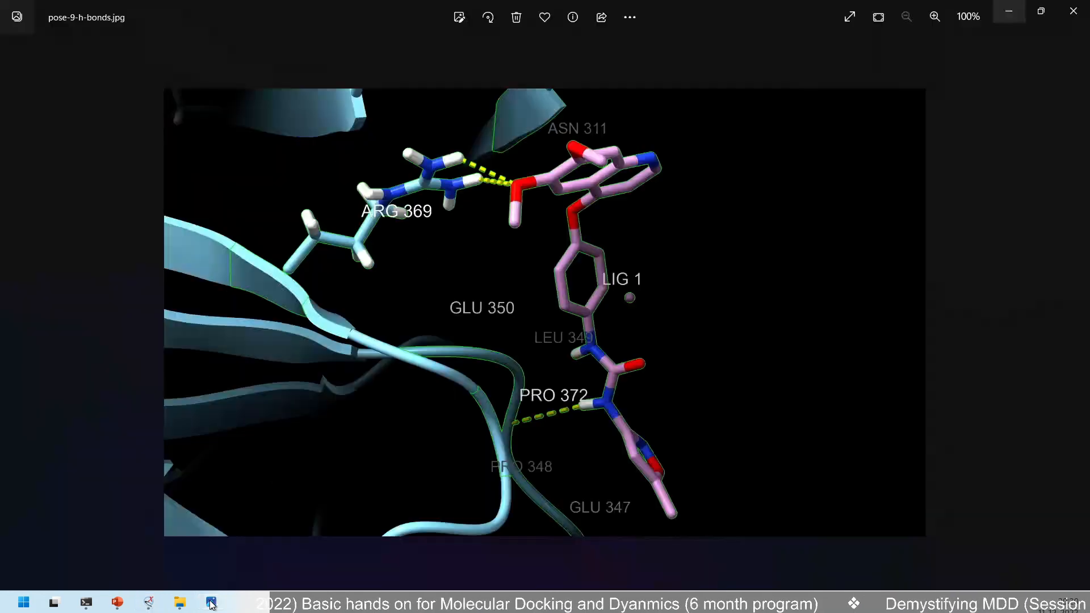
{"action": "left_click", "coordinate": [1073, 10]}
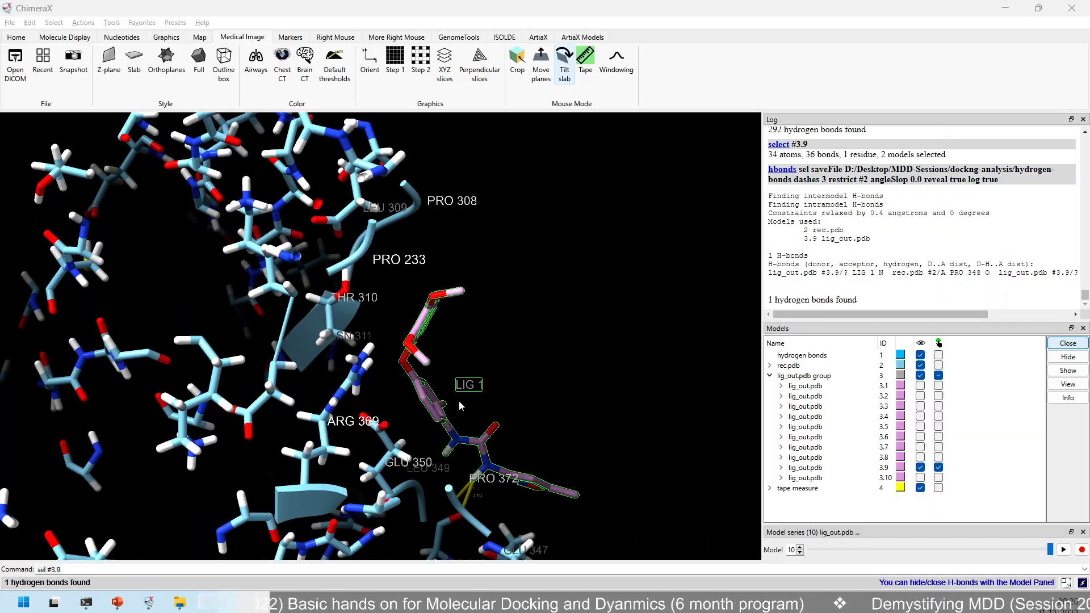
{"action": "left_click", "coordinate": [1005, 8]}
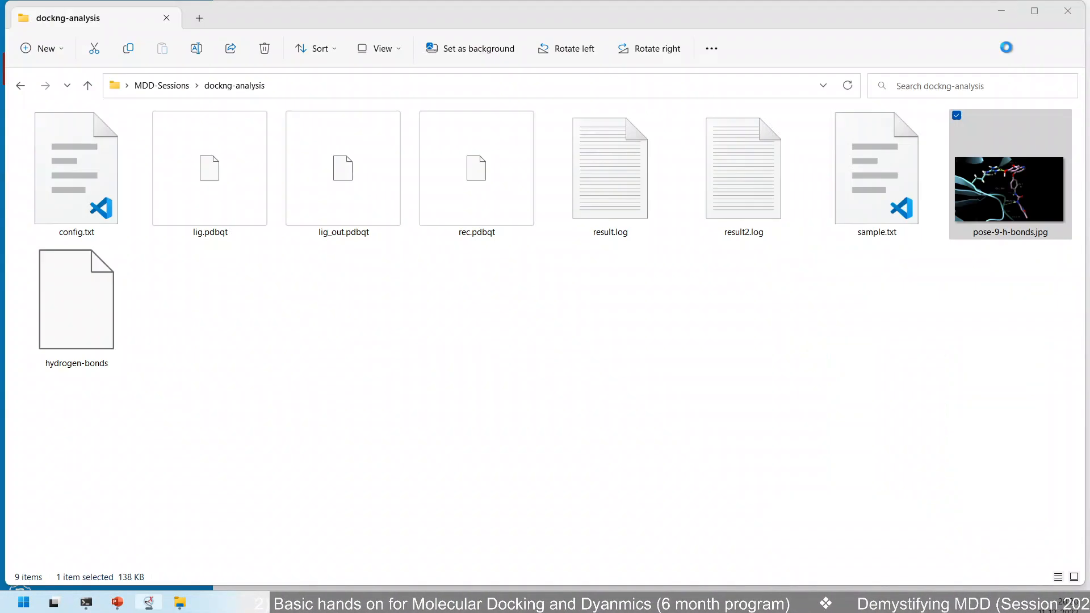
Step: Rename the hydrogen-bonds file in the dockng-analysis folder as hydrogen-bonds.txt
{"action": "left_click", "coordinate": [538, 396]}
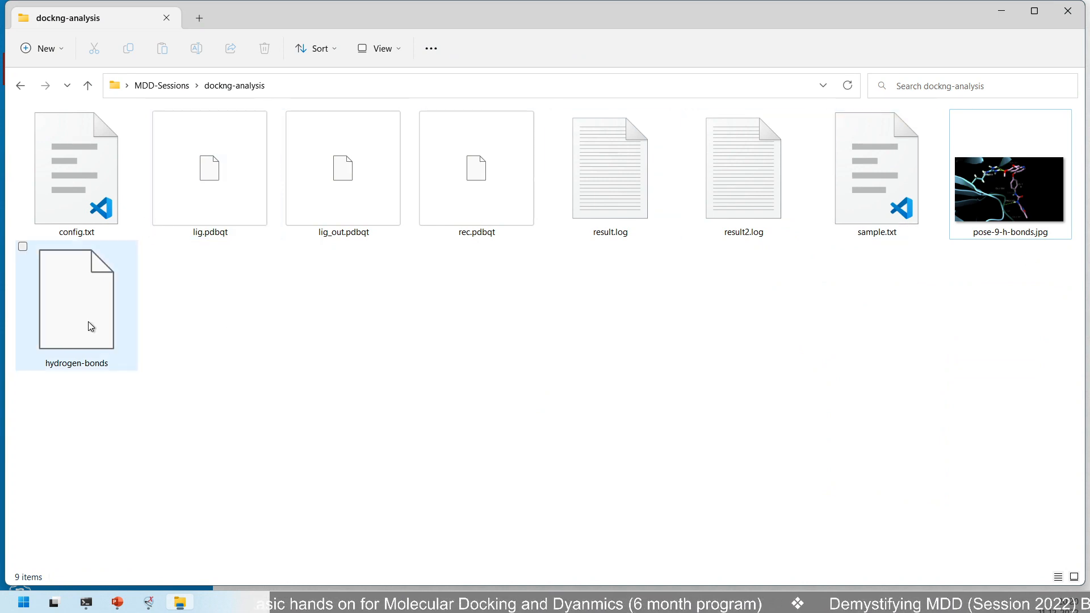
{"action": "left_click", "coordinate": [89, 322]}
{"action": "right_click", "coordinate": [88, 321]}
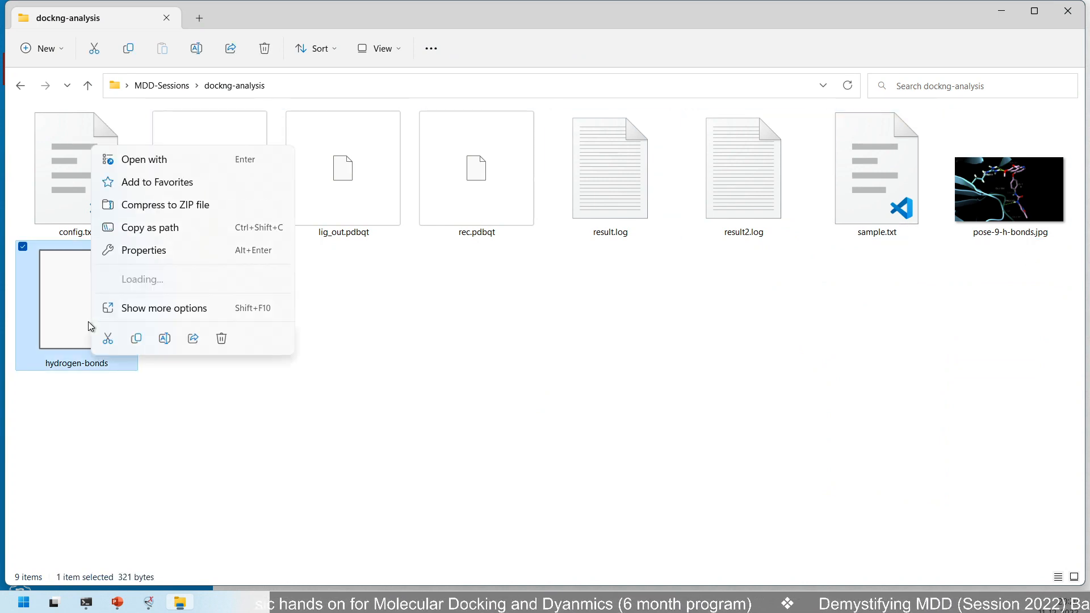
{"action": "left_click", "coordinate": [60, 300]}
{"action": "key", "text": "F2"}
{"action": "key", "text": "End"}
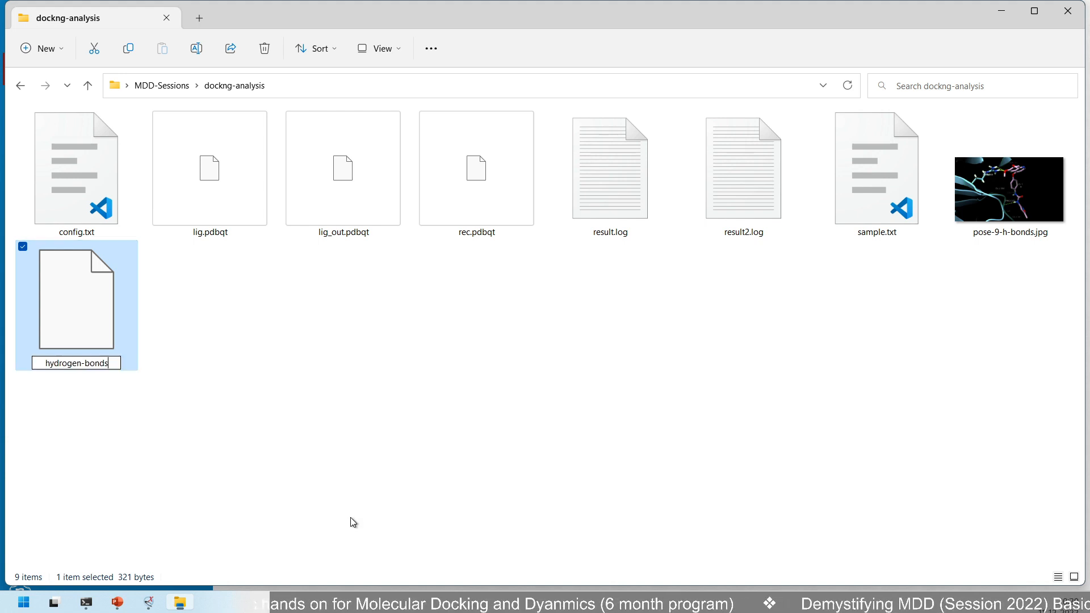
{"action": "type", "text": ".txt"}
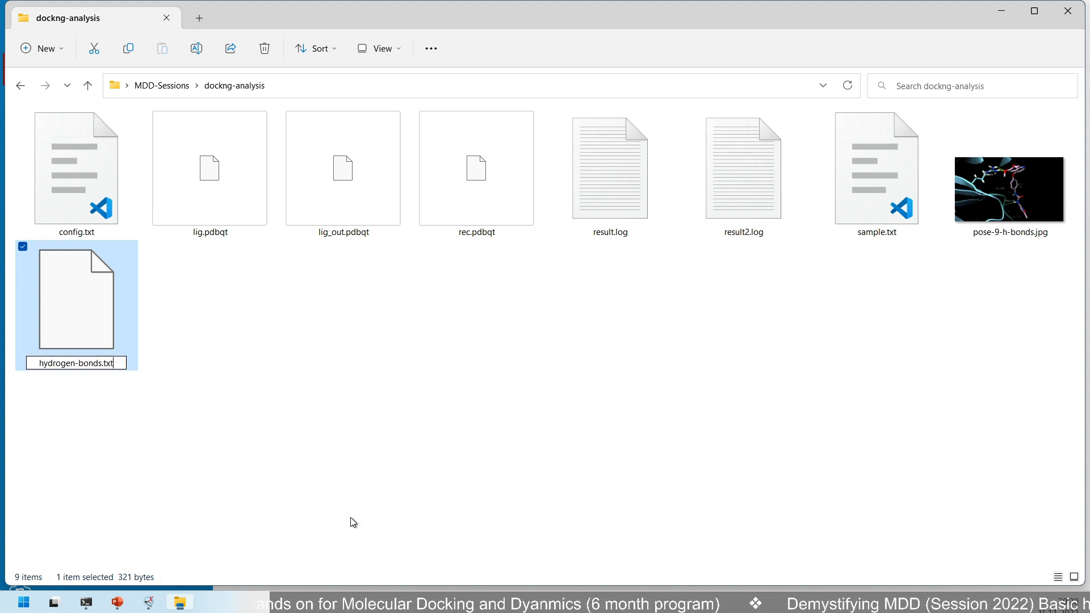
{"action": "key", "text": "Return"}
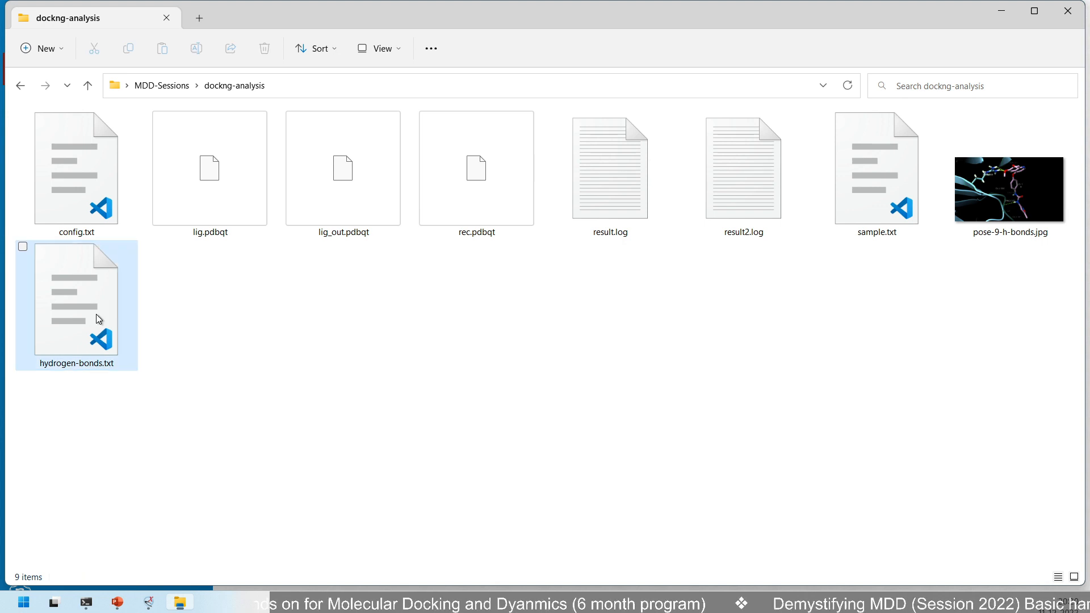
Step: Open hydrogen-bonds.txt in Notepad, maximise the window to read the listed H-bond, and minimise it again
{"action": "right_click", "coordinate": [88, 308]}
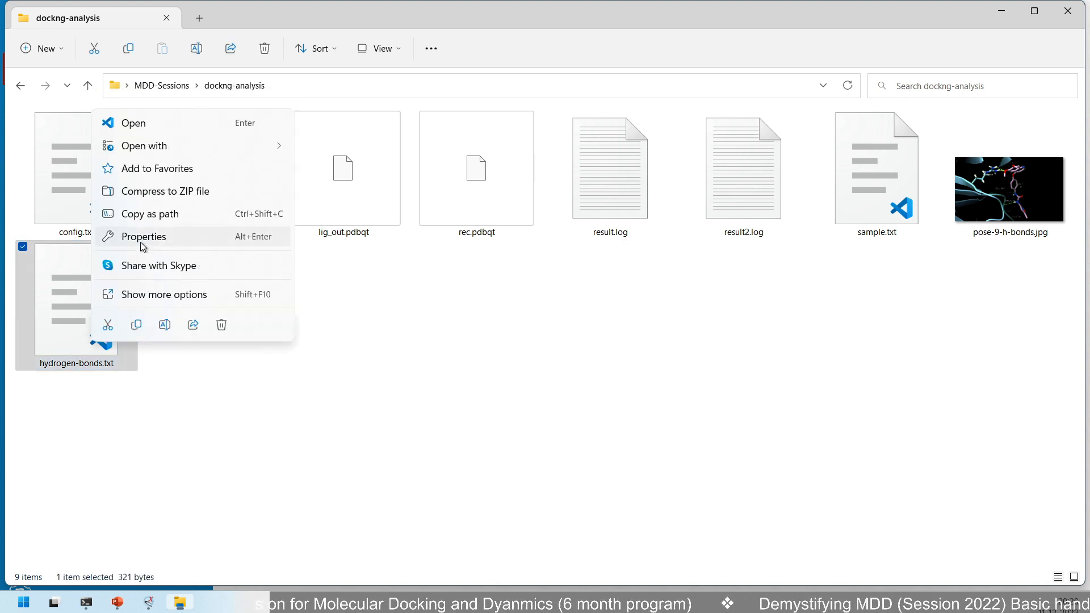
{"action": "mouse_move", "coordinate": [216, 141]}
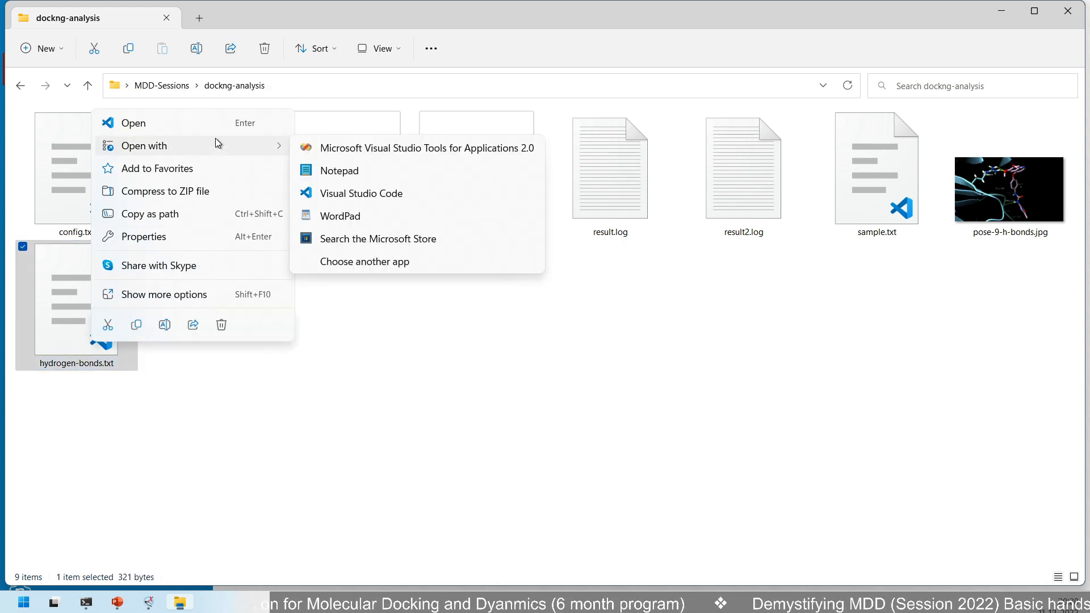
{"action": "left_click", "coordinate": [359, 173]}
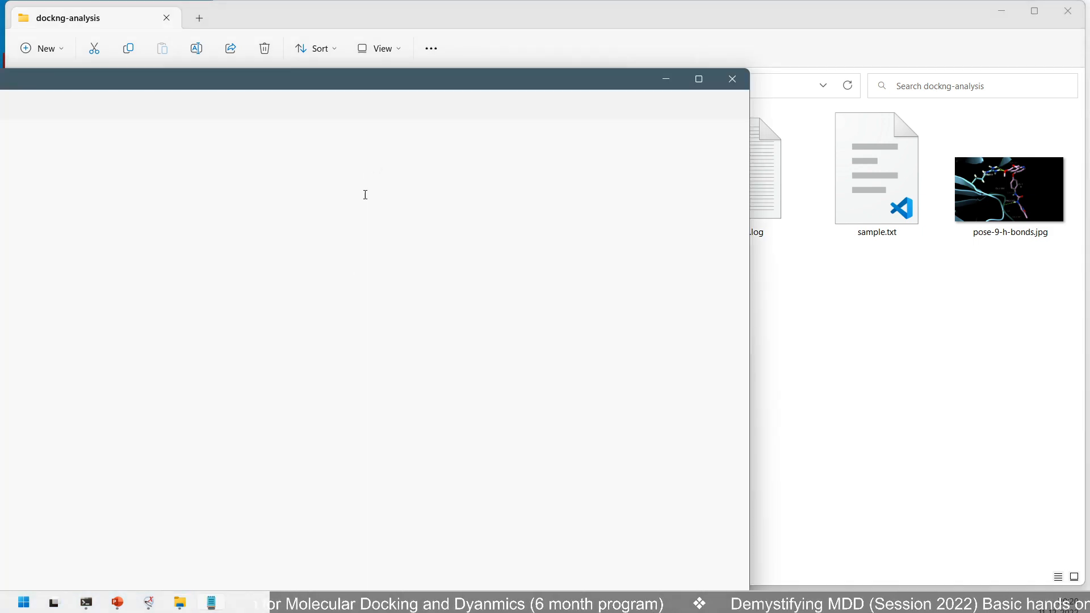
{"action": "left_click_drag", "start_coordinate": [380, 76], "coordinate": [669, 84]}
{"action": "double_click", "coordinate": [670, 84]}
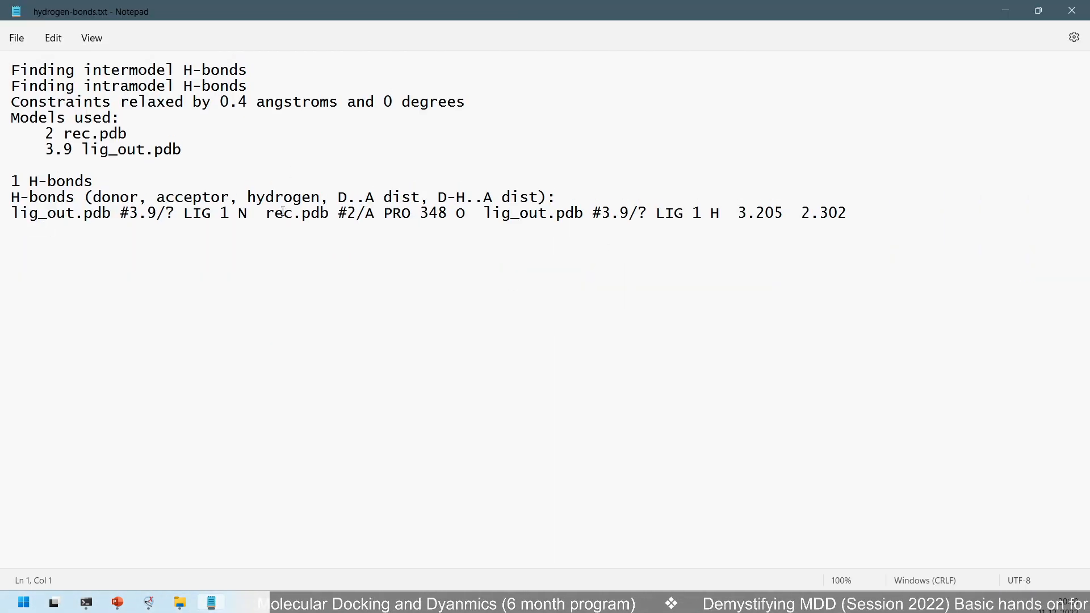
{"action": "left_click", "coordinate": [859, 213]}
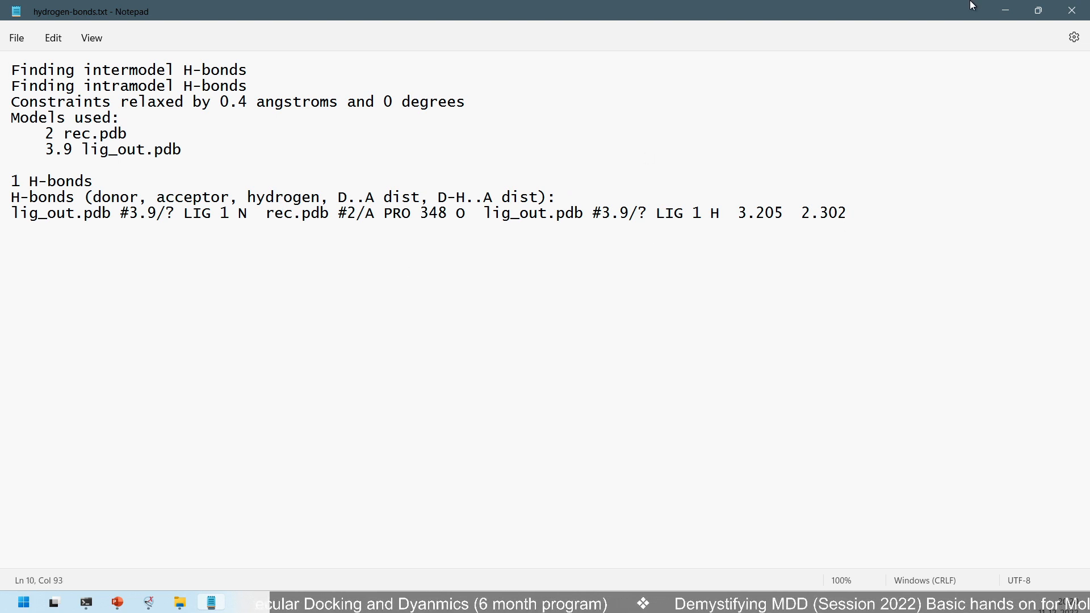
{"action": "left_click", "coordinate": [1008, 12]}
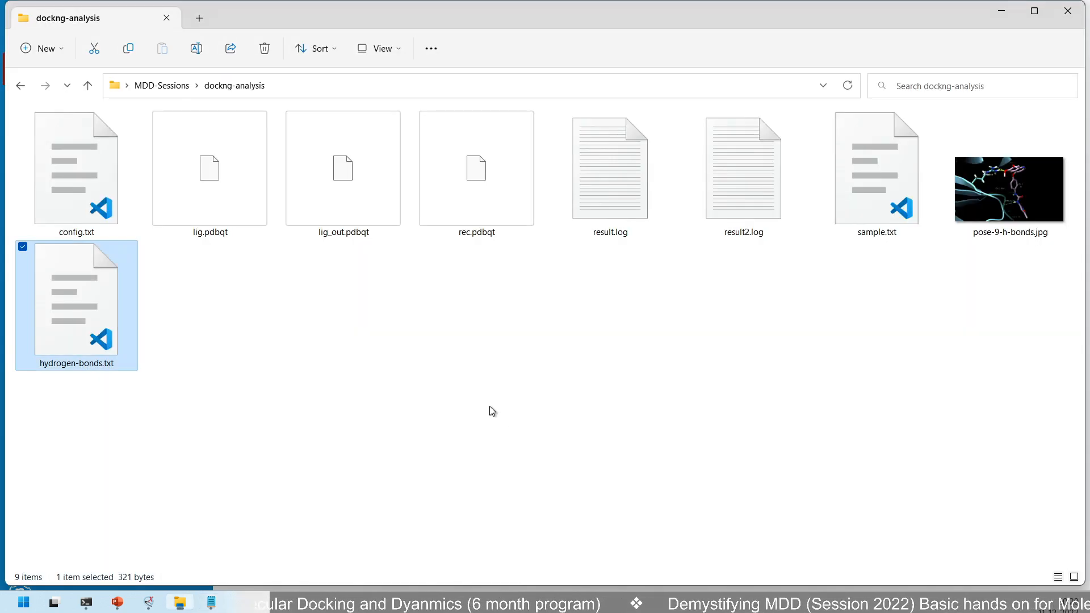
Step: Switch back to ChimeraX and highlight the line in the log that reports how many hydrogen bonds were found
{"action": "left_click", "coordinate": [149, 609]}
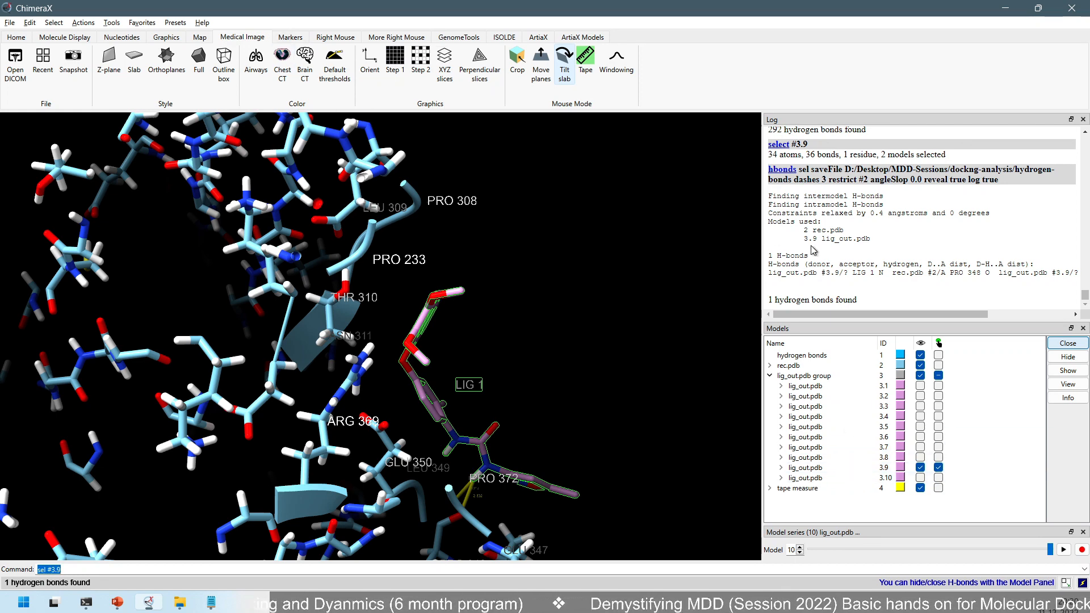
{"action": "left_click_drag", "start_coordinate": [860, 301], "coordinate": [765, 295]}
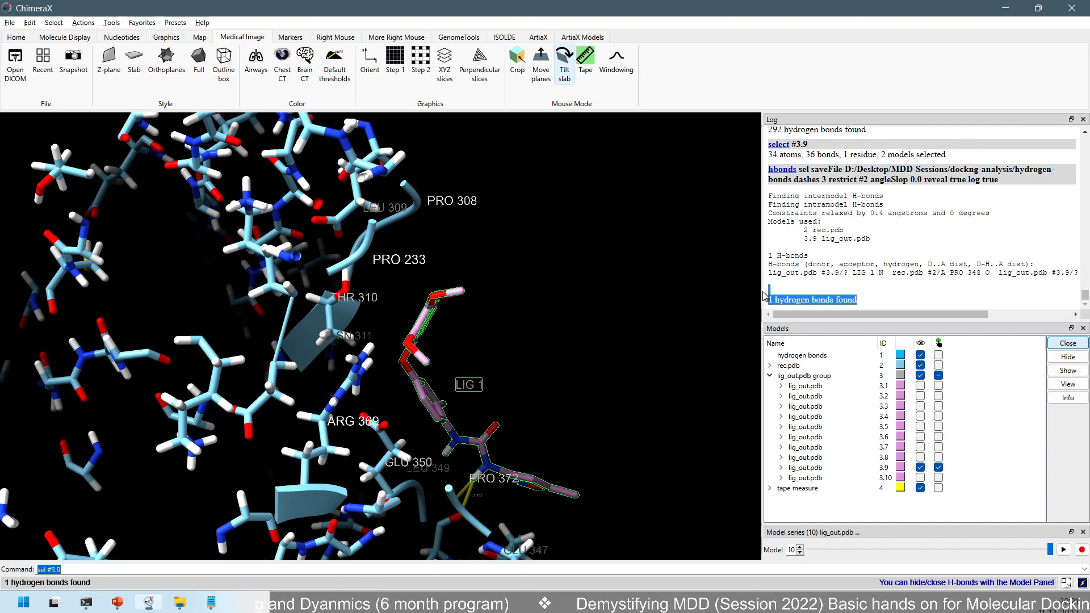
{"action": "mouse_move", "coordinate": [320, 376]}
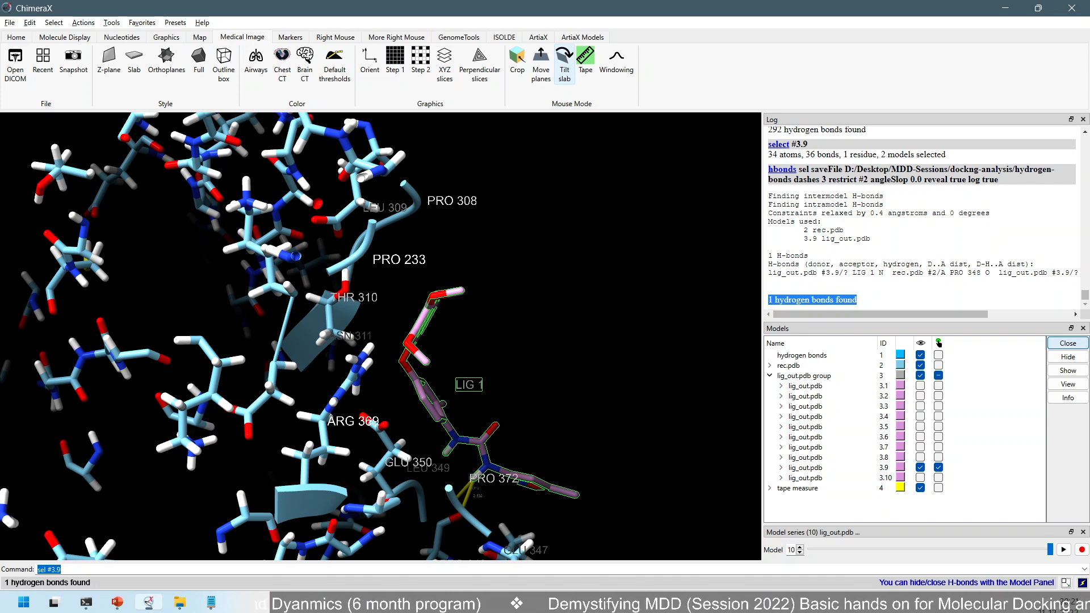
Step: Reopen the H-Bonds tool to review its distance and angle tolerances and result limits, and close it without applying
{"action": "left_click", "coordinate": [114, 23]}
{"action": "mouse_move", "coordinate": [156, 216]}
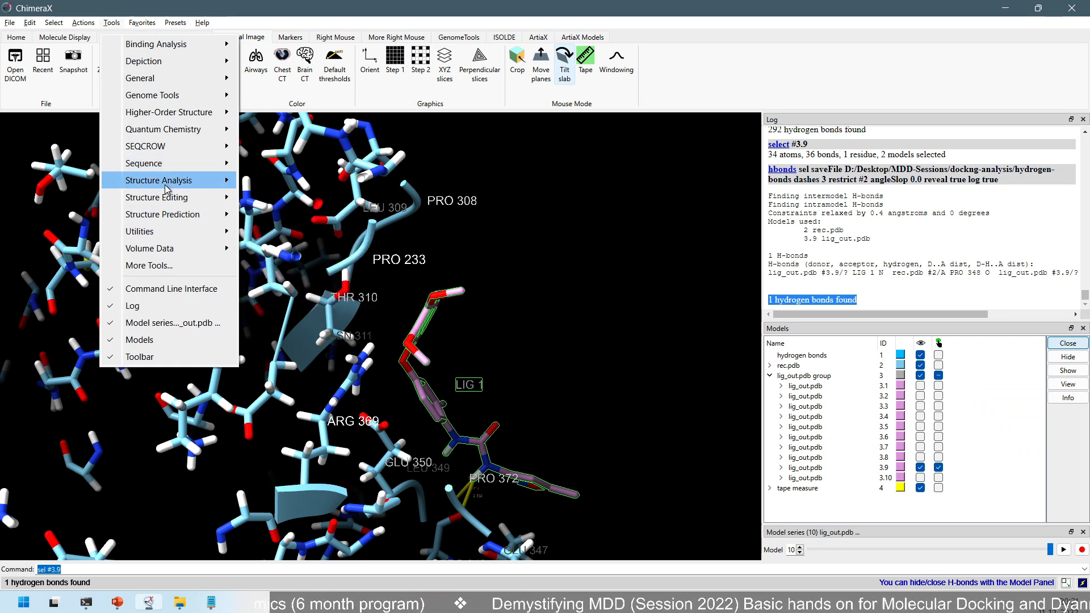
{"action": "mouse_move", "coordinate": [167, 189]}
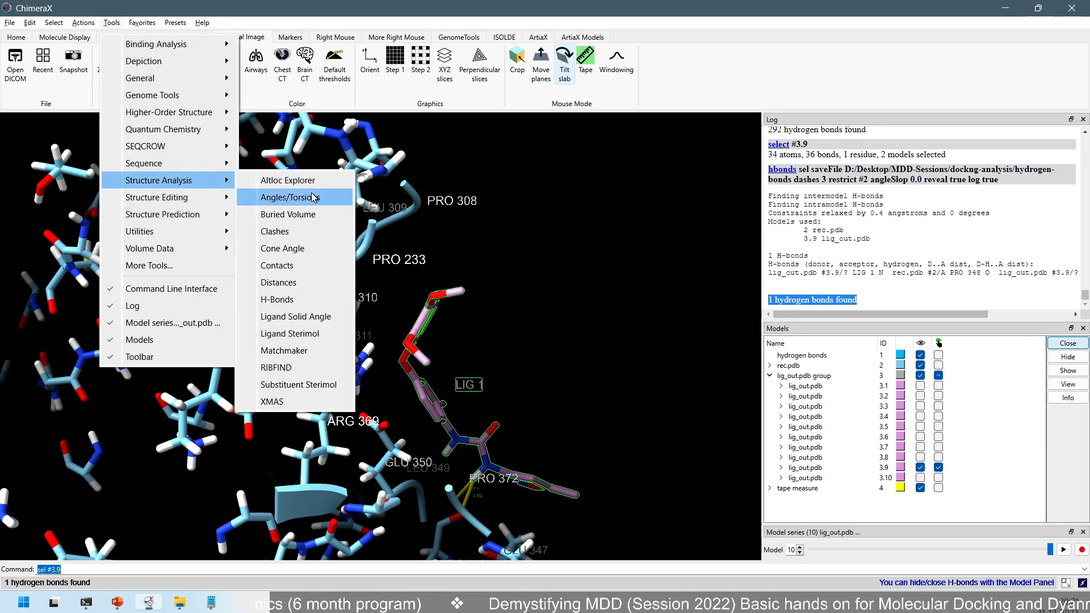
{"action": "left_click", "coordinate": [279, 305]}
{"action": "left_click_drag", "start_coordinate": [708, 359], "coordinate": [543, 72]}
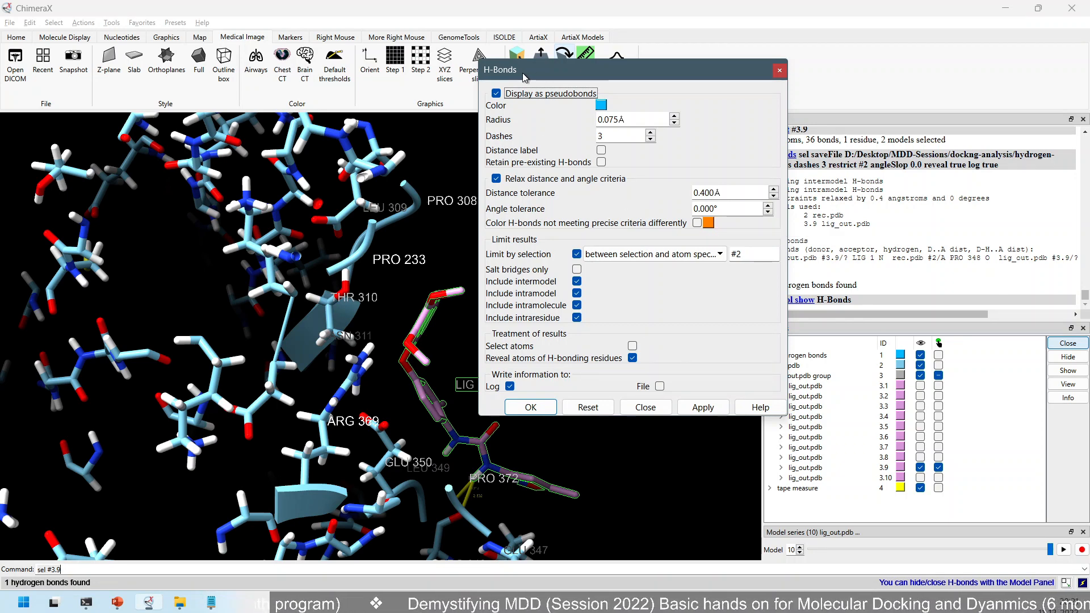
{"action": "left_click", "coordinate": [779, 70]}
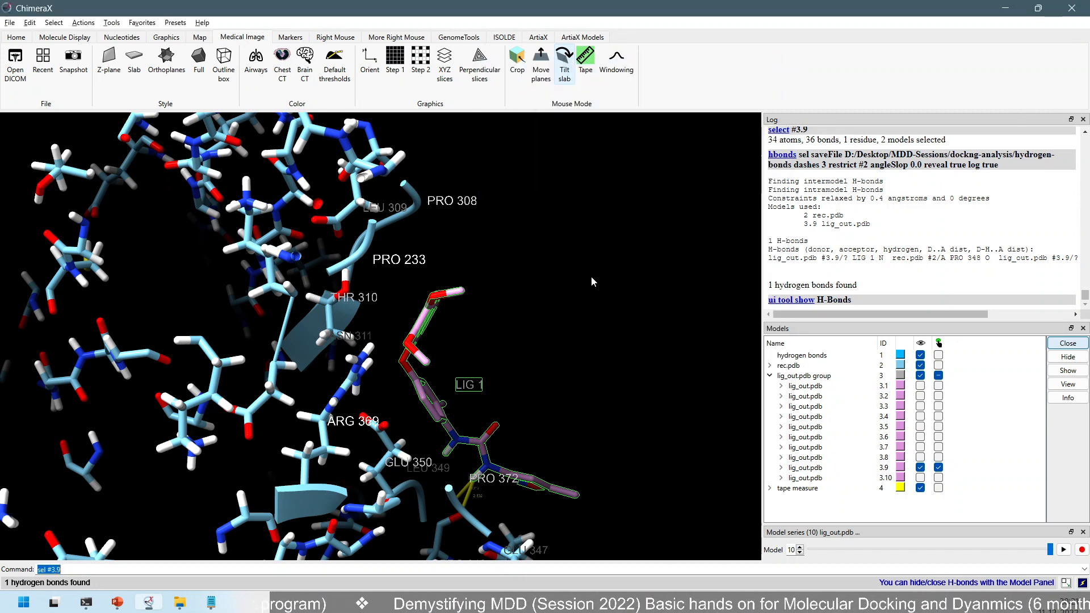
Step: Switch to hydrogen-bonds.txt in Notepad and examine the relaxed distance and angle constraints and the H-bond column headings
{"action": "left_click", "coordinate": [213, 603]}
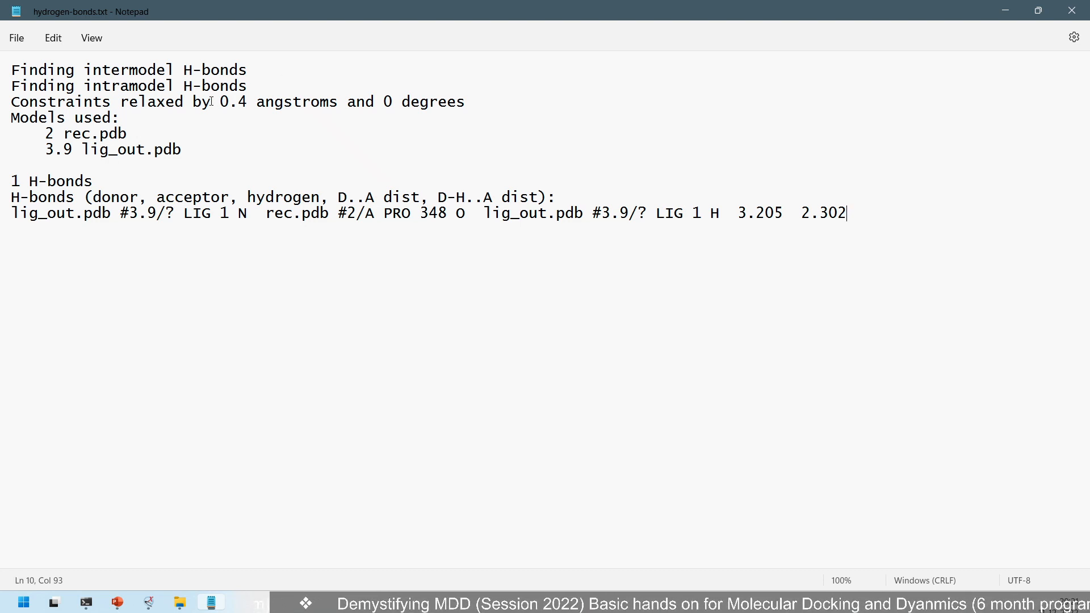
{"action": "left_click_drag", "start_coordinate": [14, 103], "coordinate": [338, 105]}
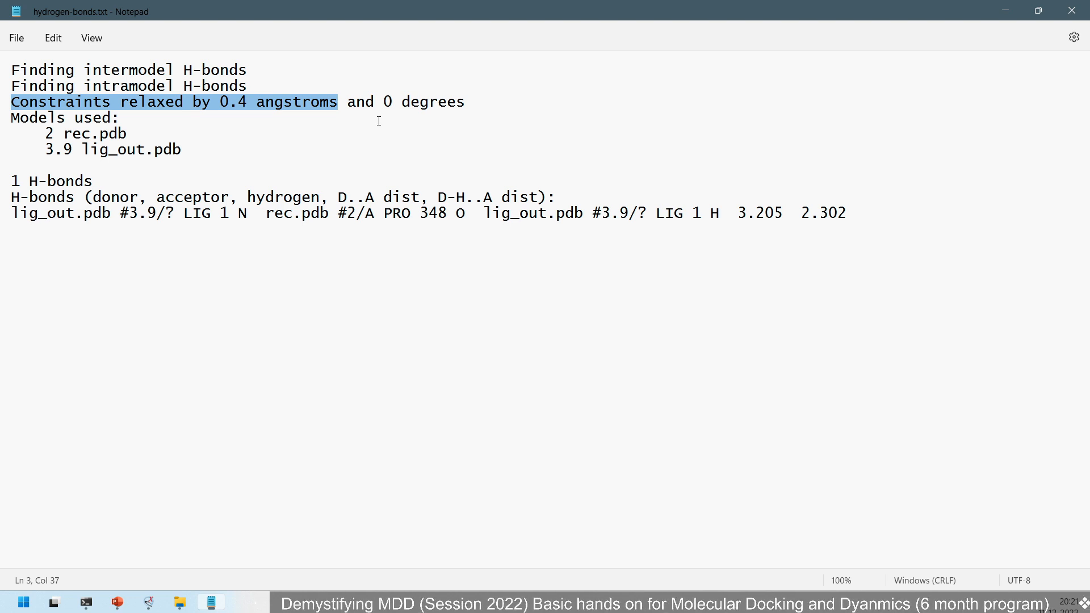
{"action": "left_click_drag", "start_coordinate": [384, 103], "coordinate": [466, 103]}
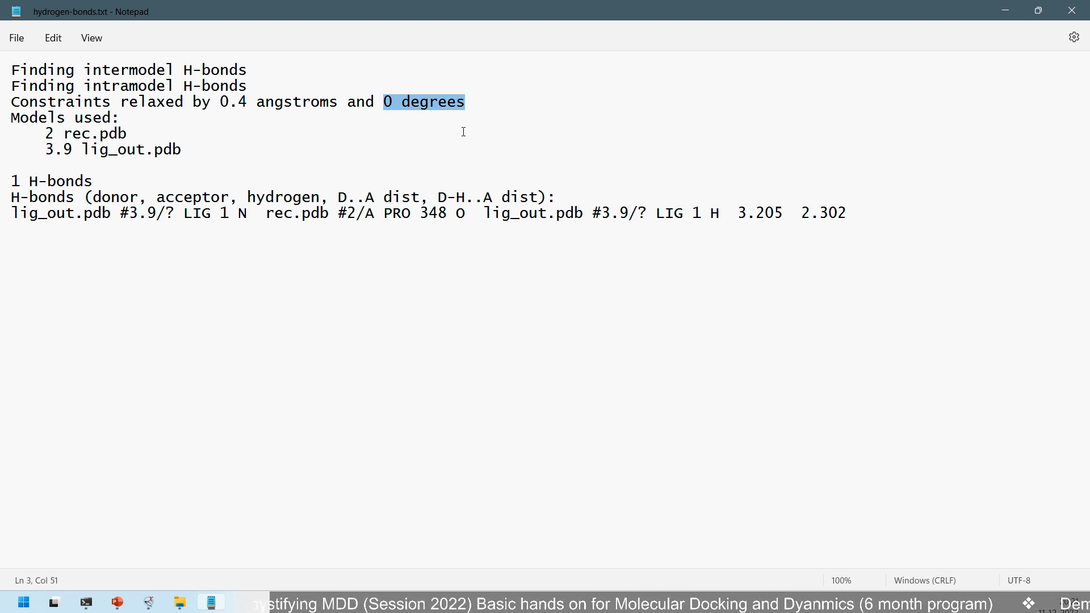
{"action": "left_click", "coordinate": [486, 197]}
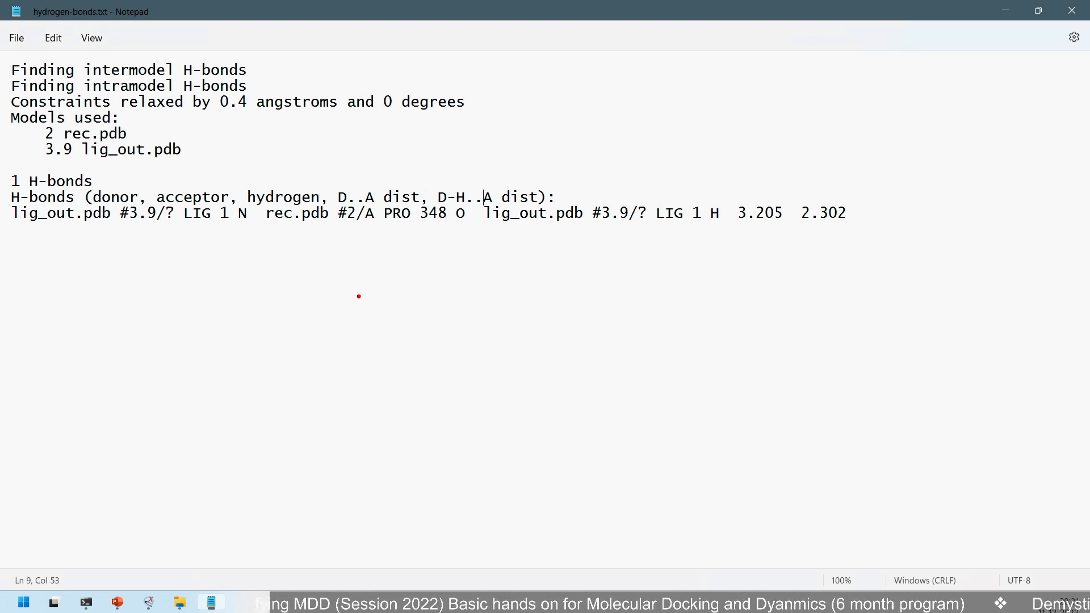
Step: Draw a freehand hydrogen-bond diagram below the results text, with two O atoms and an H between them, slightly lower
{"action": "mouse_move", "coordinate": [359, 286]}
{"action": "left_mouse_down"}
{"action": "mouse_move", "coordinate": [393, 295]}
{"action": "mouse_move", "coordinate": [356, 283]}
{"action": "left_mouse_up"}
{"action": "mouse_move", "coordinate": [653, 276]}
{"action": "left_mouse_down"}
{"action": "mouse_move", "coordinate": [676, 280]}
{"action": "mouse_move", "coordinate": [651, 275]}
{"action": "left_mouse_up"}
{"action": "mouse_move", "coordinate": [436, 353]}
{"action": "left_mouse_down"}
{"action": "mouse_move", "coordinate": [445, 400]}
{"action": "mouse_move", "coordinate": [469, 366]}
{"action": "mouse_move", "coordinate": [477, 389]}
{"action": "left_mouse_up"}
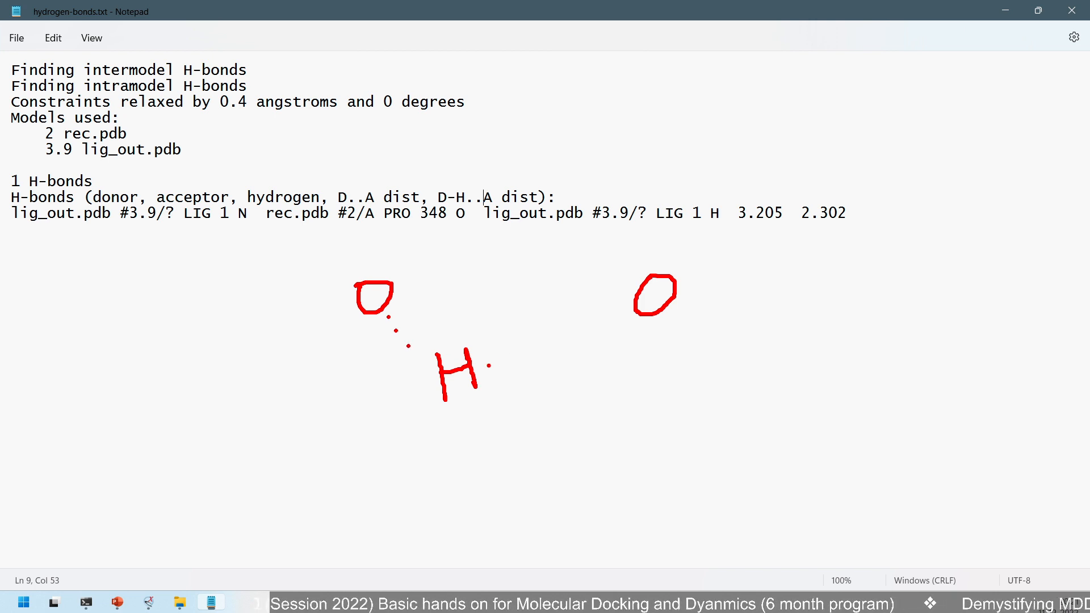
Step: Mark the angle above the H with a double-headed arc, and draw straight distance lines from O to O and from H to the farther O
{"action": "mouse_move", "coordinate": [424, 330]}
{"action": "left_mouse_down"}
{"action": "mouse_move", "coordinate": [504, 321]}
{"action": "mouse_move", "coordinate": [508, 336]}
{"action": "left_mouse_up"}
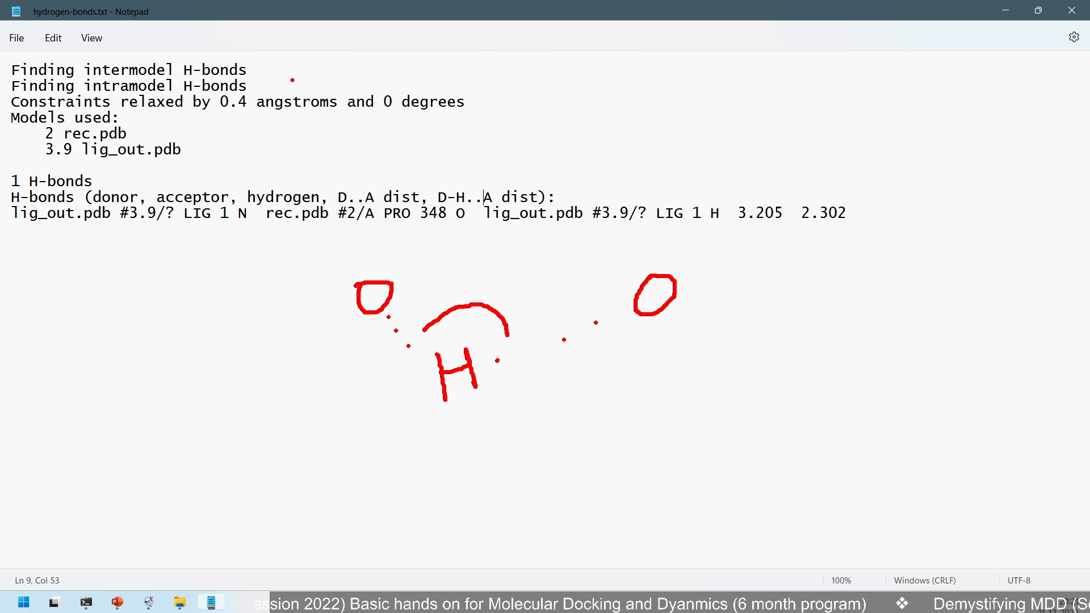
{"action": "mouse_move", "coordinate": [425, 318]}
{"action": "left_mouse_down"}
{"action": "mouse_move", "coordinate": [424, 330]}
{"action": "mouse_move", "coordinate": [441, 334]}
{"action": "left_mouse_up"}
{"action": "mouse_move", "coordinate": [512, 319]}
{"action": "left_mouse_down"}
{"action": "mouse_move", "coordinate": [516, 340]}
{"action": "mouse_move", "coordinate": [504, 340]}
{"action": "left_mouse_up"}
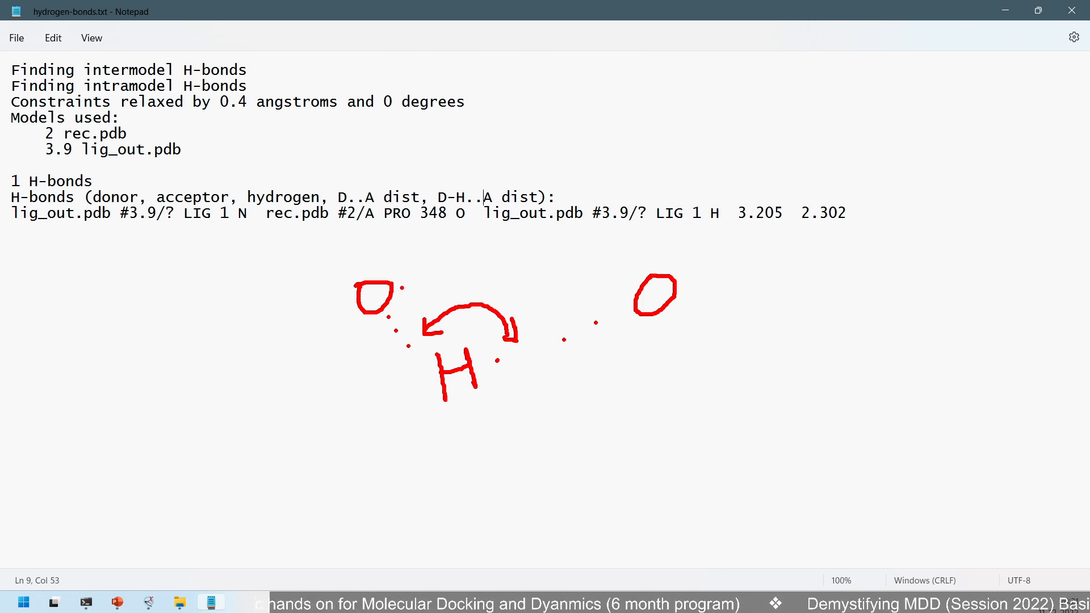
{"action": "left_click_drag", "start_coordinate": [402, 287], "coordinate": [626, 288]}
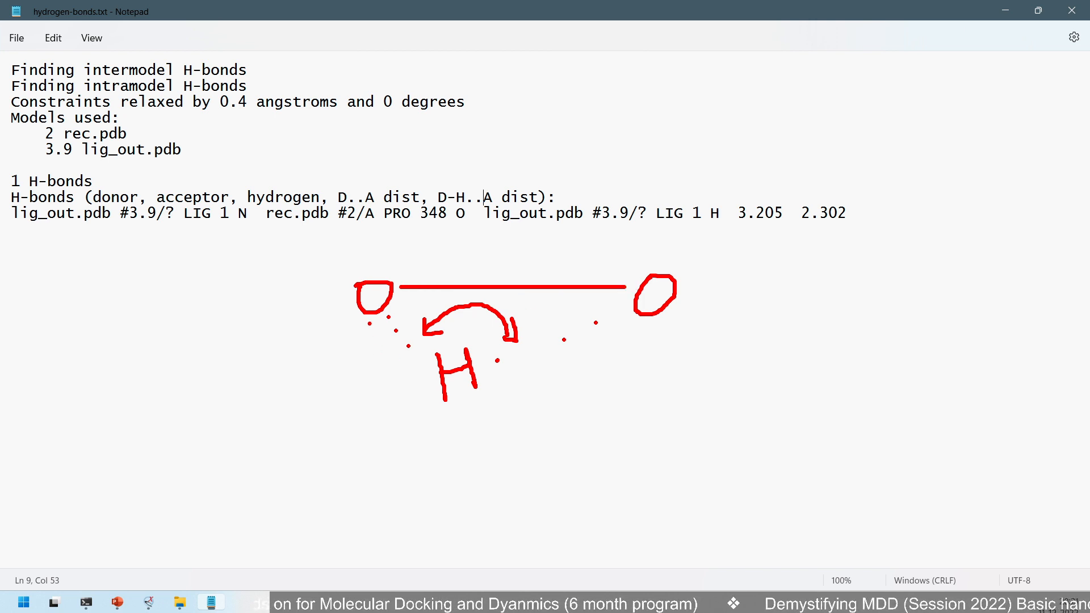
{"action": "left_click_drag", "start_coordinate": [499, 378], "coordinate": [628, 325]}
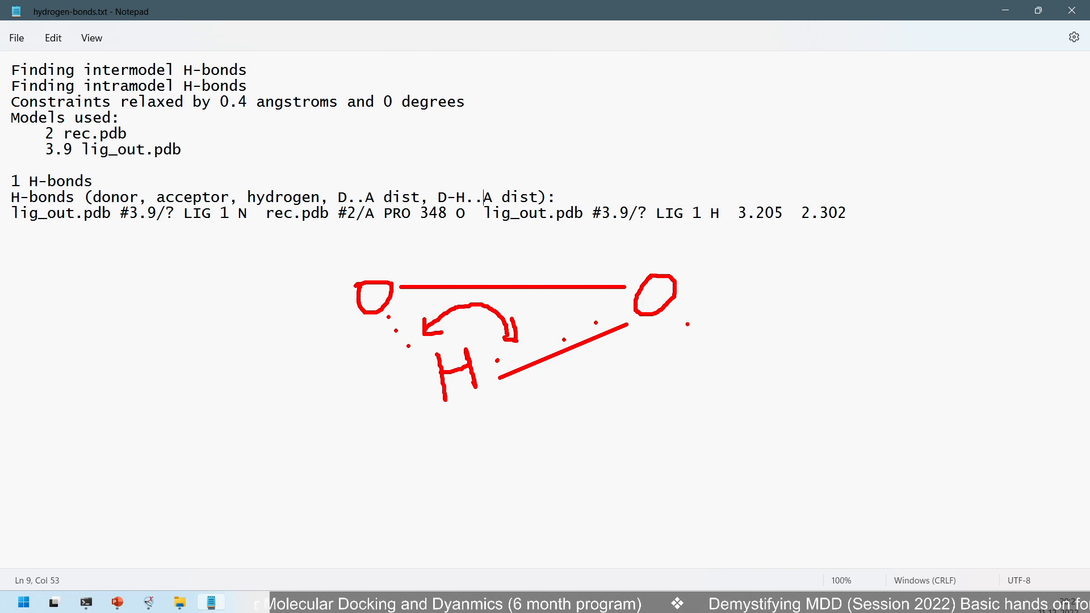
Step: Clear the hand-drawn diagram and examine the donor entry of the H-bond line, including pose #3.9 and atom LIG 1 N
{"action": "key", "text": "Escape"}
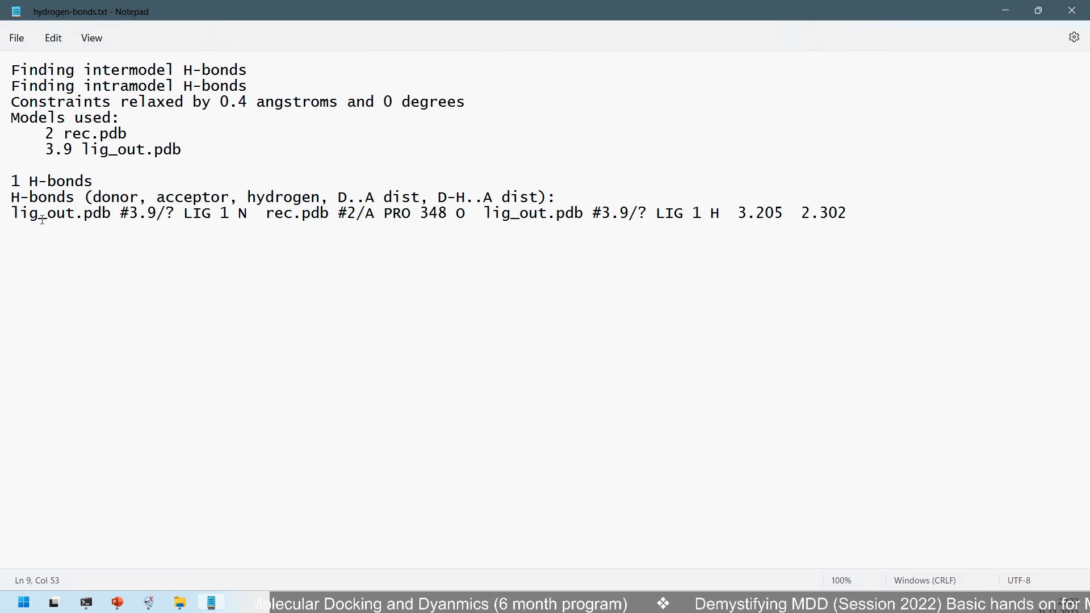
{"action": "left_click_drag", "start_coordinate": [14, 217], "coordinate": [211, 215]}
{"action": "left_click", "coordinate": [184, 215]}
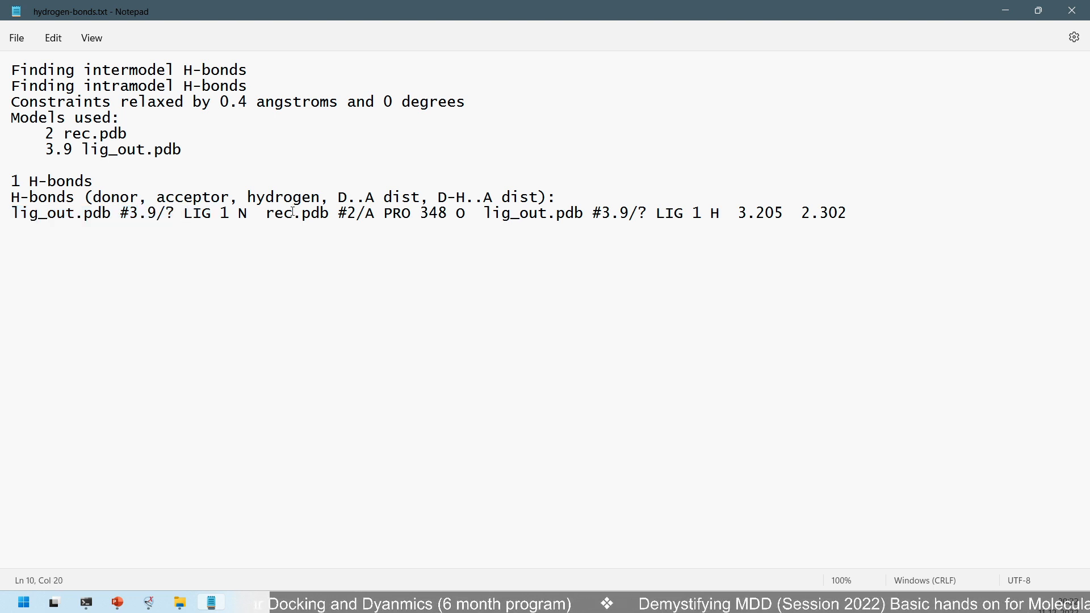
{"action": "double_click", "coordinate": [98, 198]}
{"action": "left_click", "coordinate": [15, 213]}
{"action": "left_click_drag", "start_coordinate": [15, 213], "coordinate": [158, 215]}
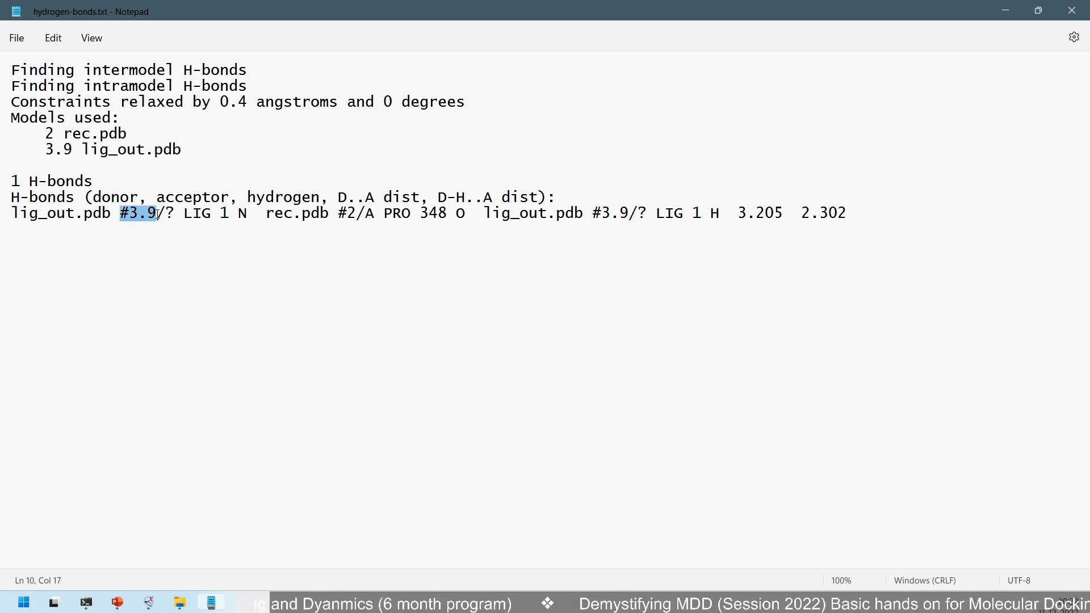
{"action": "double_click", "coordinate": [197, 217]}
{"action": "left_click", "coordinate": [218, 212]}
{"action": "left_click_drag", "start_coordinate": [228, 212], "coordinate": [14, 214]}
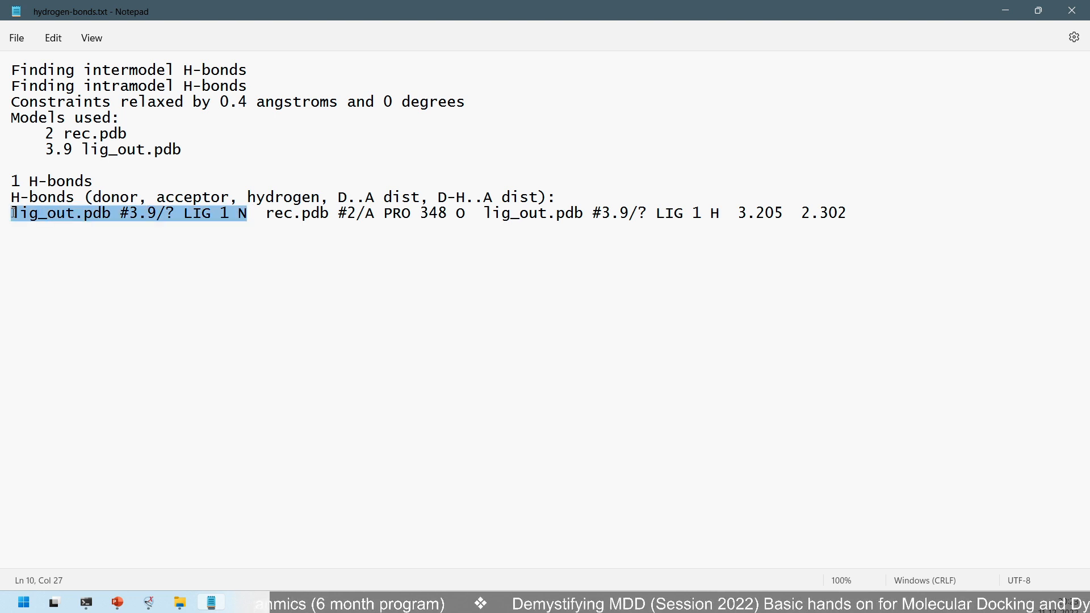
Step: Examine the acceptor entry of the H-bond line, from rec.pdb to residue PRO 348 and its O atom
{"action": "left_click_drag", "start_coordinate": [265, 216], "coordinate": [329, 215]}
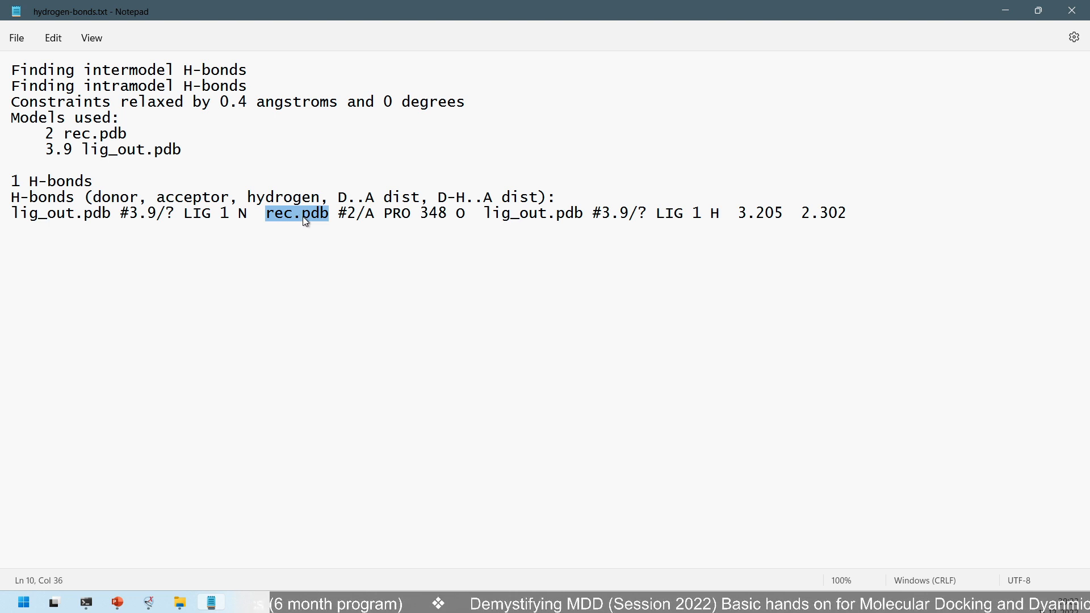
{"action": "left_click_drag", "start_coordinate": [338, 214], "coordinate": [10, 214]}
{"action": "double_click", "coordinate": [432, 214]}
{"action": "left_click", "coordinate": [464, 216]}
{"action": "left_click", "coordinate": [193, 228]}
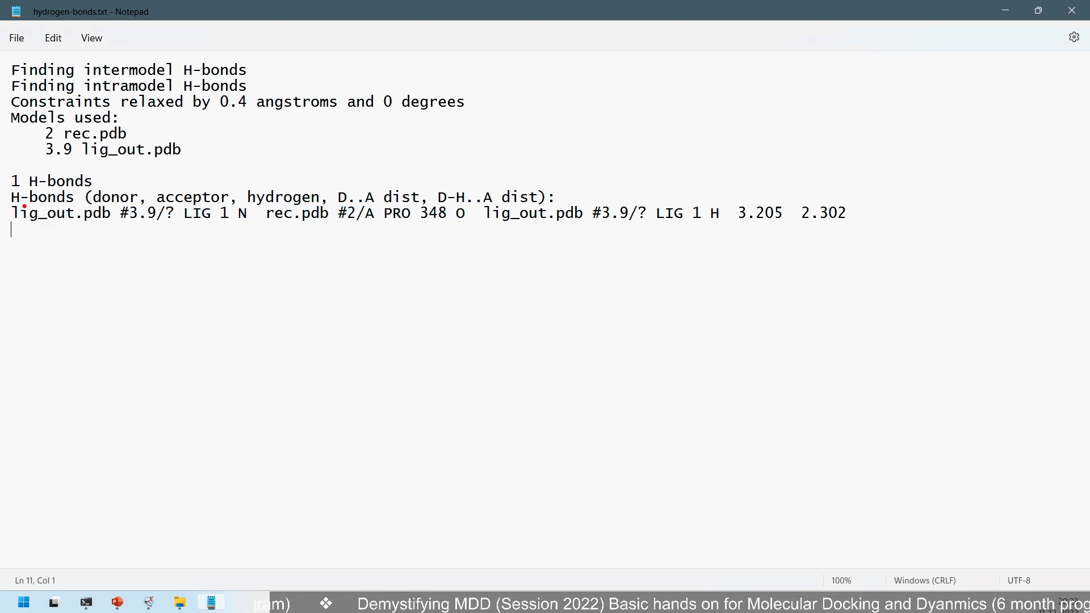
Step: Annotate the H-bond line with boxes around donor and acceptor, an underline below the hydrogen entry, and pointers to both distances
{"action": "left_click_drag", "start_coordinate": [2, 203], "coordinate": [371, 234]}
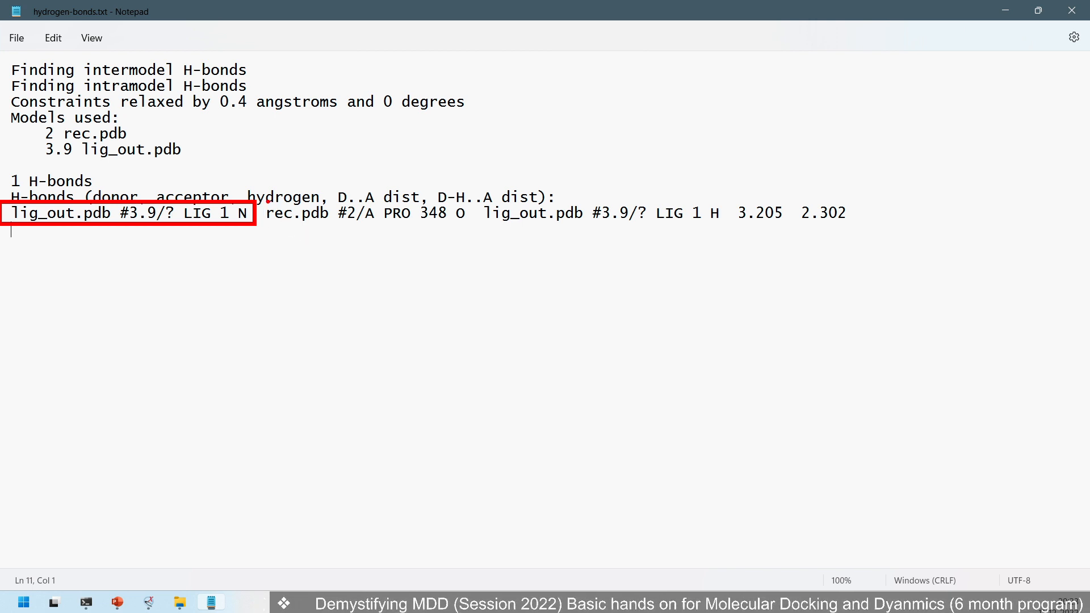
{"action": "mouse_move", "coordinate": [259, 200]}
{"action": "left_mouse_down"}
{"action": "mouse_move", "coordinate": [401, 226]}
{"action": "mouse_move", "coordinate": [478, 227]}
{"action": "left_mouse_up"}
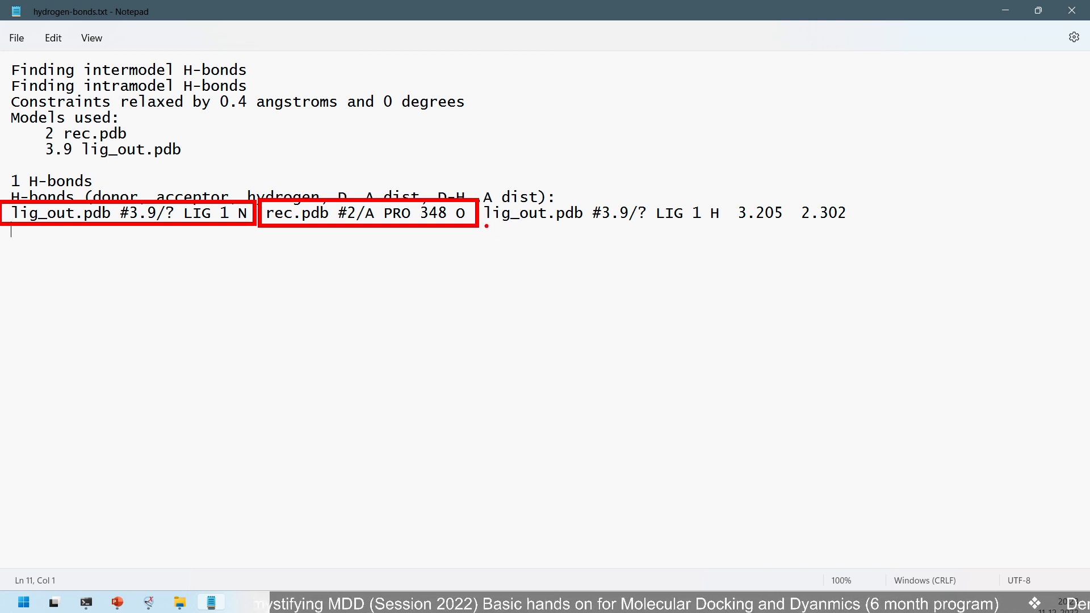
{"action": "left_click_drag", "start_coordinate": [486, 224], "coordinate": [716, 224]}
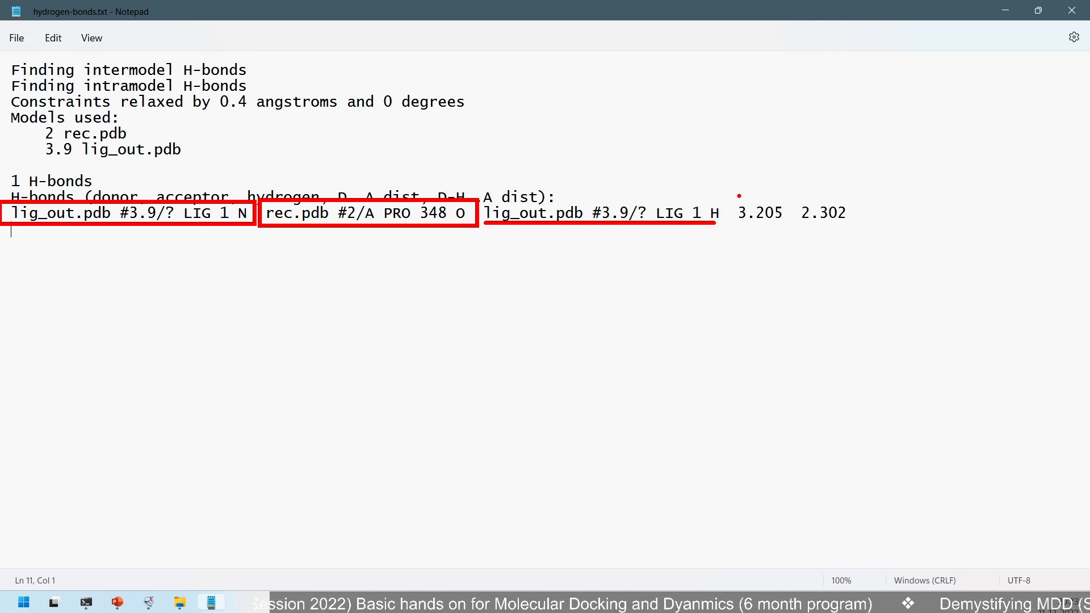
{"action": "left_click_drag", "start_coordinate": [747, 198], "coordinate": [751, 163]}
{"action": "left_click_drag", "start_coordinate": [822, 198], "coordinate": [840, 159]}
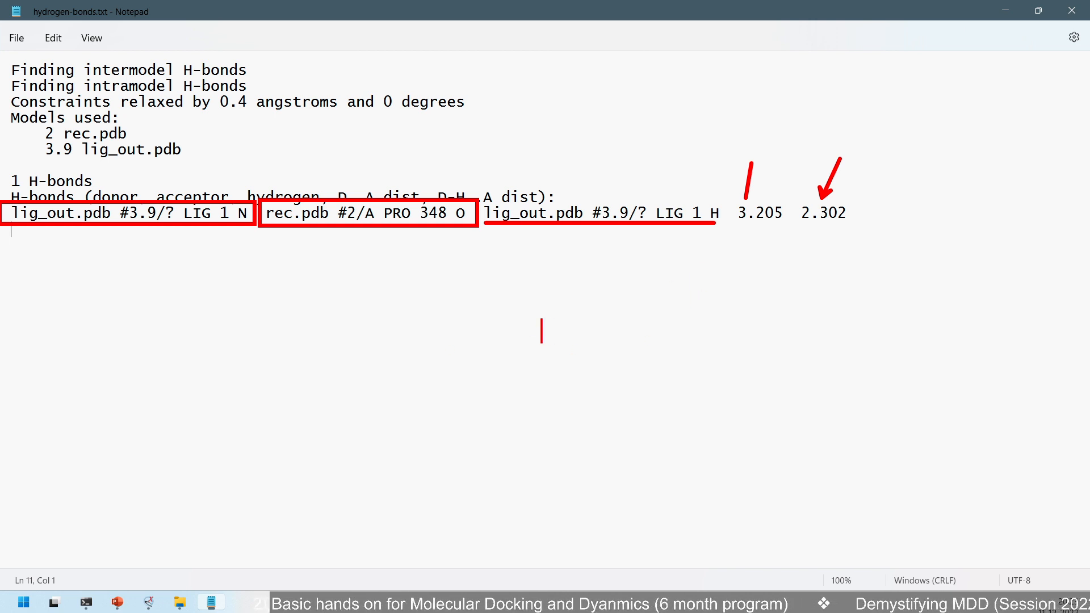
Step: Add the red labels N---H and O below the results, and link N to the donor box and O to the acceptor box with curves
{"action": "type", "text": "O"}
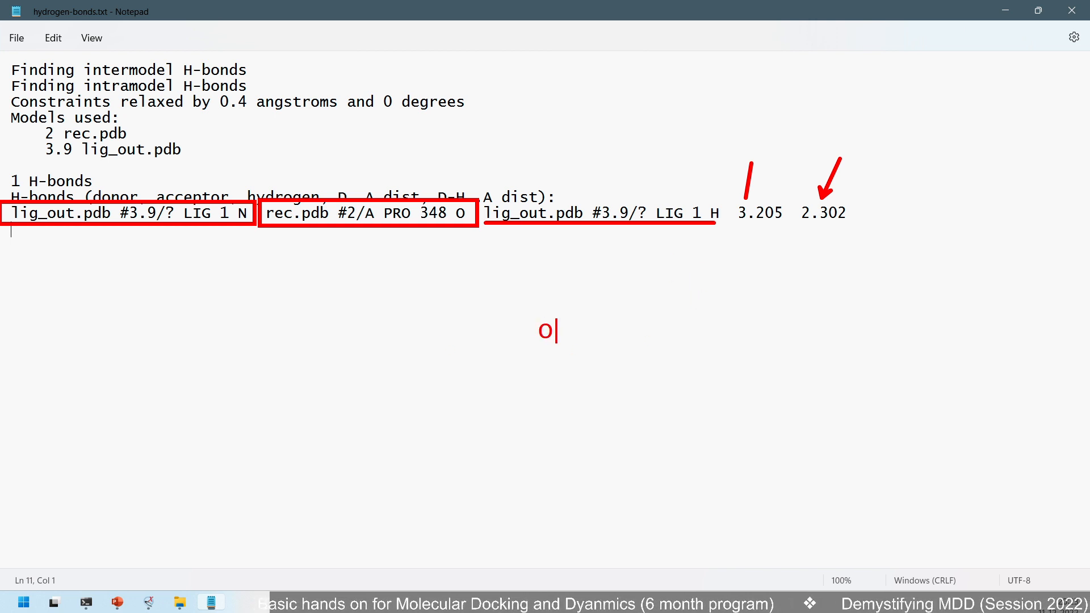
{"action": "key", "text": "BackSpace"}
{"action": "type", "text": "N--H"}
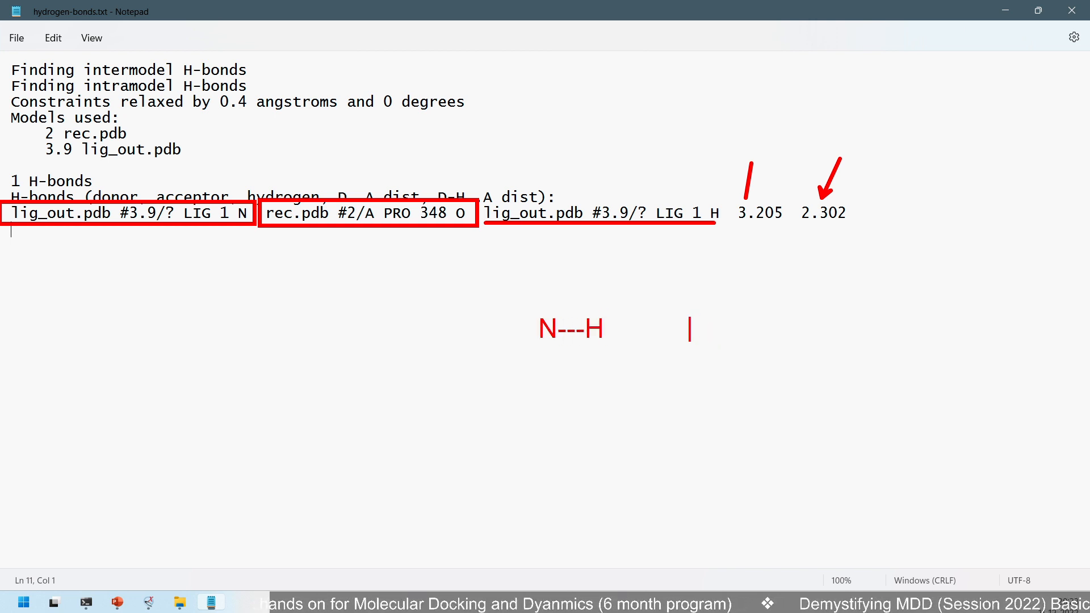
{"action": "type", "text": "O"}
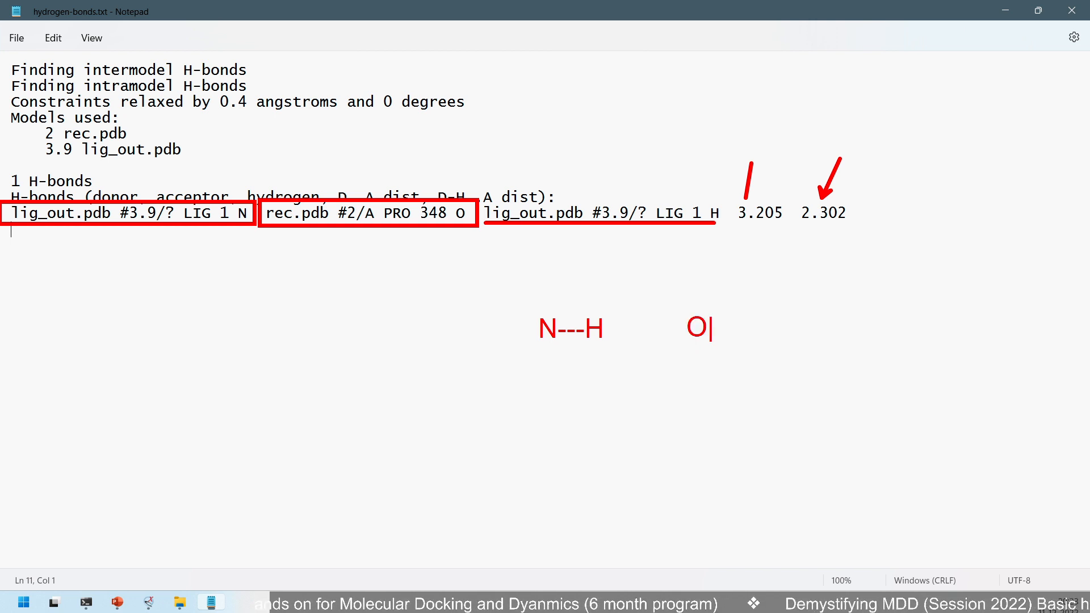
{"action": "mouse_move", "coordinate": [442, 227]}
{"action": "left_mouse_down"}
{"action": "mouse_move", "coordinate": [554, 253]}
{"action": "mouse_move", "coordinate": [682, 317]}
{"action": "left_mouse_up"}
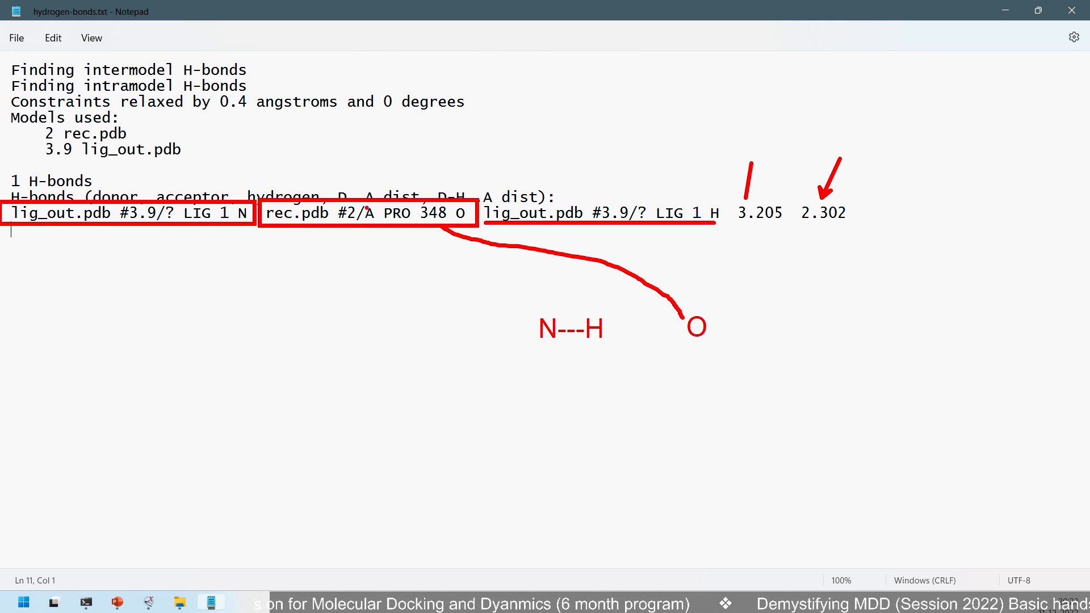
{"action": "mouse_move", "coordinate": [170, 226]}
{"action": "left_mouse_down"}
{"action": "mouse_move", "coordinate": [227, 307]}
{"action": "mouse_move", "coordinate": [489, 345]}
{"action": "mouse_move", "coordinate": [533, 341]}
{"action": "left_mouse_up"}
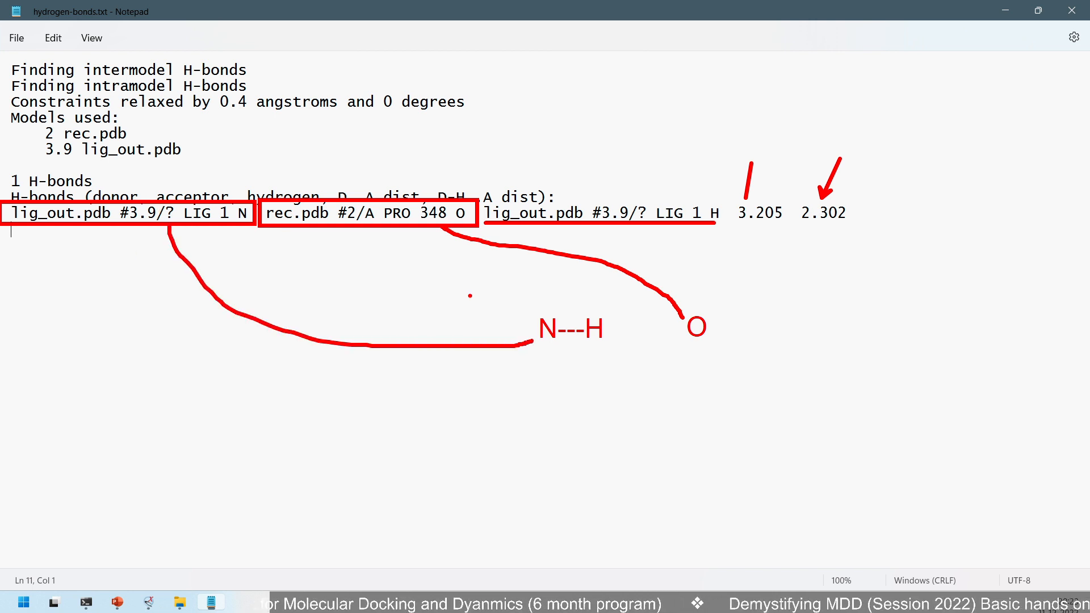
Step: Underline the donor-acceptor distance, draw straight lines from N to O and from H to O, and clear all annotations
{"action": "left_click_drag", "start_coordinate": [739, 223], "coordinate": [787, 219]}
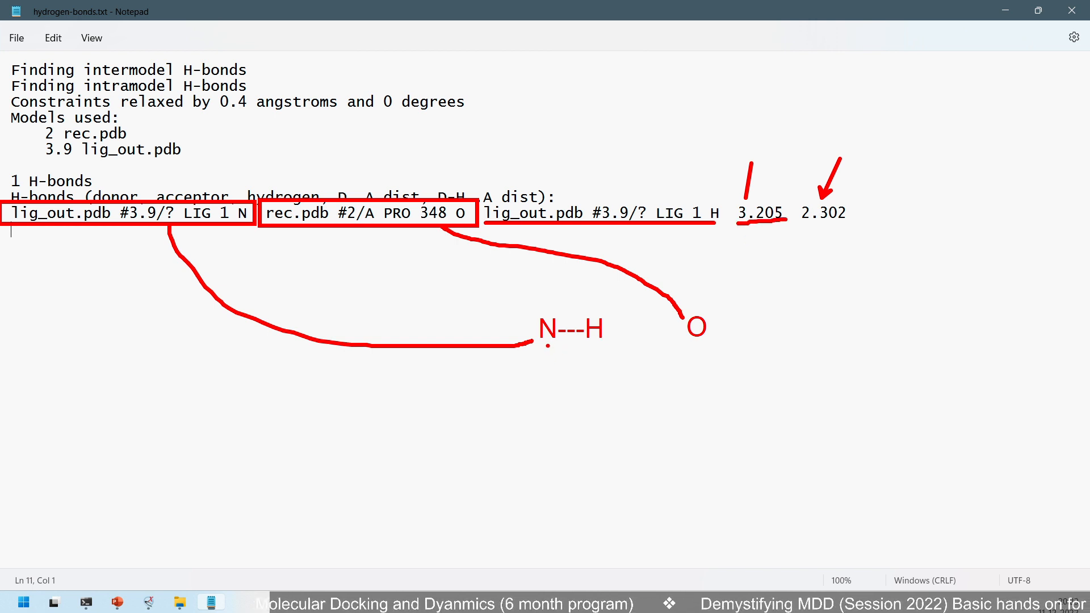
{"action": "left_click_drag", "start_coordinate": [551, 311], "coordinate": [697, 311]}
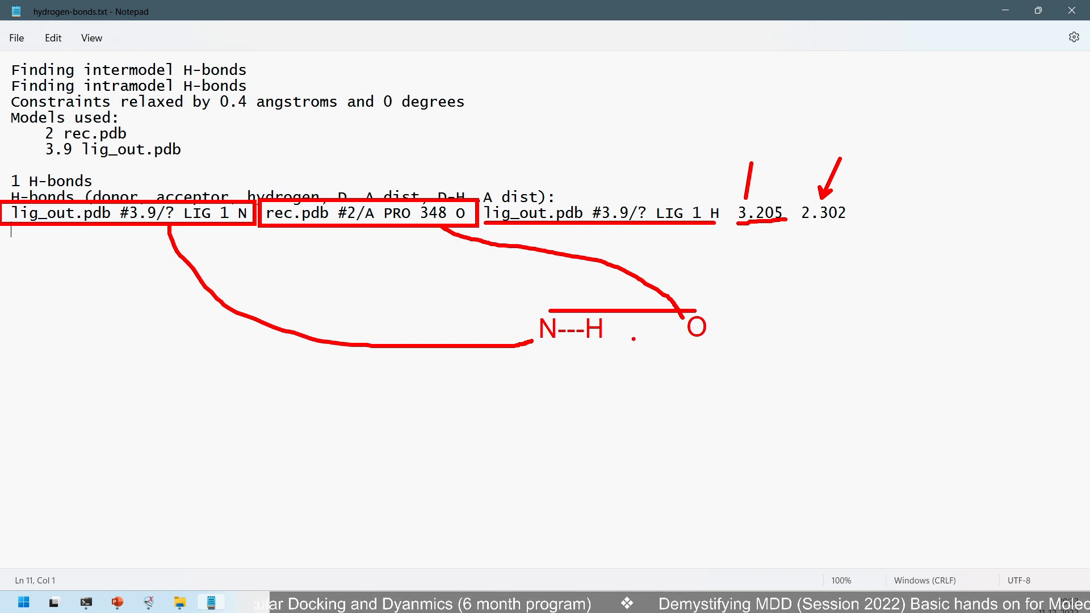
{"action": "left_click_drag", "start_coordinate": [613, 332], "coordinate": [684, 332]}
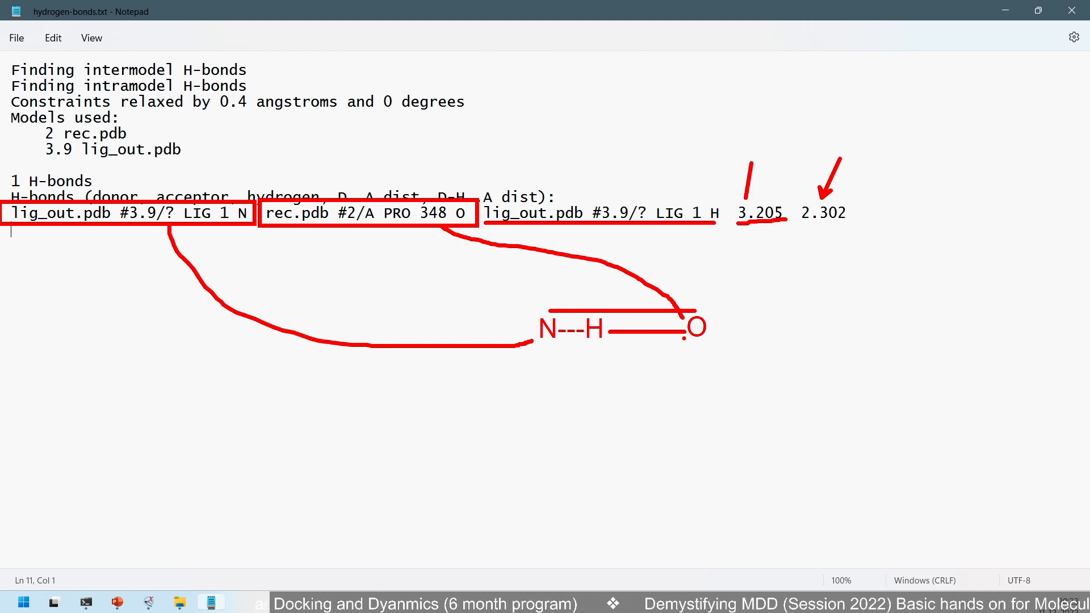
{"action": "key", "text": "Escape"}
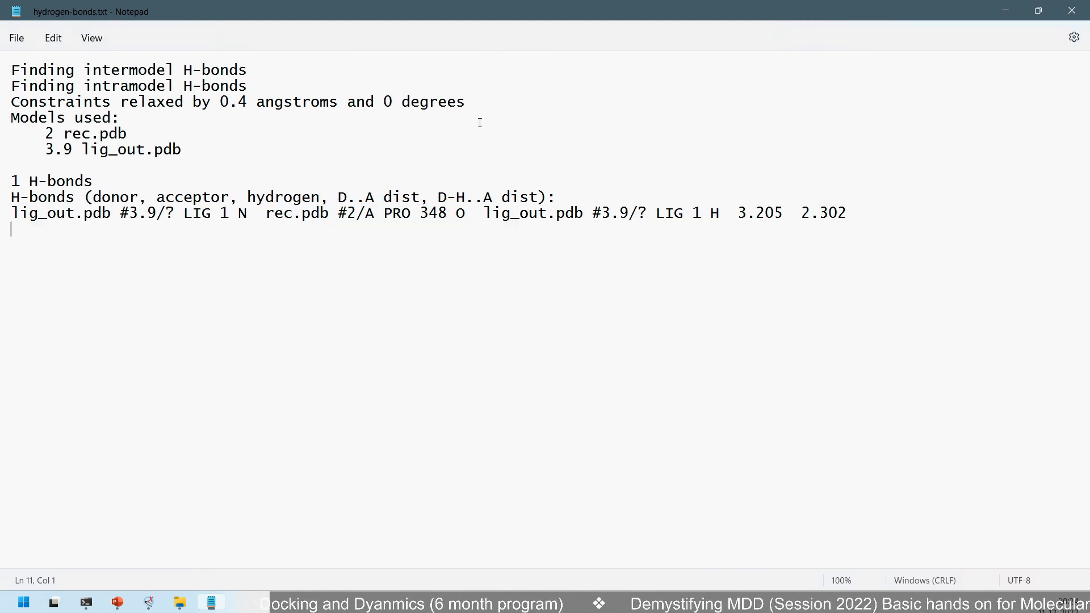
Step: Switch back to ChimeraX and reopen the H-Bonds tool to review its tolerance and result-limit options, closing it without applying
{"action": "left_click", "coordinate": [999, 13]}
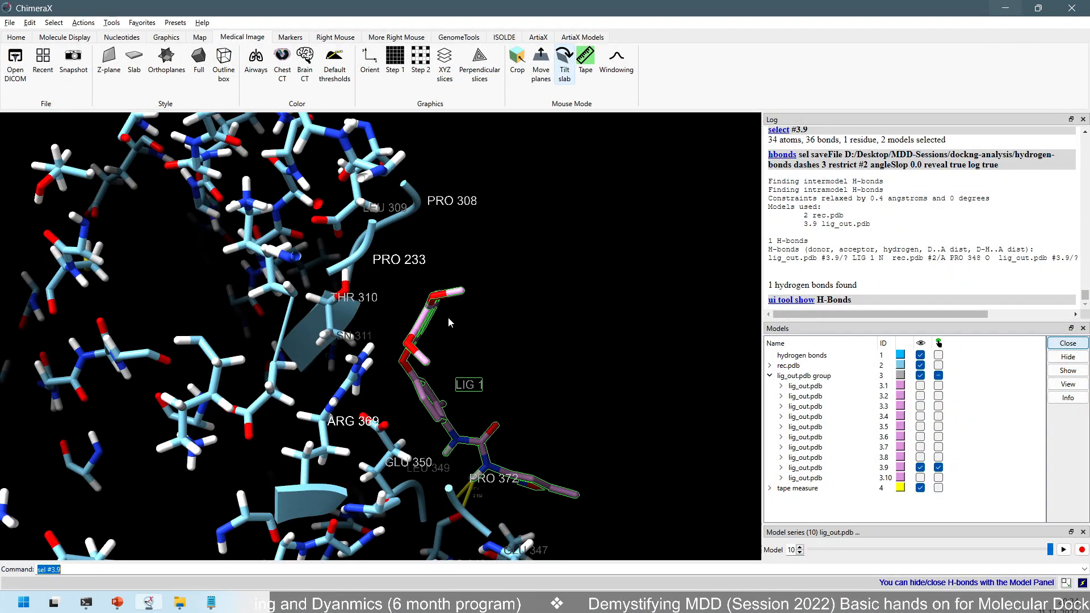
{"action": "left_click_drag", "start_coordinate": [494, 316], "coordinate": [500, 334]}
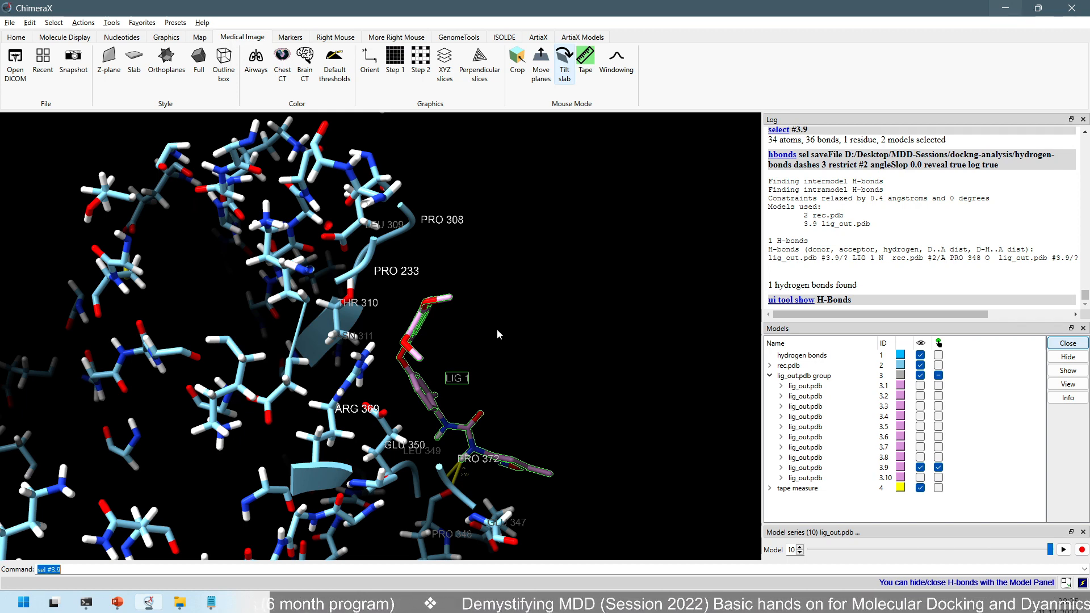
{"action": "left_click", "coordinate": [113, 24]}
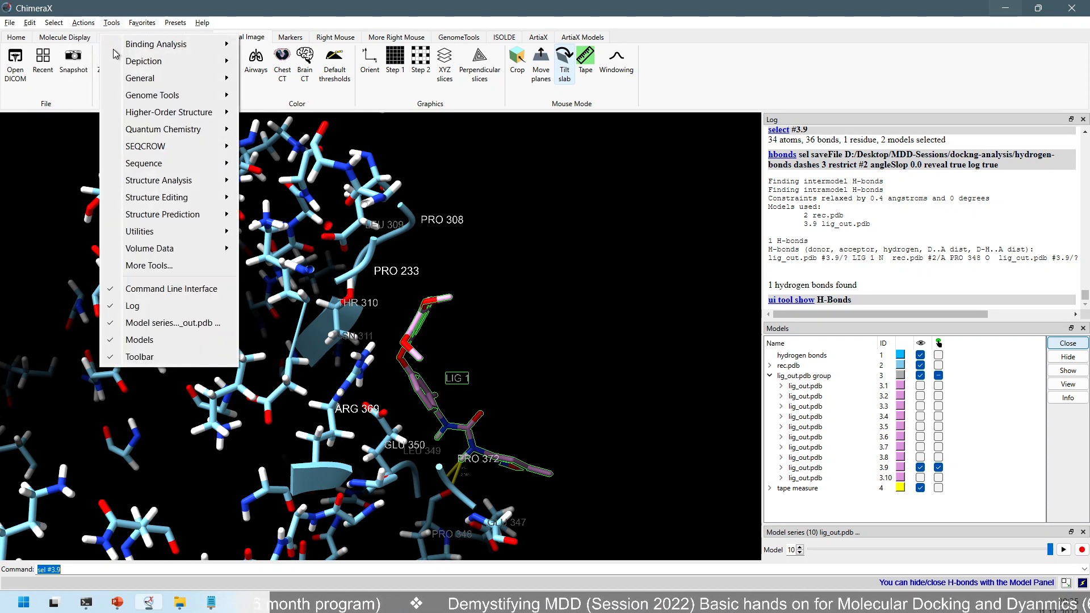
{"action": "mouse_move", "coordinate": [221, 182]}
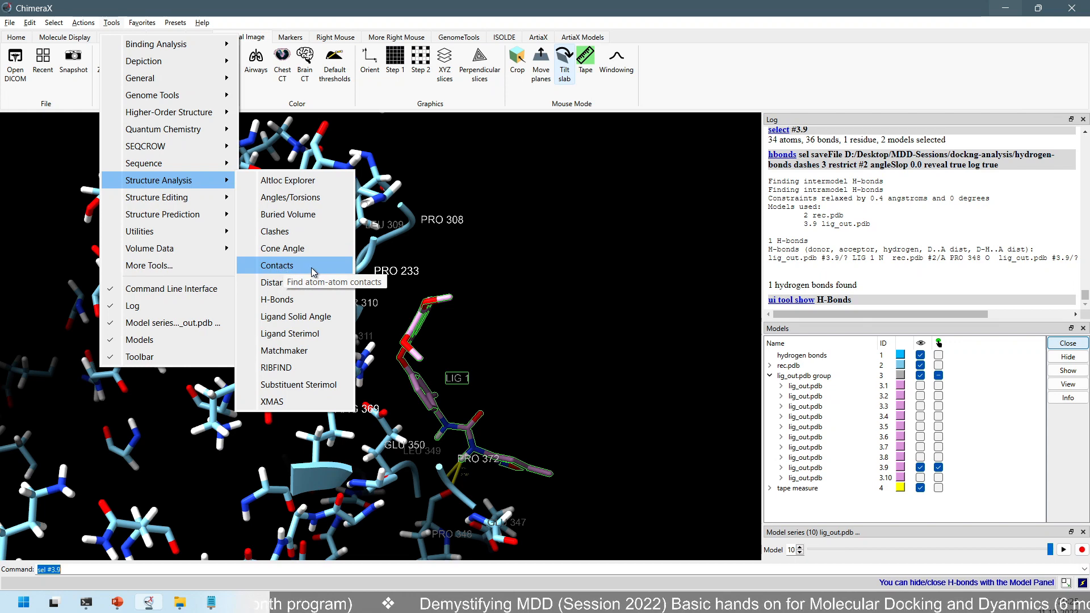
{"action": "left_click", "coordinate": [305, 300]}
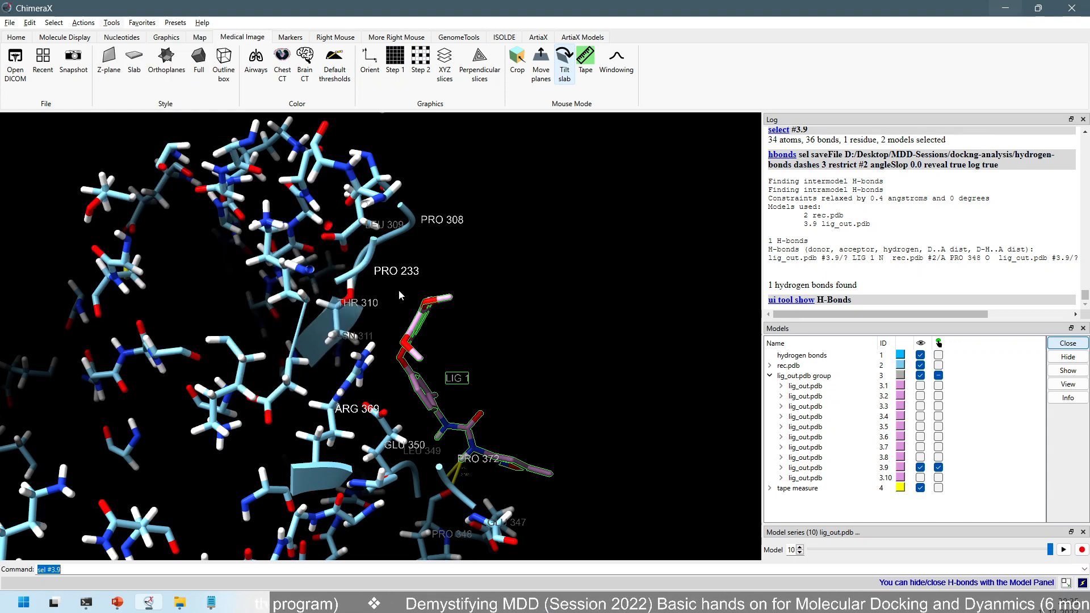
{"action": "left_click_drag", "start_coordinate": [720, 362], "coordinate": [644, 200]}
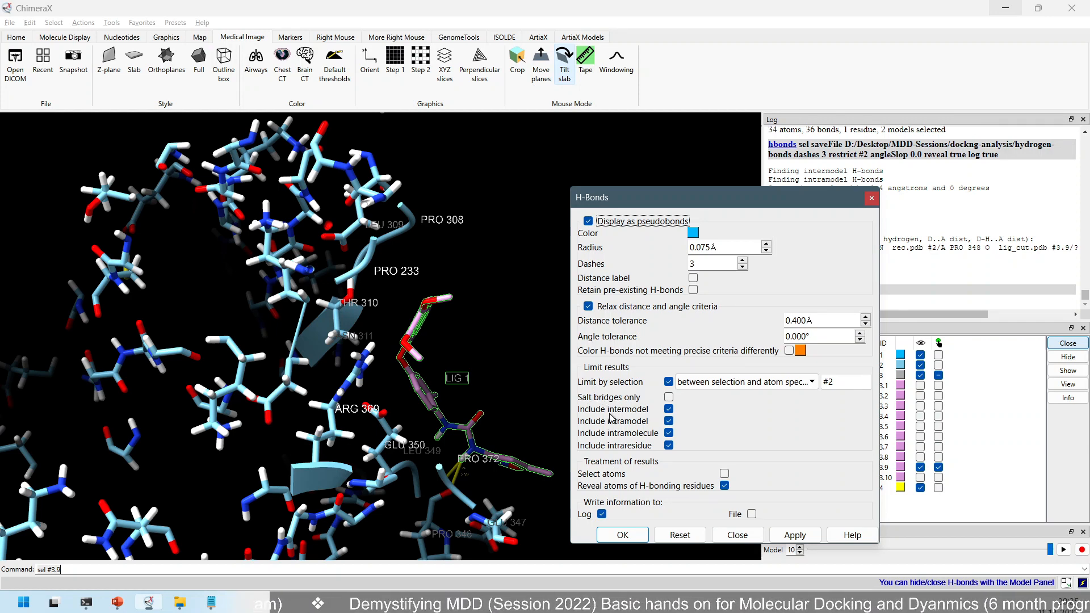
{"action": "left_click", "coordinate": [871, 198]}
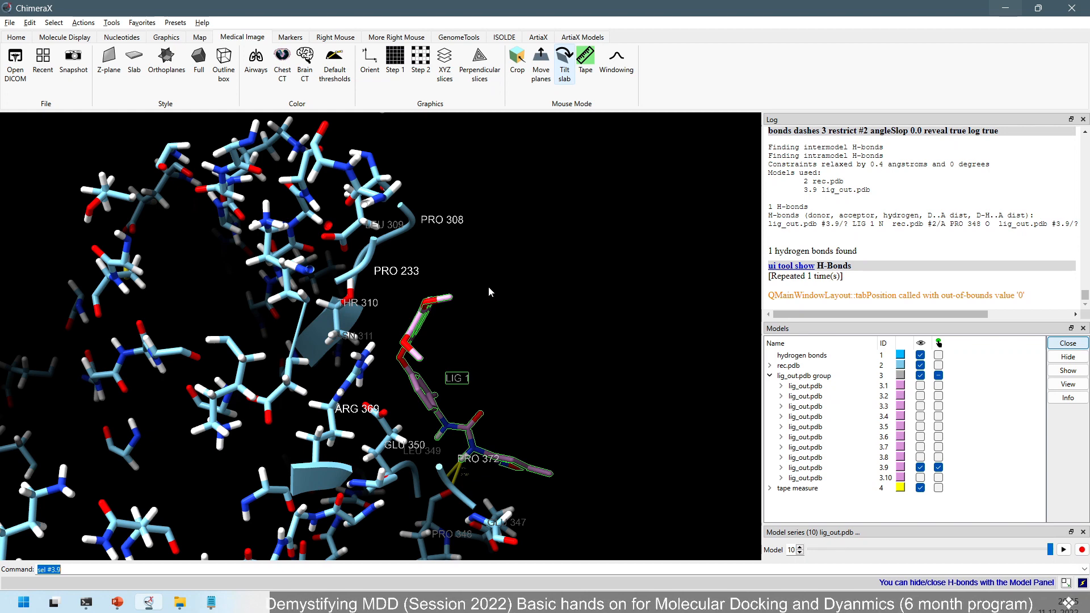
Step: Switch from ChimeraX to the dockng-analysis folder in File Explorer and maximise its window
{"action": "scroll", "coordinate": [507, 307], "scroll_direction": "up", "scroll_amount": 1}
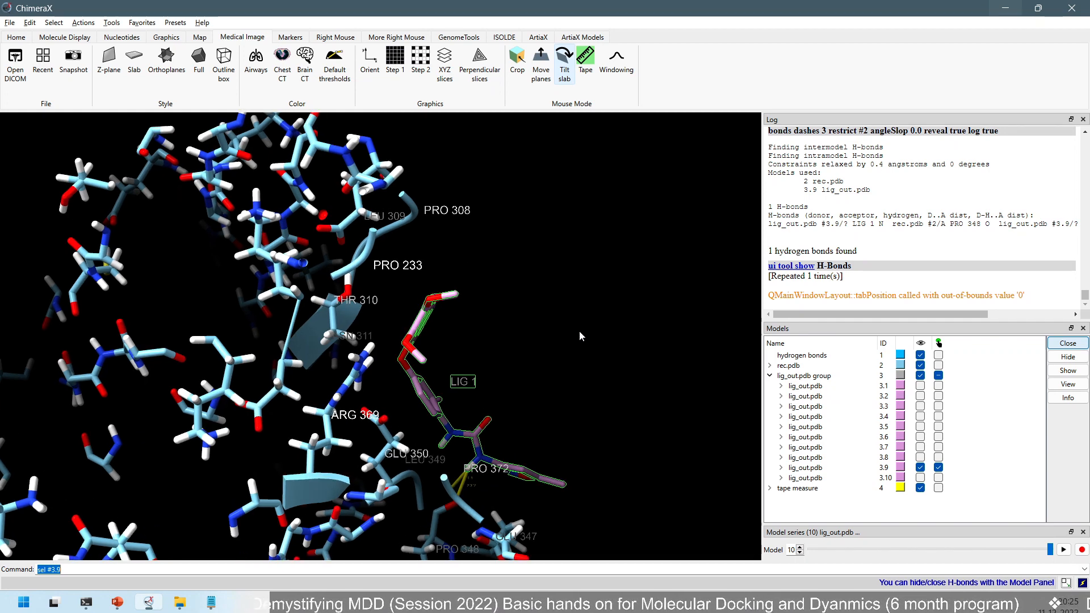
{"action": "left_click_drag", "start_coordinate": [526, 315], "coordinate": [483, 380]}
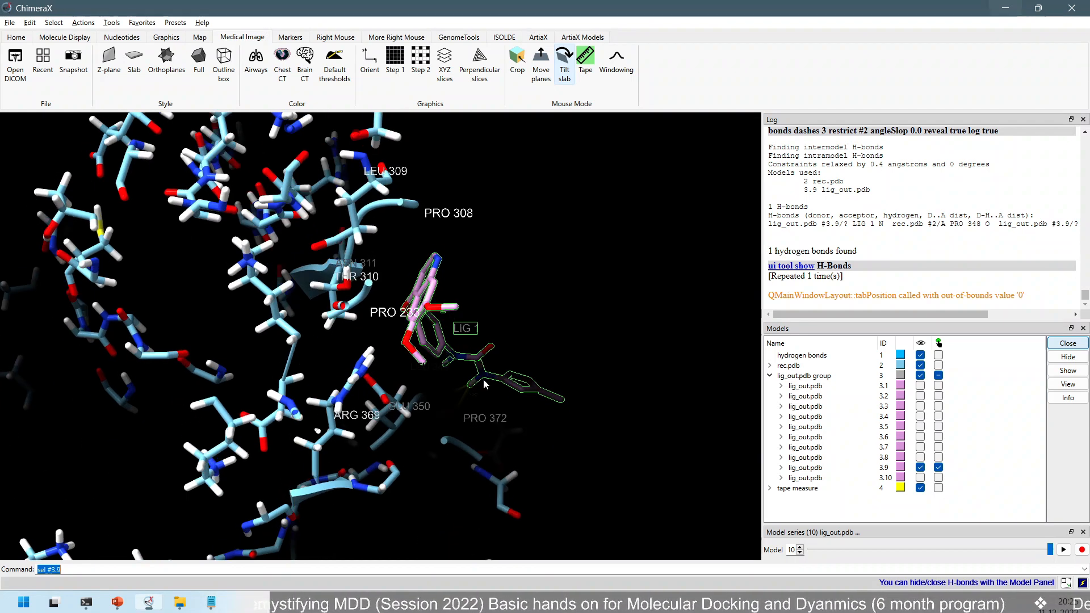
{"action": "left_click", "coordinate": [999, 9]}
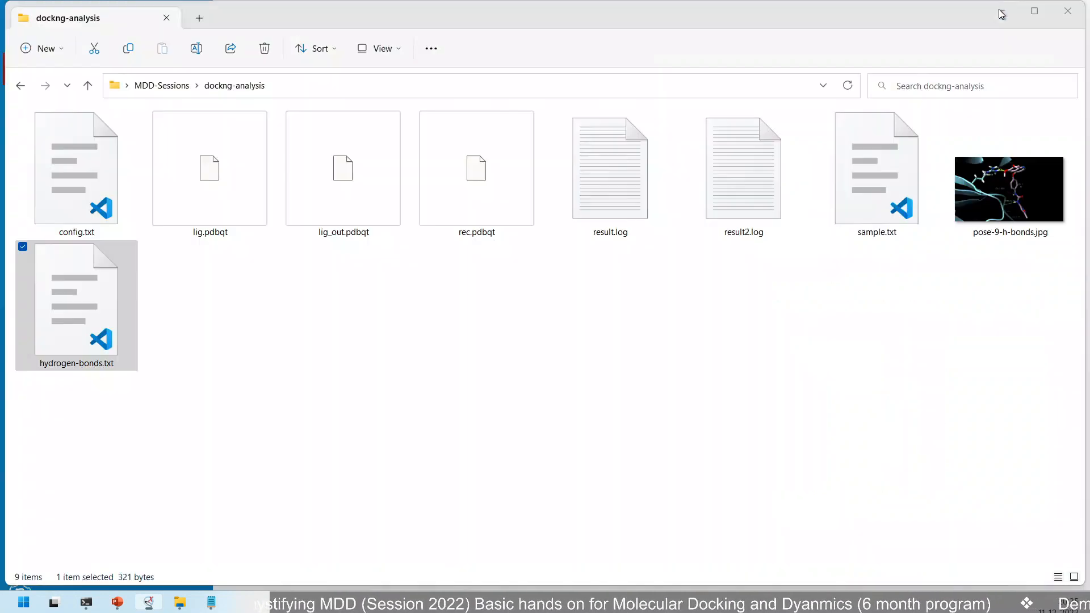
{"action": "left_click", "coordinate": [340, 329]}
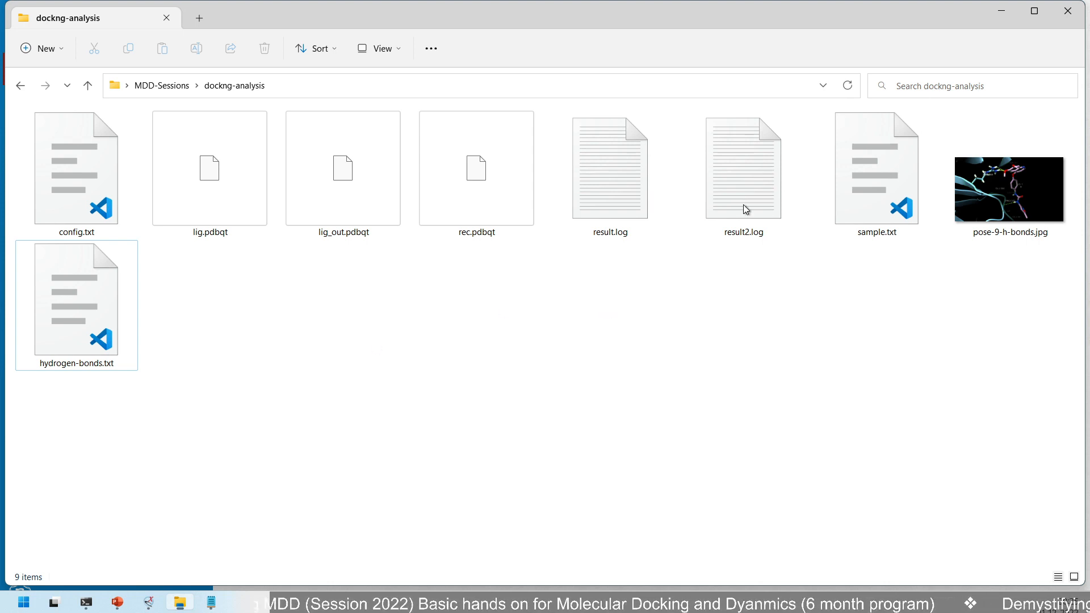
{"action": "left_click", "coordinate": [1001, 11]}
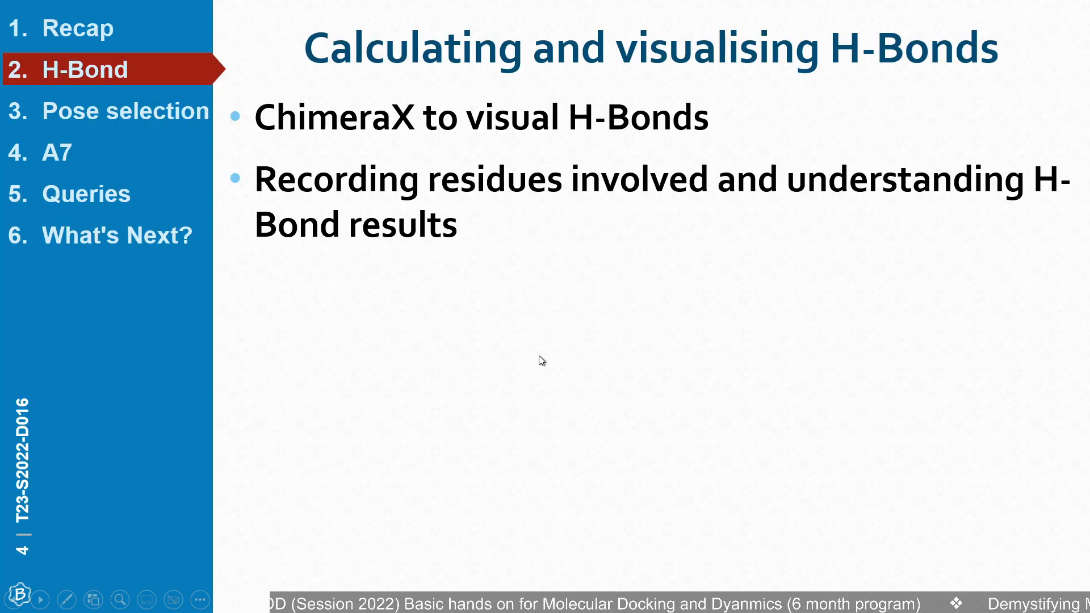
{"action": "key", "text": "alt+Tab"}
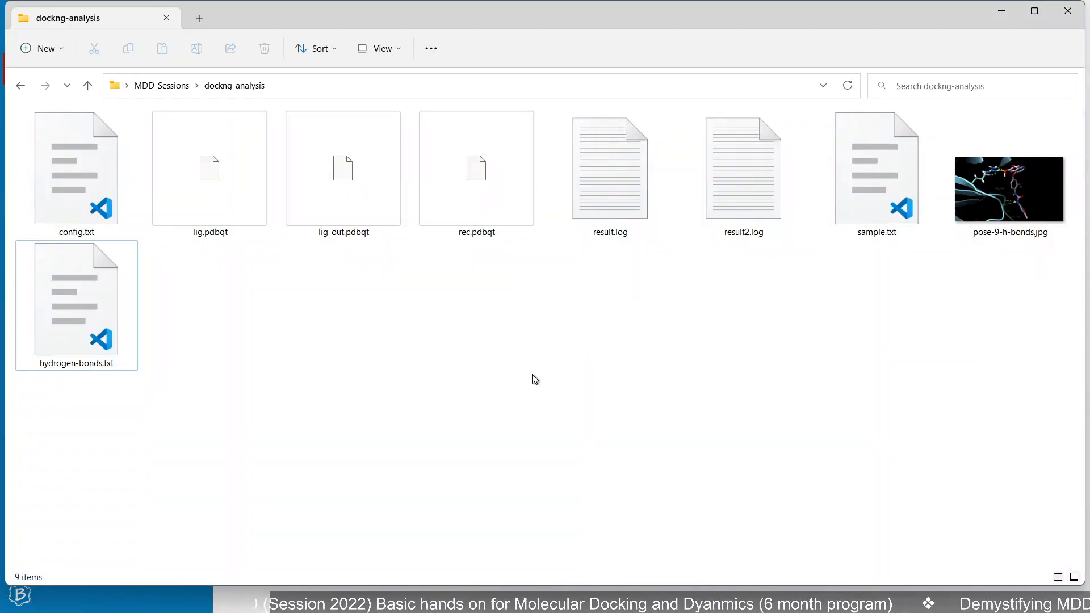
{"action": "key", "text": "super+Up"}
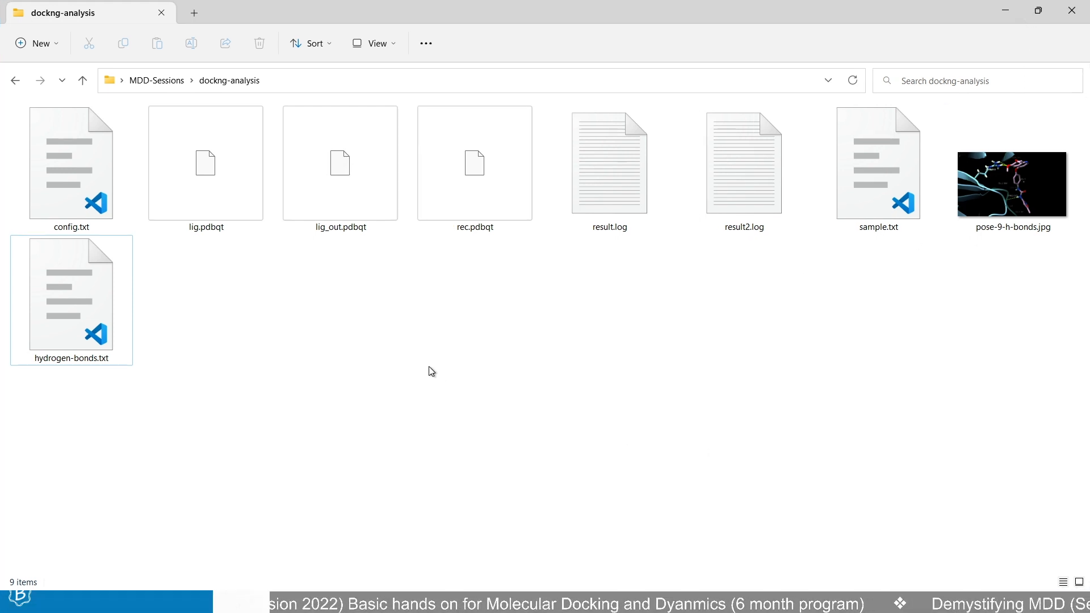
Step: Add a two-line red screen annotation reading "viewdocx HBond --- 3" and "HBond direct" in the empty area below the files
{"action": "type", "text": "t"}
{"action": "type", "text": "viewdocx   "}
{"action": "type", "text": " HBobd"}
{"action": "key", "text": "BackSpace"}
{"action": "key", "text": "BackSpace"}
{"action": "type", "text": "nd --- 3"}
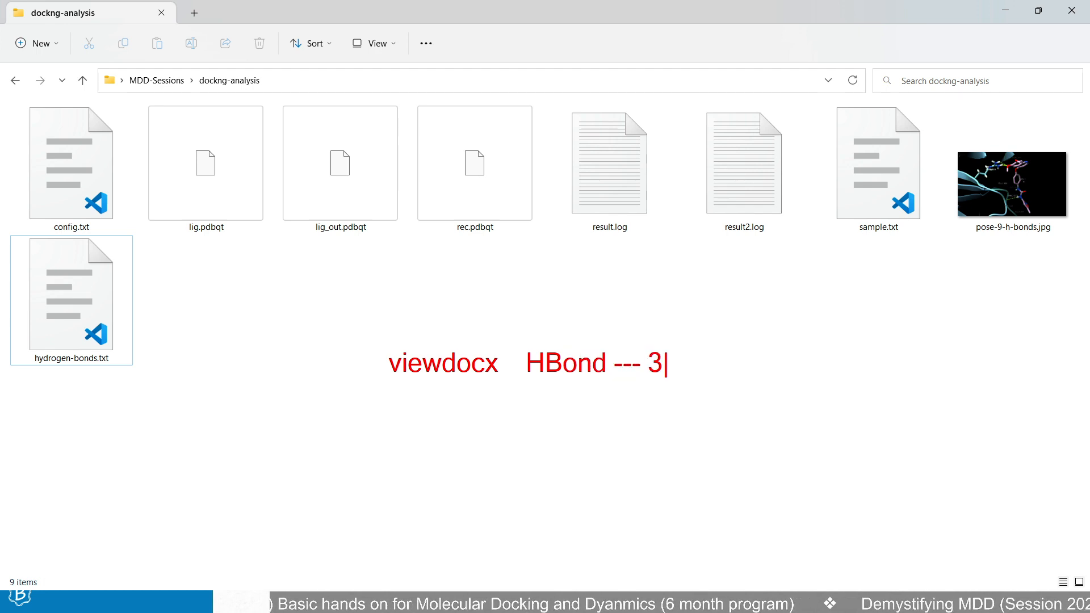
{"action": "key", "text": "Return"}
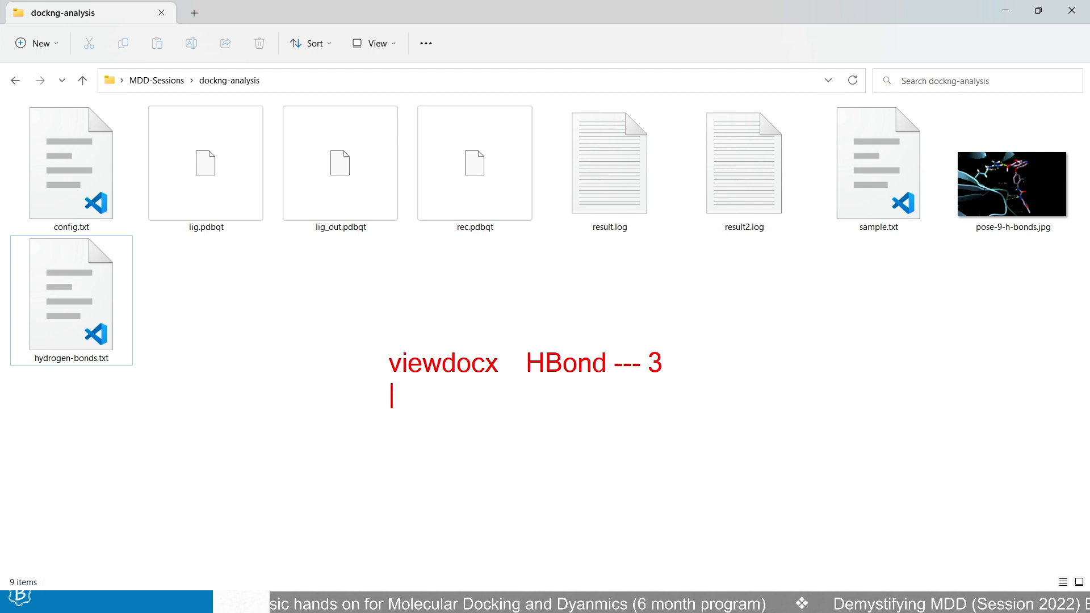
{"action": "type", "text": "HBond "}
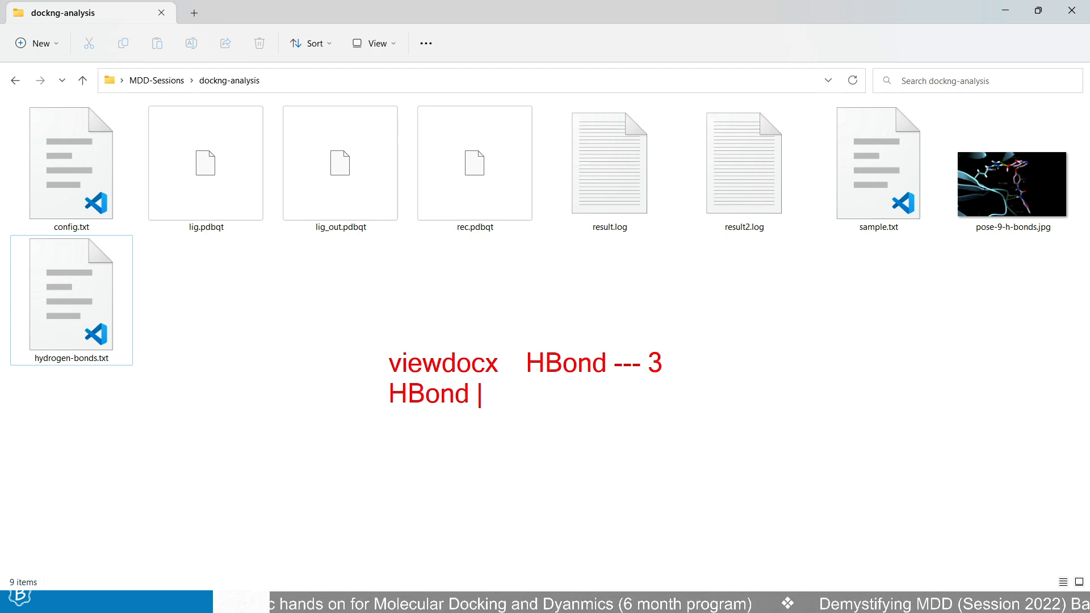
{"action": "type", "text": "direct"}
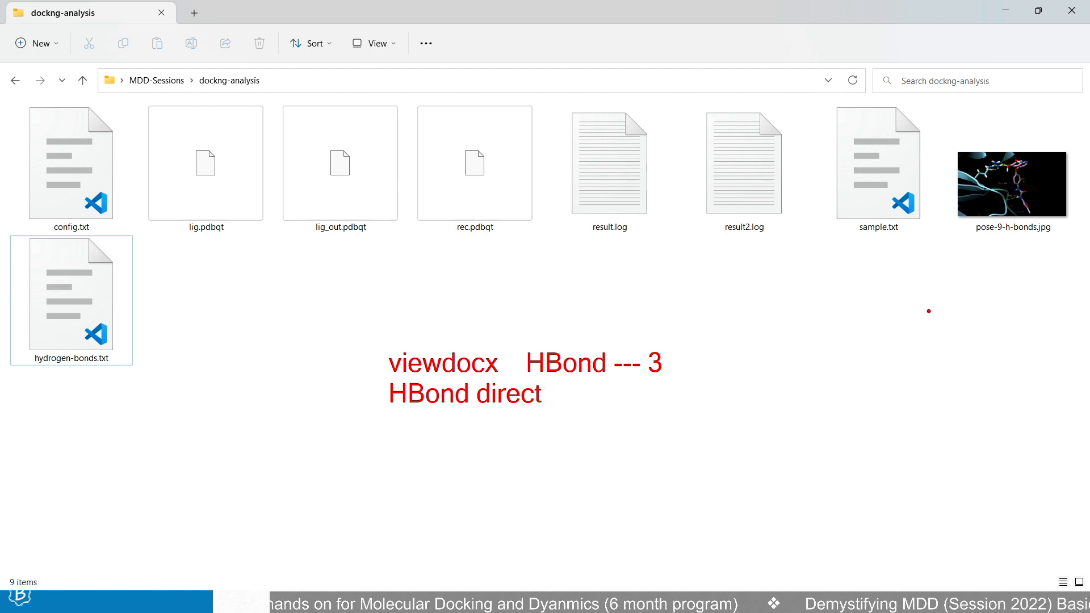
Step: Draw an arrow to the upper HBond, add the label "protein #3.9" with its own arrow, and write 1 beside "HBond direct"
{"action": "left_click_drag", "start_coordinate": [581, 346], "coordinate": [601, 297]}
{"action": "key", "text": "t"}
{"action": "type", "text": "protein   "}
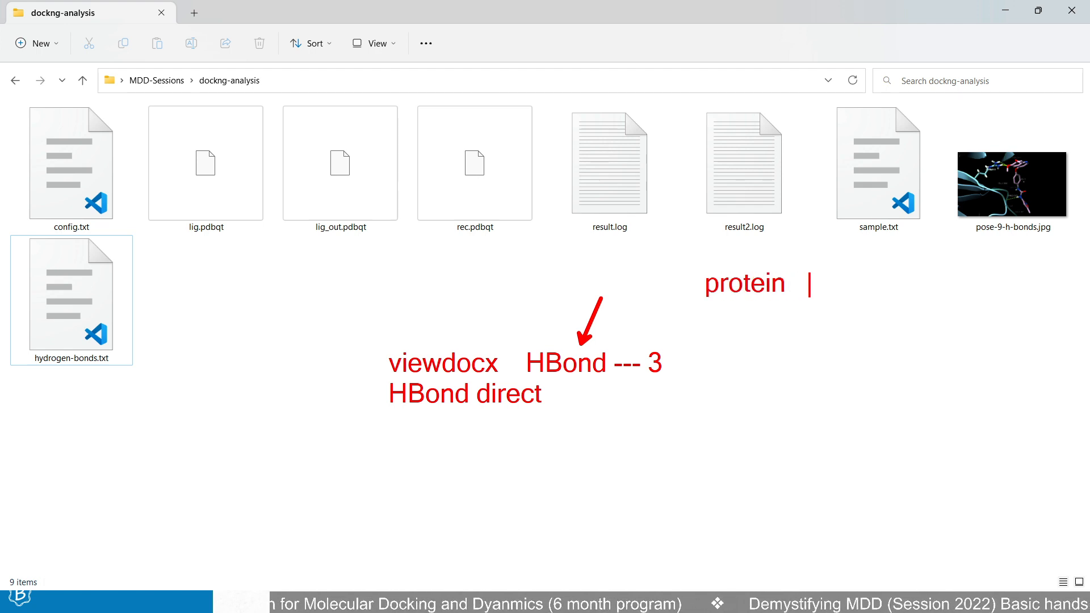
{"action": "type", "text": "#3.9"}
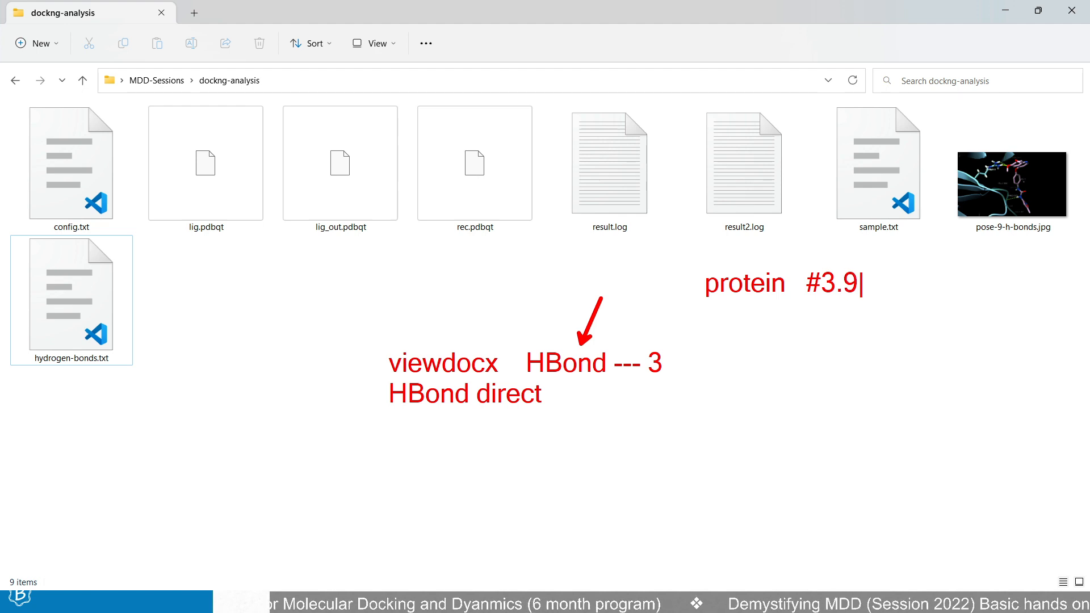
{"action": "key", "text": "Escape"}
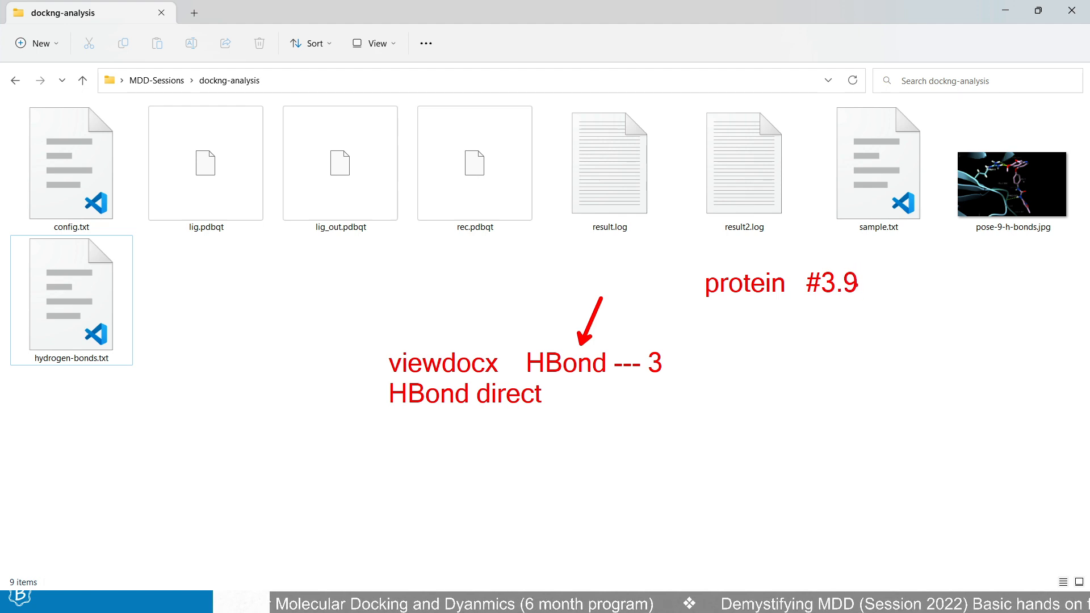
{"action": "left_click_drag", "start_coordinate": [861, 296], "coordinate": [883, 323], "text": "ctrl+shift"}
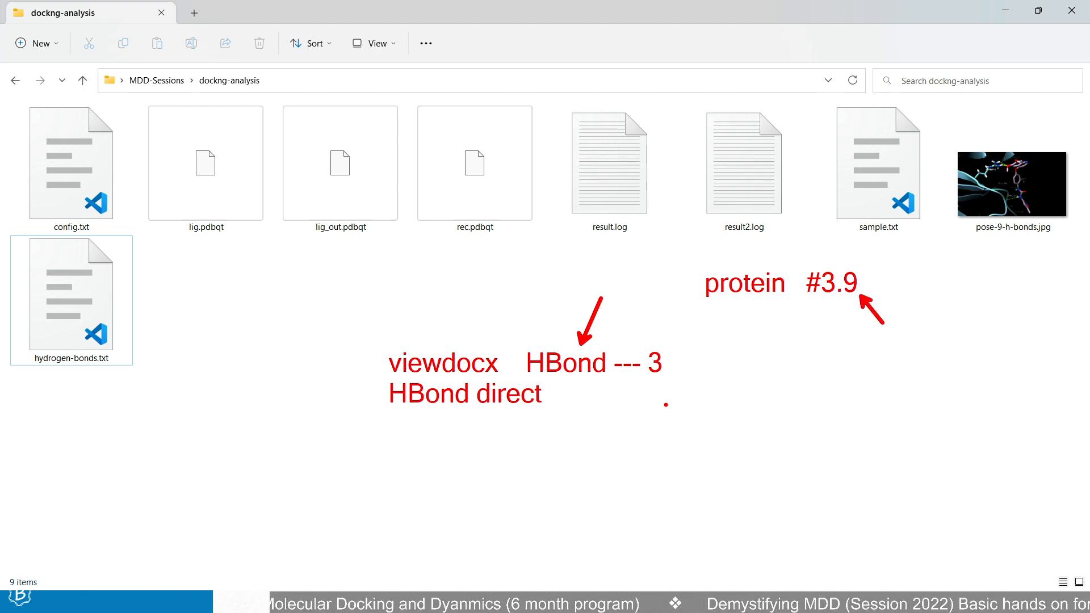
{"action": "type", "text": "t   1"}
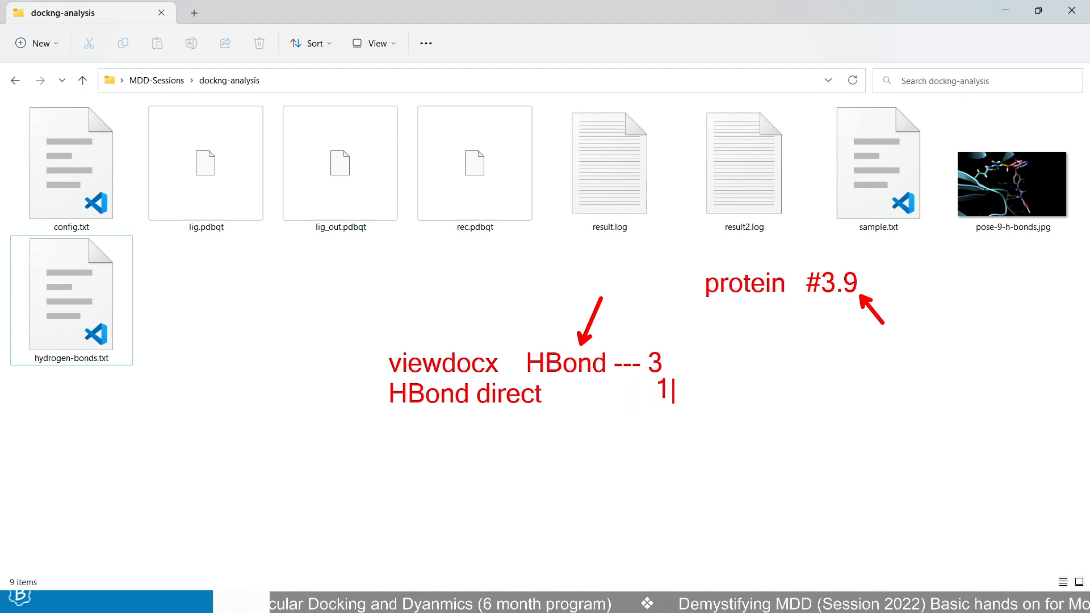
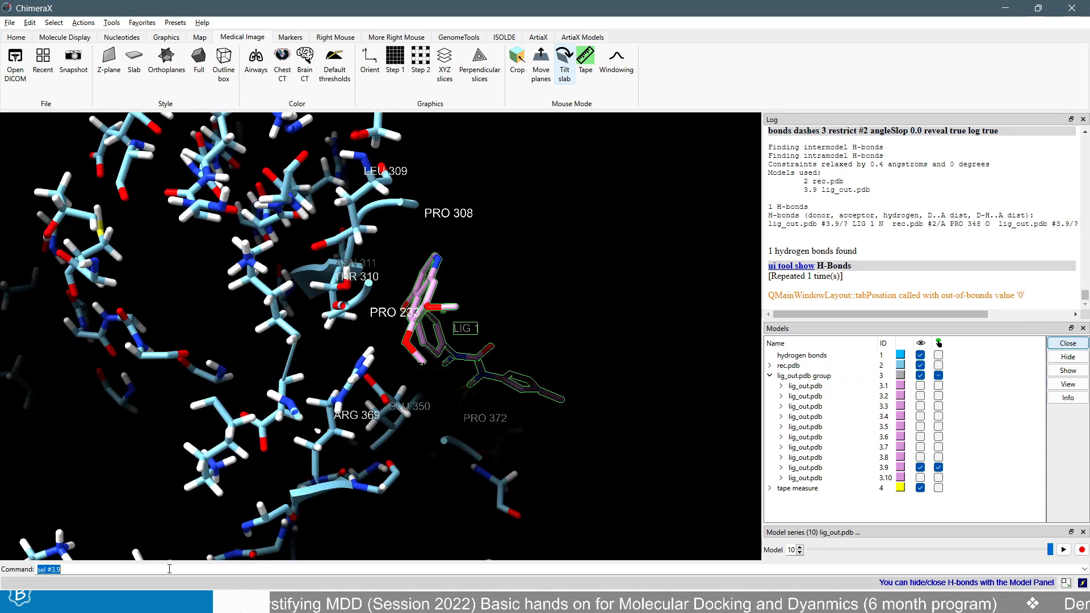
Step: Run the hbonds command without any options and highlight the reported hydrogen-bond count in the log
{"action": "type", "text": "hb"}
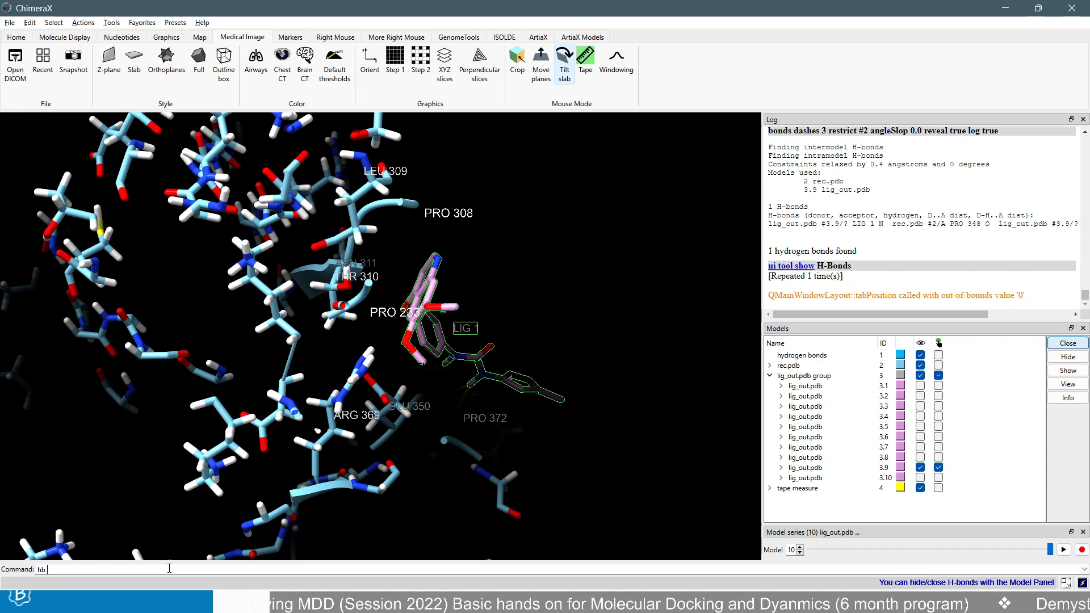
{"action": "type", "text": "ond"}
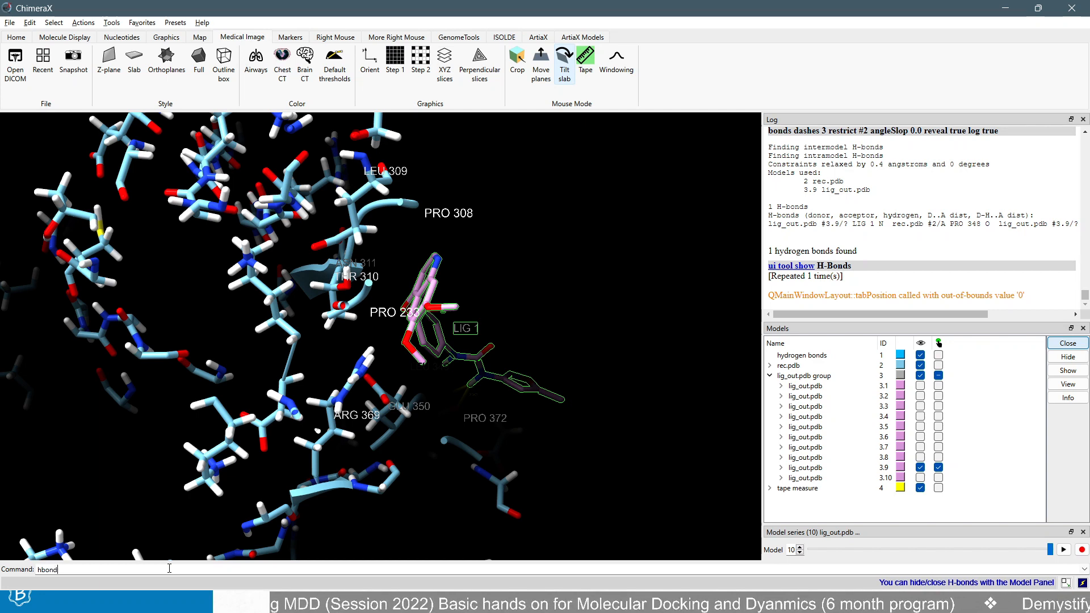
{"action": "type", "text": "s"}
{"action": "key", "text": "Return"}
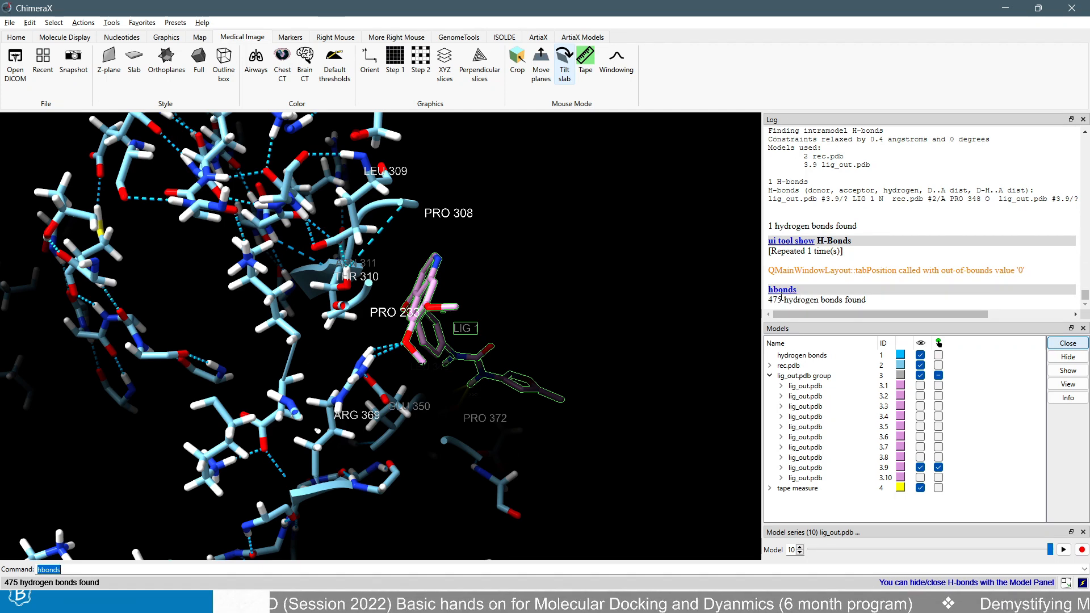
{"action": "left_click_drag", "start_coordinate": [772, 299], "coordinate": [867, 300]}
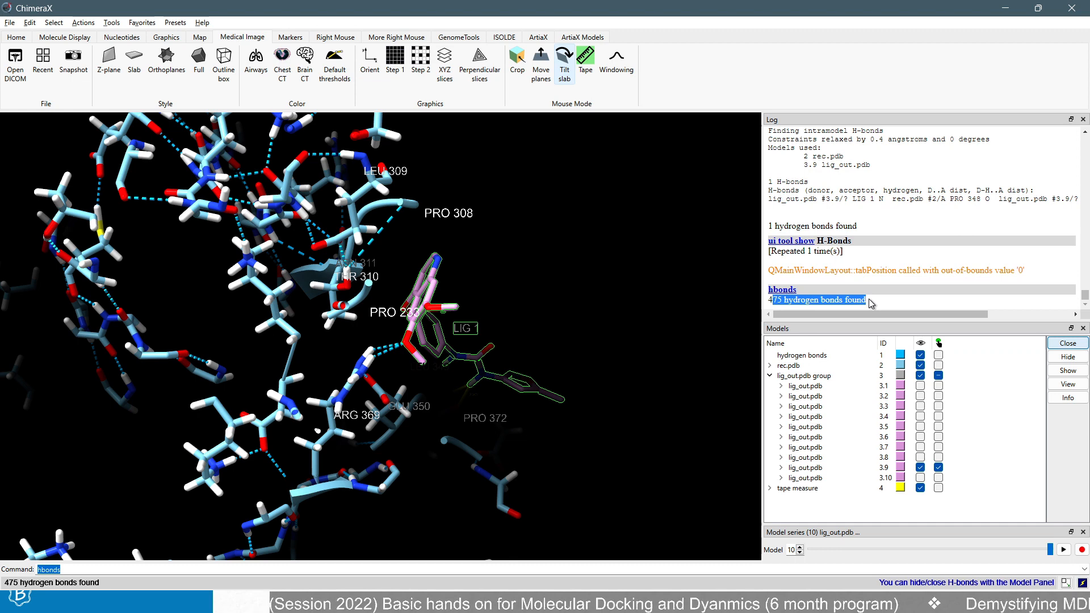
Step: Open the hbonds command documentation and highlight its Method and Geometric Criteria heading through the Mills and Dean reference
{"action": "left_click", "coordinate": [786, 291]}
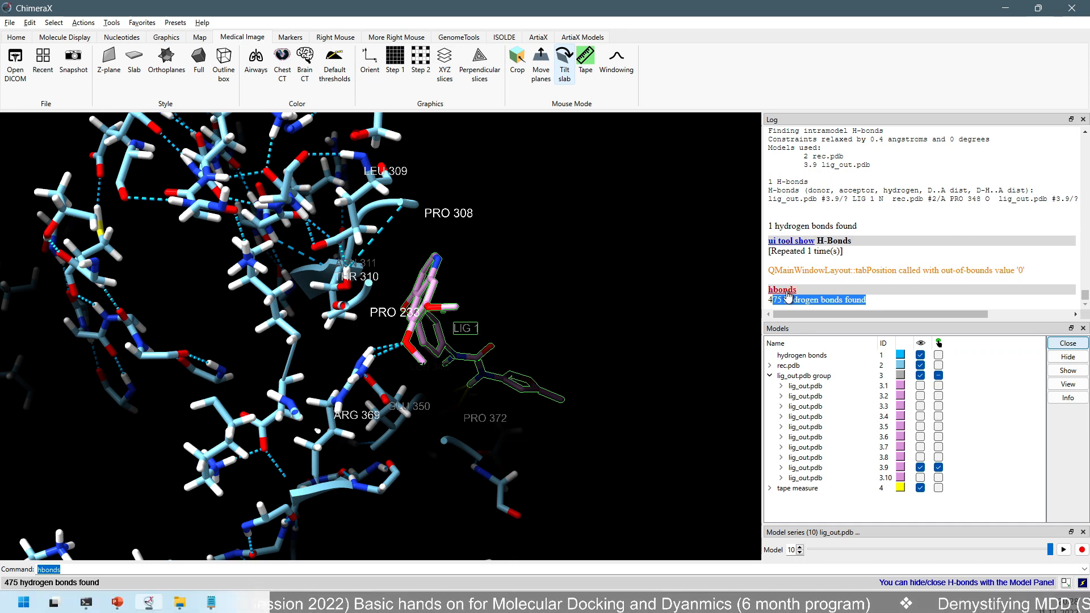
{"action": "left_click_drag", "start_coordinate": [829, 370], "coordinate": [450, 97]}
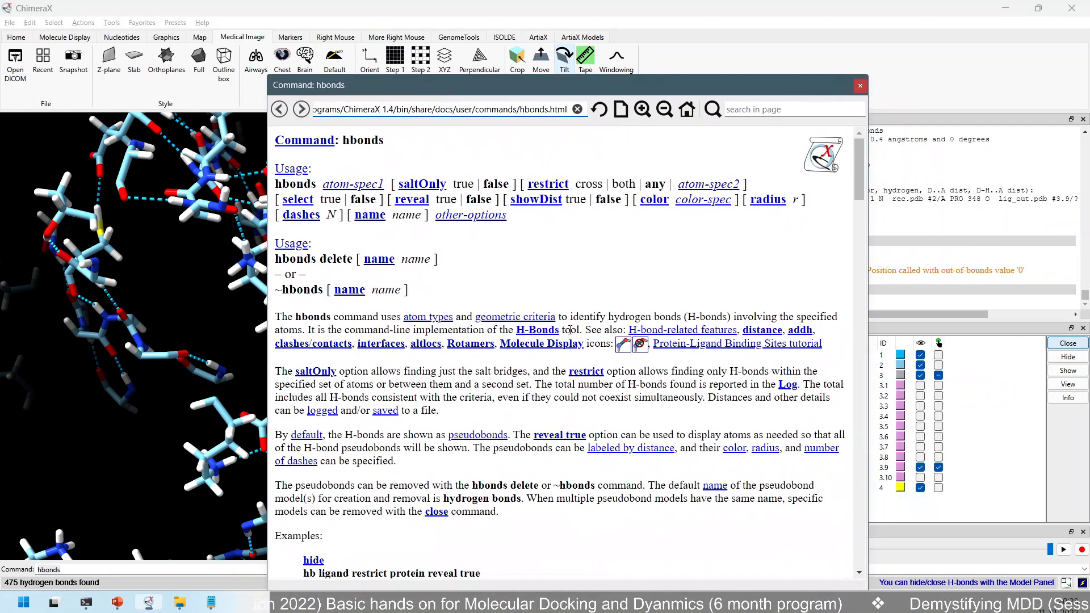
{"action": "scroll", "coordinate": [561, 335], "scroll_direction": "down", "scroll_amount": 20}
{"action": "scroll", "coordinate": [580, 364], "scroll_direction": "down", "scroll_amount": 15}
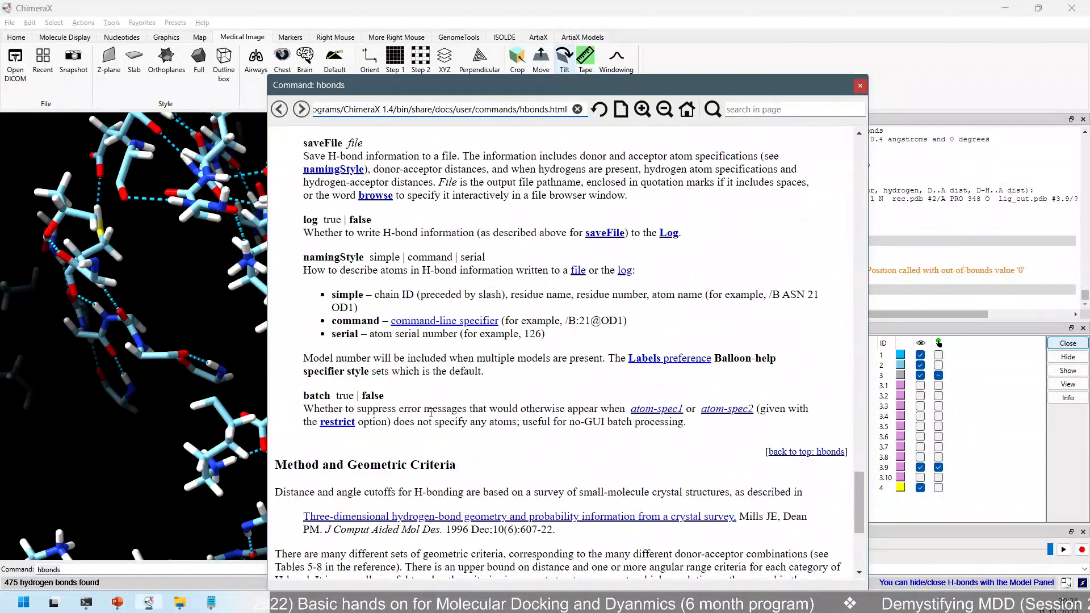
{"action": "scroll", "coordinate": [430, 413], "scroll_direction": "down", "scroll_amount": 3}
{"action": "scroll", "coordinate": [468, 327], "scroll_direction": "down", "scroll_amount": 2}
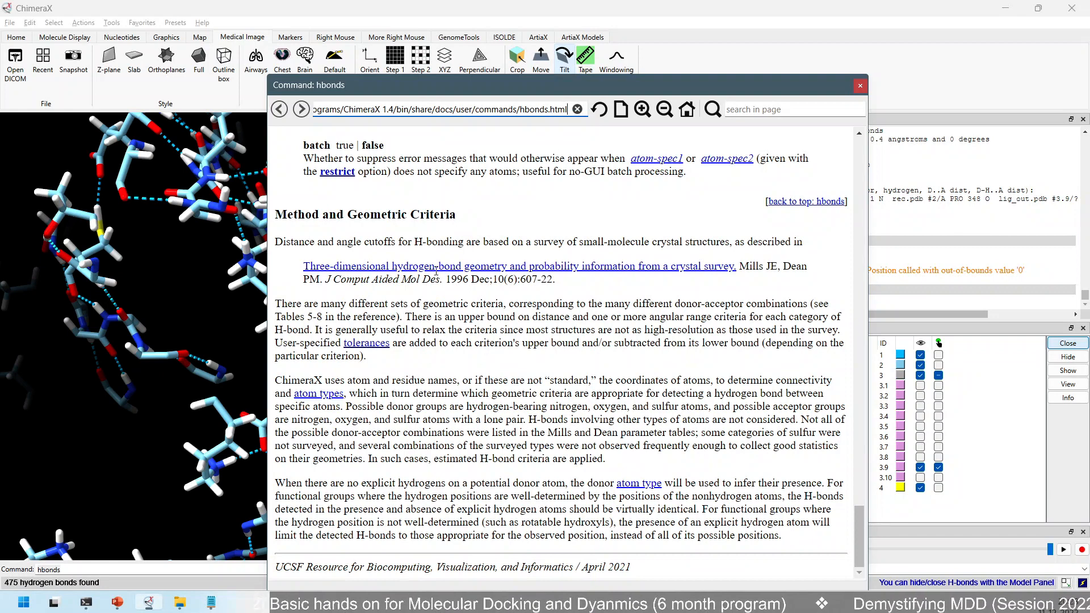
{"action": "left_click_drag", "start_coordinate": [288, 214], "coordinate": [481, 225]}
{"action": "left_click", "coordinate": [620, 248]}
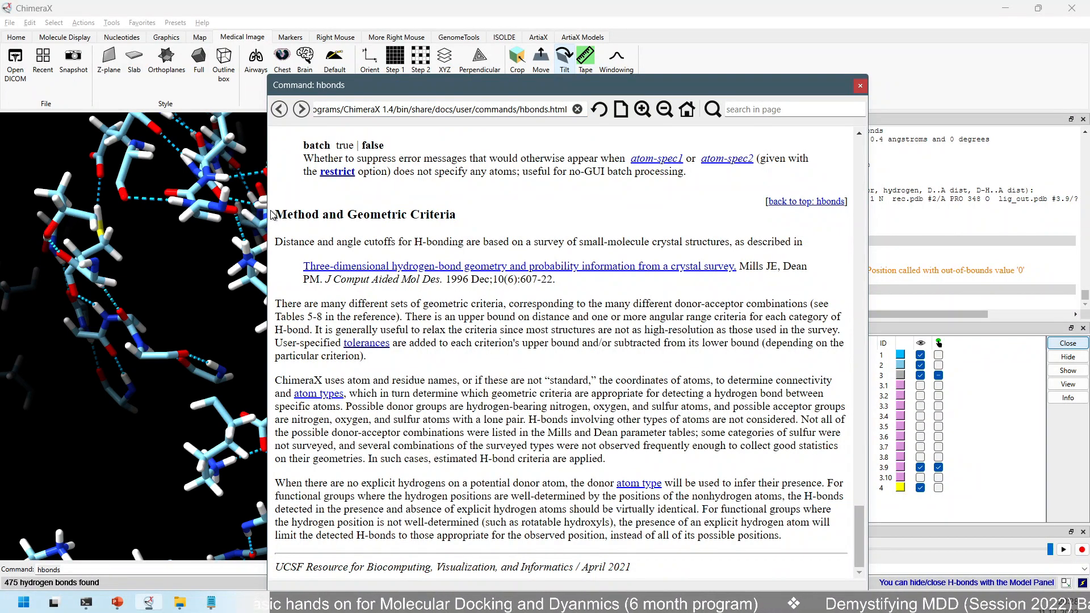
{"action": "left_click_drag", "start_coordinate": [279, 212], "coordinate": [573, 286]}
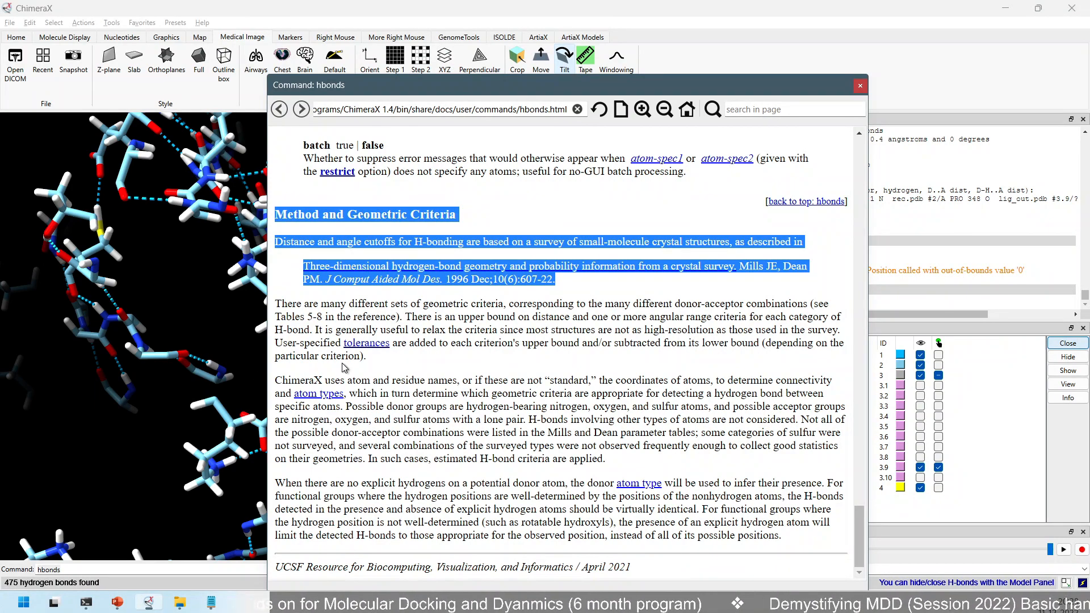
Step: Review the hbonds Options section from saltOnly and restrict down to the relax and tolerance settings
{"action": "left_click_drag", "start_coordinate": [859, 526], "coordinate": [868, 276]}
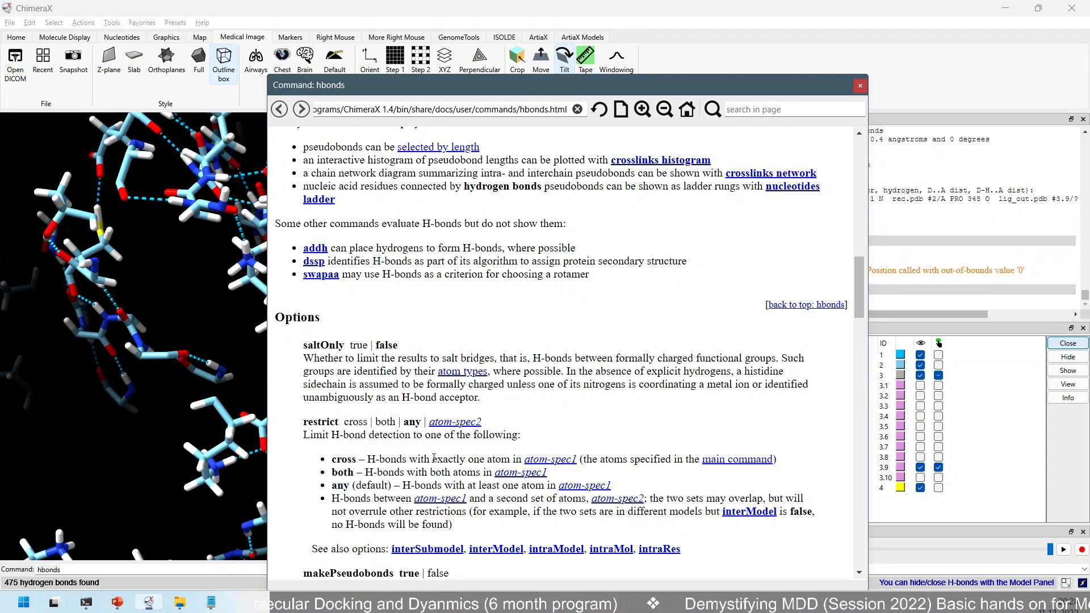
{"action": "scroll", "coordinate": [386, 427], "scroll_direction": "down", "scroll_amount": 6}
{"action": "scroll", "coordinate": [375, 409], "scroll_direction": "down", "scroll_amount": 3}
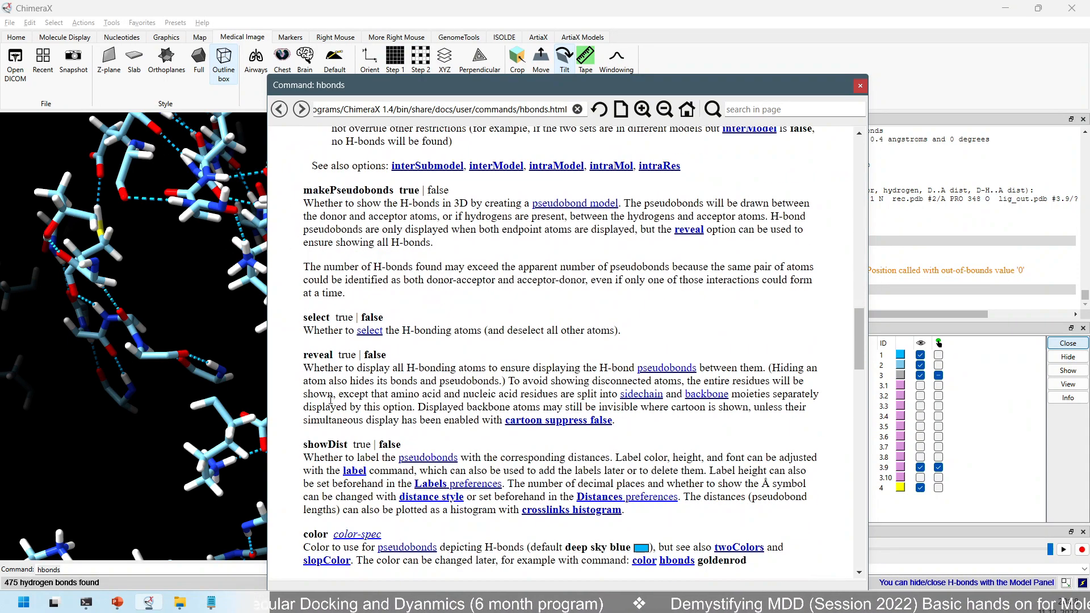
{"action": "scroll", "coordinate": [329, 399], "scroll_direction": "down", "scroll_amount": 6}
{"action": "left_click_drag", "start_coordinate": [309, 325], "coordinate": [344, 328]}
{"action": "scroll", "coordinate": [317, 307], "scroll_direction": "down", "scroll_amount": 2}
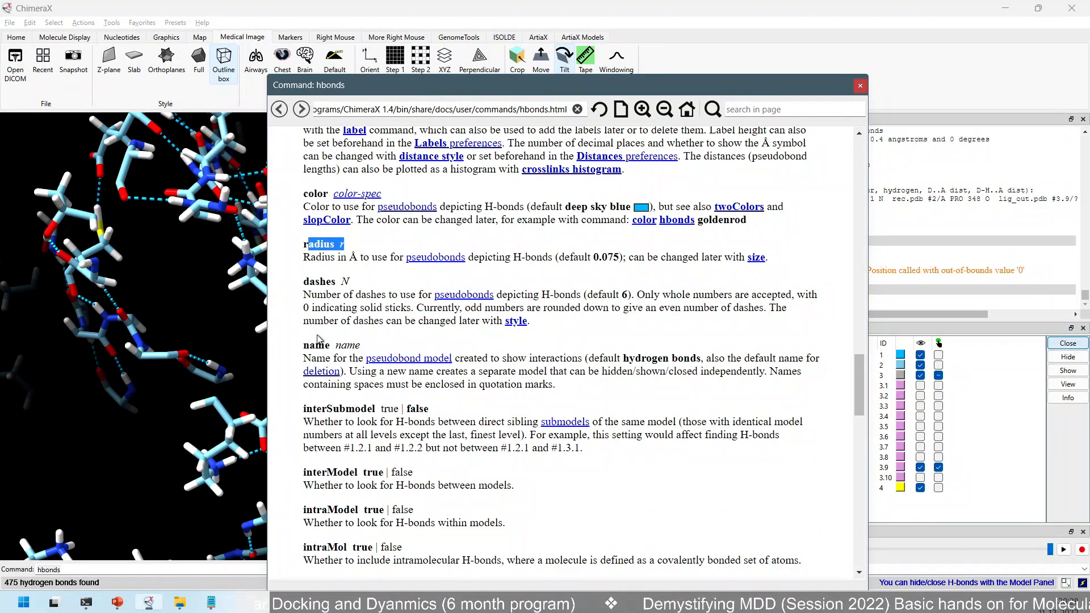
{"action": "scroll", "coordinate": [318, 339], "scroll_direction": "down", "scroll_amount": 6}
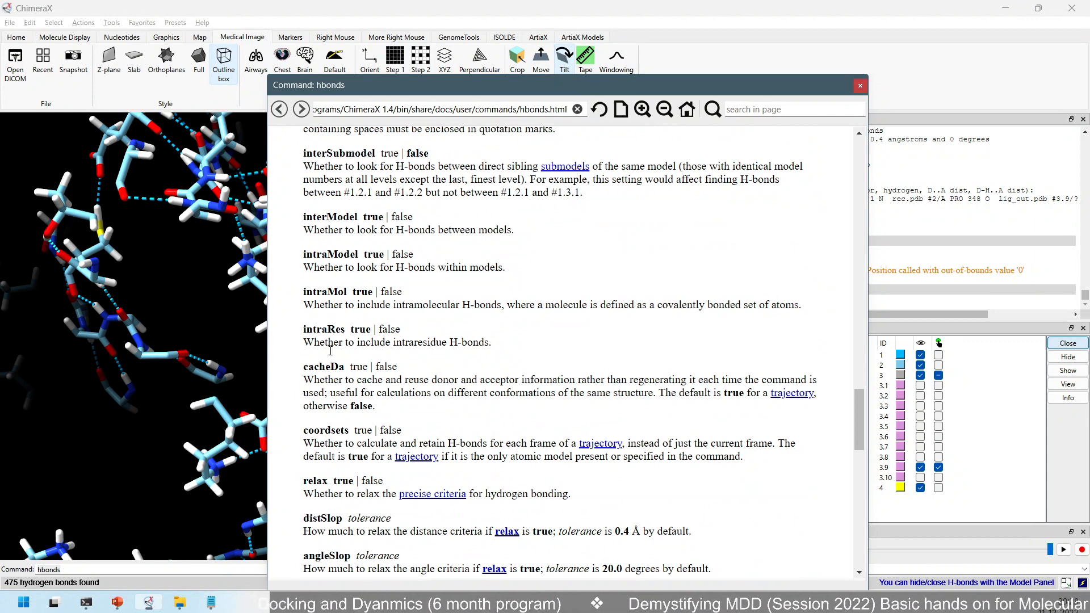
{"action": "scroll", "coordinate": [332, 352], "scroll_direction": "down", "scroll_amount": 2}
{"action": "scroll", "coordinate": [329, 404], "scroll_direction": "down", "scroll_amount": 2}
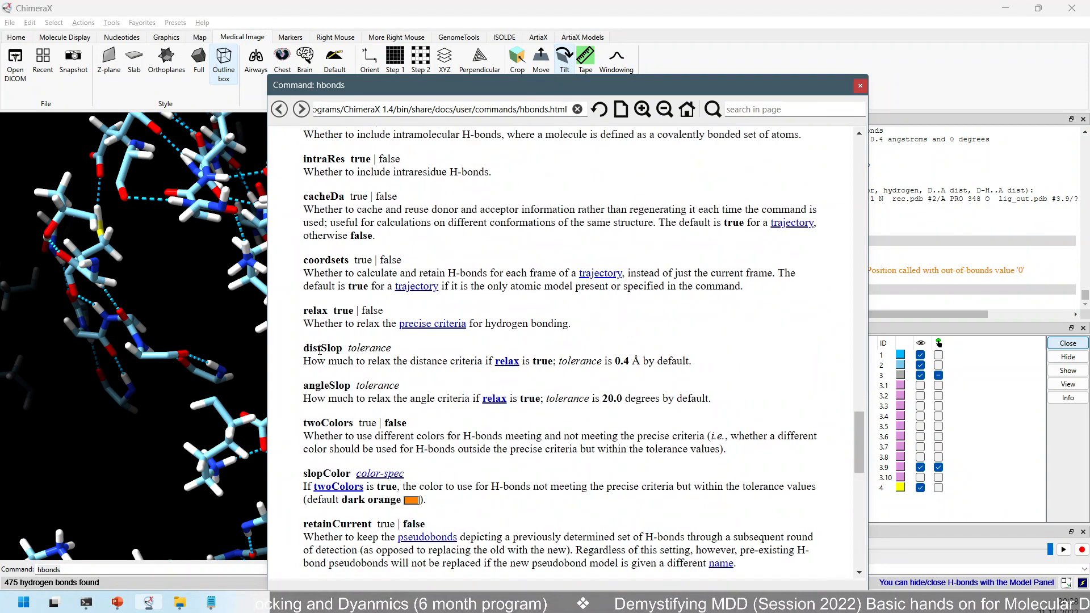
Step: Highlight the relax option and its description in the hbonds documentation, then clear the highlight
{"action": "left_click_drag", "start_coordinate": [320, 328], "coordinate": [494, 326]}
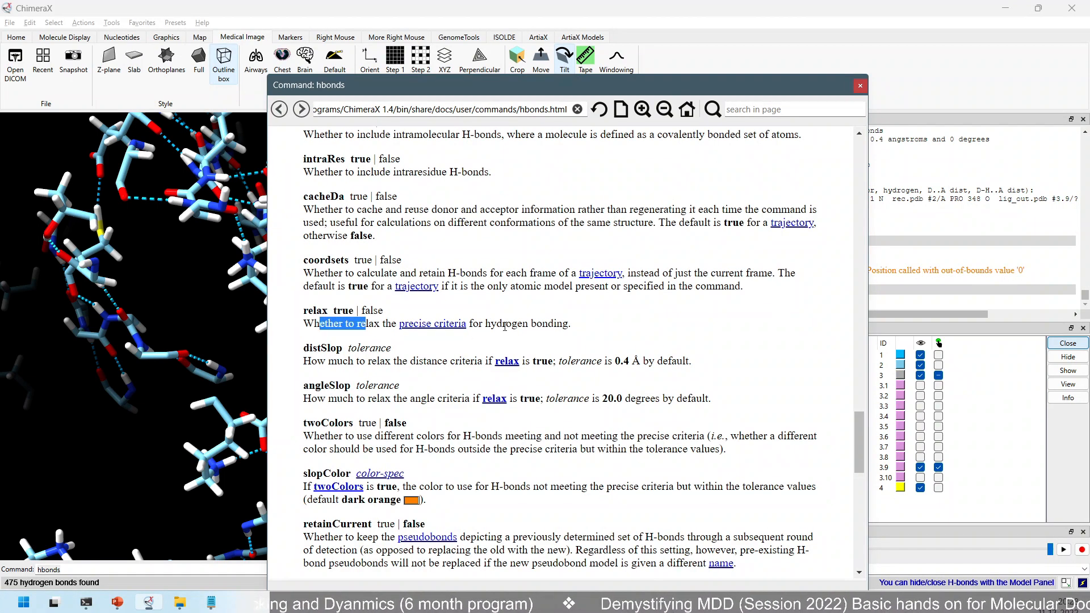
{"action": "left_click_drag", "start_coordinate": [569, 324], "coordinate": [290, 314]}
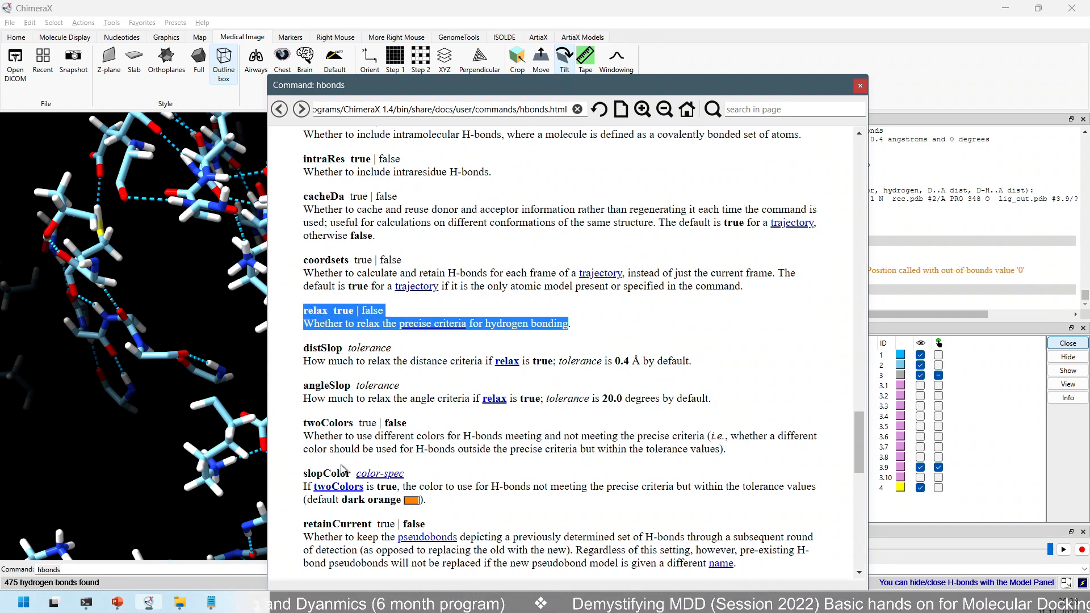
{"action": "left_click", "coordinate": [217, 395]}
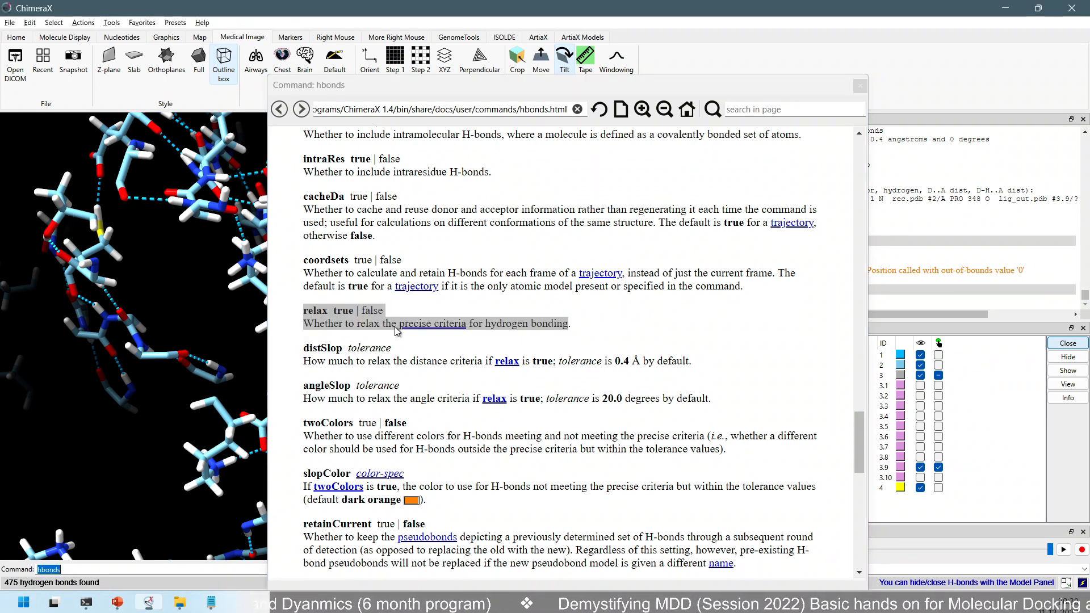
{"action": "left_click", "coordinate": [456, 308]}
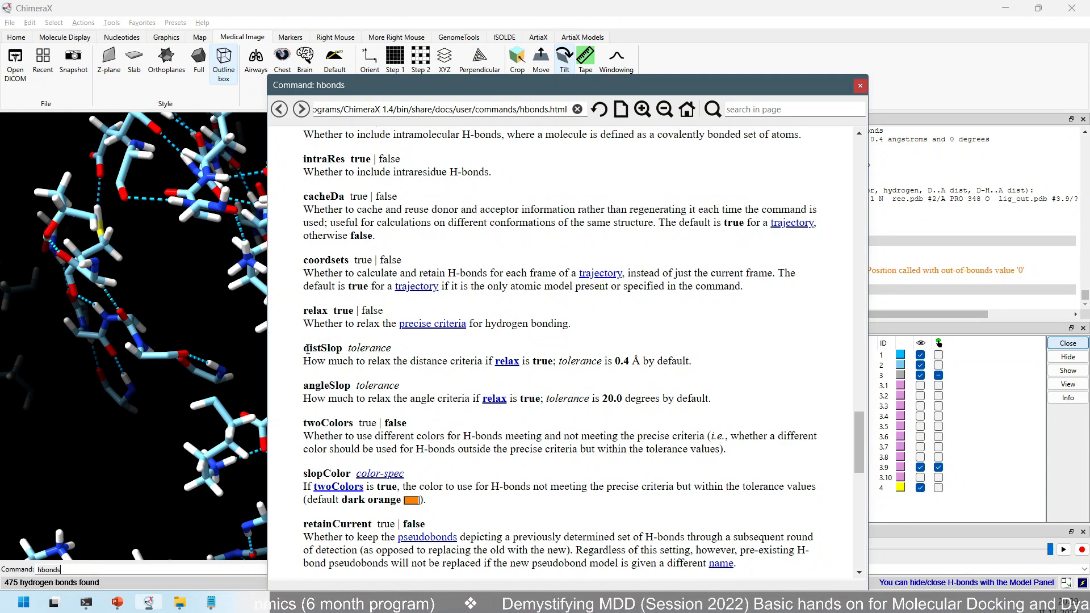
Step: Highlight the default tolerances in the distSlop and angleSlop option descriptions, and close the hbonds documentation
{"action": "left_click_drag", "start_coordinate": [309, 348], "coordinate": [615, 364]}
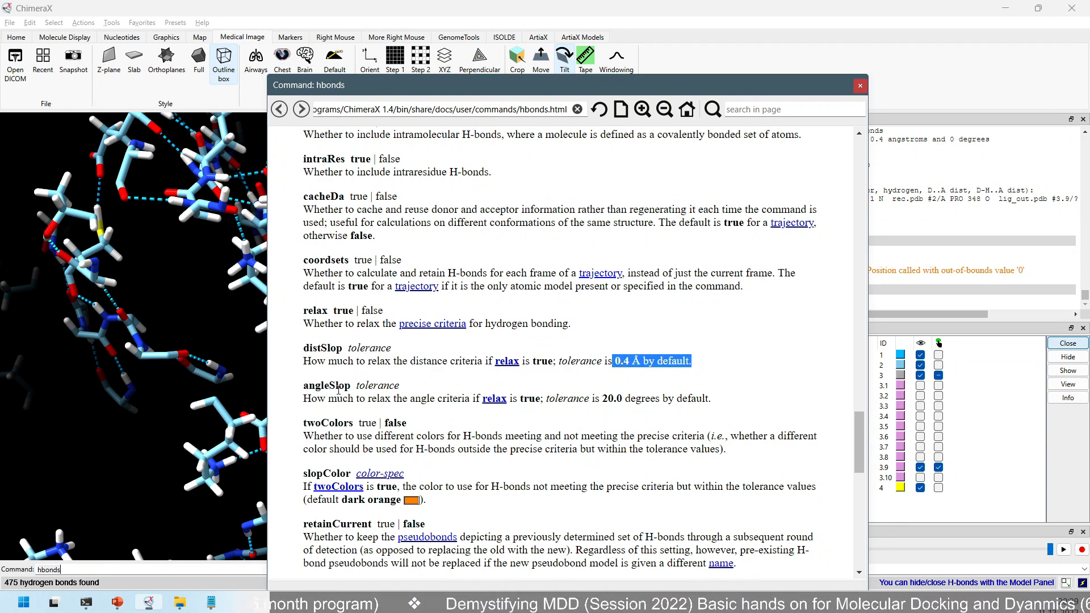
{"action": "left_click_drag", "start_coordinate": [301, 387], "coordinate": [600, 400]}
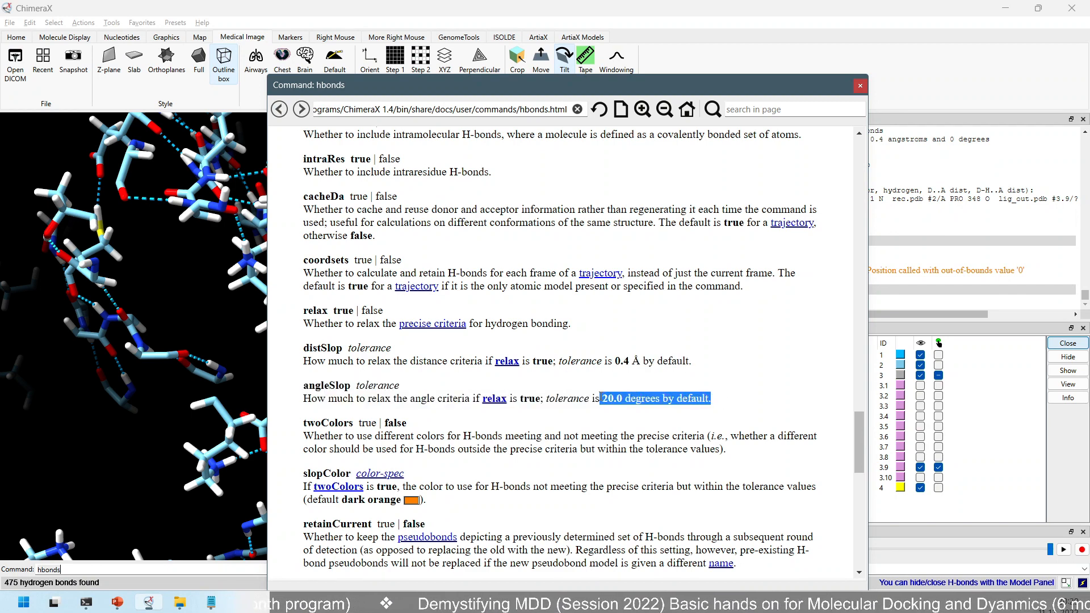
{"action": "left_click", "coordinate": [382, 397]}
{"action": "left_click_drag", "start_coordinate": [719, 405], "coordinate": [289, 348]}
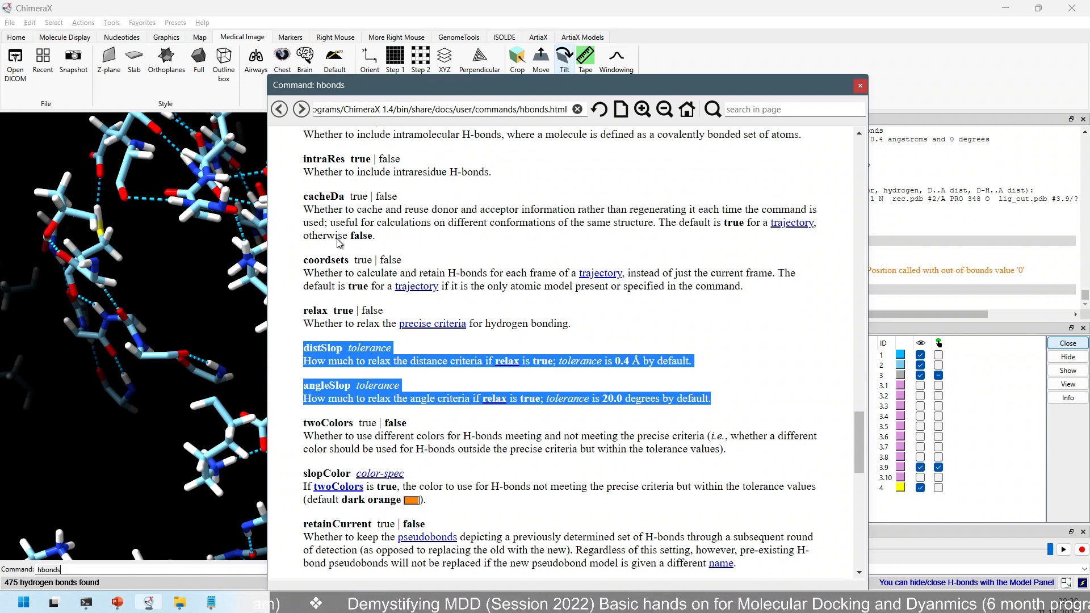
{"action": "left_click", "coordinate": [597, 396]}
{"action": "mouse_move", "coordinate": [602, 400]}
{"action": "left_mouse_down"}
{"action": "mouse_move", "coordinate": [625, 413]}
{"action": "mouse_move", "coordinate": [609, 410]}
{"action": "left_mouse_up"}
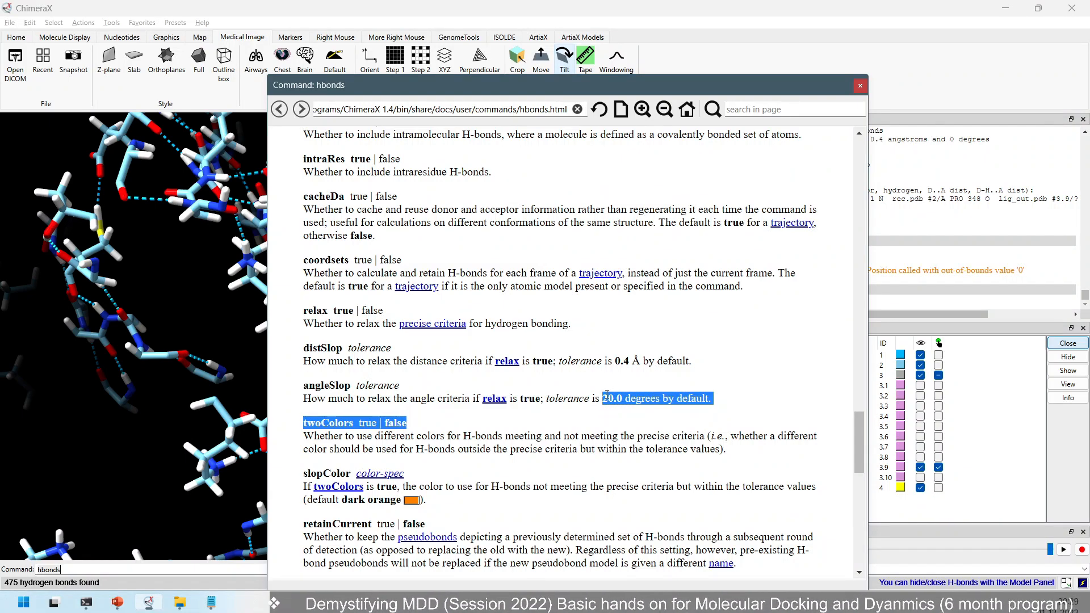
{"action": "left_click", "coordinate": [607, 394]}
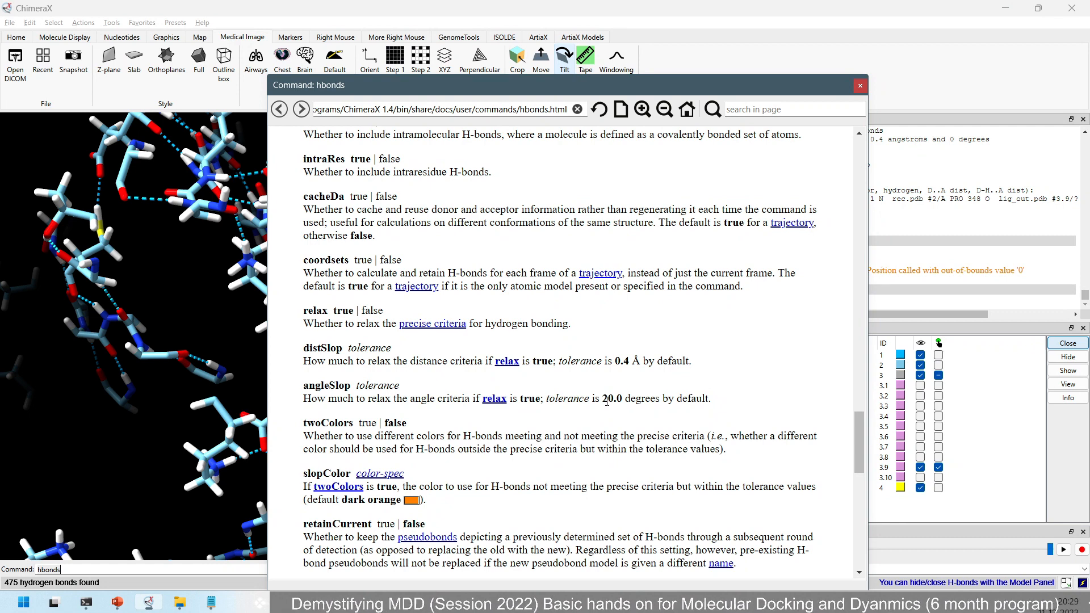
{"action": "left_click", "coordinate": [860, 86]}
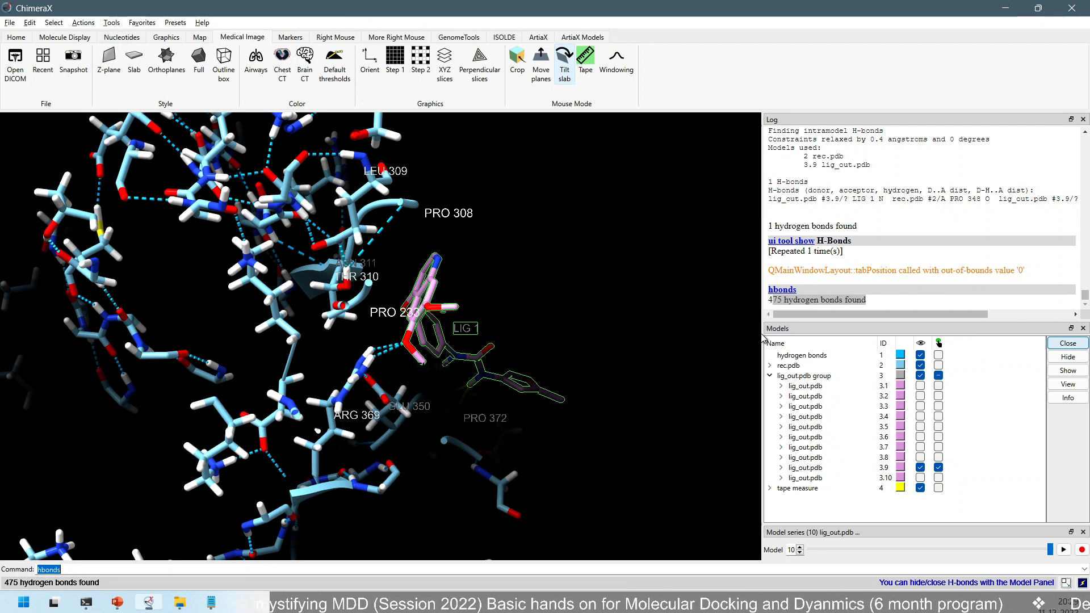
Step: Copy the logged hbonds command for the selected pose, from hbonds sel saveFile through log true
{"action": "left_click", "coordinate": [912, 285]}
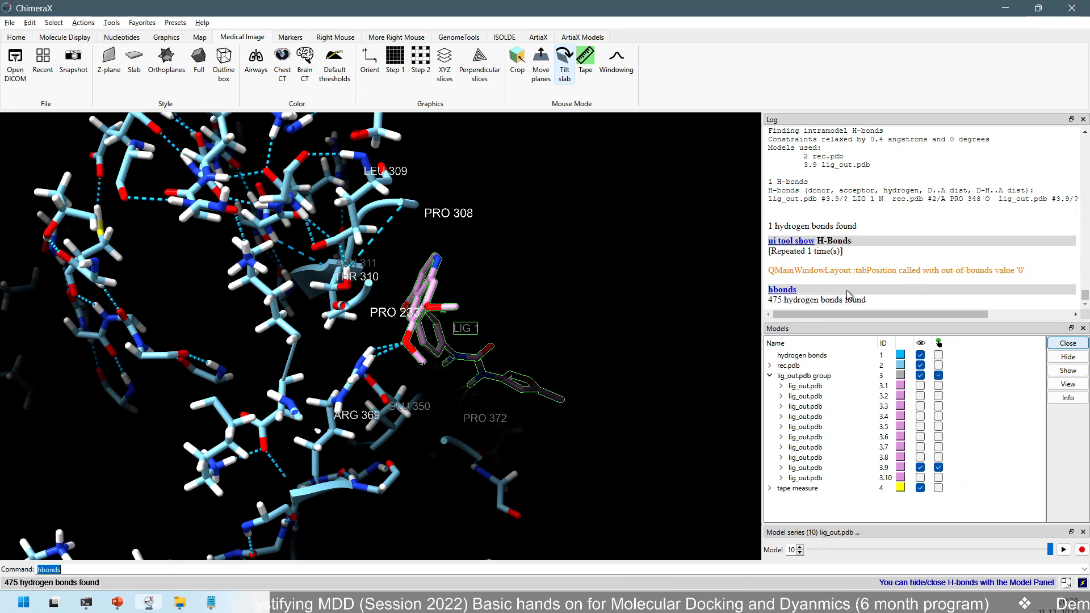
{"action": "scroll", "coordinate": [1025, 215], "scroll_direction": "up", "scroll_amount": 3}
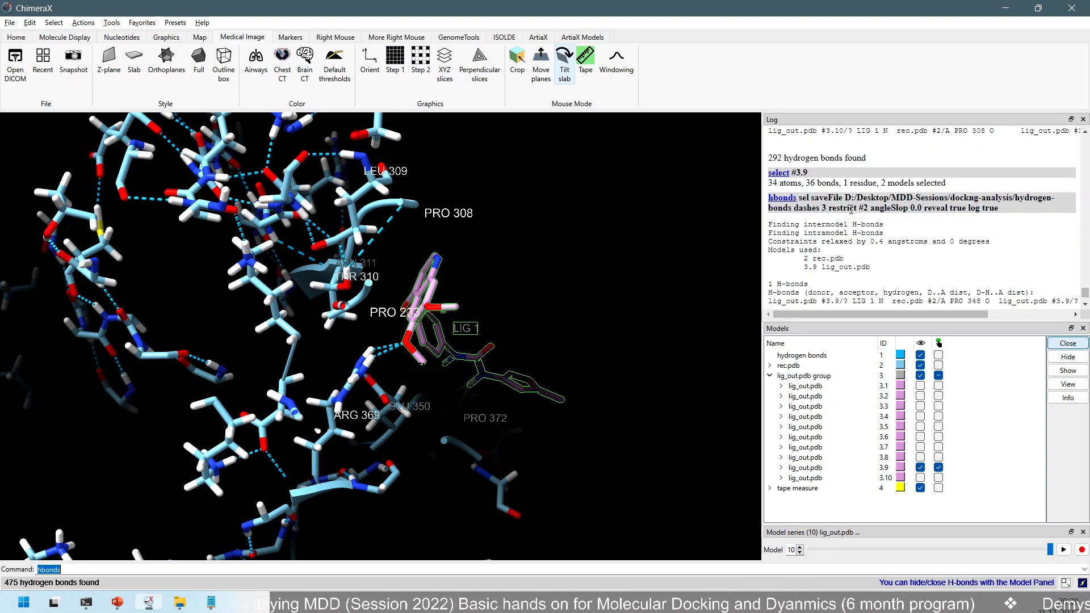
{"action": "left_click_drag", "start_coordinate": [1021, 210], "coordinate": [754, 202]}
{"action": "key", "text": "ctrl+c"}
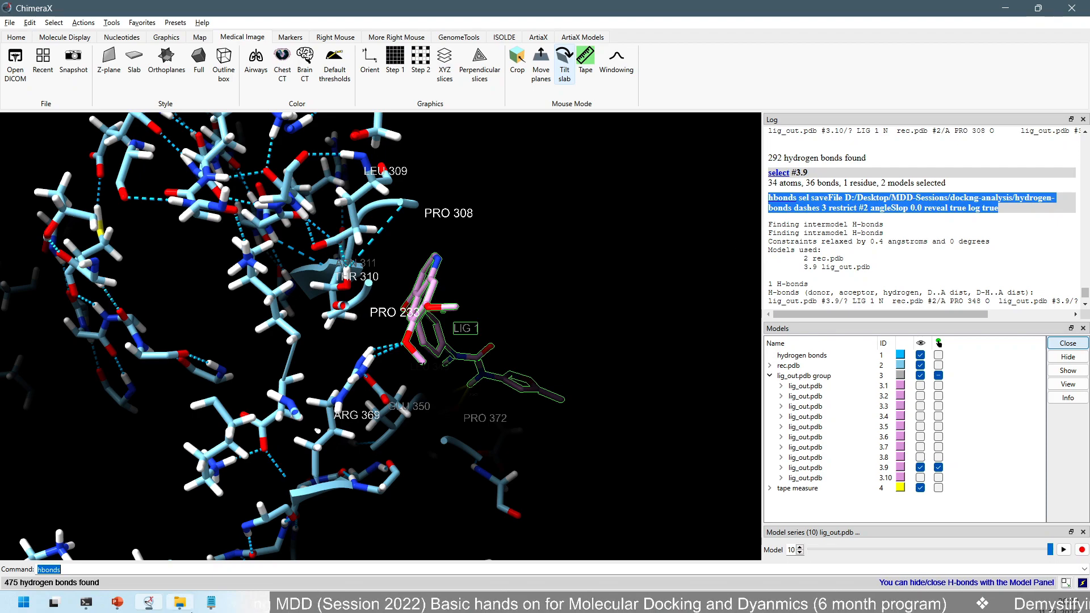
Step: Switch to Notepad and paste the copied hbonds command into a new document, followed by a blank line
{"action": "mouse_move", "coordinate": [180, 601]}
{"action": "left_click", "coordinate": [257, 569]}
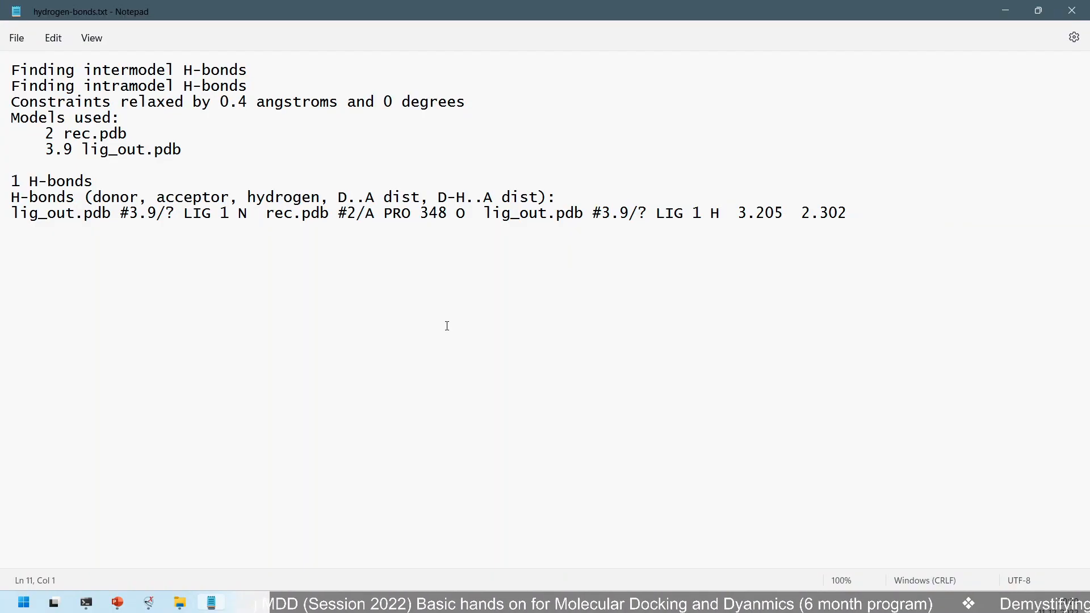
{"action": "left_click", "coordinate": [17, 38]}
{"action": "left_click", "coordinate": [55, 64]}
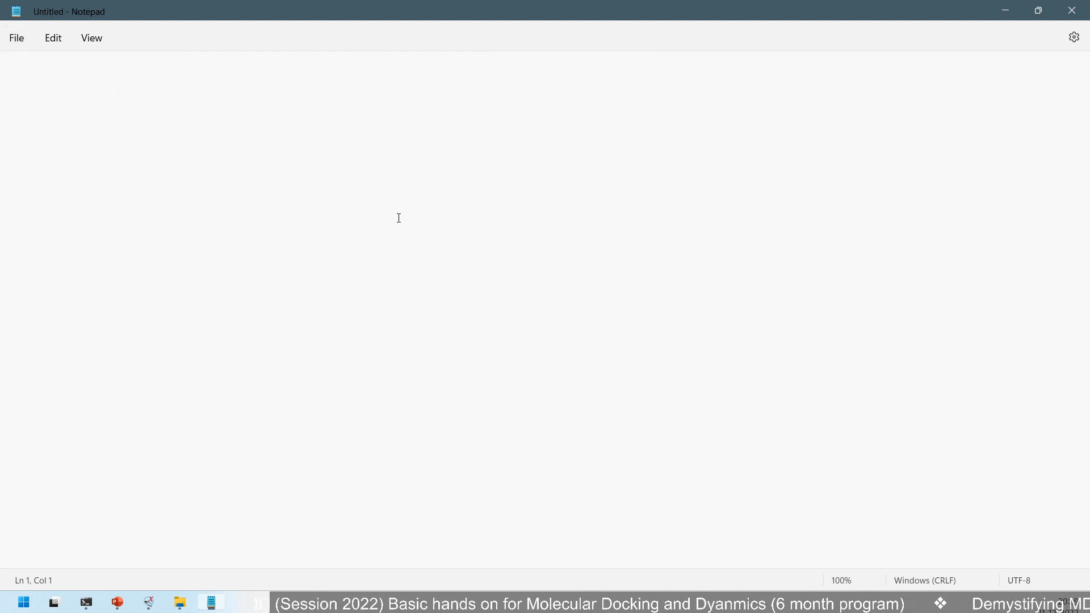
{"action": "key", "text": "ctrl+v"}
{"action": "key", "text": "Return"}
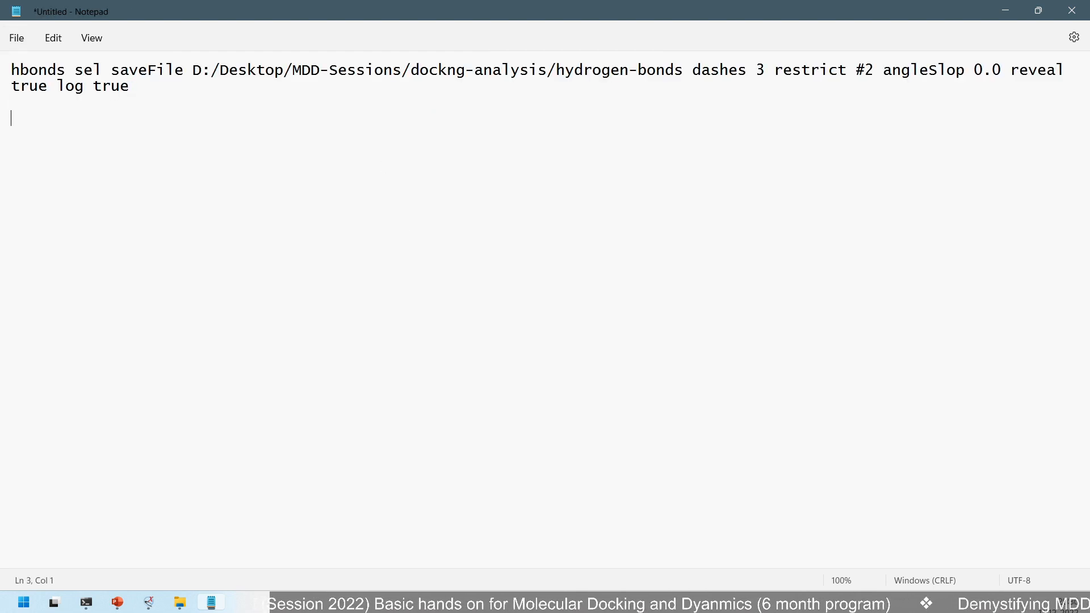
Step: Return to ChimeraX, reopen ViewDockX with a larger log area, and add hydrogen bonds for the docked poses
{"action": "key", "text": "alt+Tab"}
{"action": "left_click", "coordinate": [112, 23]}
{"action": "mouse_move", "coordinate": [170, 45]}
{"action": "left_click", "coordinate": [278, 44]}
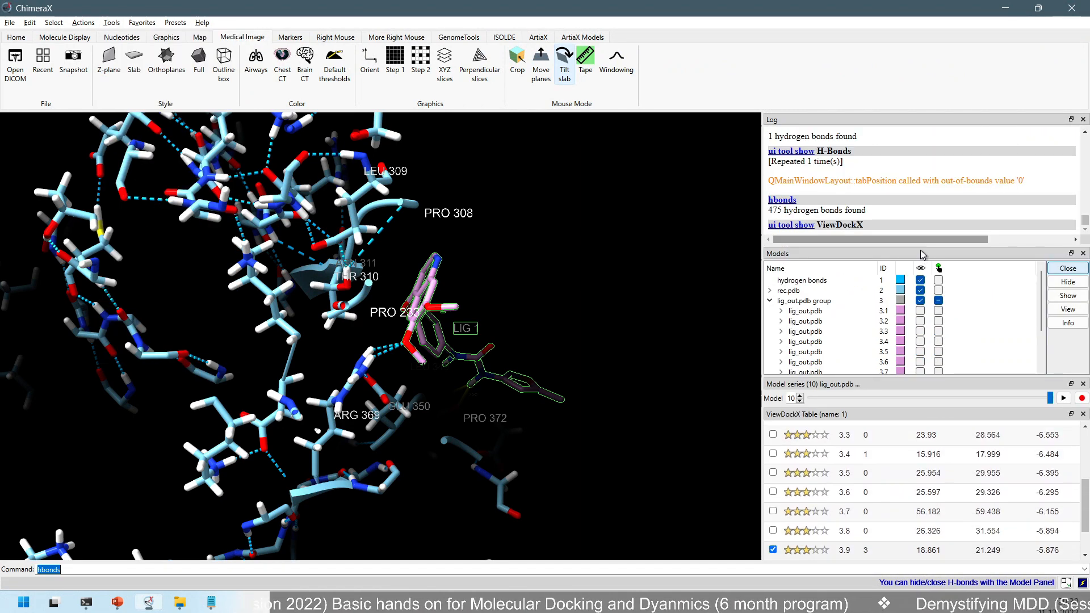
{"action": "left_click_drag", "start_coordinate": [920, 246], "coordinate": [921, 331]}
{"action": "scroll", "coordinate": [885, 454], "scroll_direction": "up", "scroll_amount": 10}
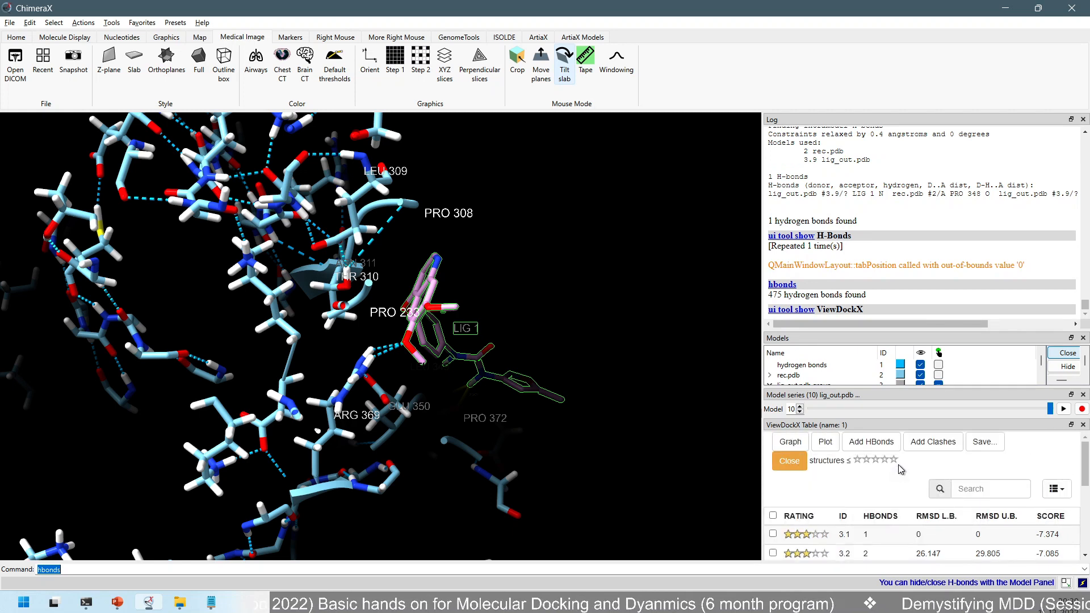
{"action": "left_click", "coordinate": [885, 443]}
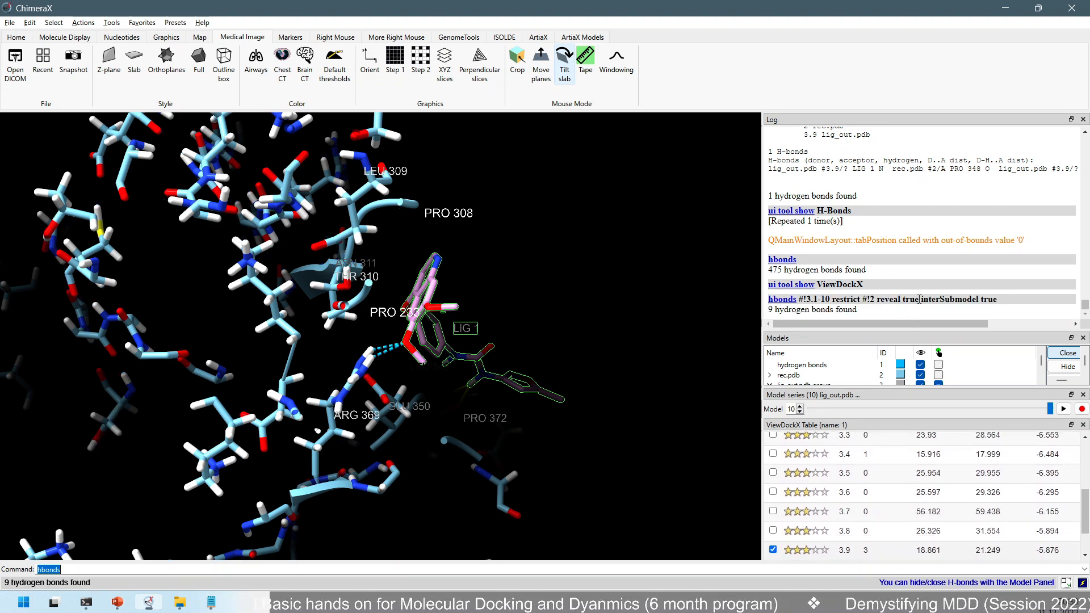
Step: Copy the logged command hbonds #!3.1-10 restrict #!2 reveal true interSubmodel true and paste it below the first command in Notepad
{"action": "left_click_drag", "start_coordinate": [997, 299], "coordinate": [766, 300]}
{"action": "key", "text": "ctrl+c"}
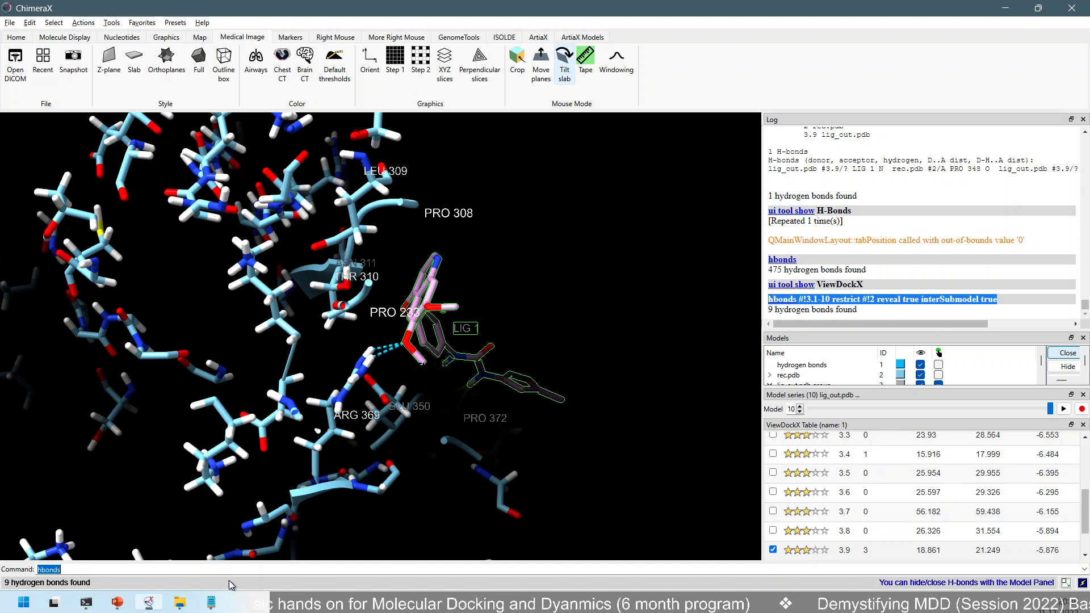
{"action": "left_click", "coordinate": [211, 602]}
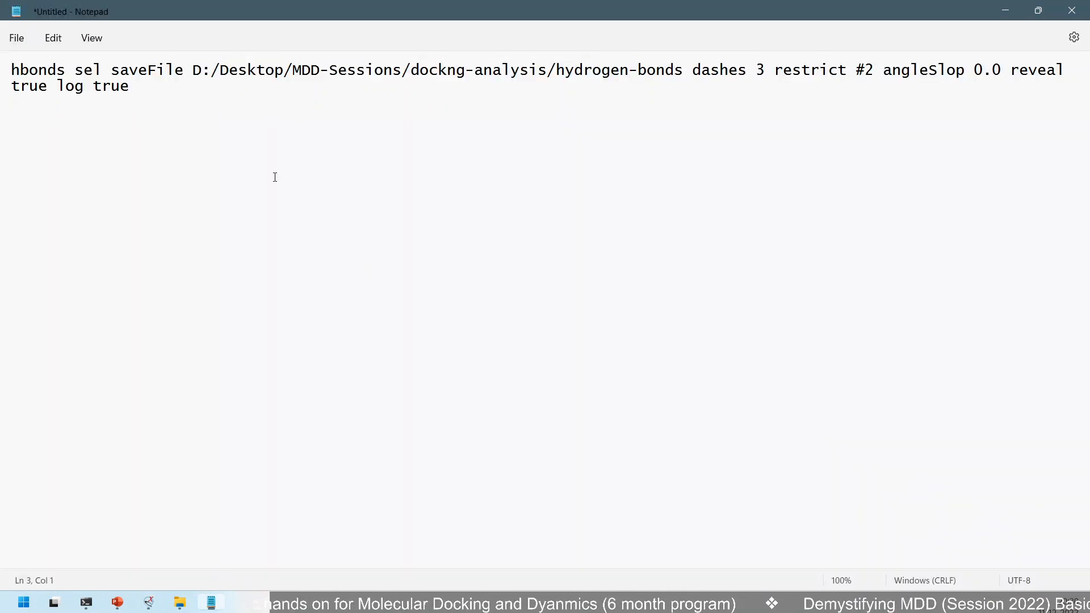
{"action": "key", "text": "ctrl+v"}
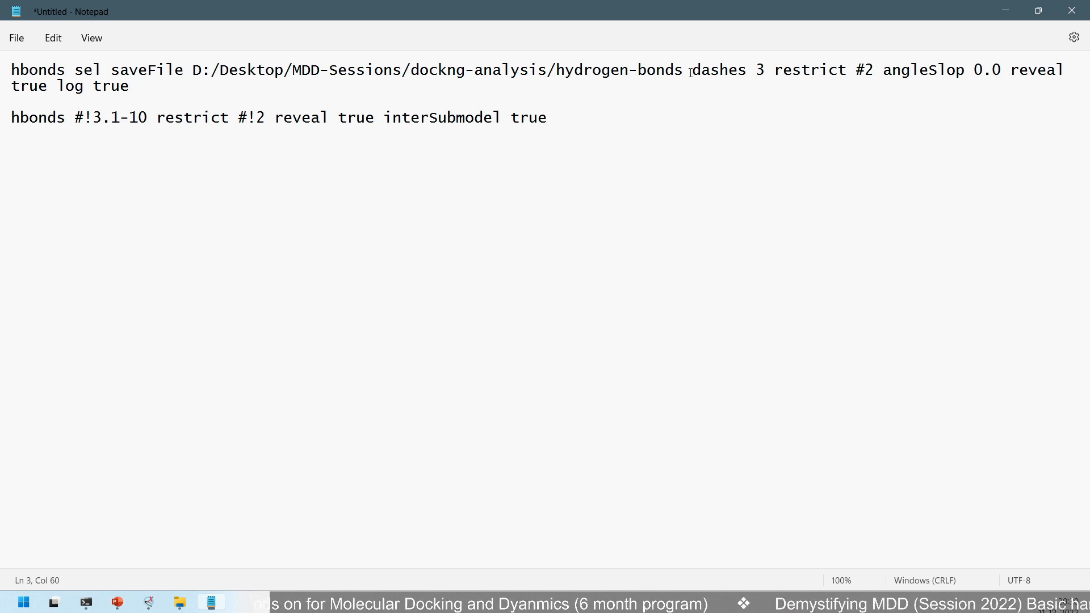
Step: Compare the two hbonds commands by highlighting dashes, angleSlop 0.0 and the second command, and clear the highlight
{"action": "left_click_drag", "start_coordinate": [691, 72], "coordinate": [743, 72]}
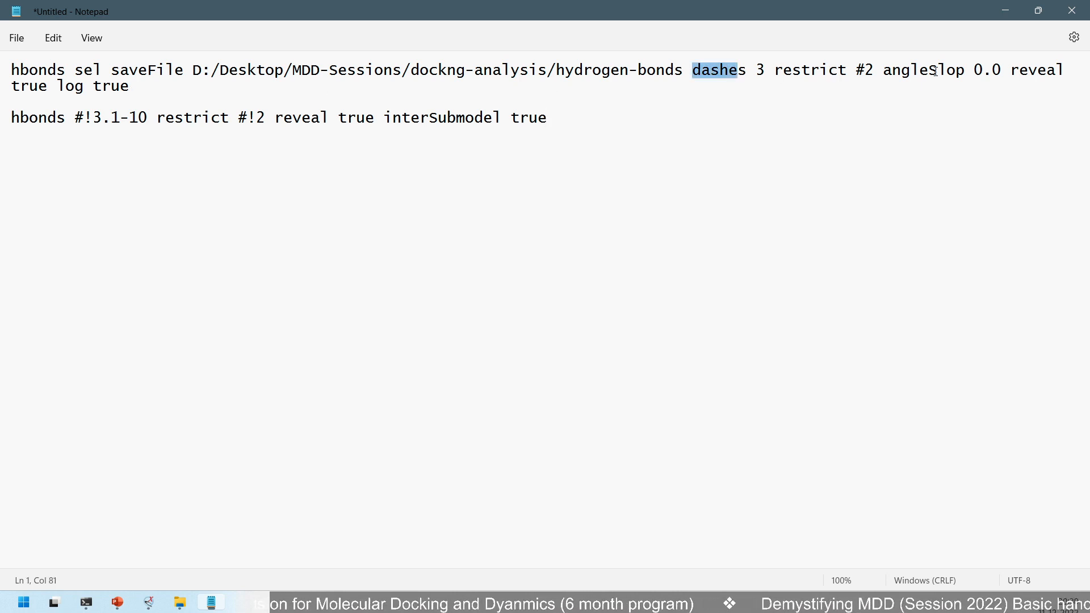
{"action": "left_click_drag", "start_coordinate": [889, 70], "coordinate": [1002, 70]}
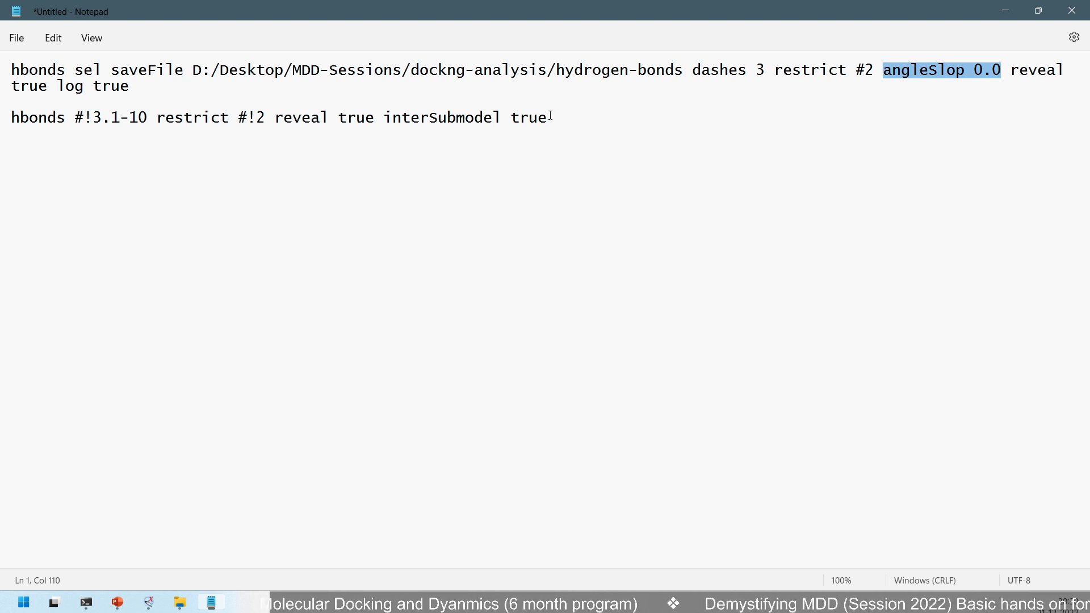
{"action": "left_click_drag", "start_coordinate": [560, 117], "coordinate": [10, 117]}
{"action": "left_click", "coordinate": [407, 156]}
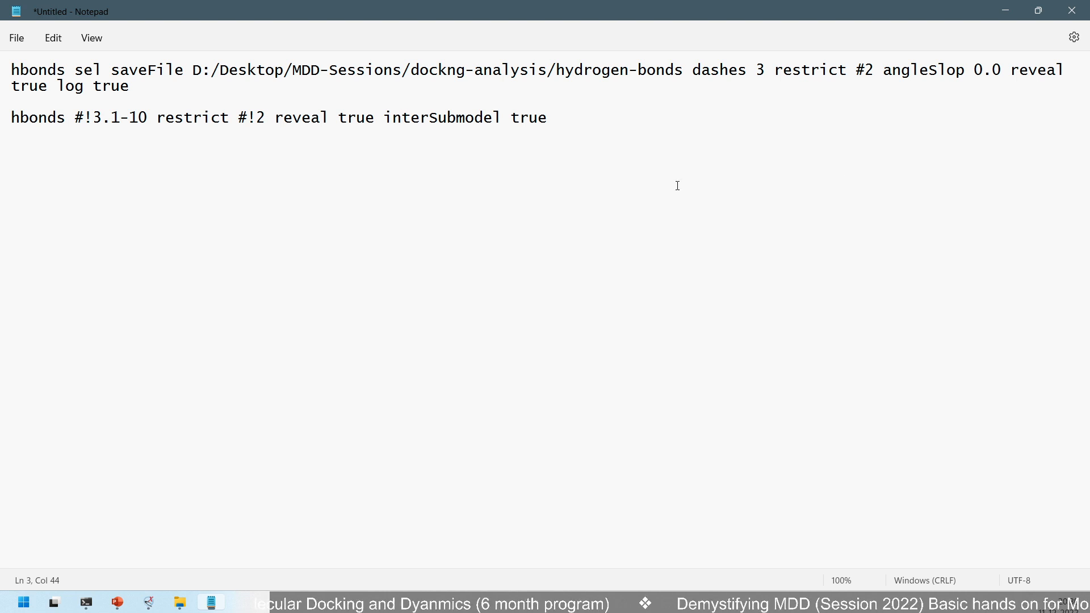
{"action": "left_click_drag", "start_coordinate": [882, 70], "coordinate": [1003, 73]}
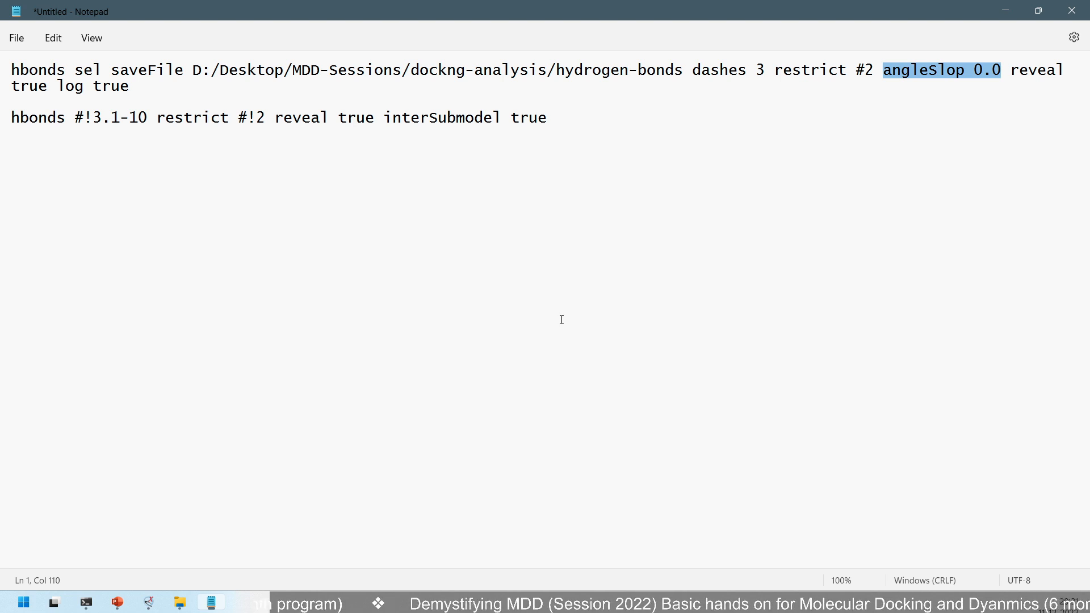
{"action": "left_click", "coordinate": [599, 139]}
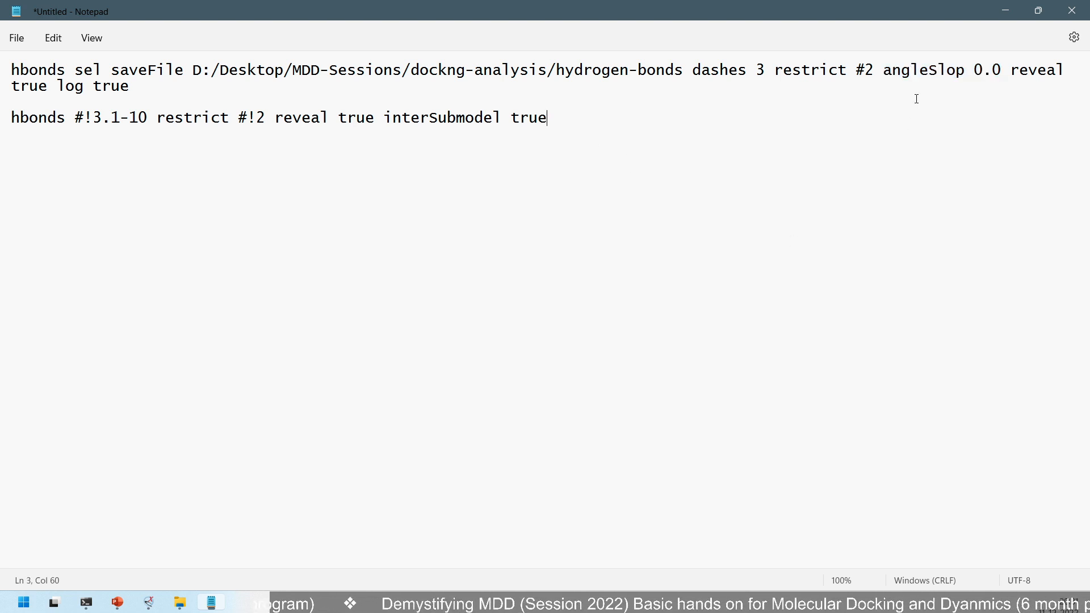
Step: Return to ChimeraX and examine the hydrogen bonds of pose 3.9 around ARG 369 and its ViewDockX table row
{"action": "left_click", "coordinate": [989, 15]}
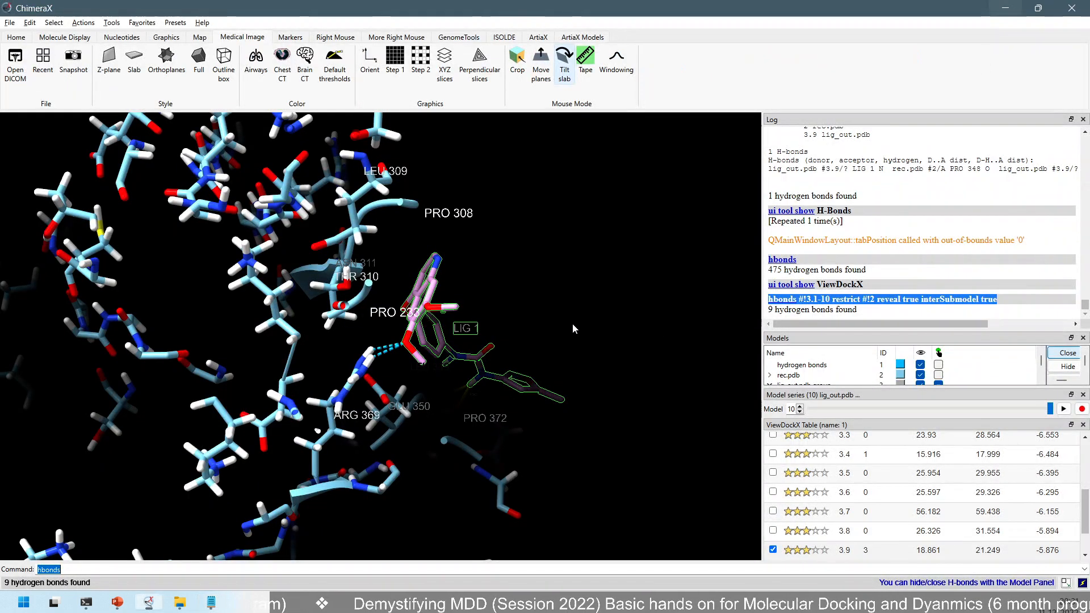
{"action": "left_click_drag", "start_coordinate": [554, 318], "coordinate": [569, 280]}
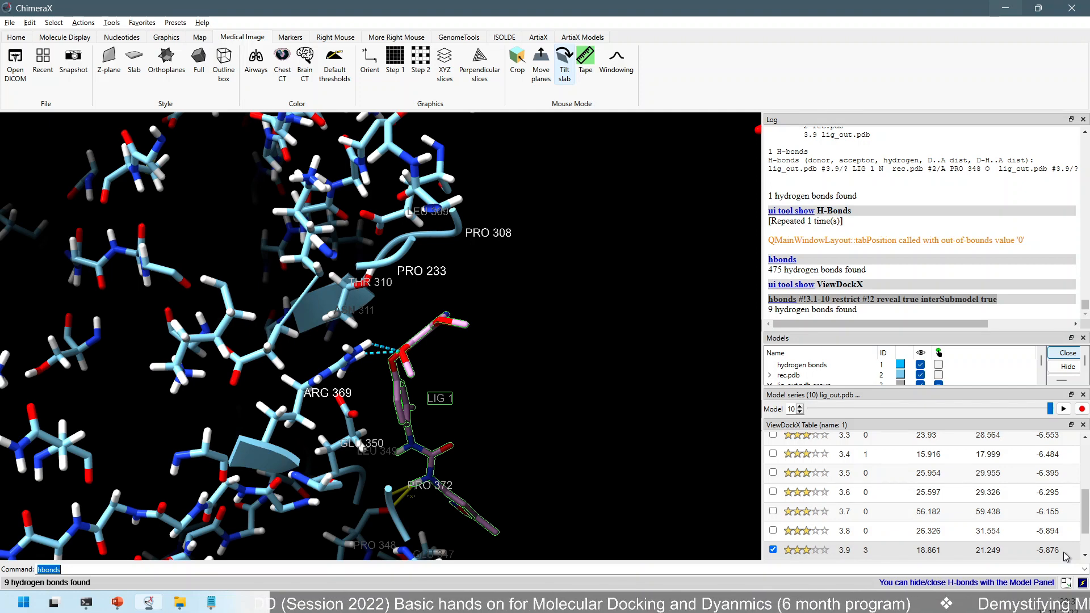
{"action": "scroll", "coordinate": [1049, 547], "scroll_direction": "down", "scroll_amount": 1}
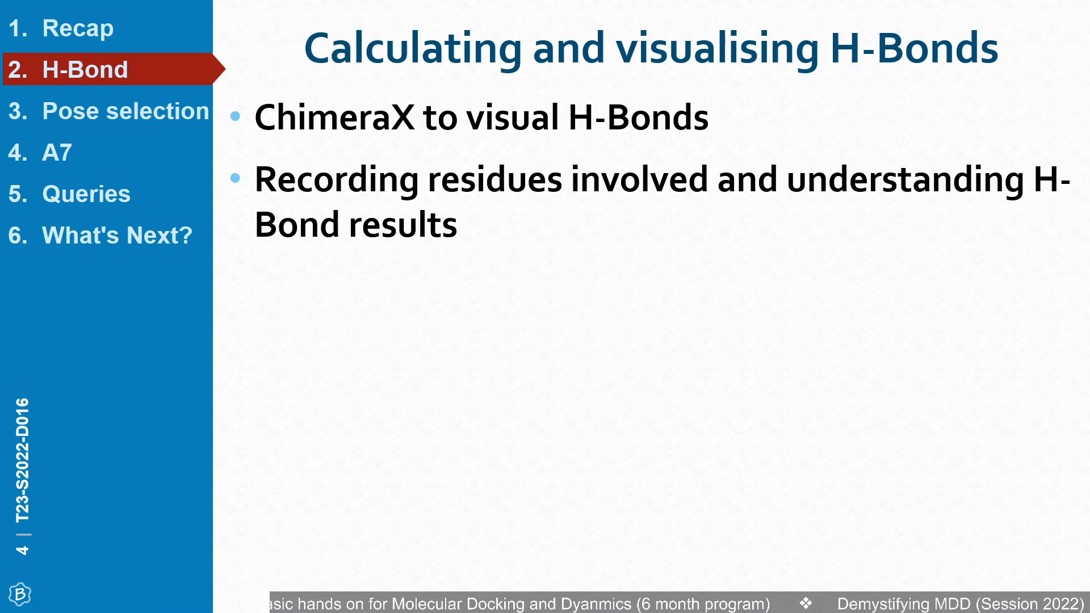
{"action": "key", "text": "Right"}
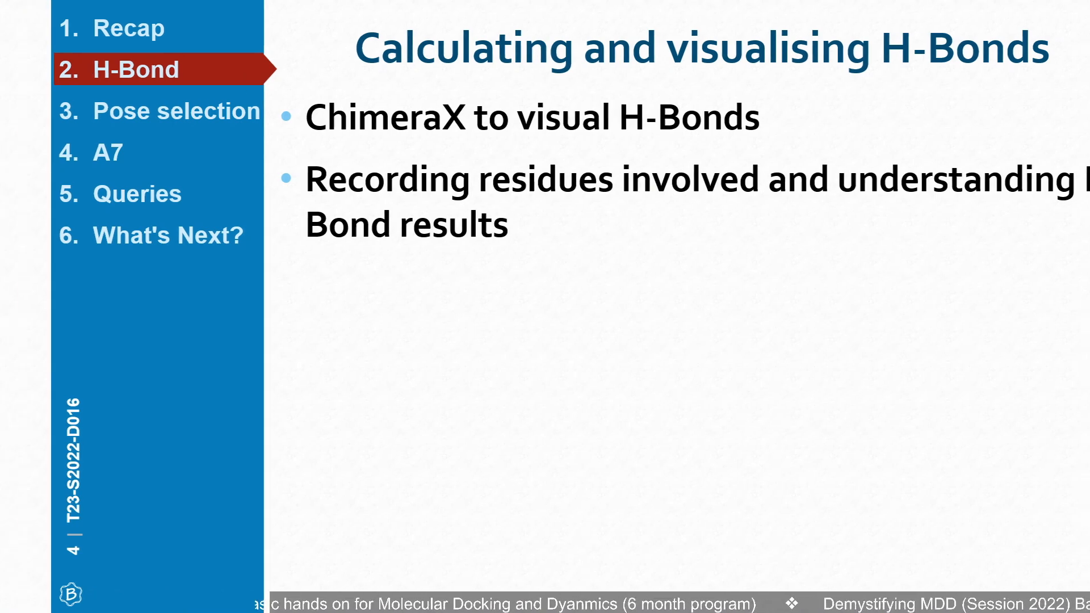